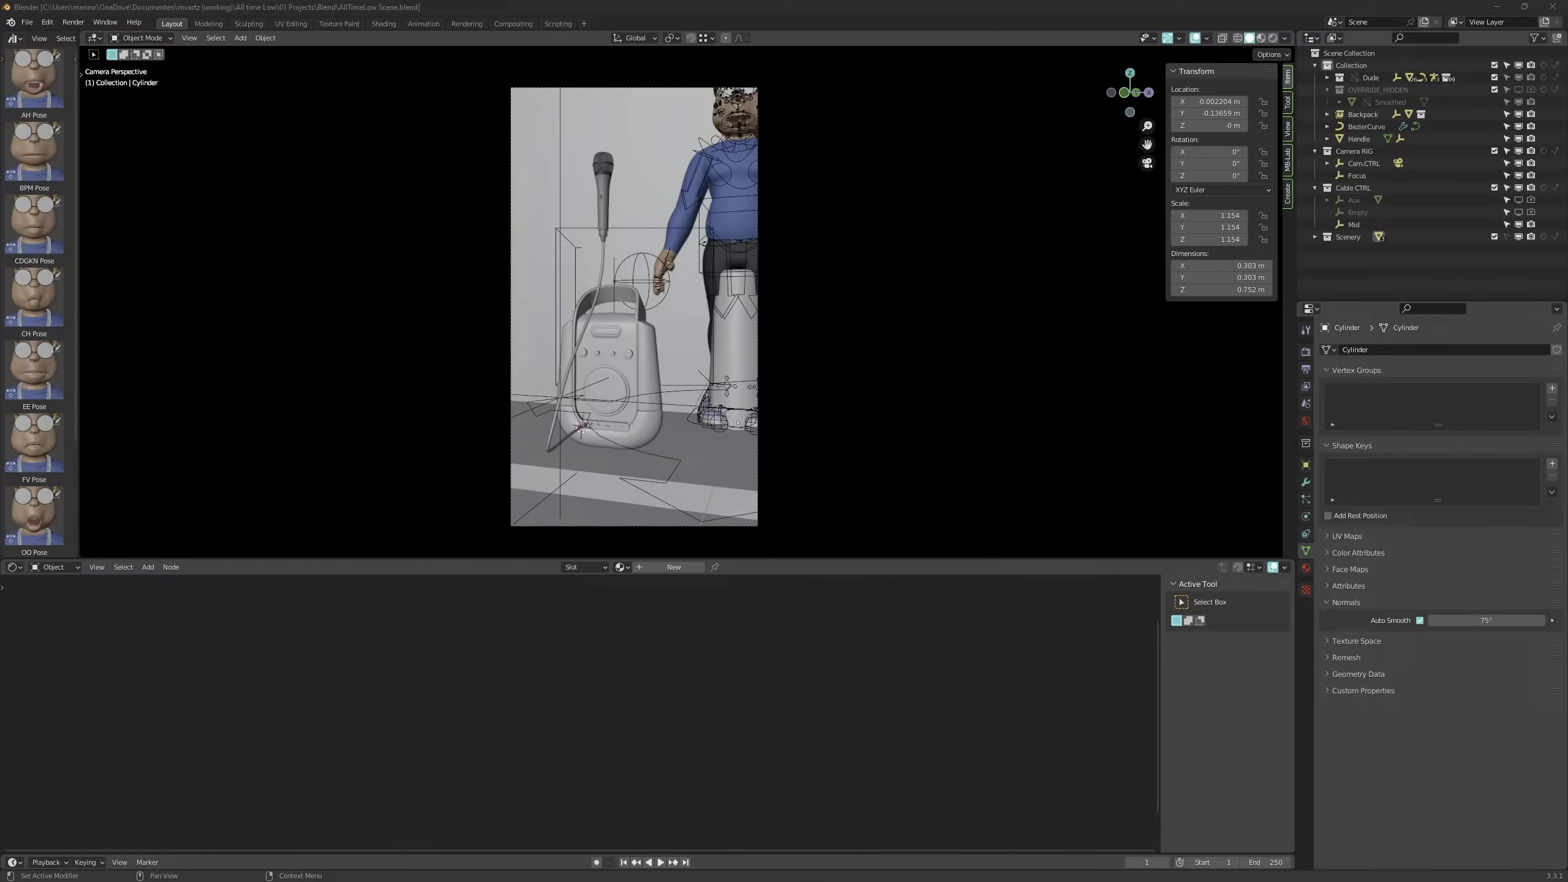
Change the empty lower editor to the Video Sequencer and set playback to Sync to Audio with audio scrubbing enabled
left_click(12, 567)
left_click(68, 697)
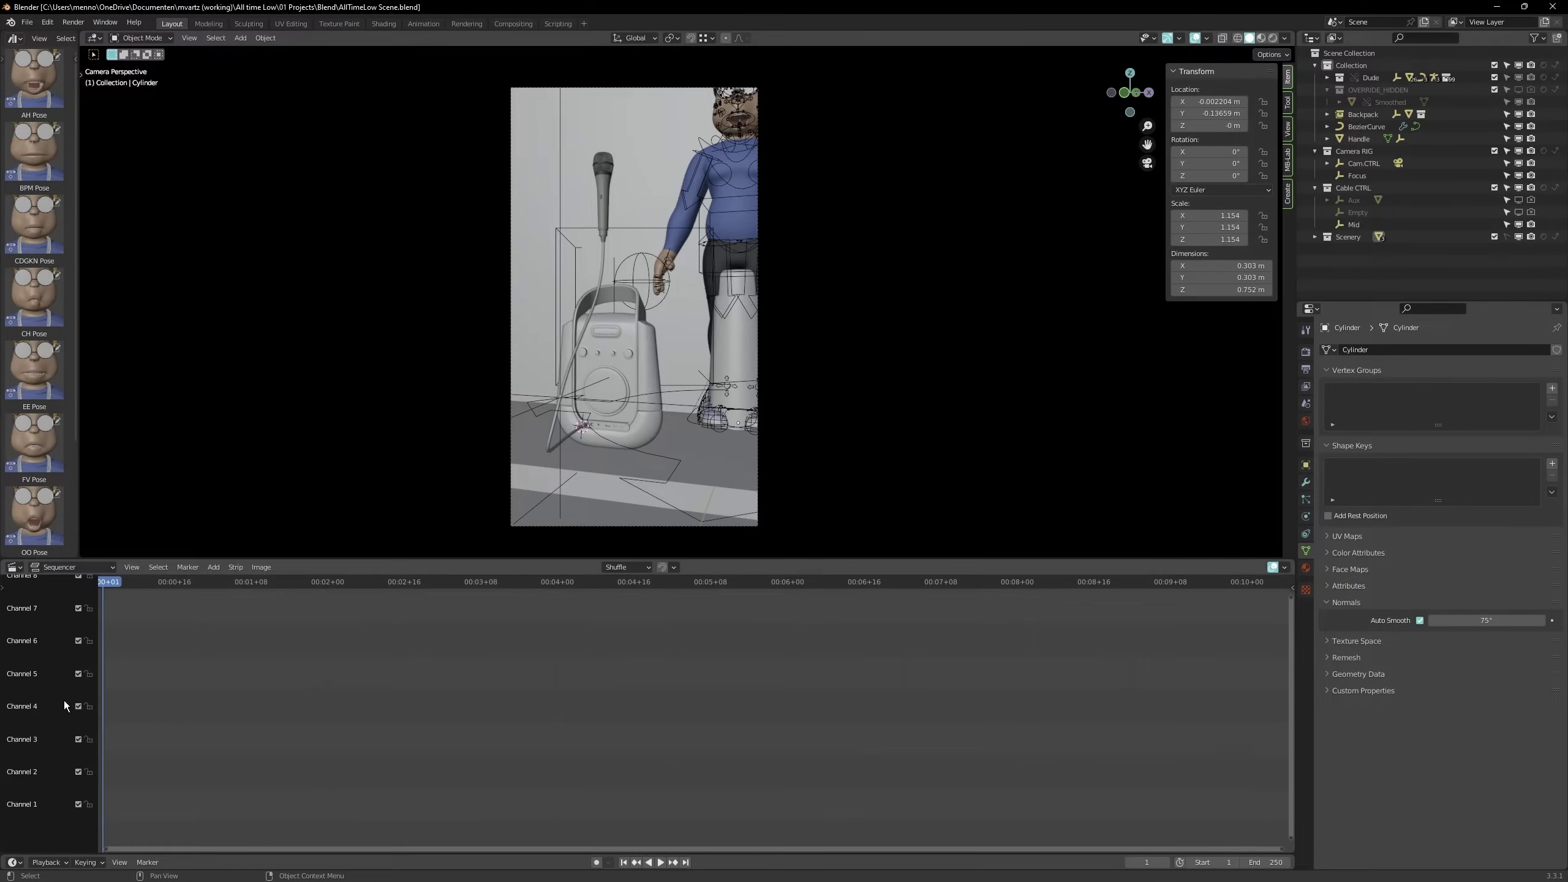
left_click(49, 863)
left_click(106, 635)
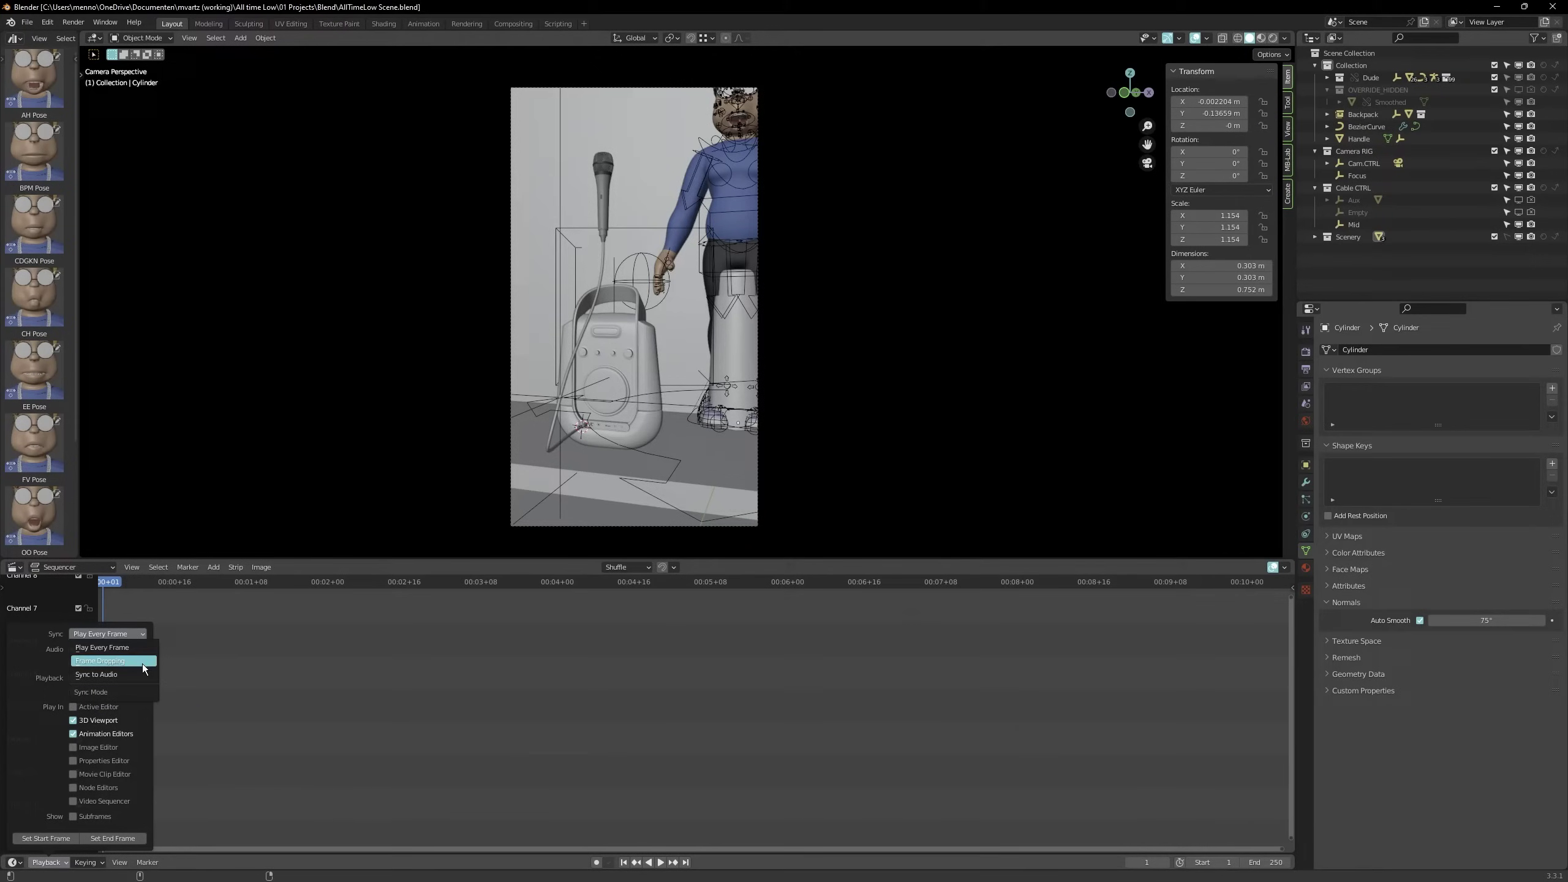
left_click(130, 673)
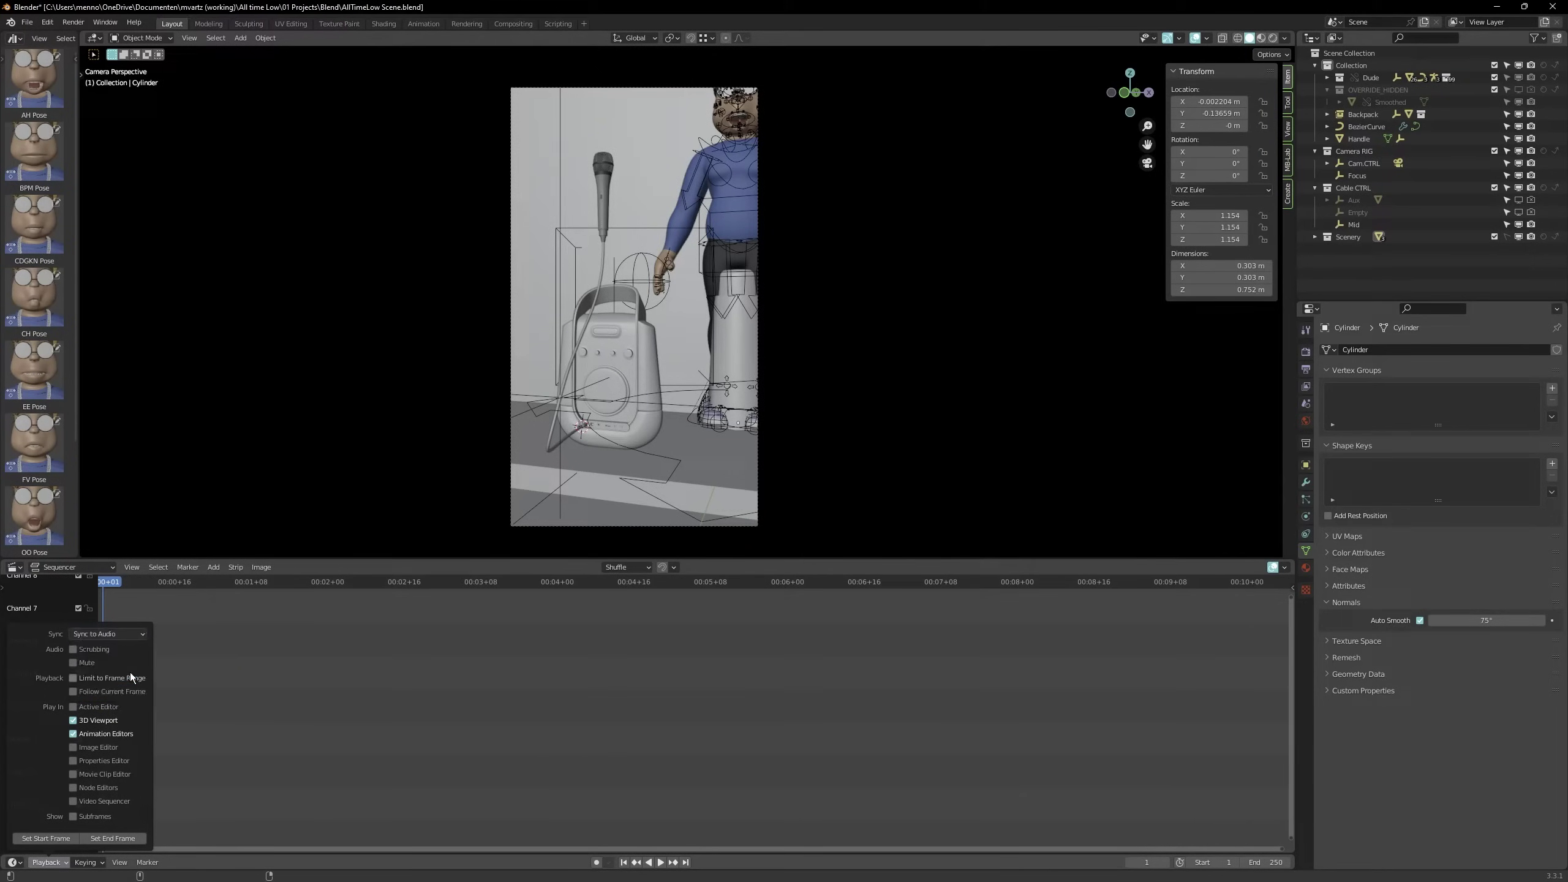
left_click(103, 652)
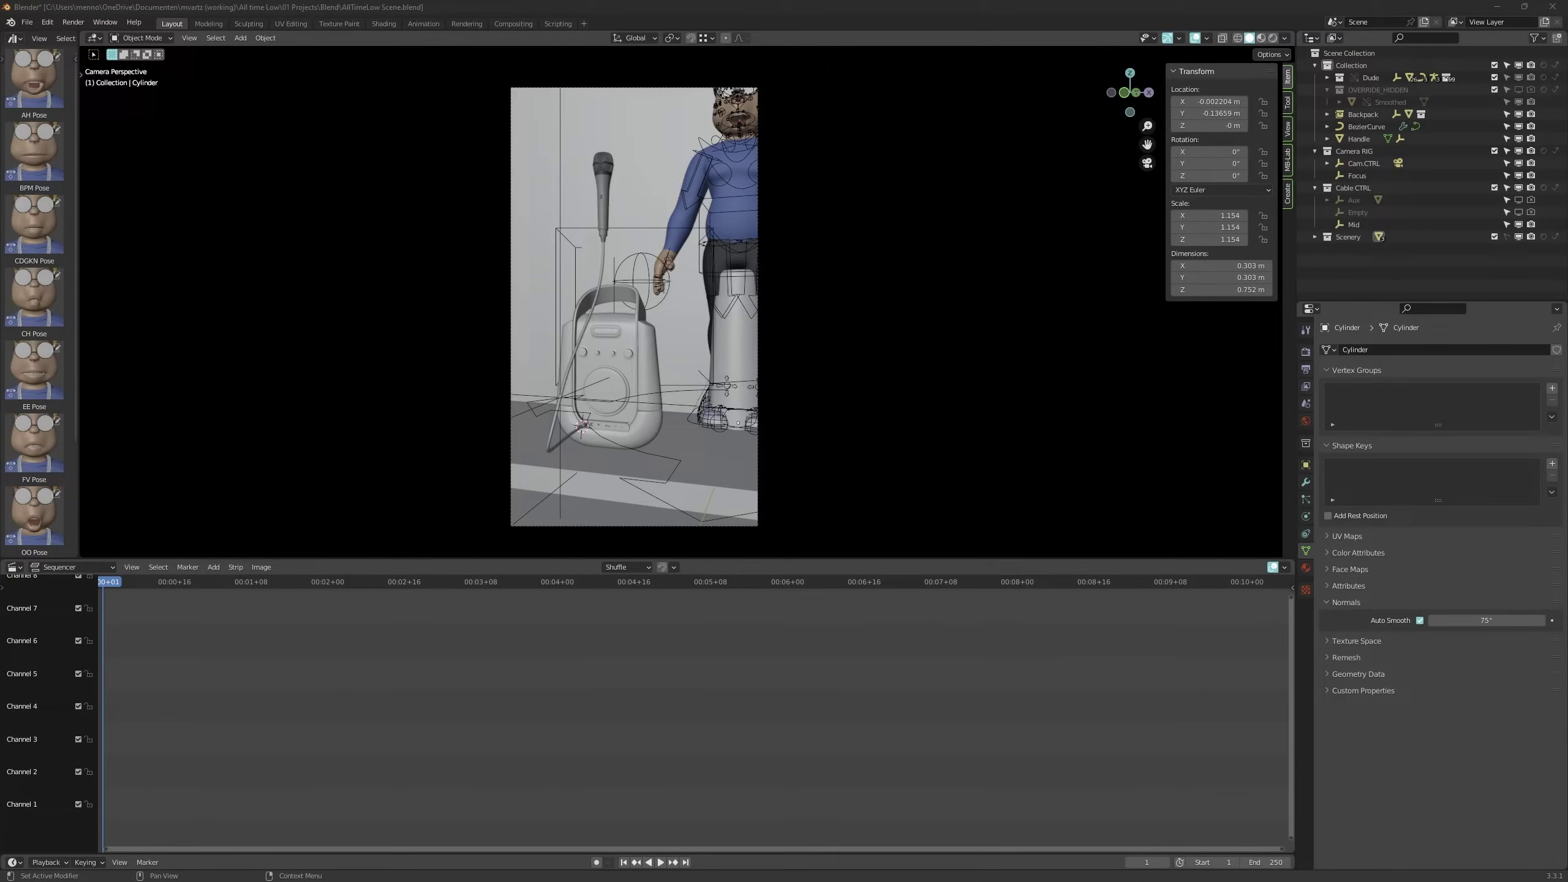
Add AlltimeLow_mixdown.wav as a sound strip on Channel 1 of the sequencer and display its waveform
key("shift+a")
left_click(172, 731)
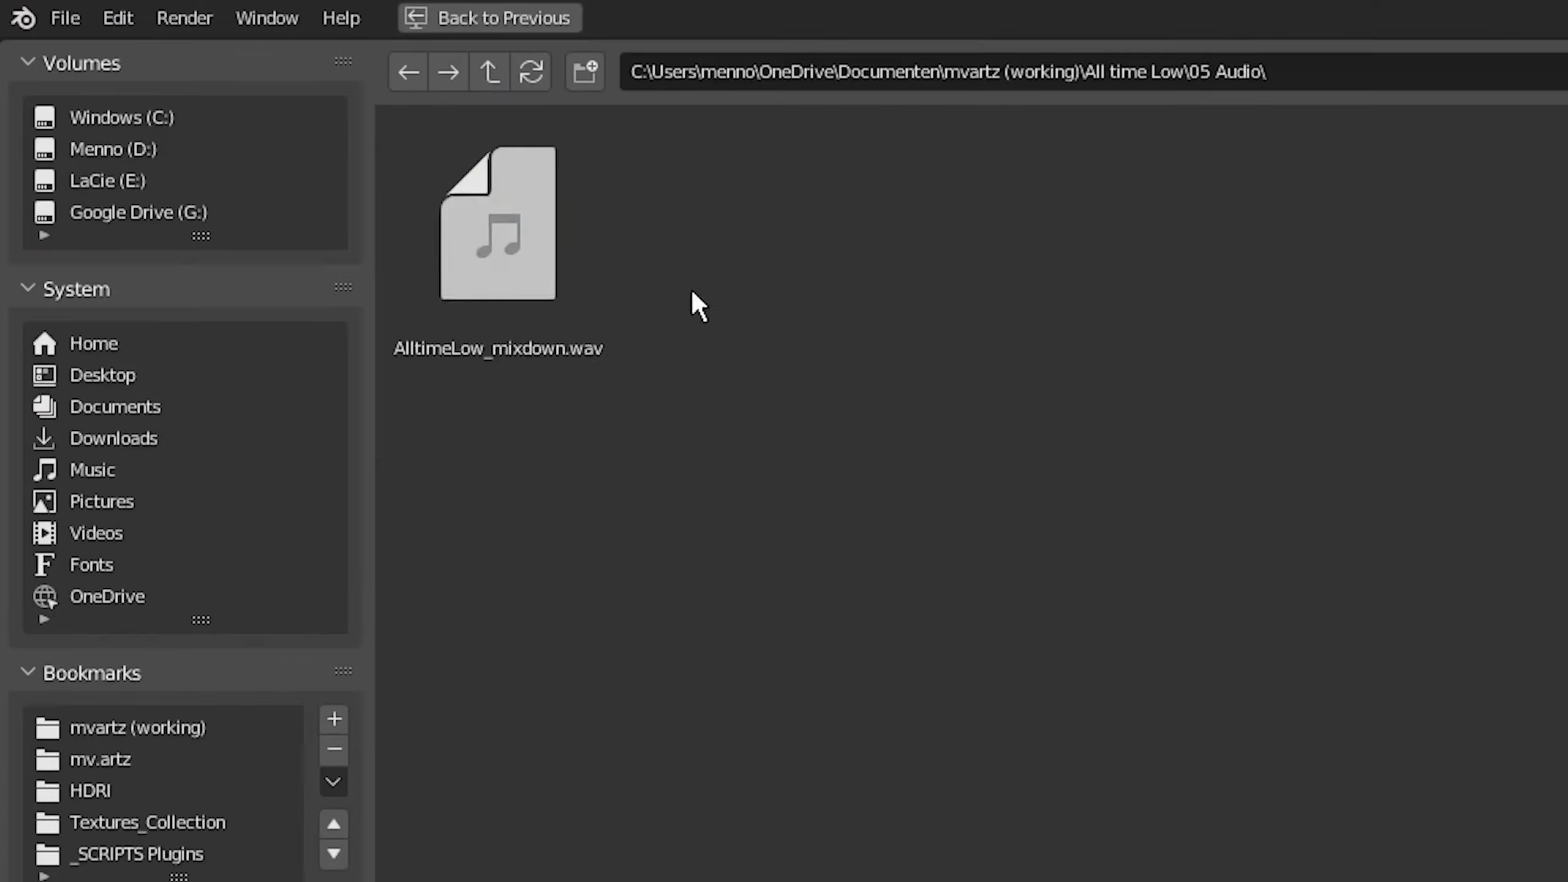
double_click(543, 247)
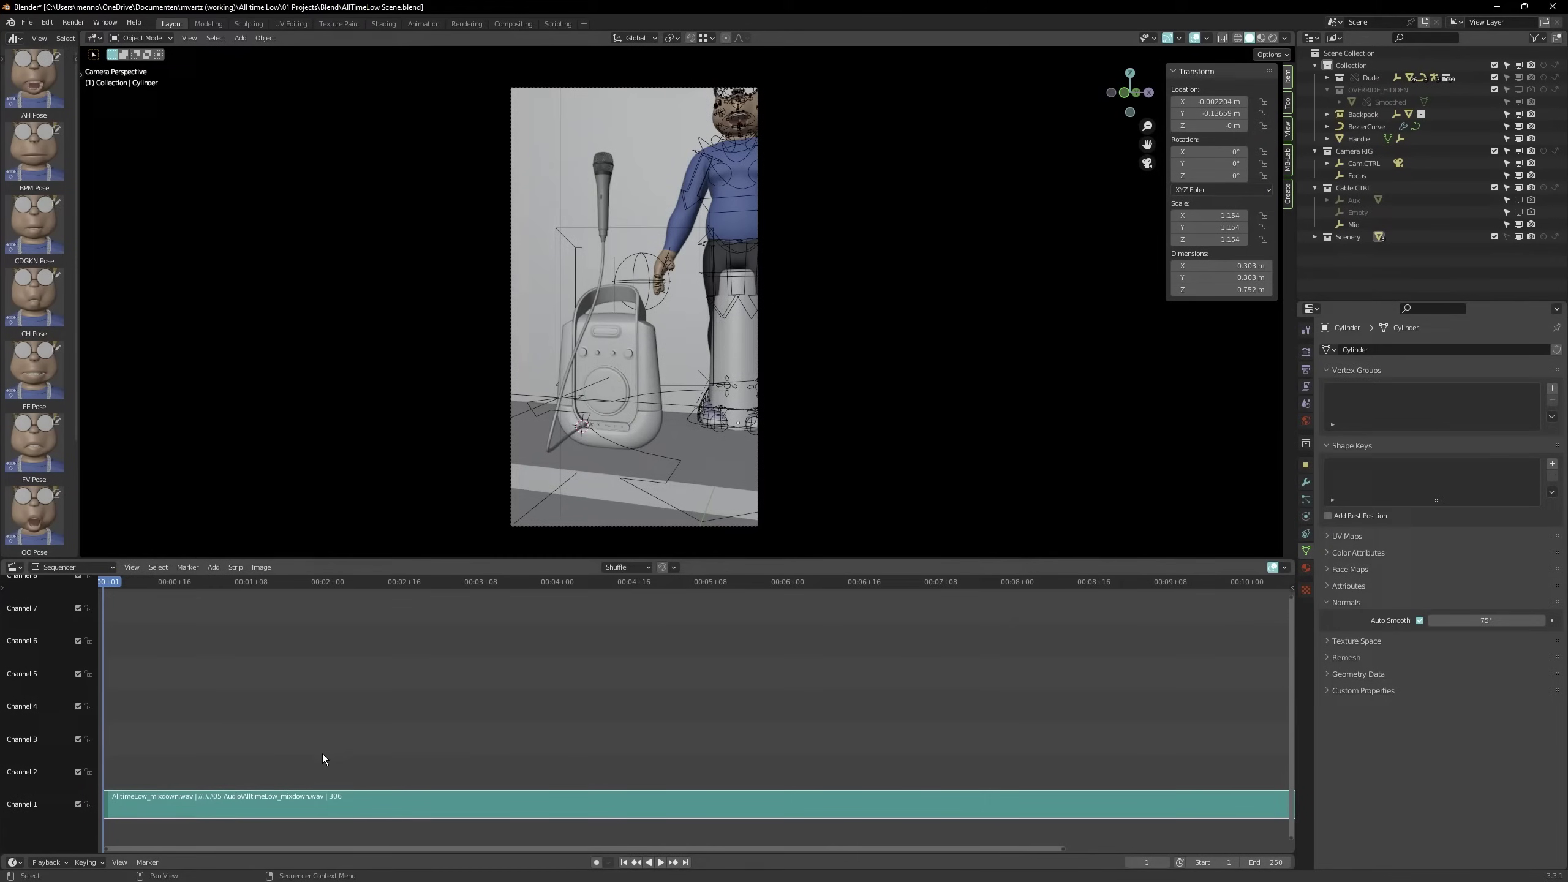
key("n")
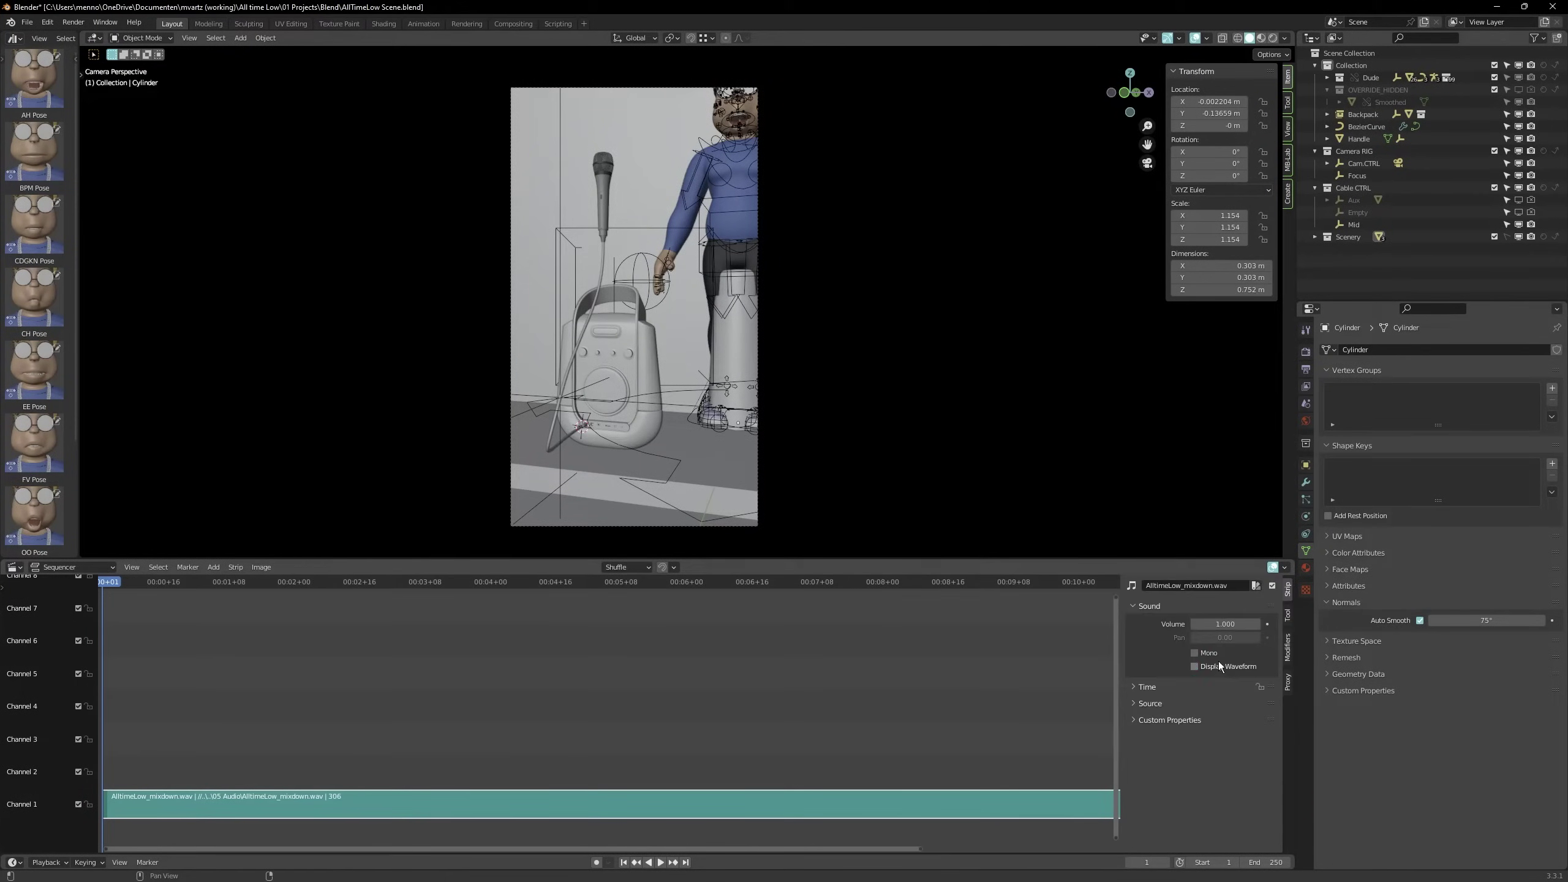
left_click(1223, 666)
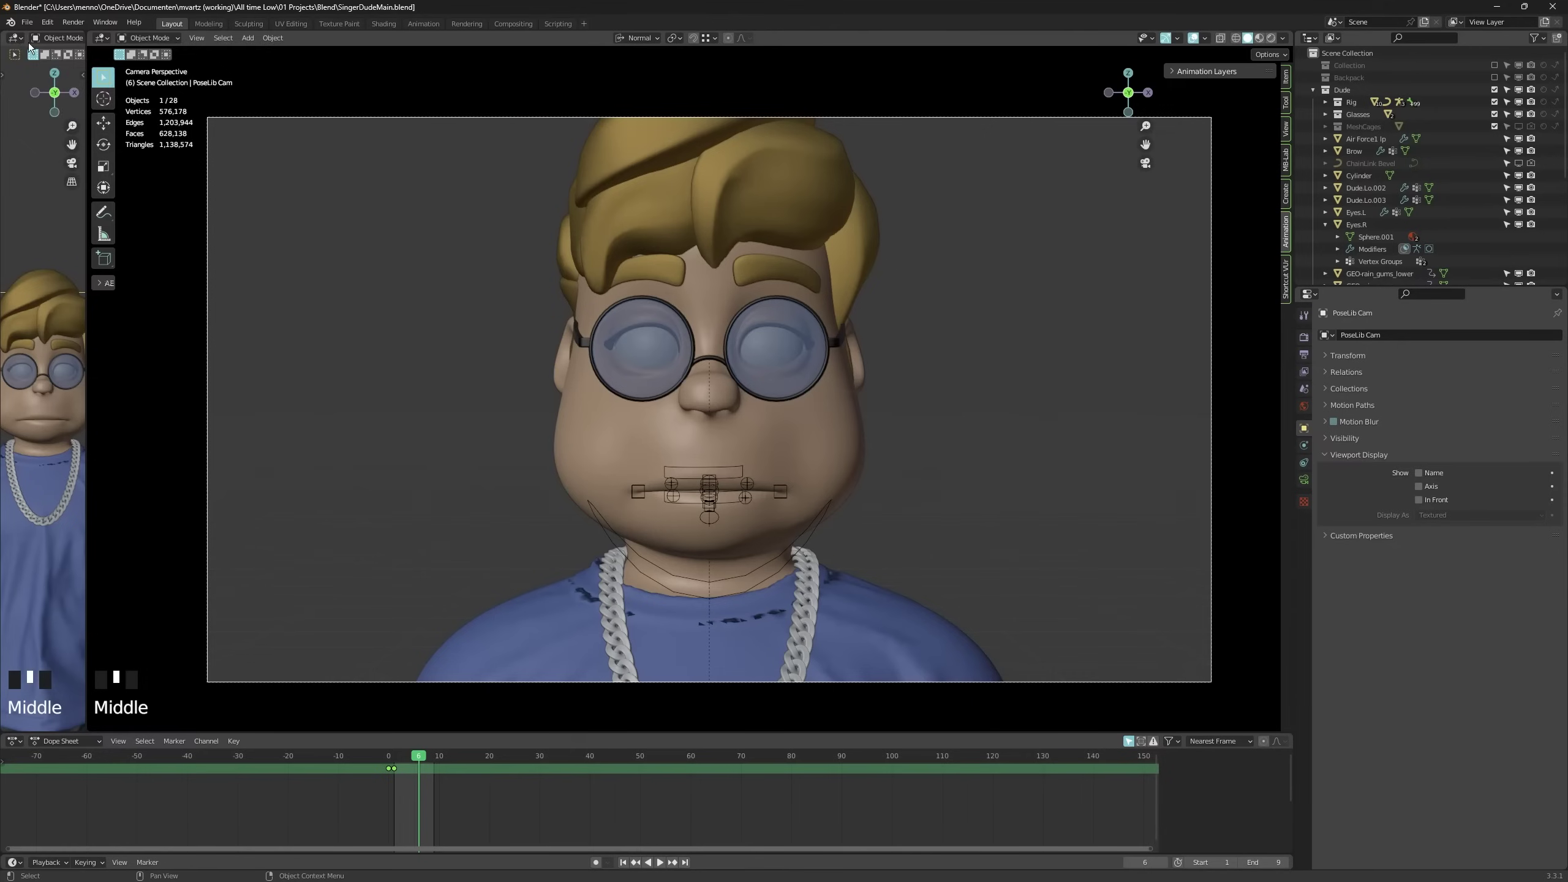
Turn the narrow viewport beside the main one into an Asset Browser and show the rig's Pose Library in the main viewport
left_click(15, 38)
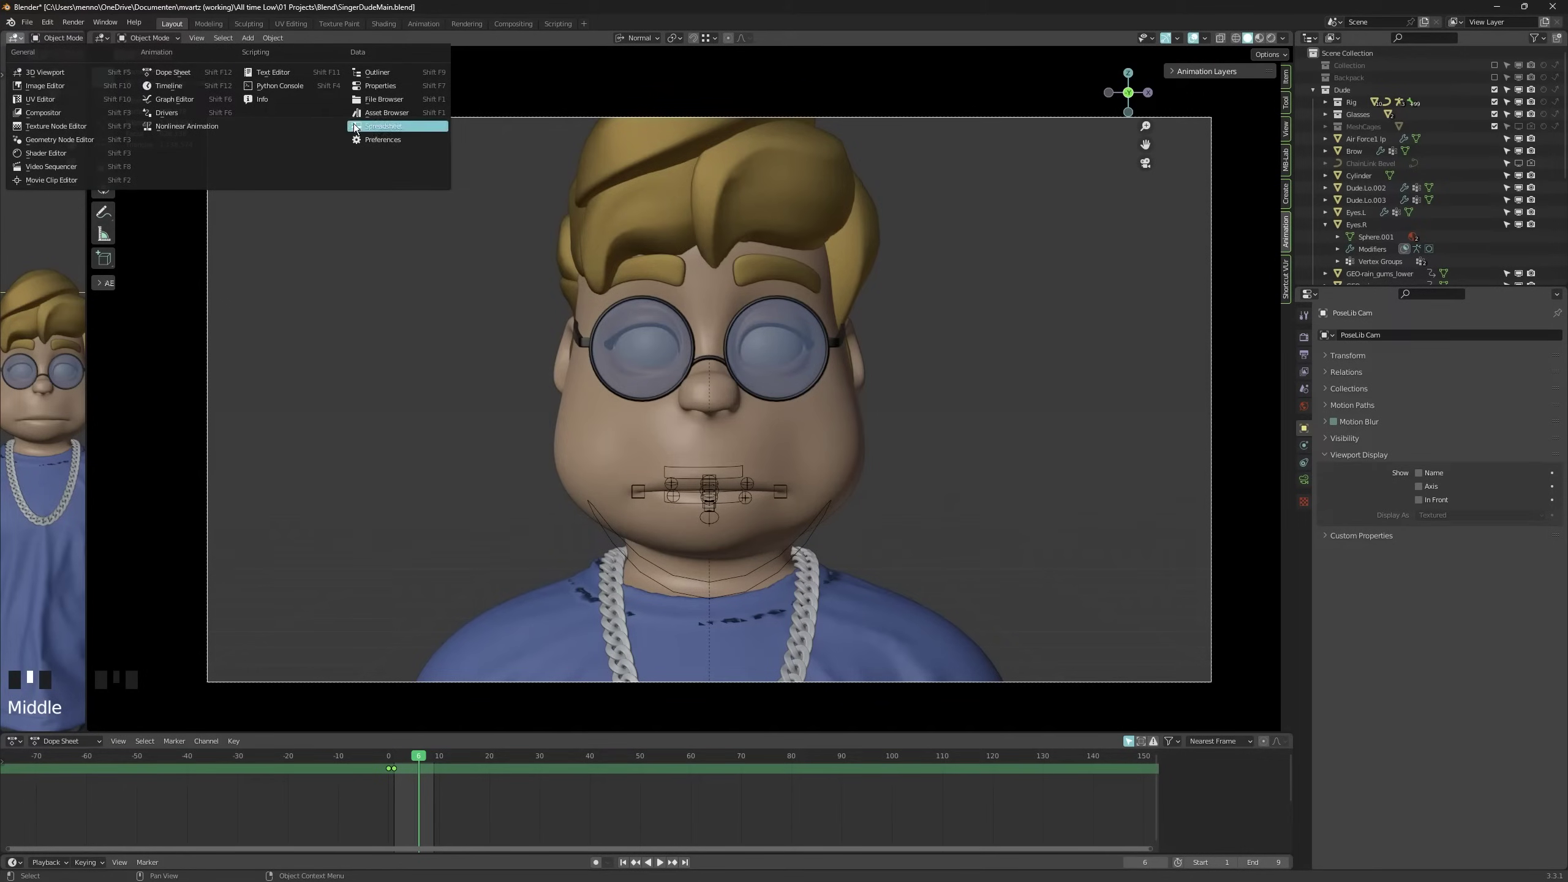
left_click(393, 114)
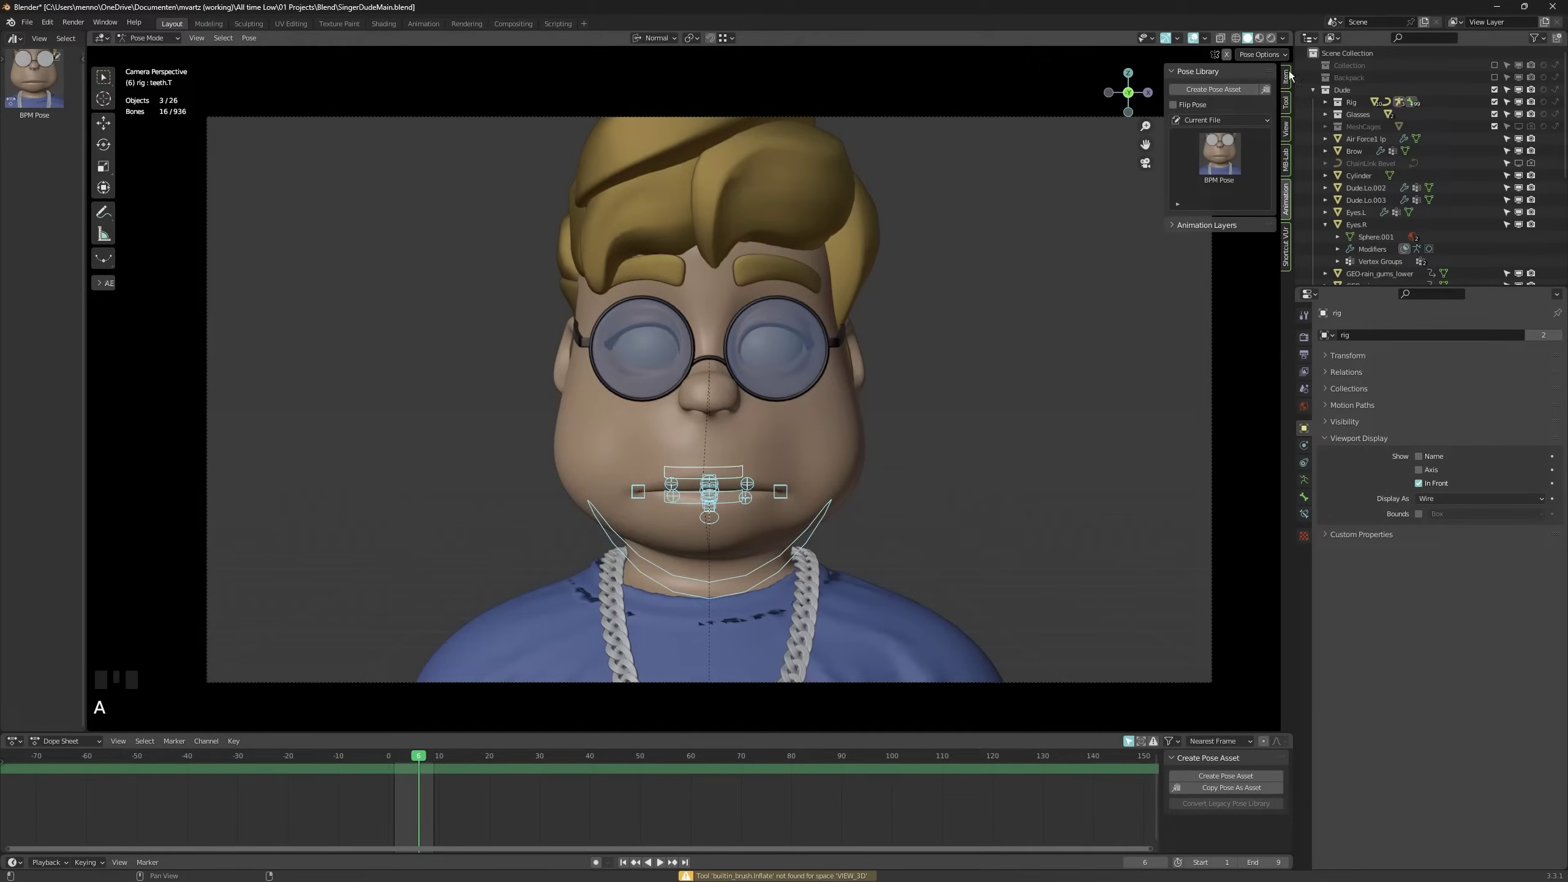
left_click(1288, 210)
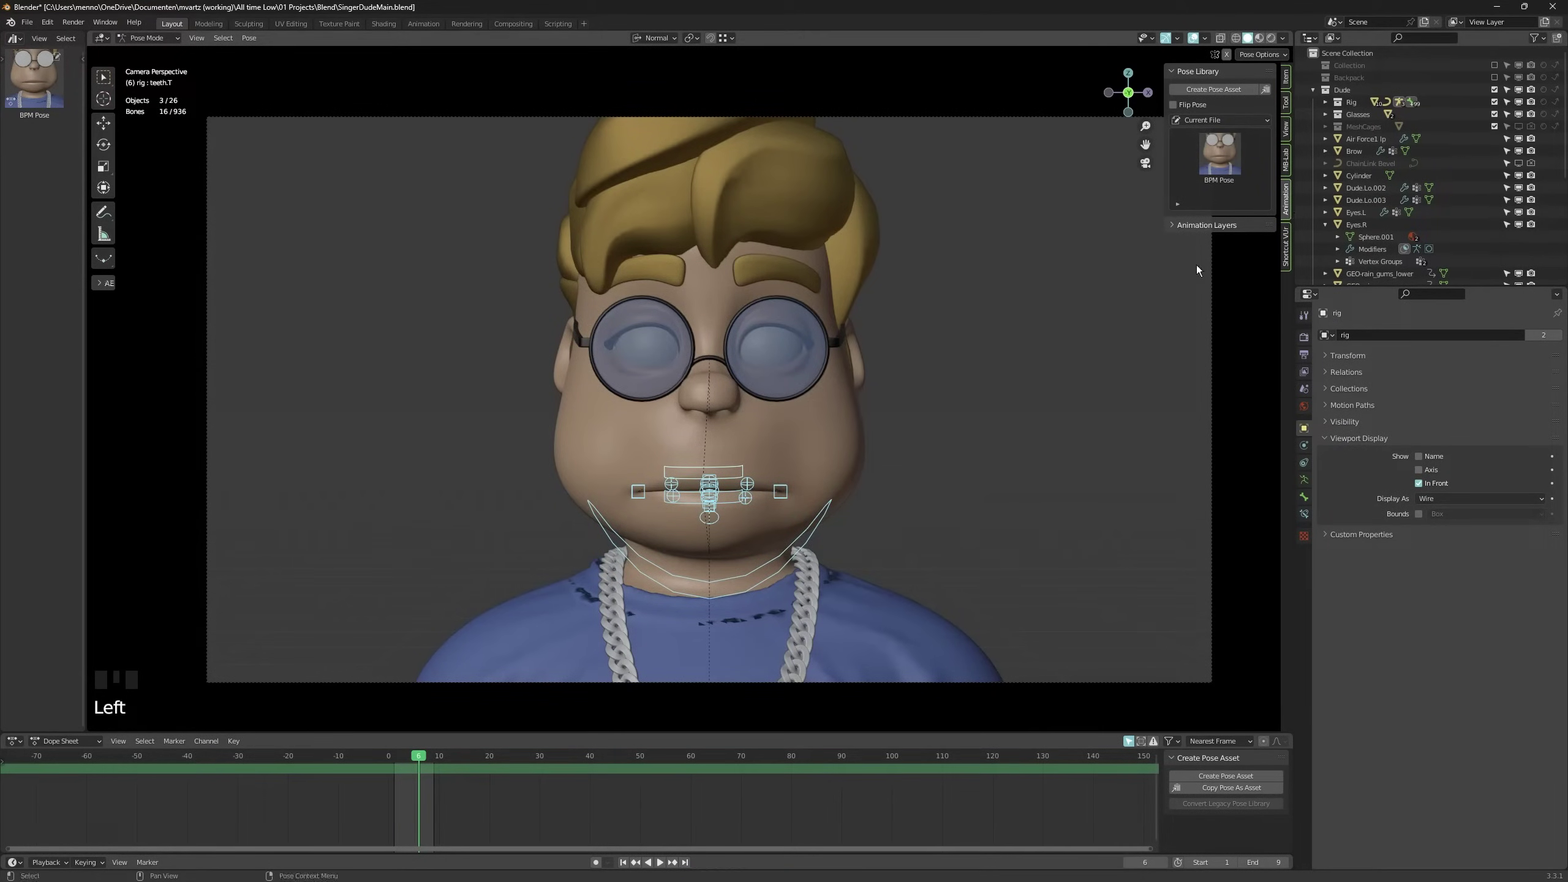
Rotate the jaw control to open the character's mouth and shift the upper teeth along their normal Y axis
left_click(806, 526)
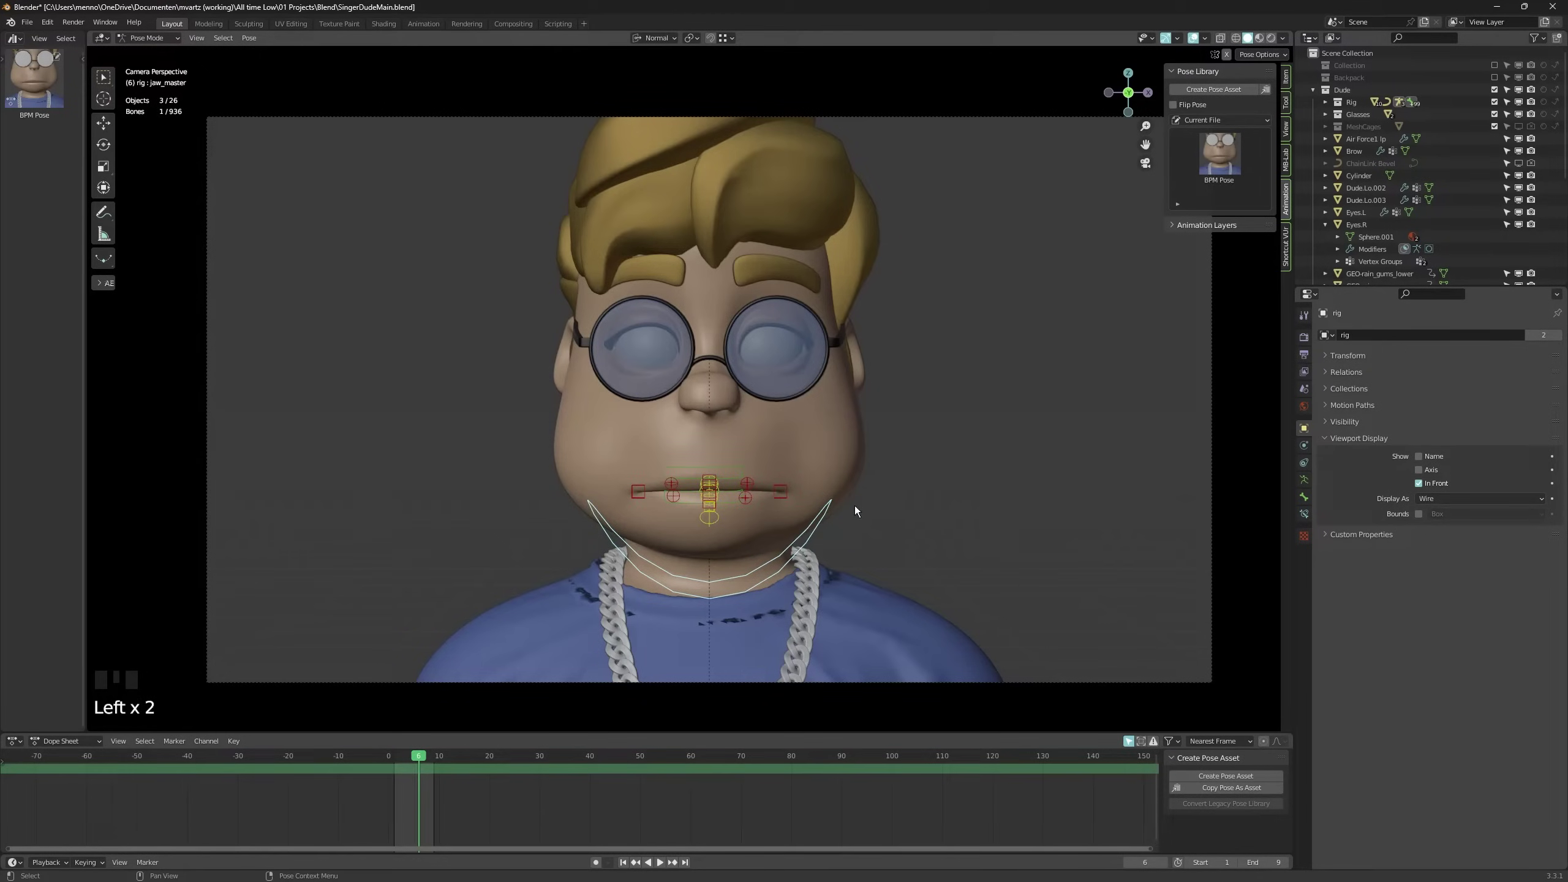
key("r")
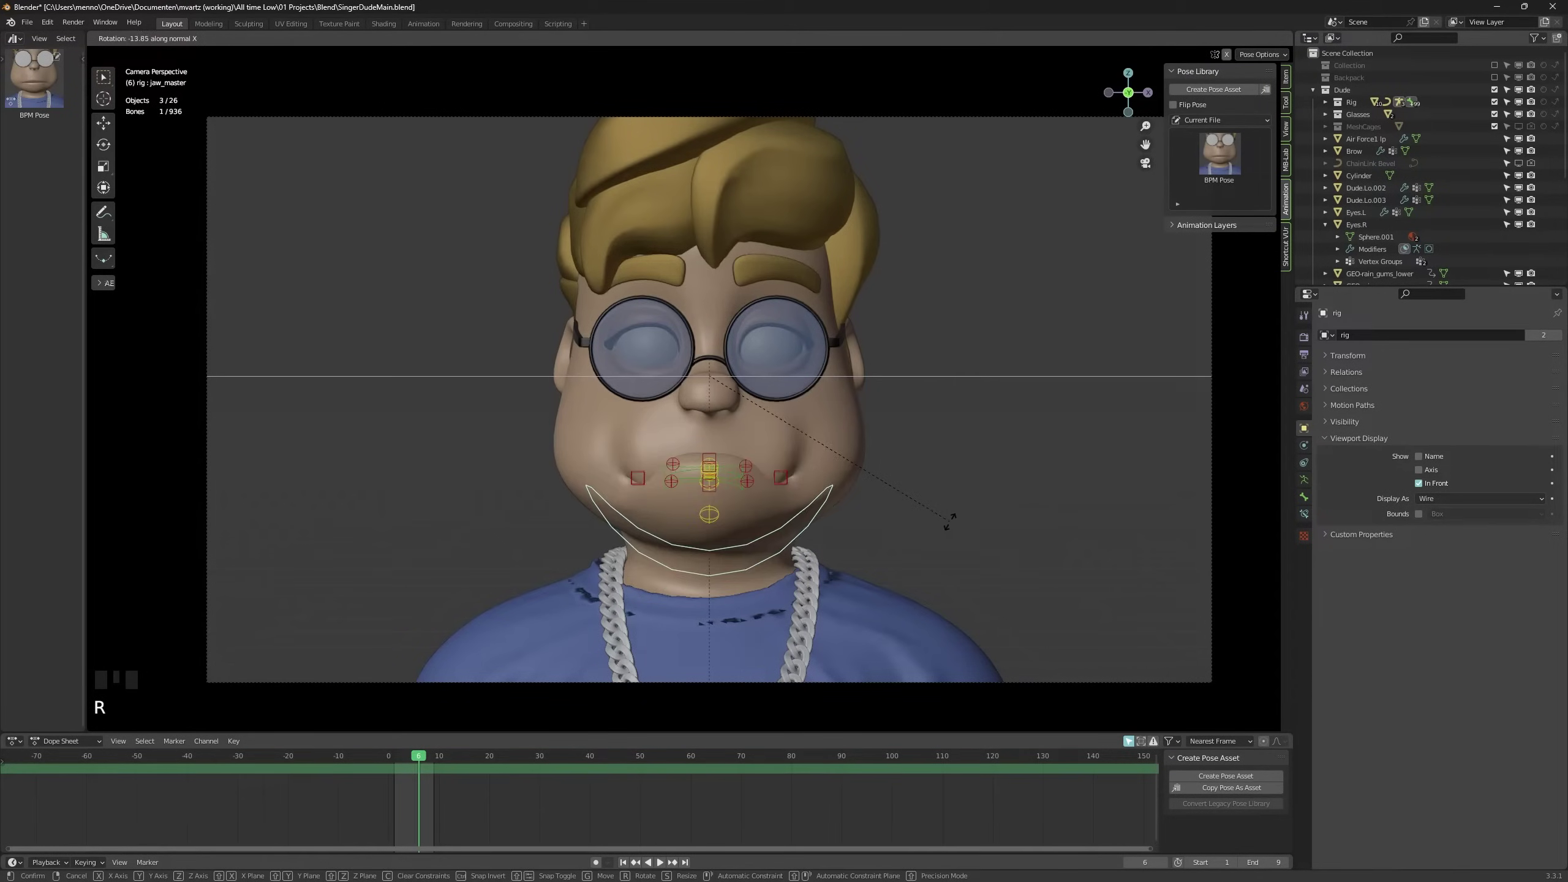
left_click(879, 504)
key("g")
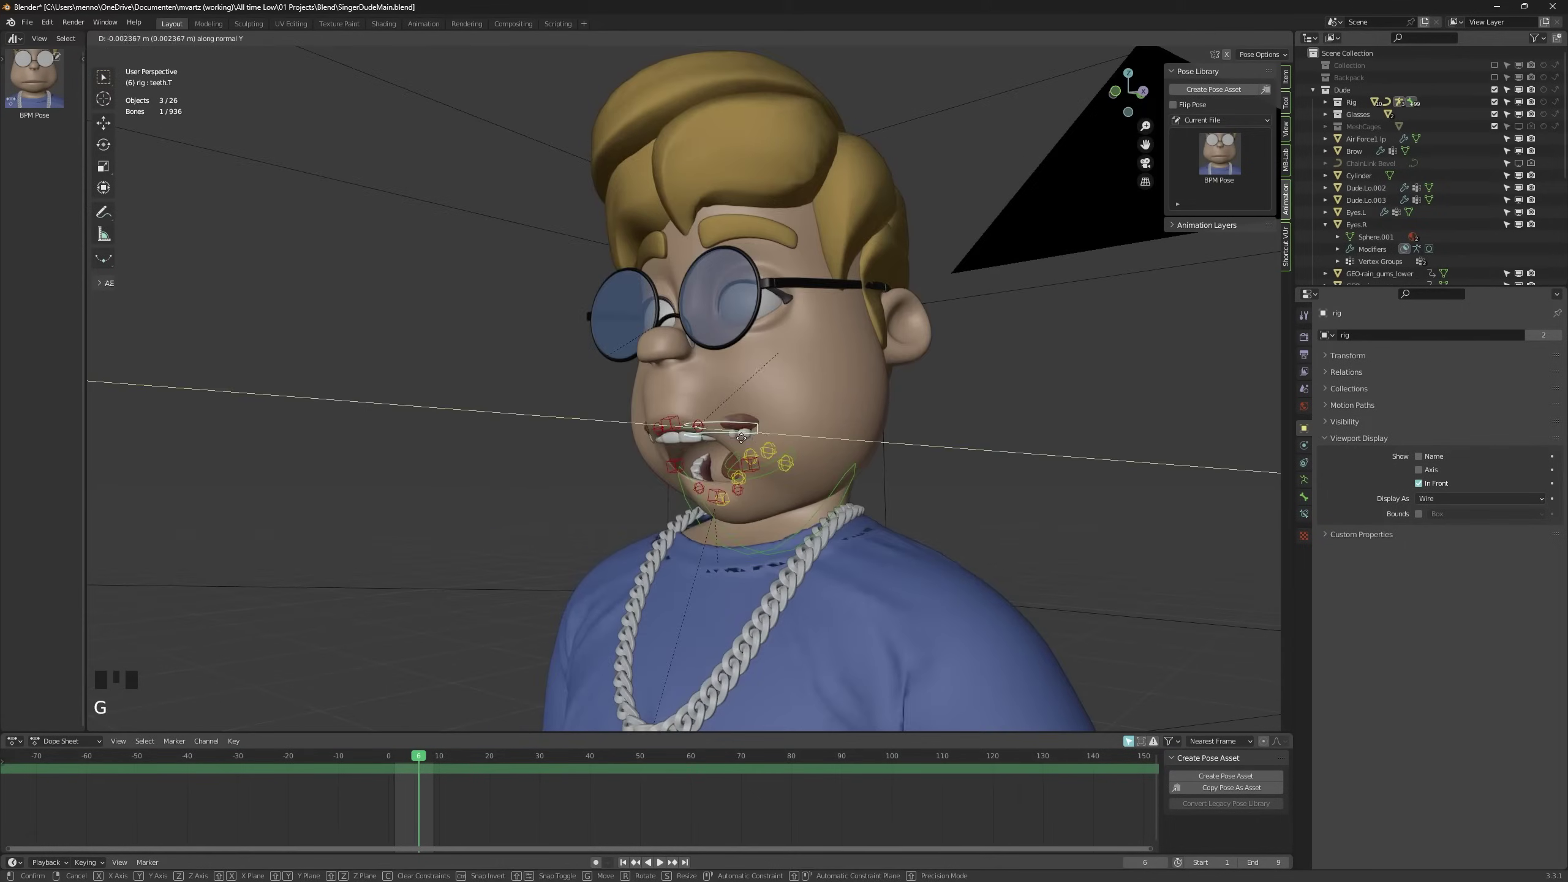
middle_click_drag(772, 463, 858, 484, "alt")
left_click(858, 483)
key("KP_0")
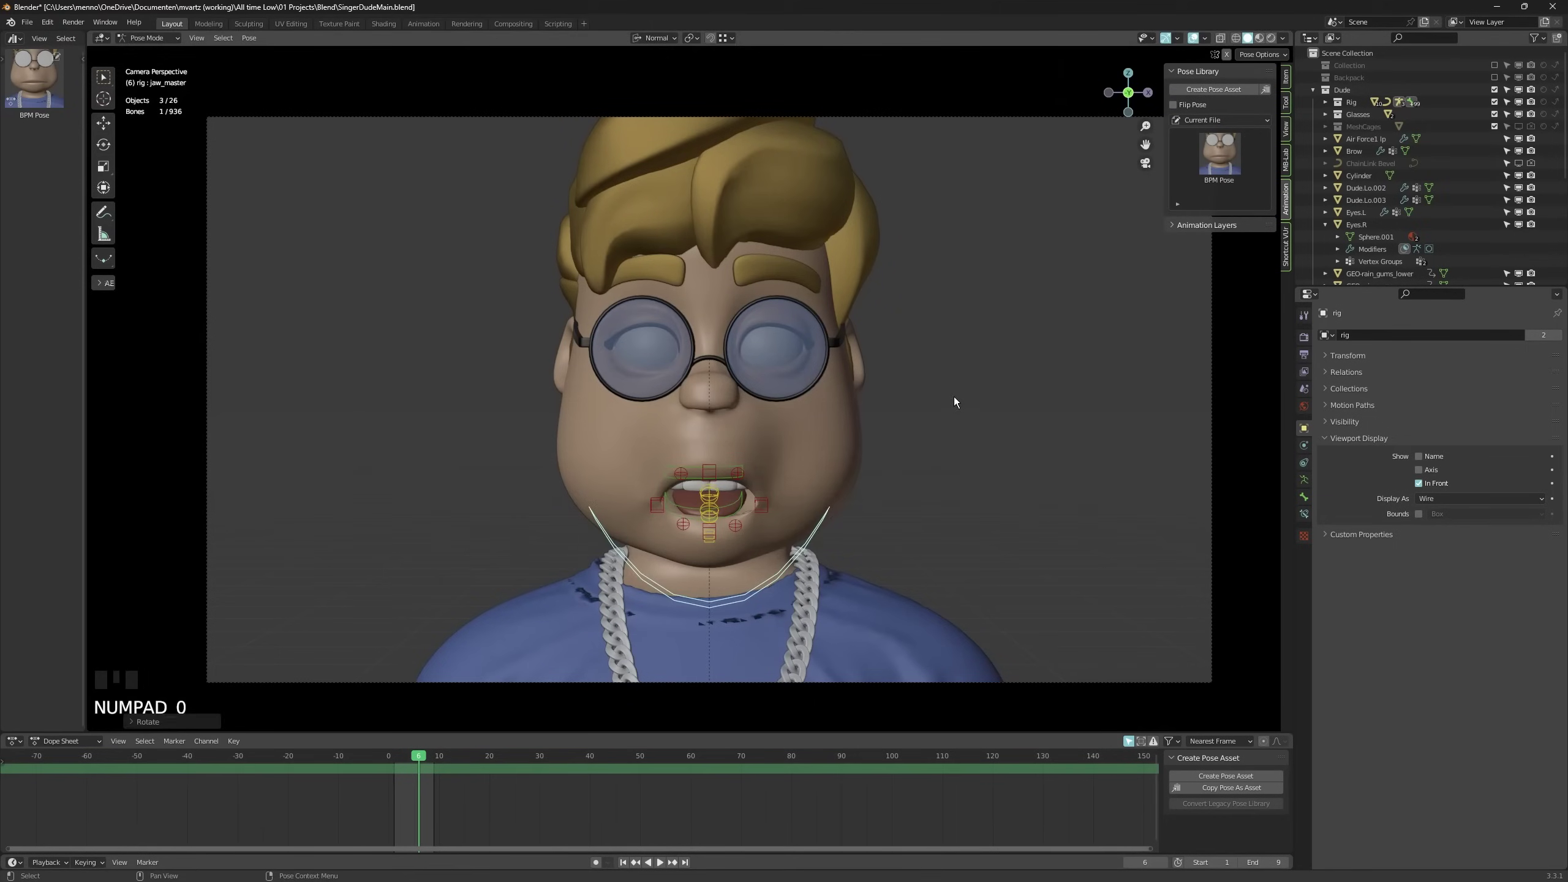
Move the mouth corner control inward along X to narrow the open mouth
left_click(749, 505)
key("g")
key("x")
left_click(757, 500)
left_click(730, 476)
Select all the mouth and jaw controls and create a pose asset from the open-mouth pose
key("alt+a")
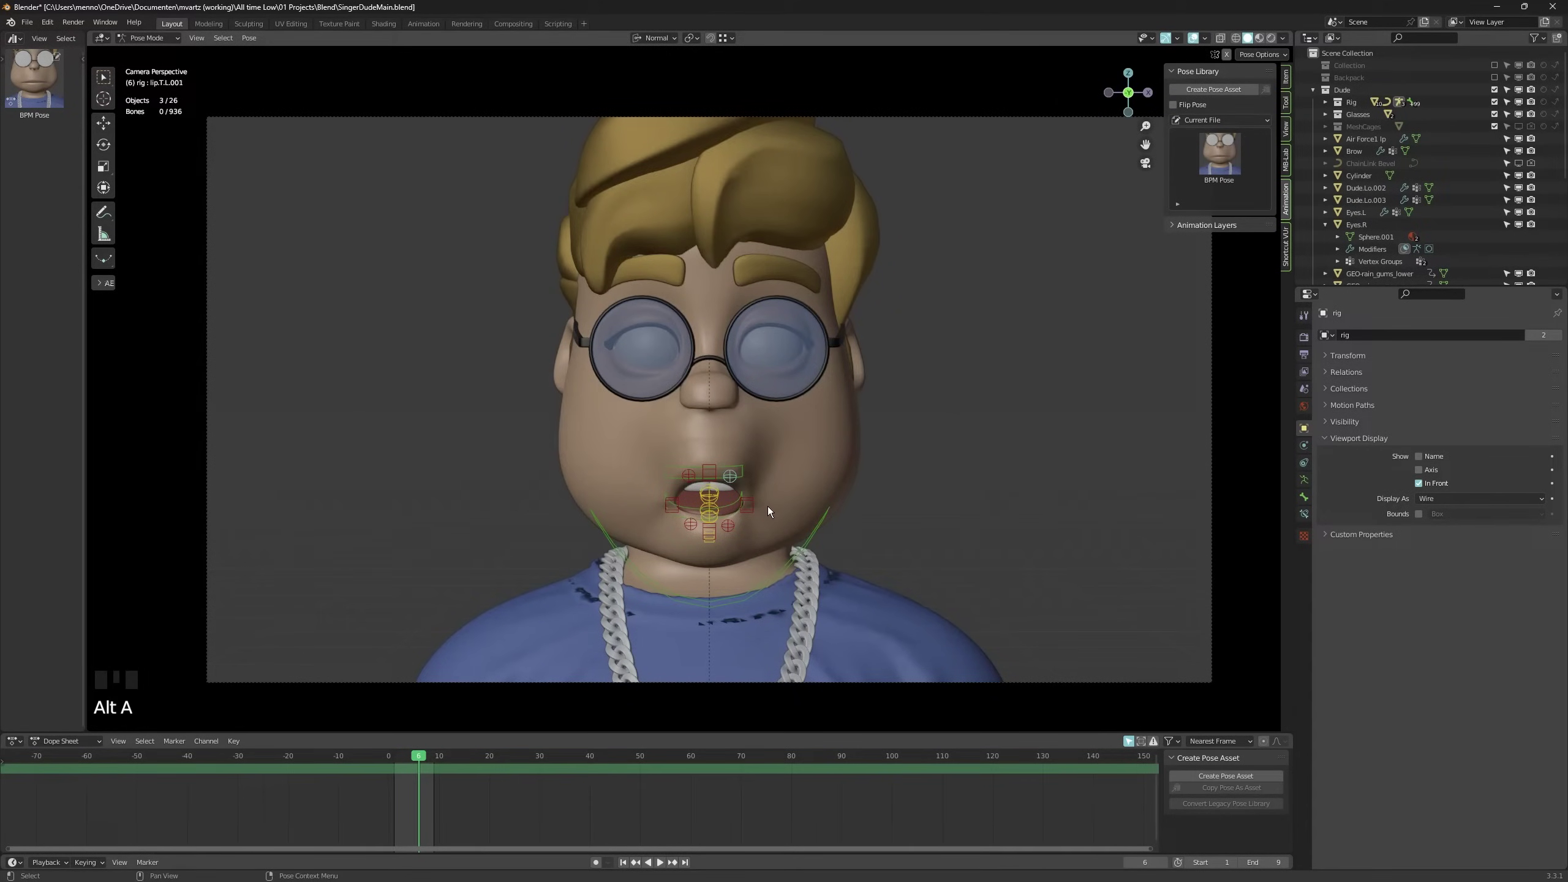
key("a")
left_click(1217, 90)
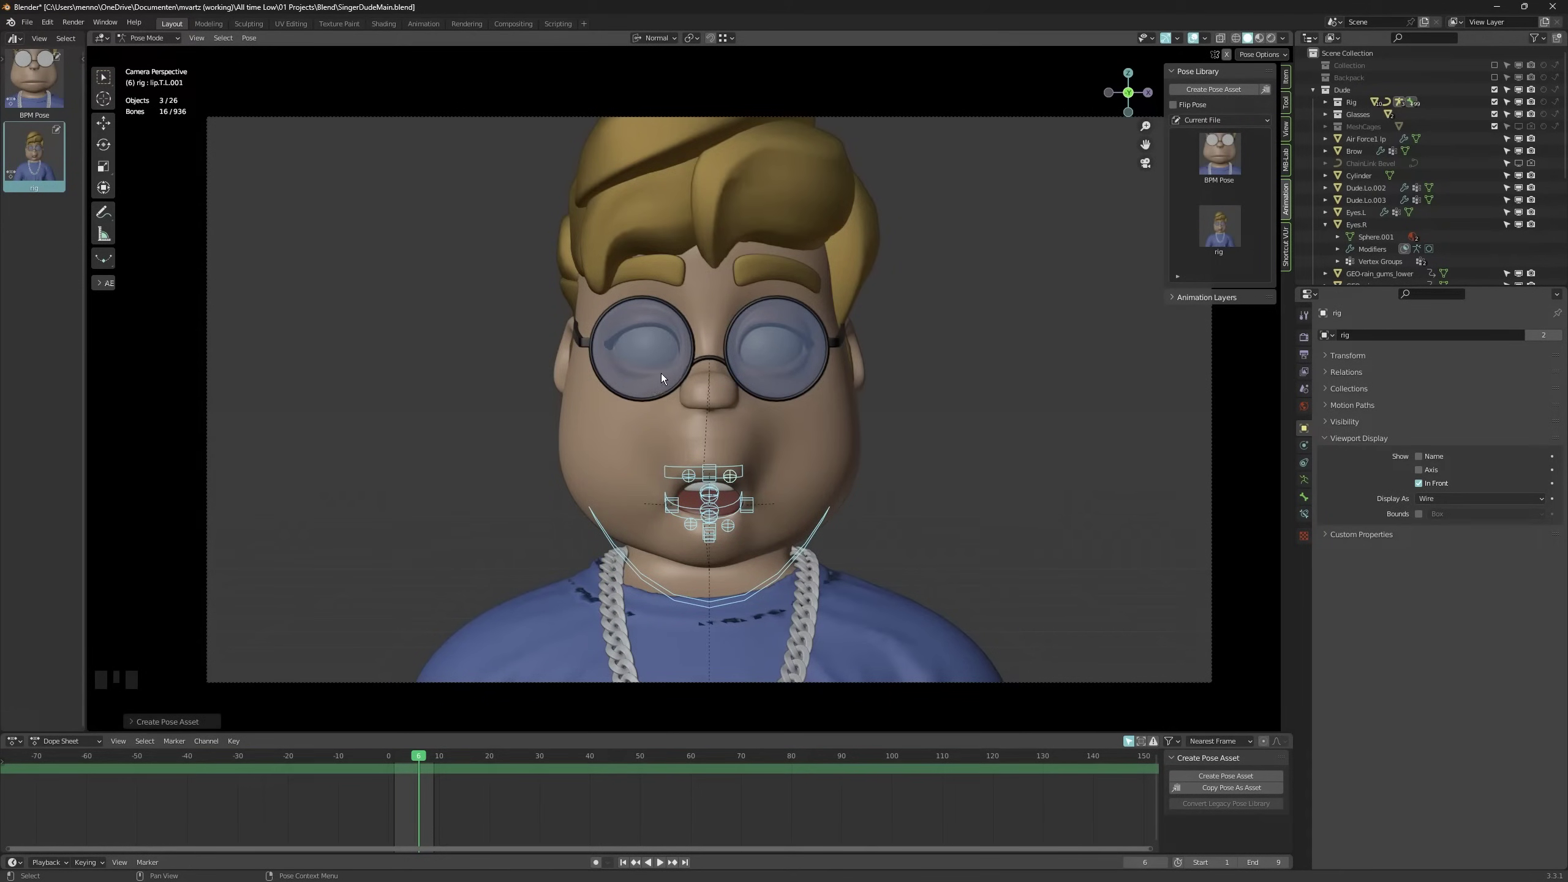
Select the PoseLib Cam, go to its close-up position at frame 0 and look through the camera
middle_click_drag(622, 363, 860, 431, "alt")
left_click(861, 431)
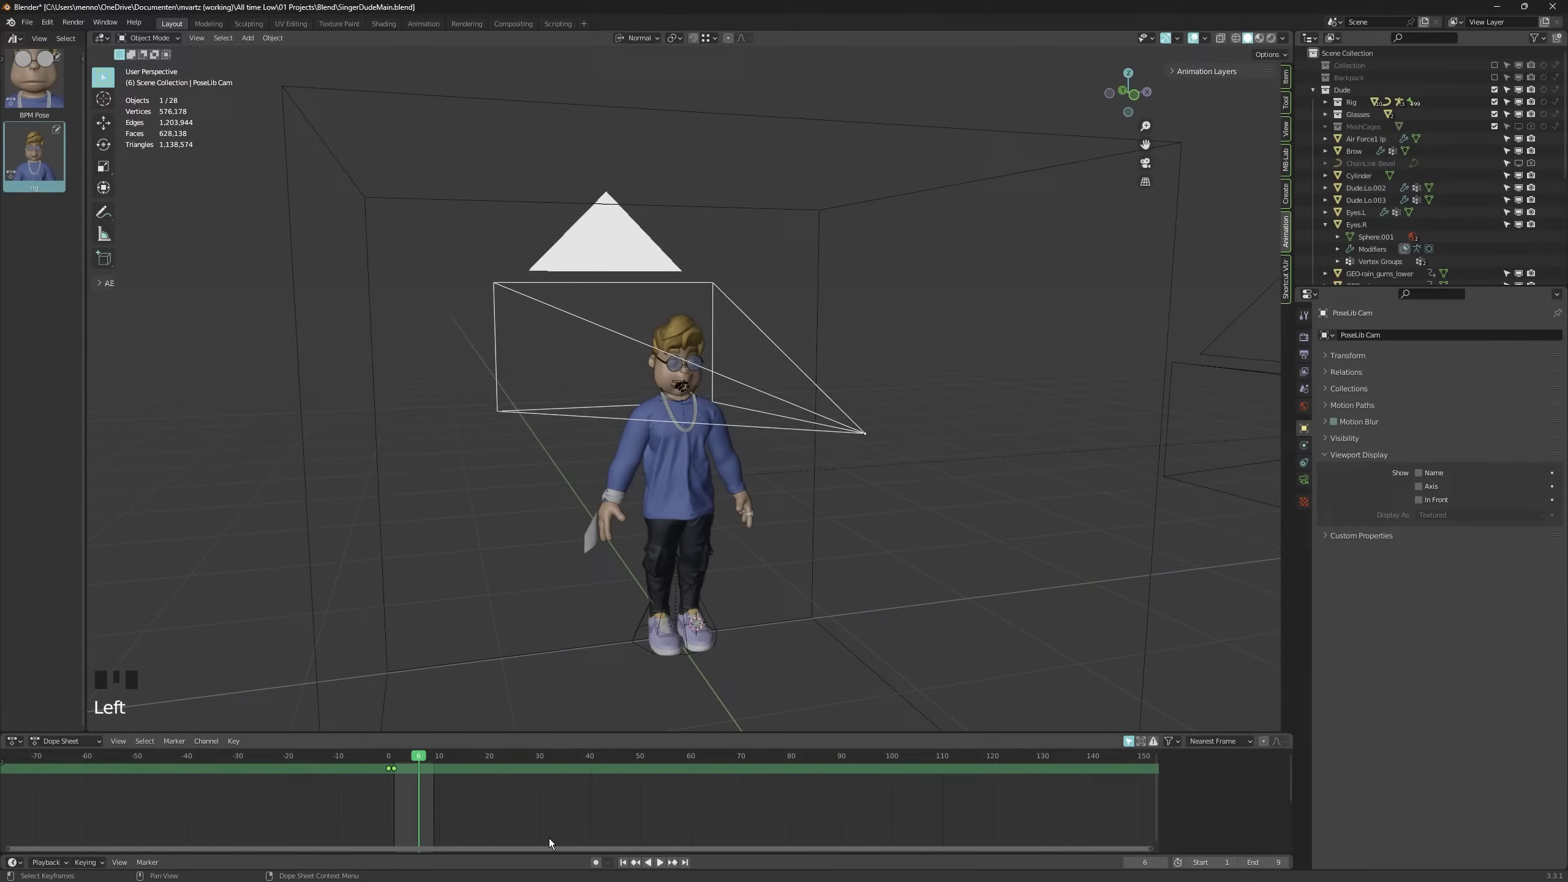
key("Down")
key("Down")
key("KP_0")
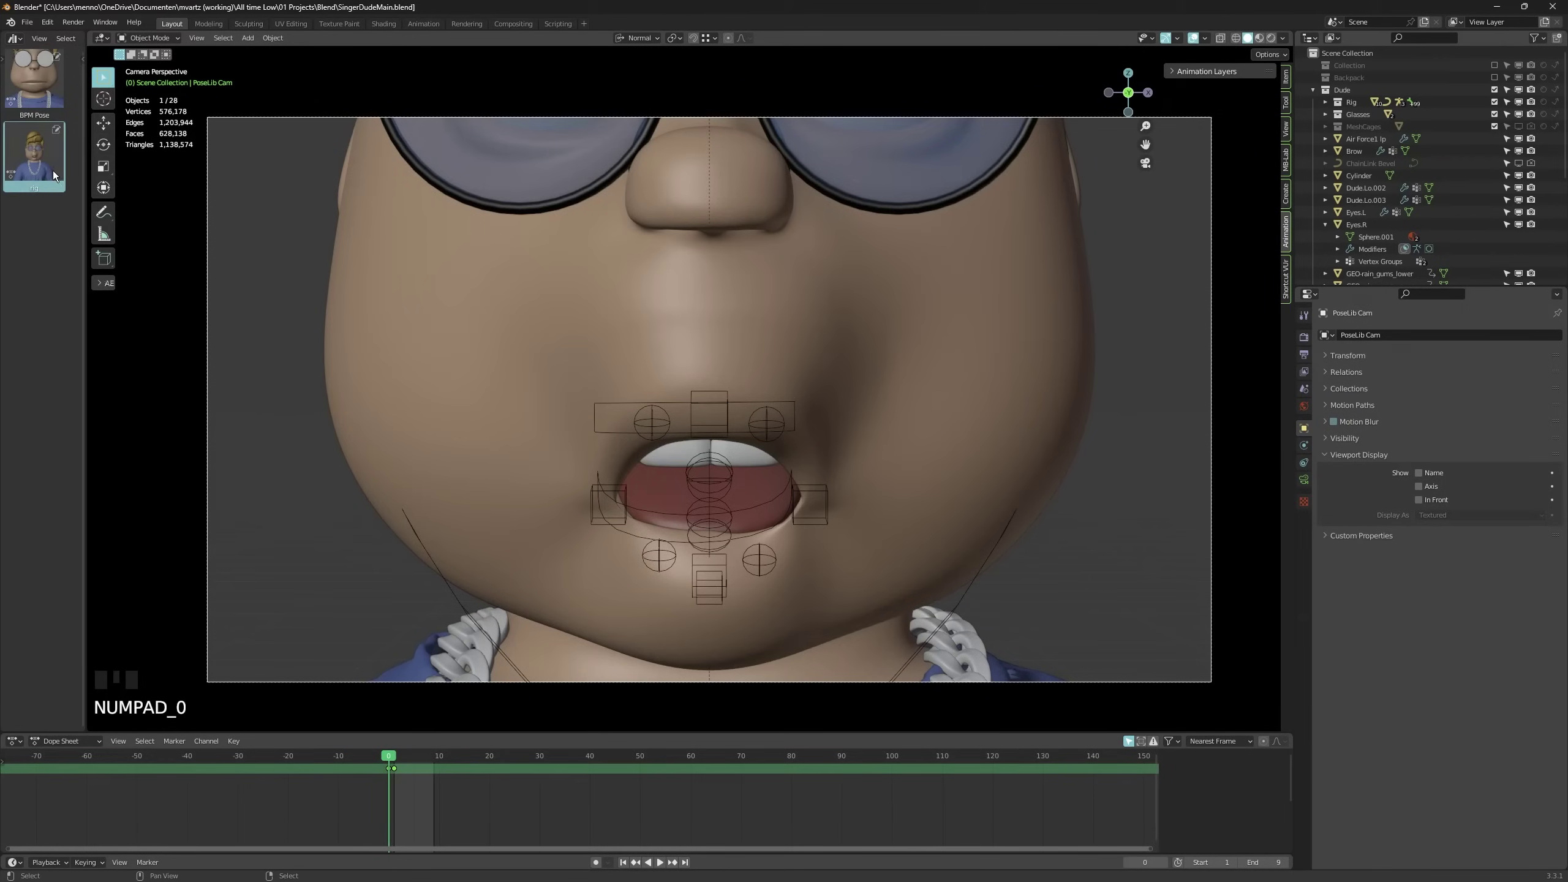
Rename the new pose asset to "Open mouth" and regenerate its preview thumbnail
left_click_drag(86, 206, 275, 202)
key("n")
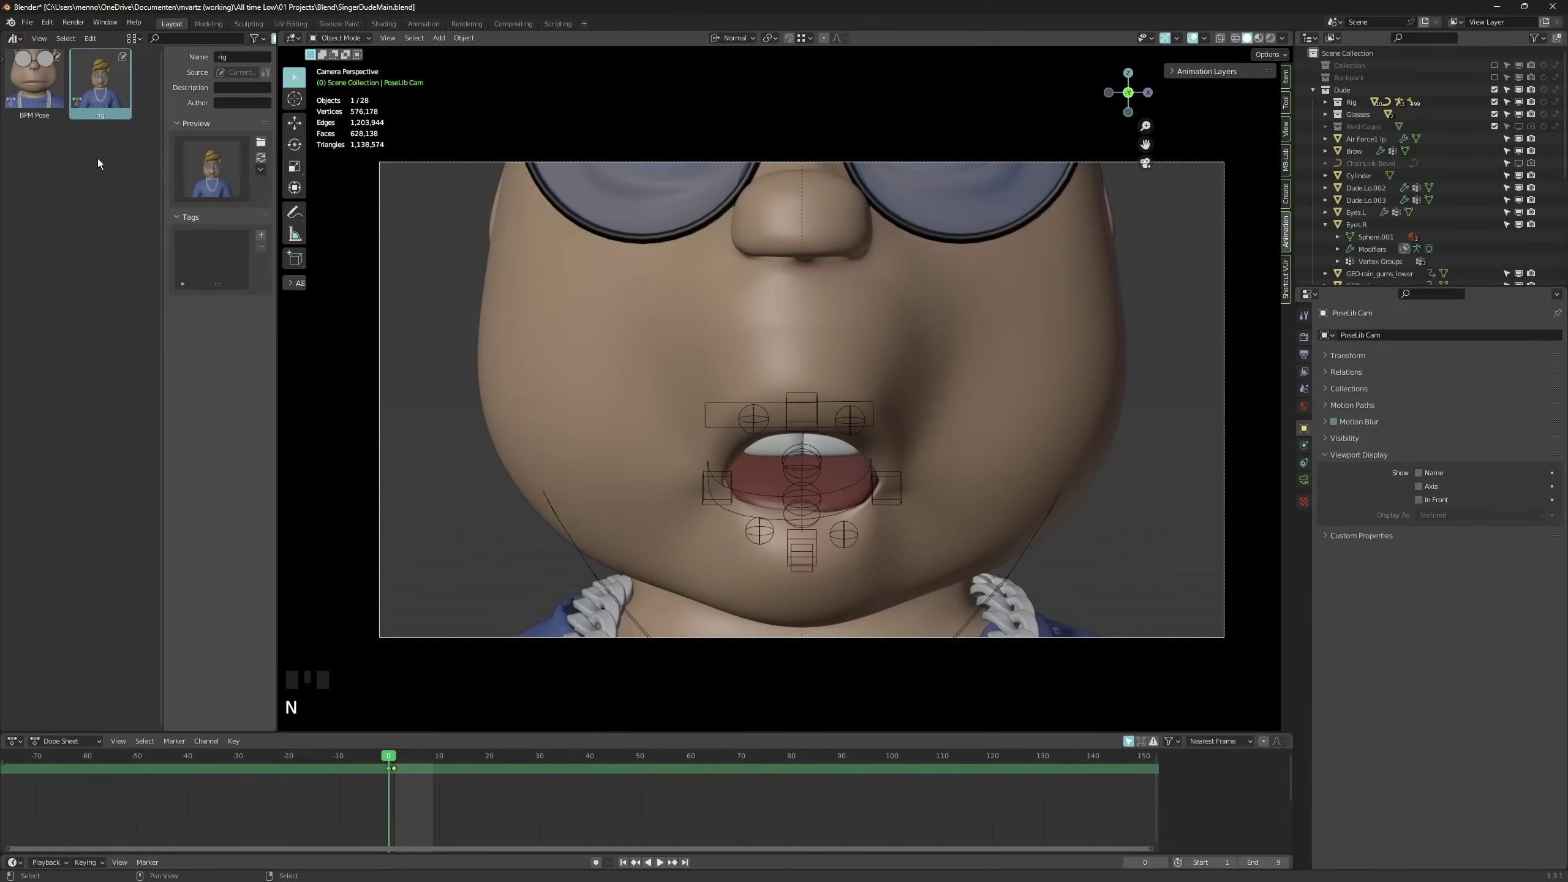
left_click(241, 56)
type("Open mouth")
key("Return")
left_click(260, 158)
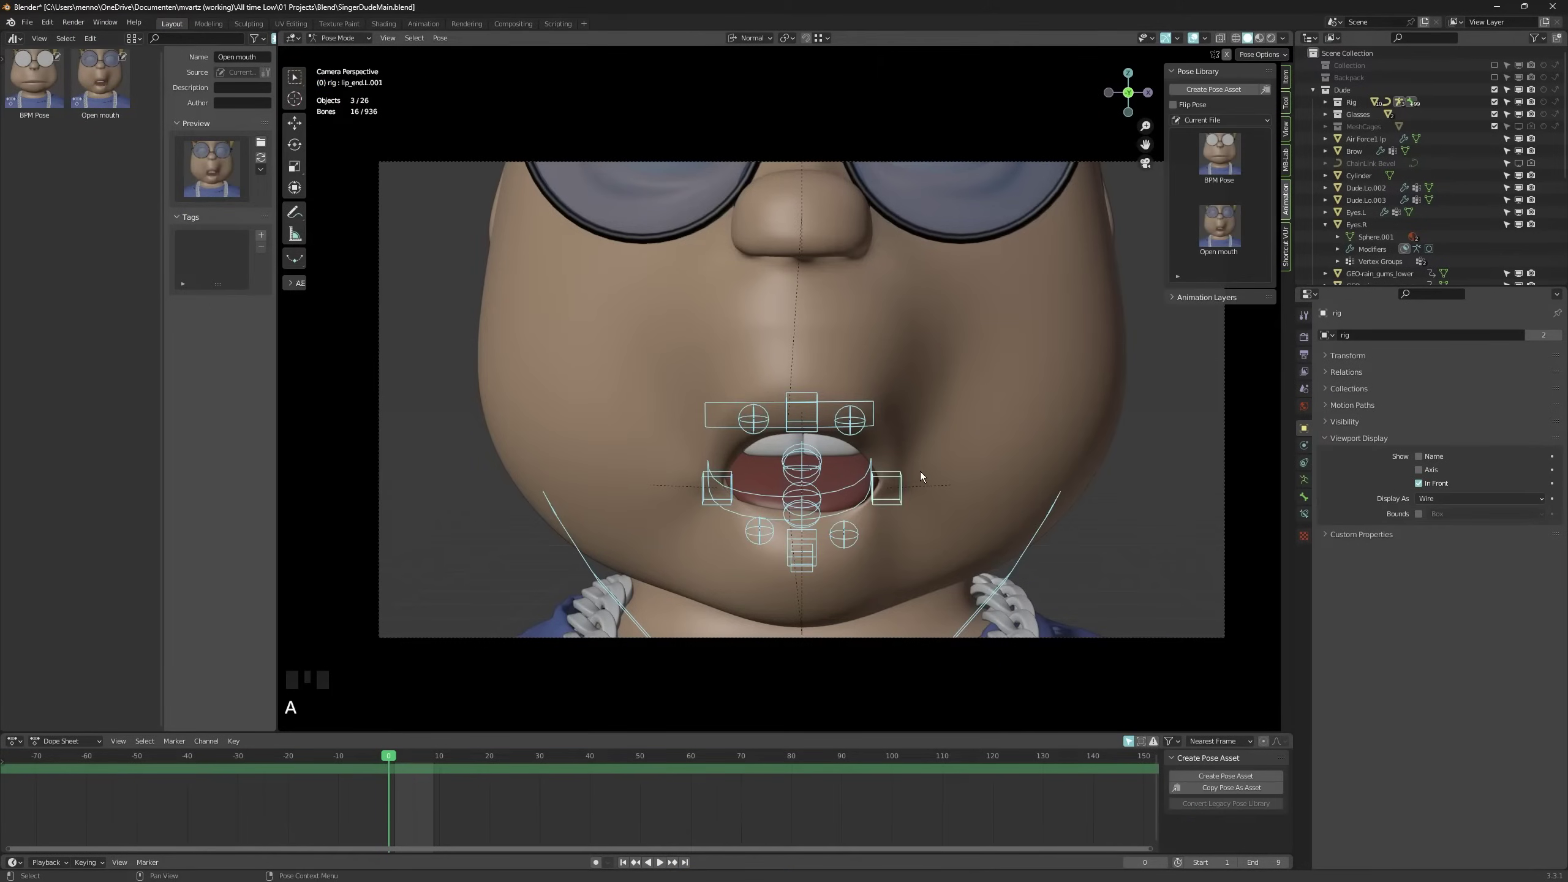
Apply the BPM Pose and Open mouth assets alternately to the face rig to test switching between them
left_click(35, 83)
double_click(35, 83)
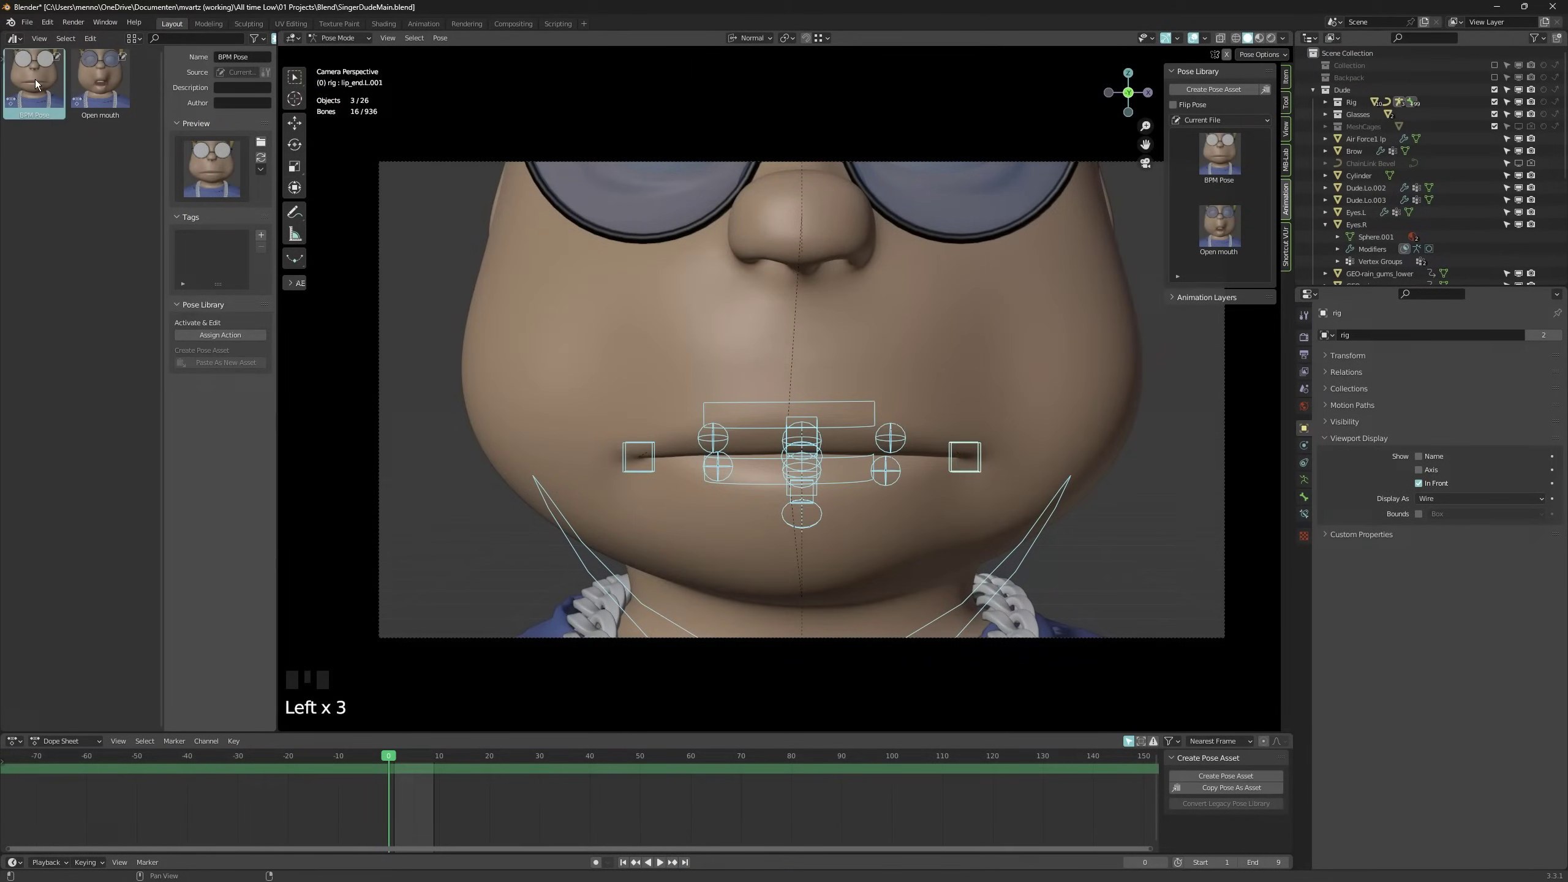
left_click(19, 280)
key("alt+a")
left_click(72, 250)
left_click(101, 80)
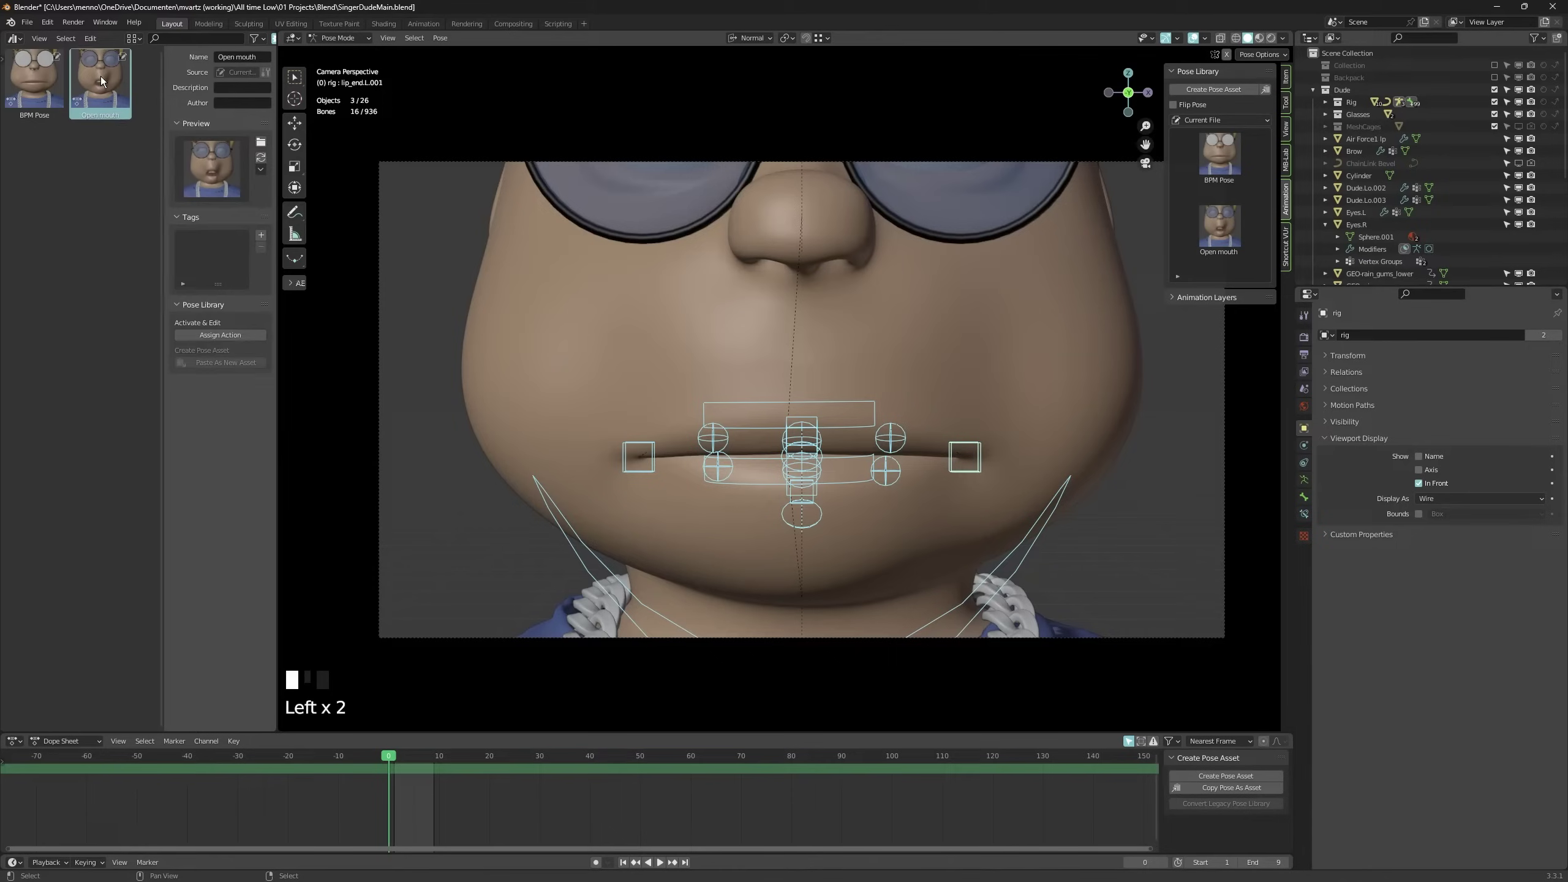
double_click(101, 80)
left_click(35, 83)
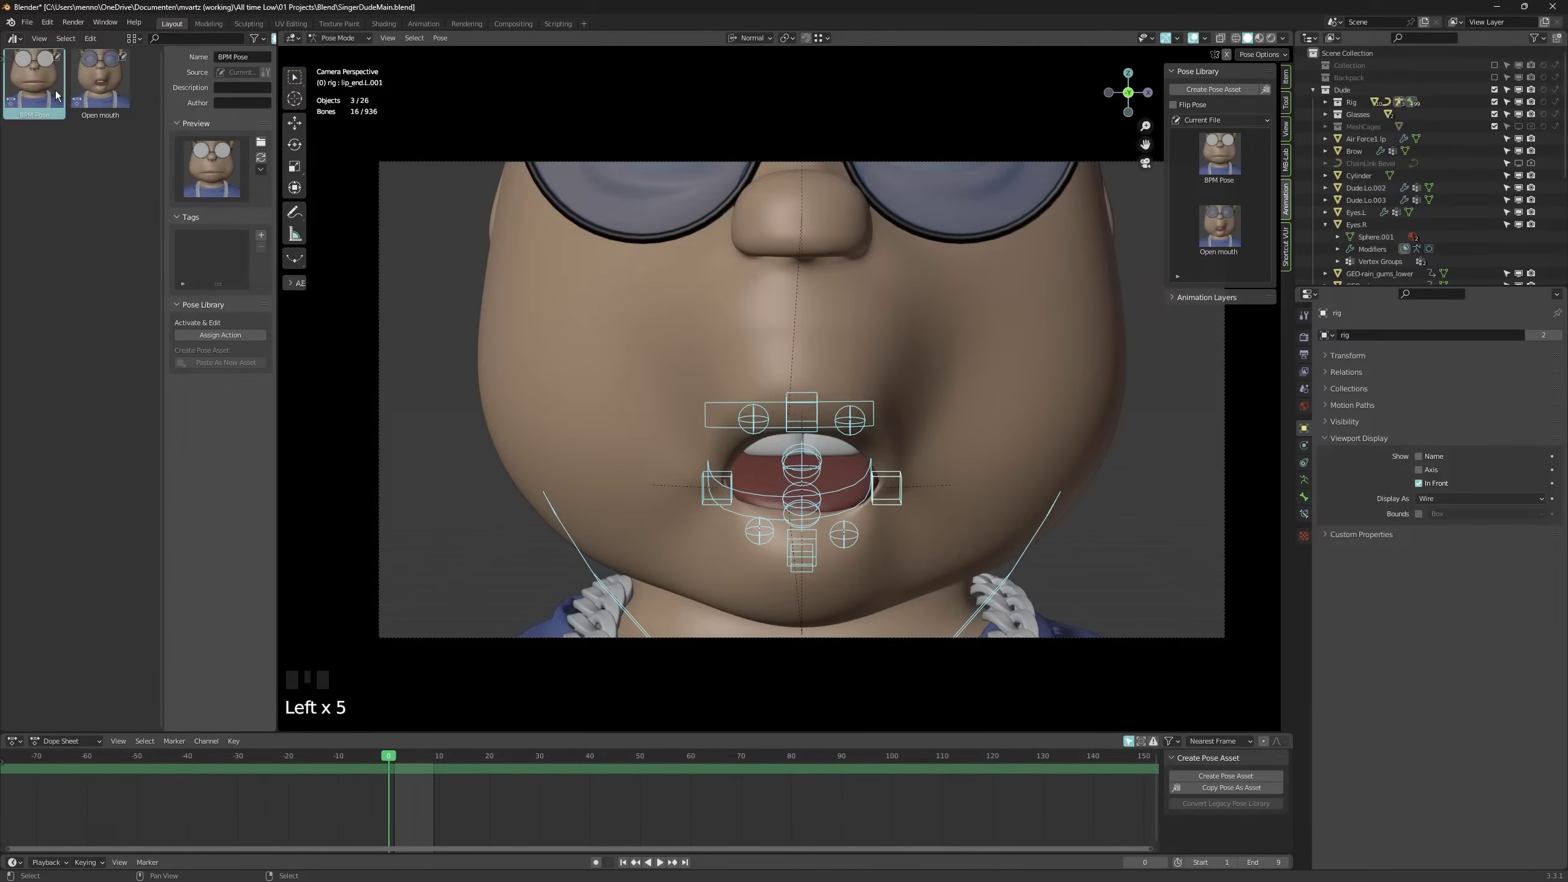
double_click(35, 83)
Set the display size of the pose assets to Medium and adjust the Asset Browser's width
right_click(30, 262)
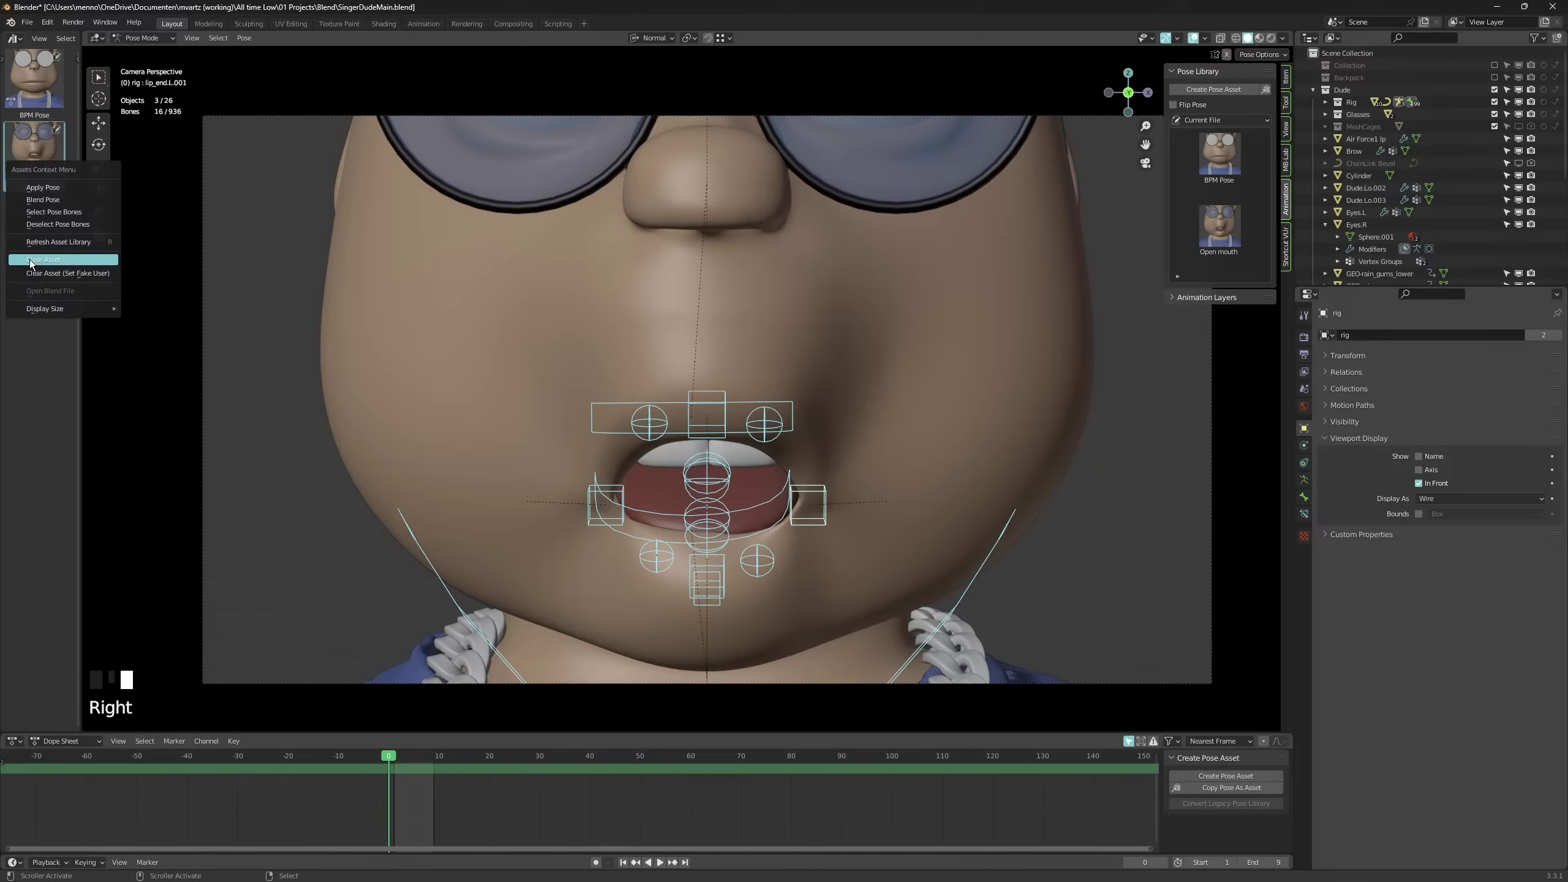
mouse_move(48, 311)
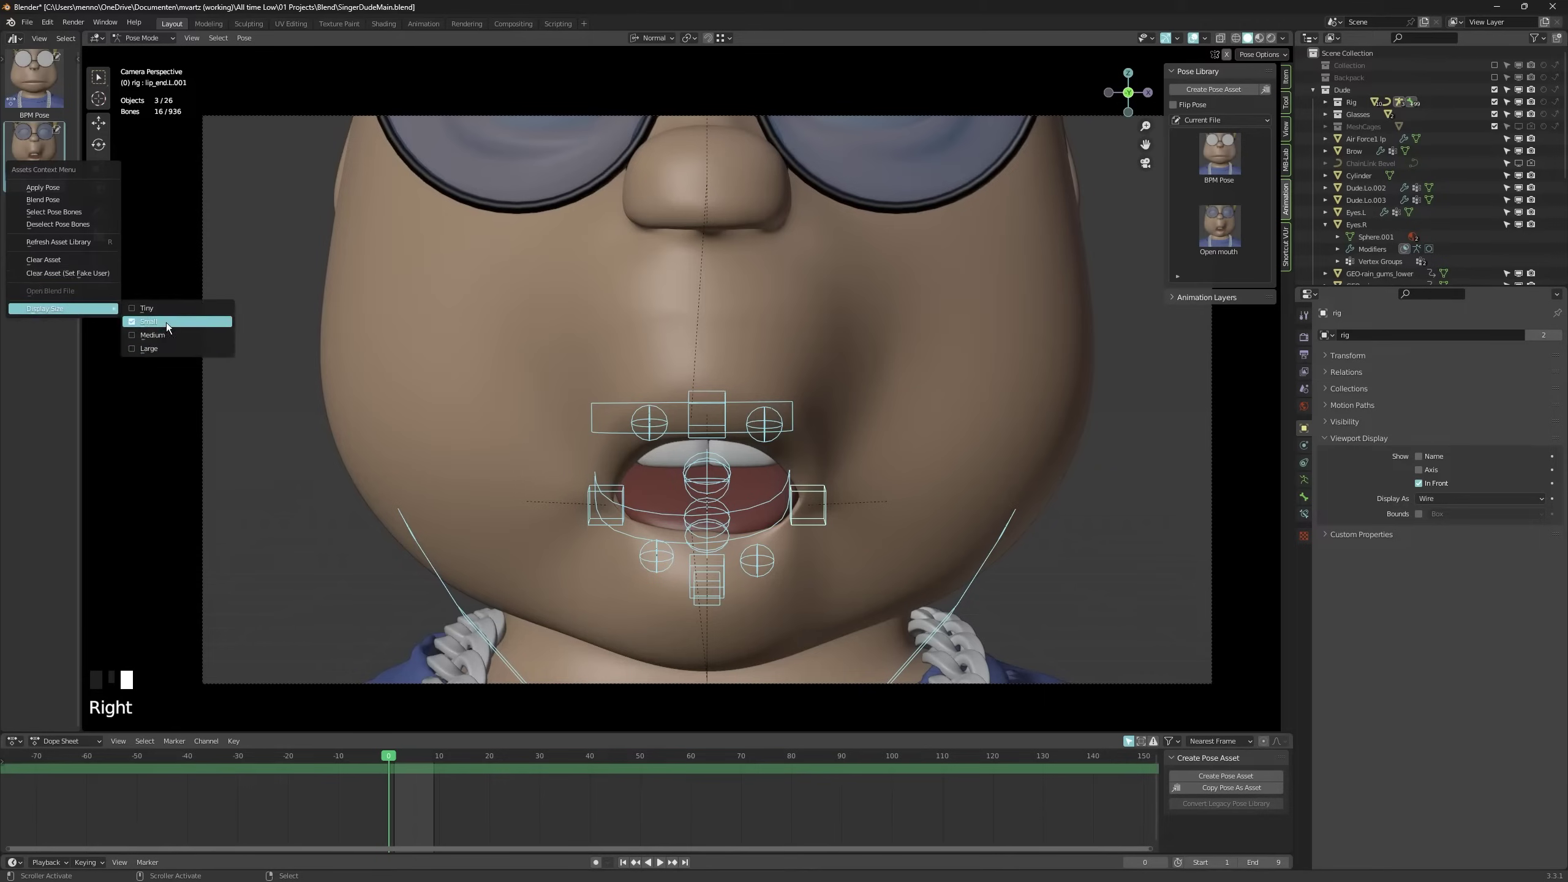
left_click(163, 347)
right_click(71, 342)
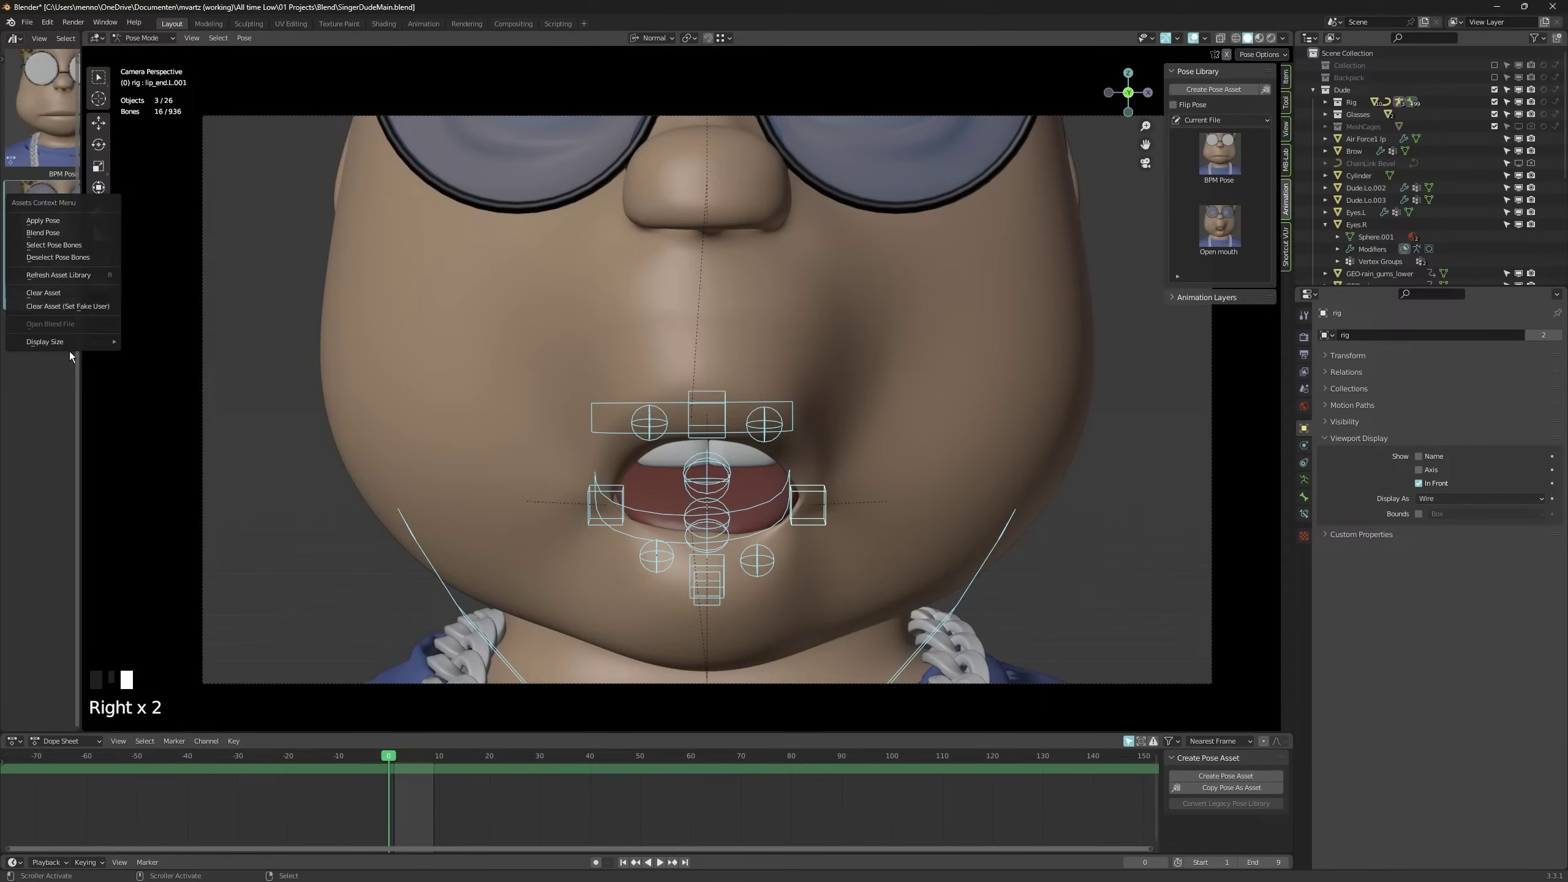
mouse_move(89, 344)
left_click(152, 368)
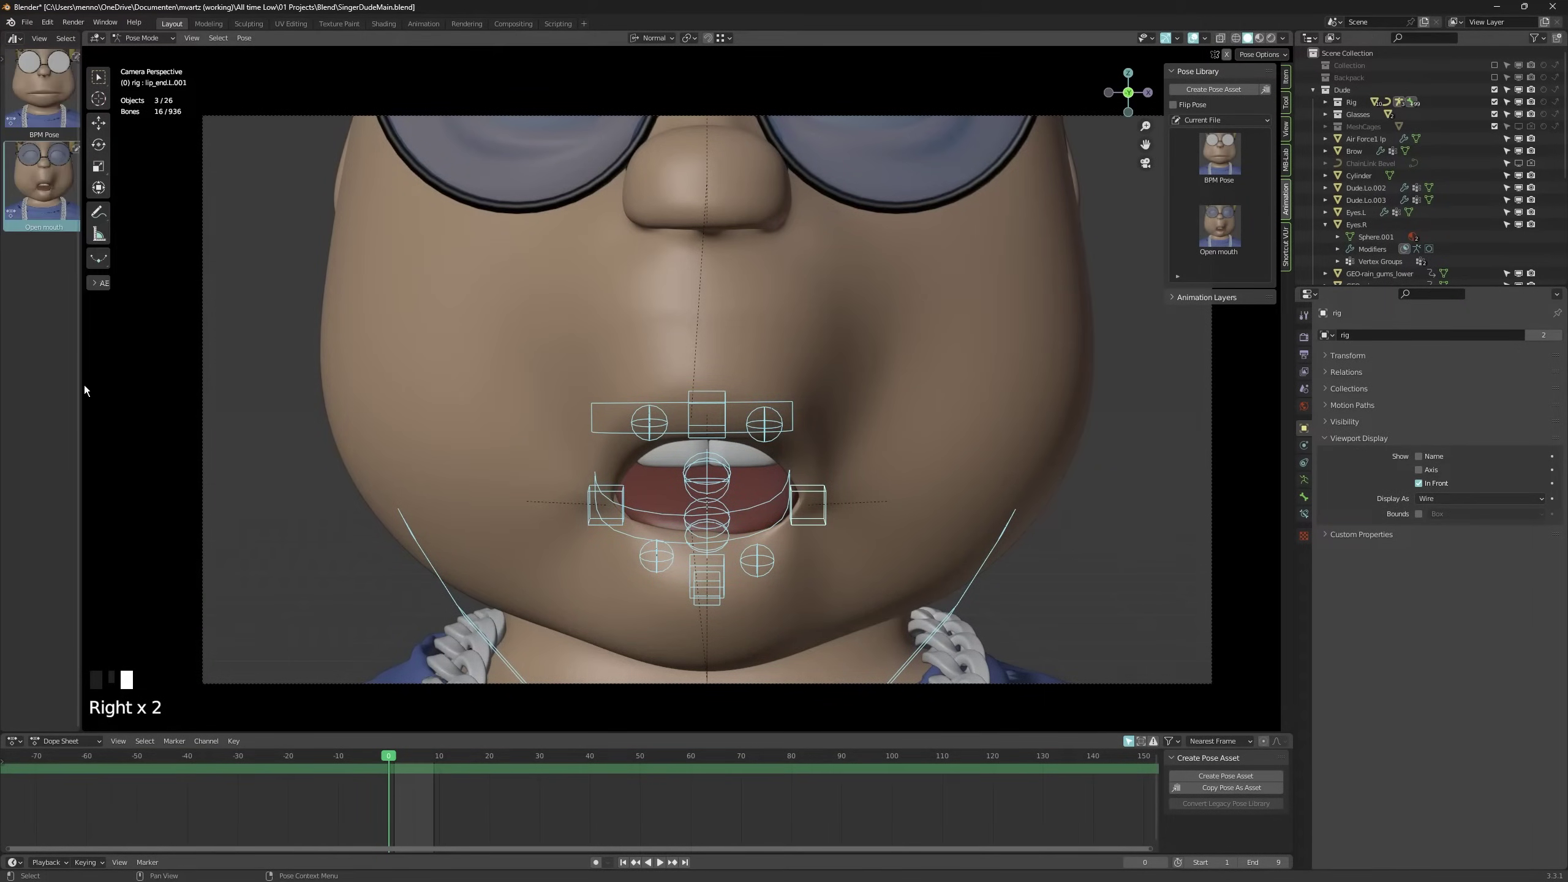
left_click_drag(83, 385, 89, 388)
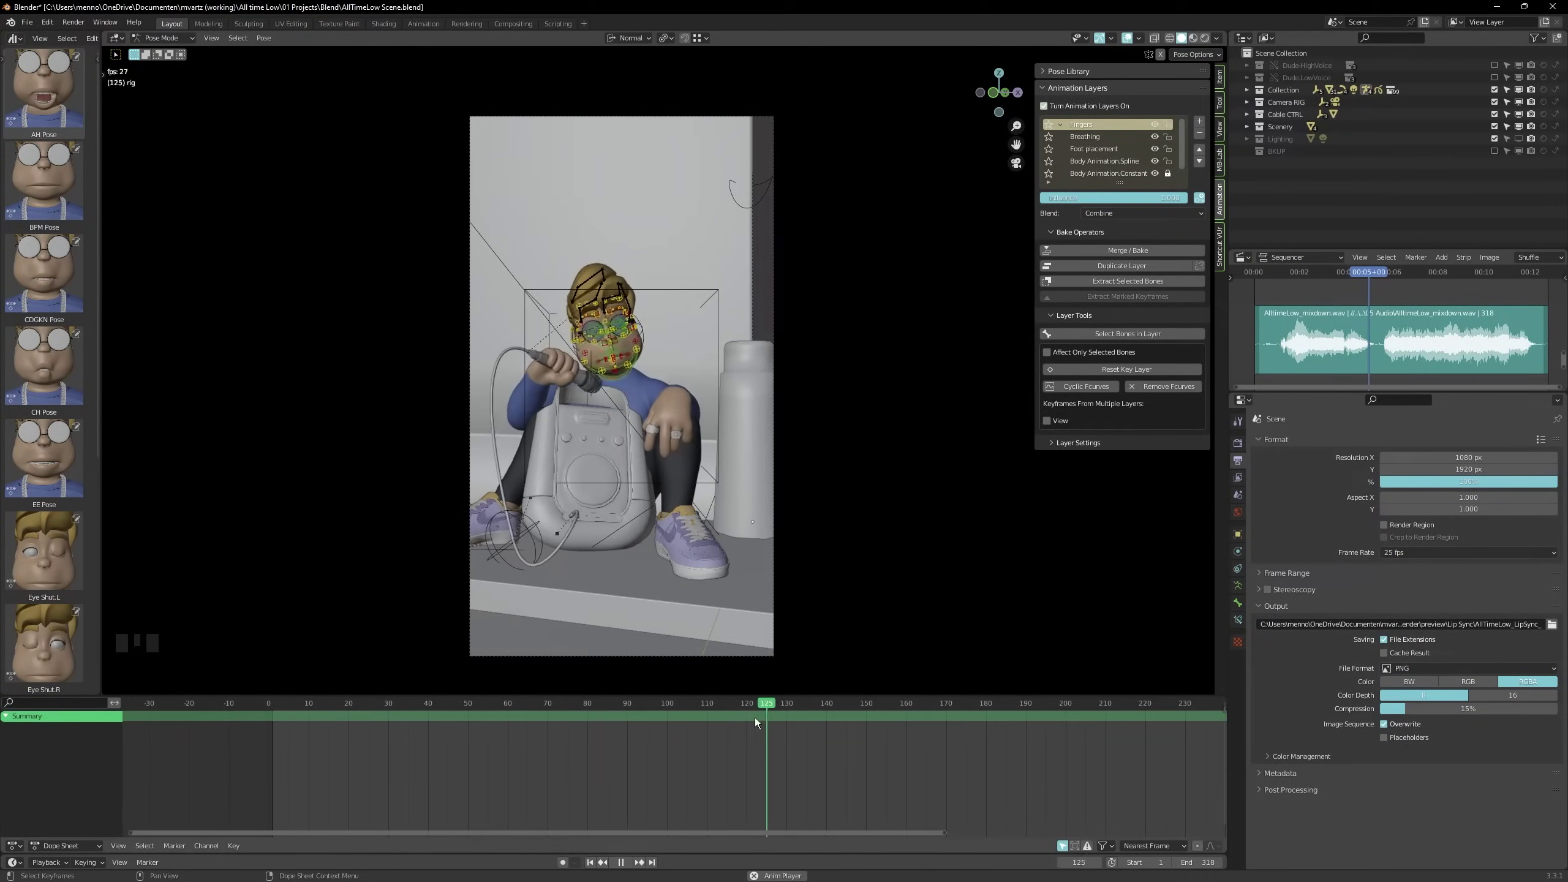
Stop the animation and limit the playback range to frames 28 to 130
key("space")
left_click_drag(769, 704, 789, 704)
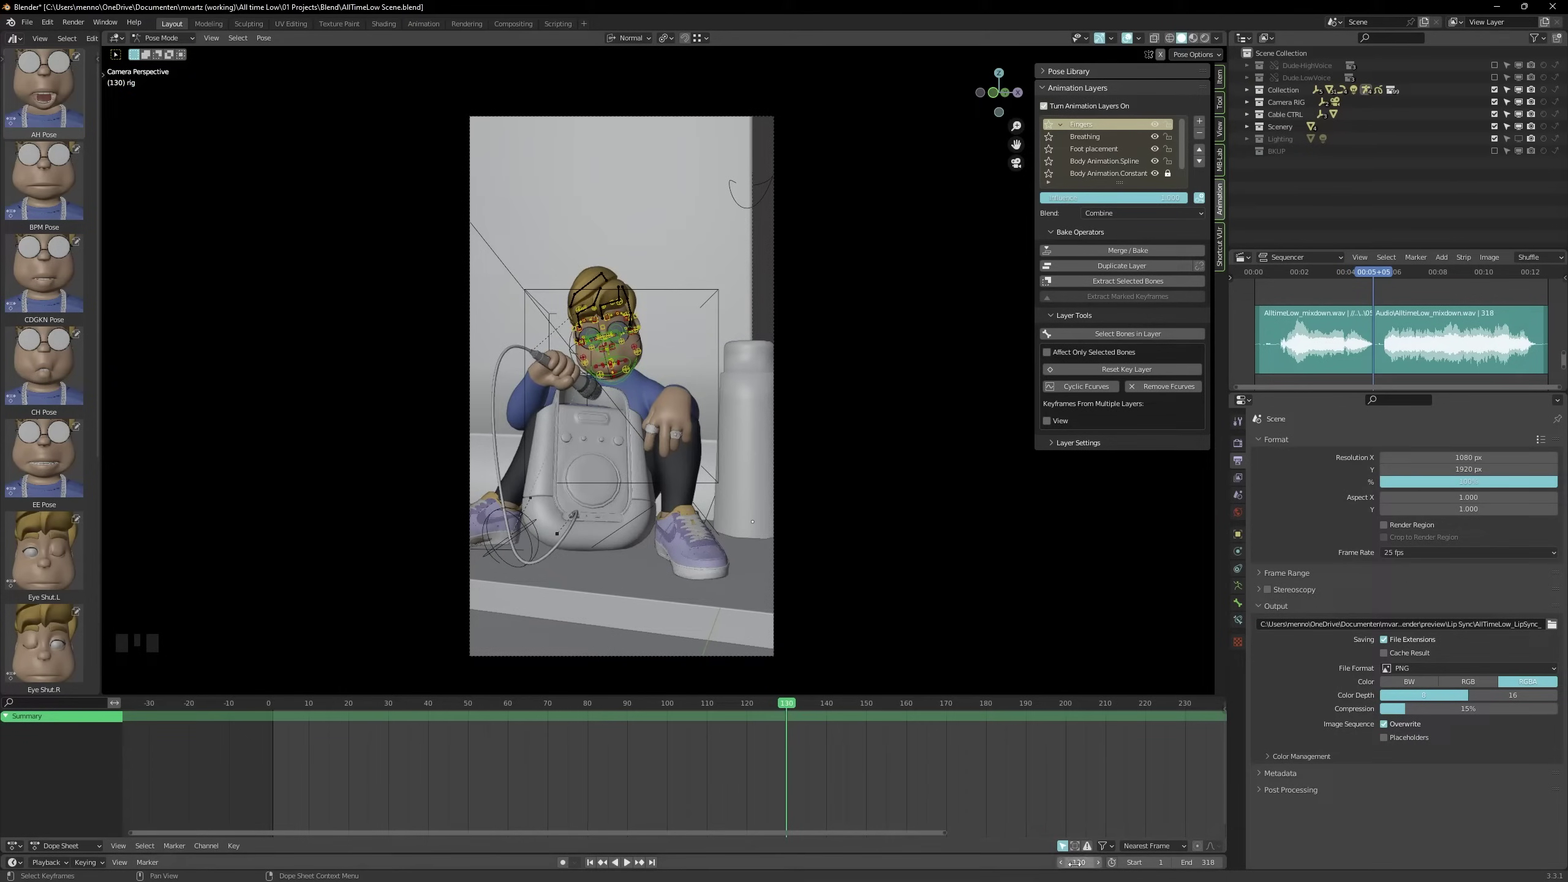
key("ctrl+c")
key("ctrl+v")
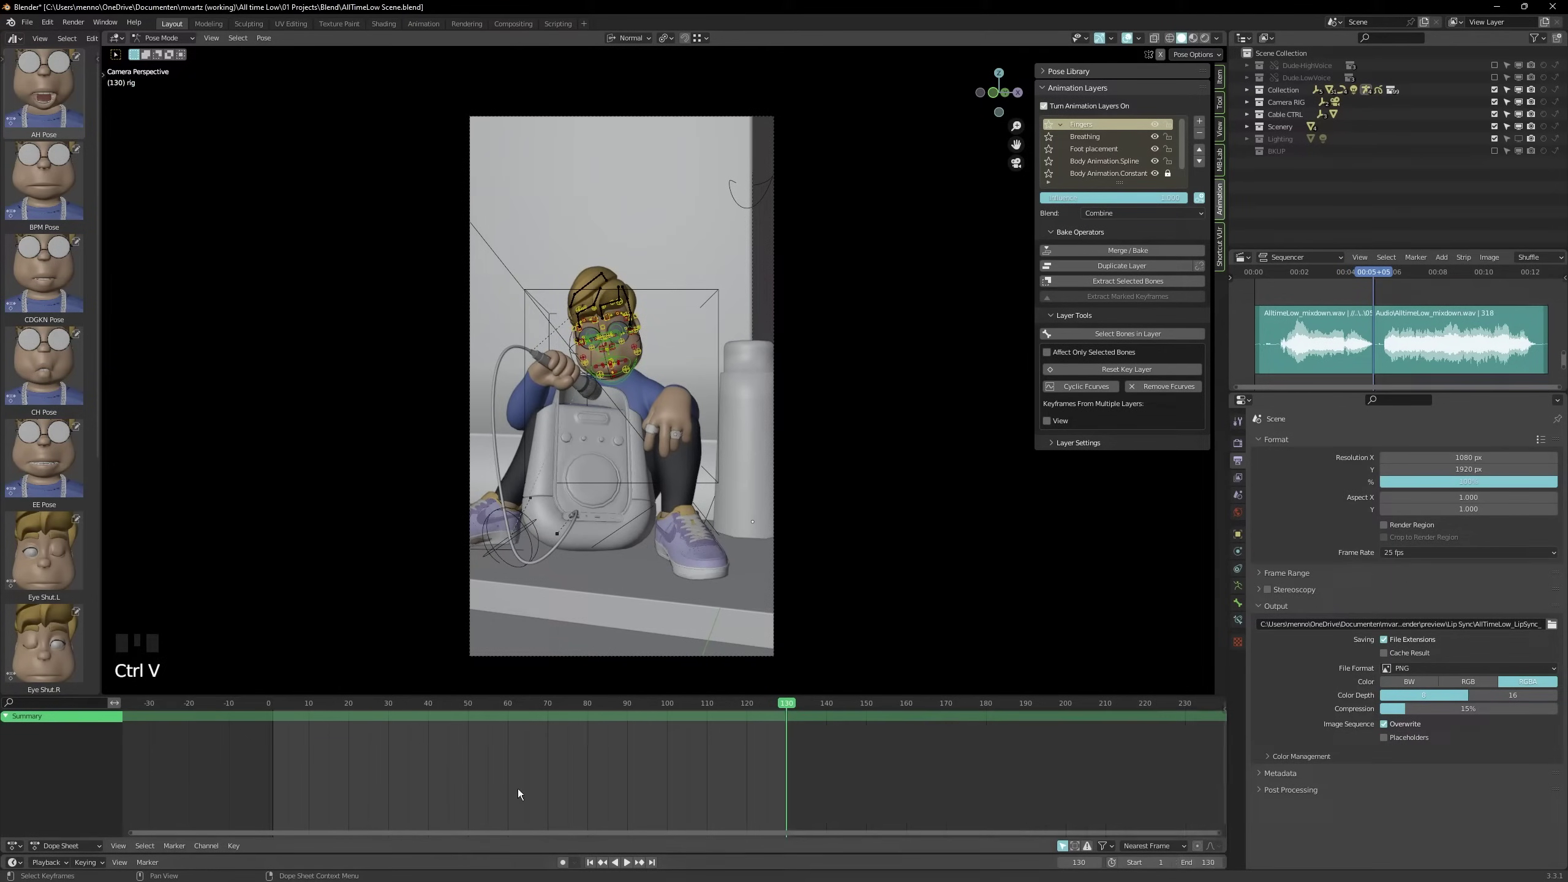
left_click_drag(333, 704, 316, 706)
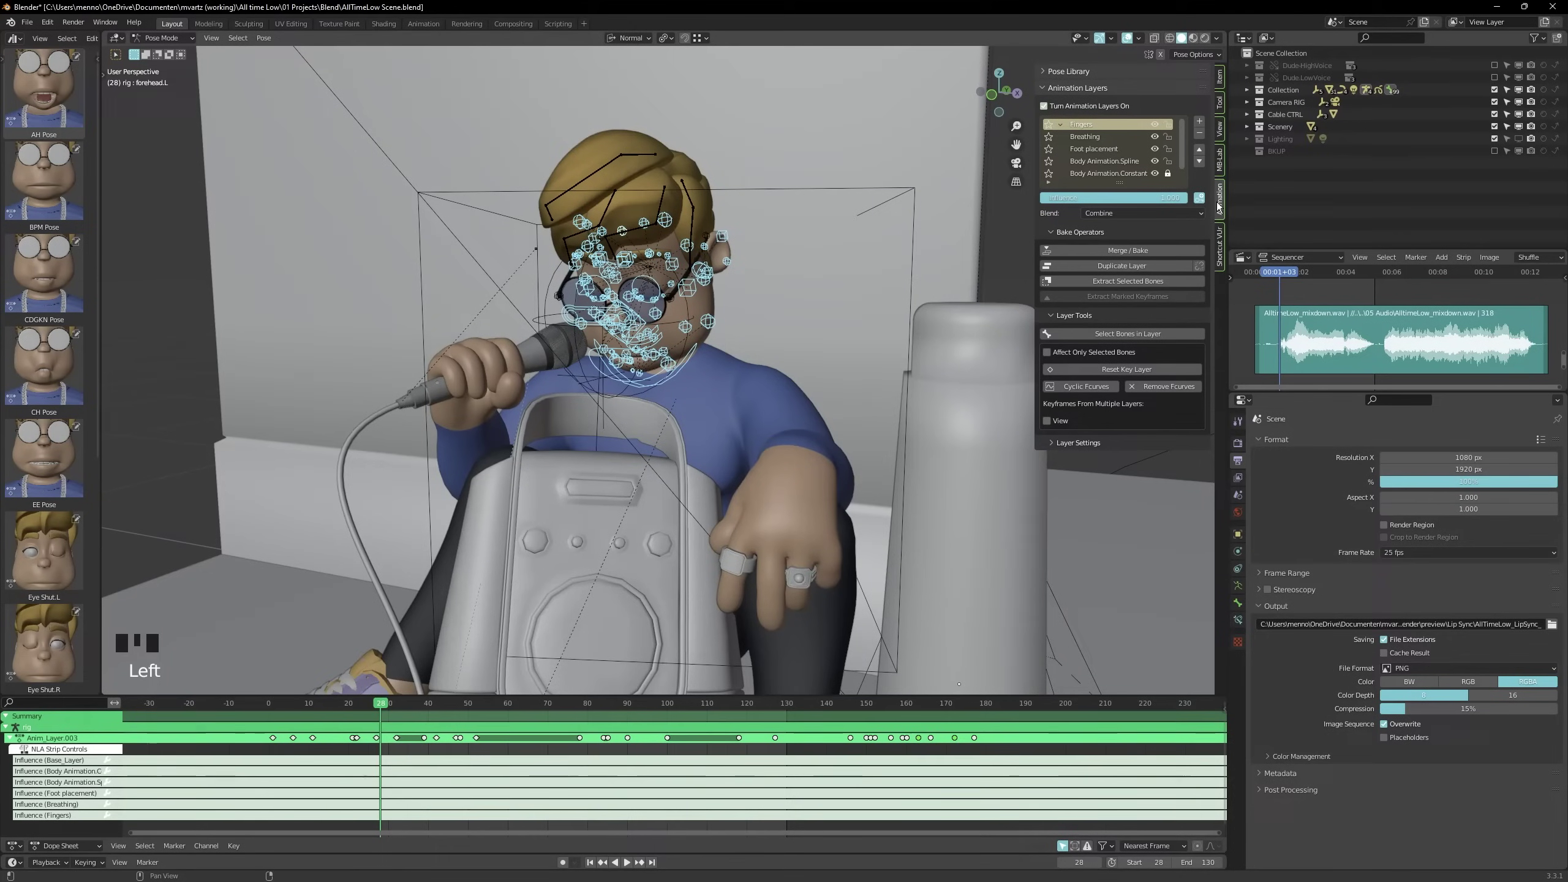
Return to the camera view with the singer's head enlarged and deselect all the face controls
middle_click_drag(730, 356, 743, 355)
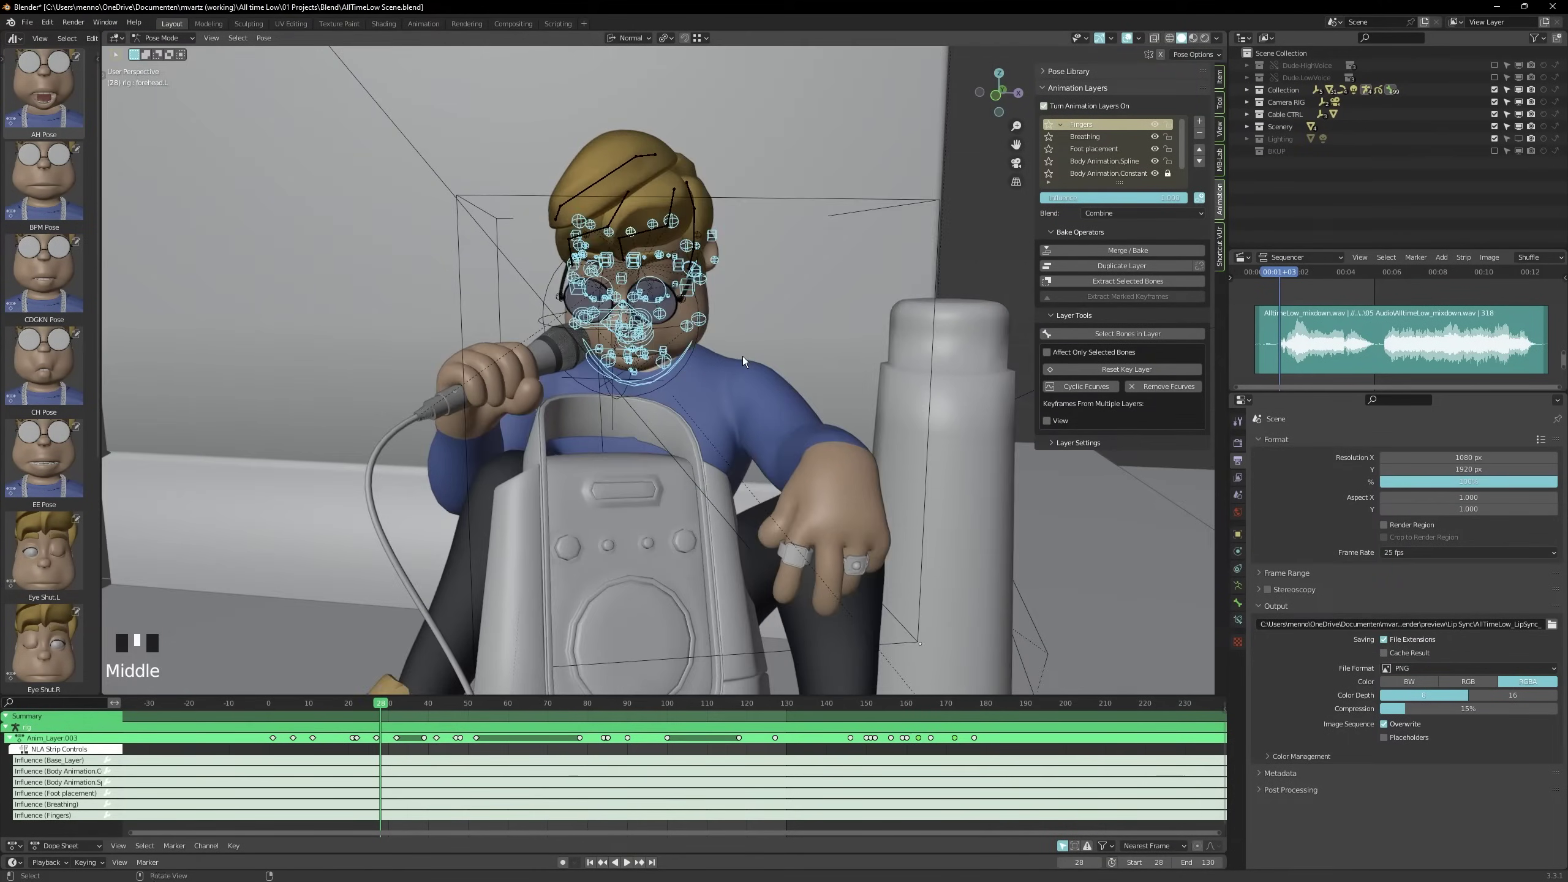
key("KP_0")
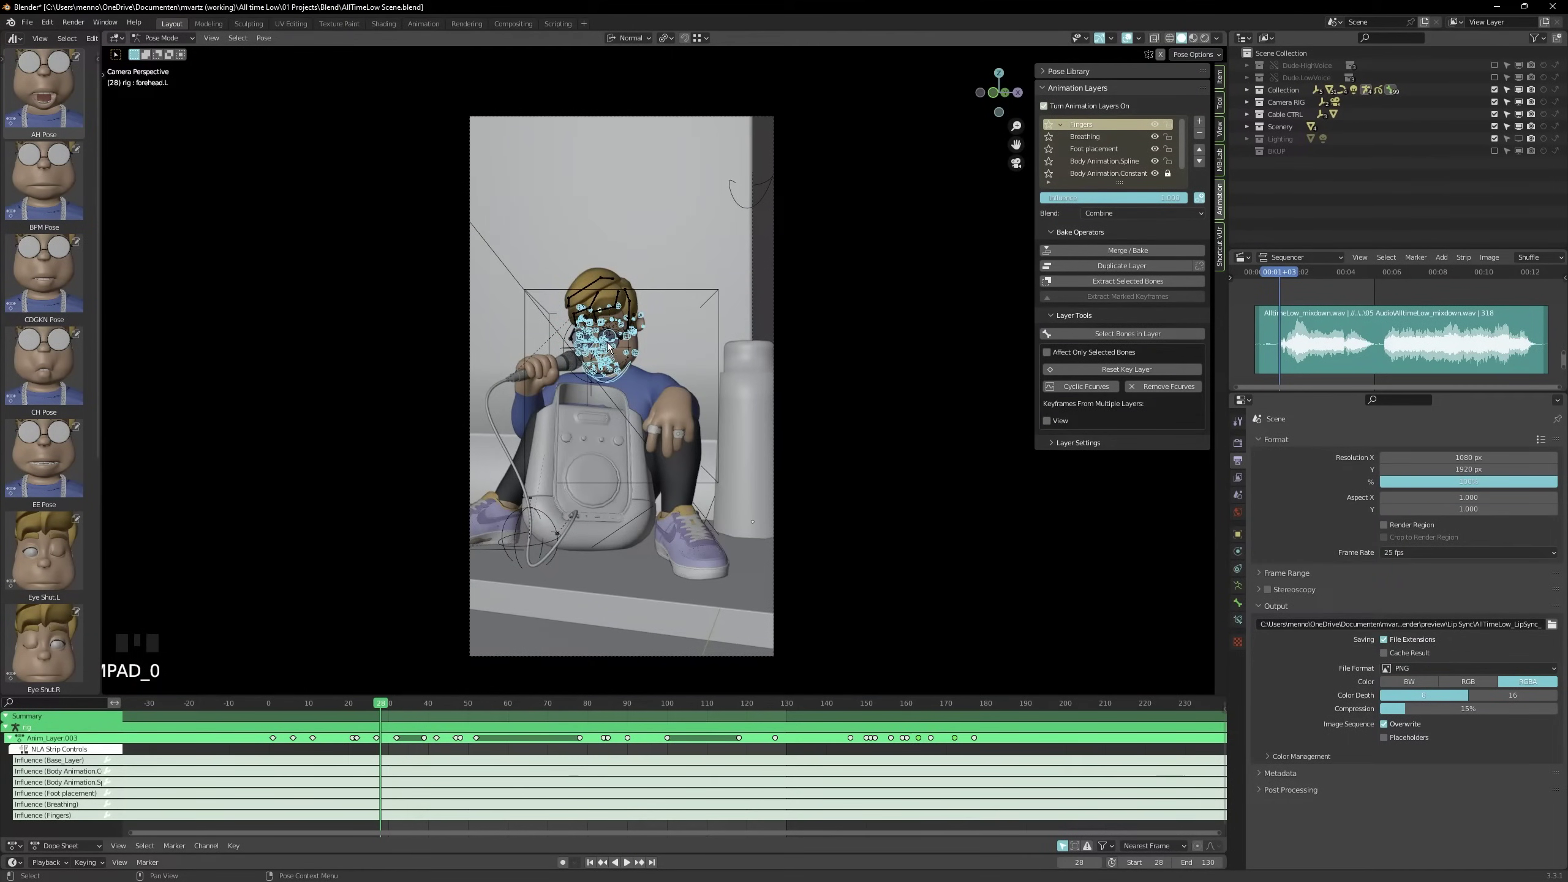
scroll(612, 350, "up", 4)
key("alt+a")
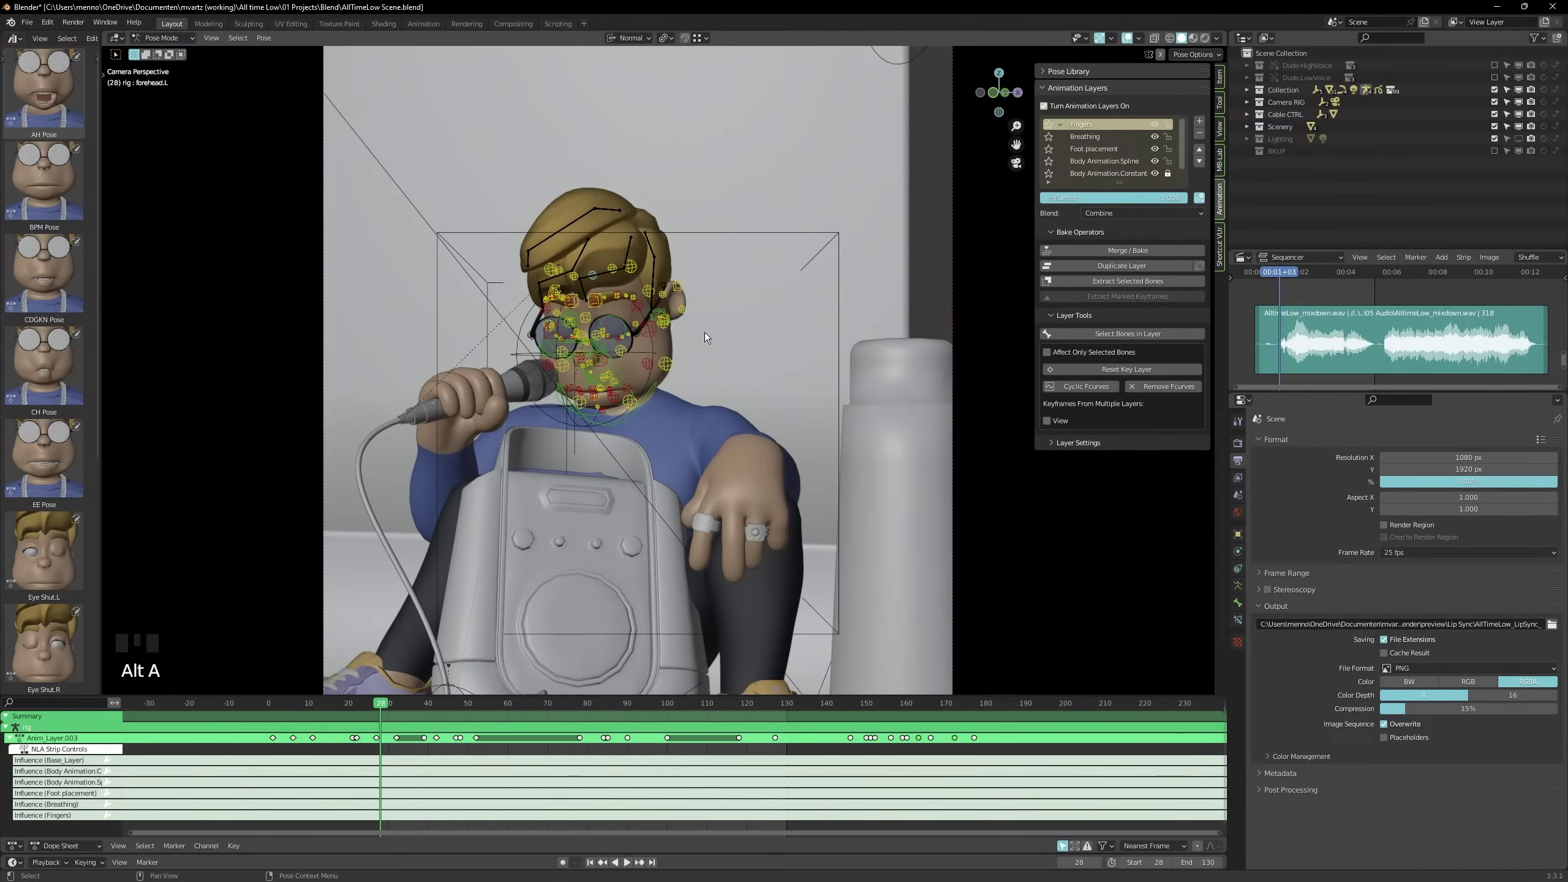
Select the bones used by the CDGKN Pose asset and hide all the other rig controls
right_click(46, 272)
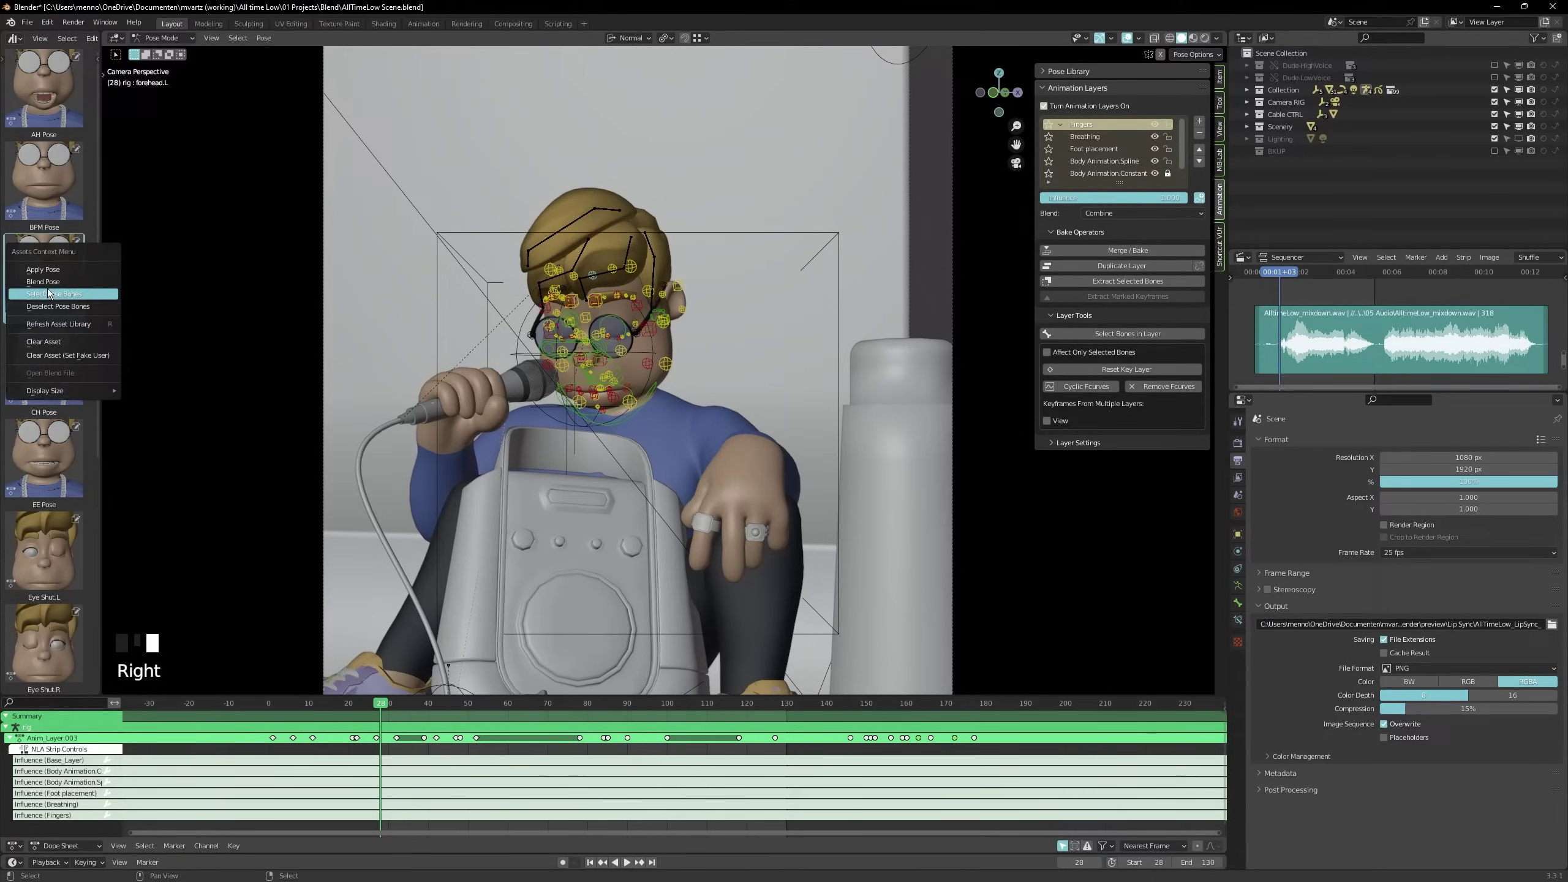
left_click(96, 295)
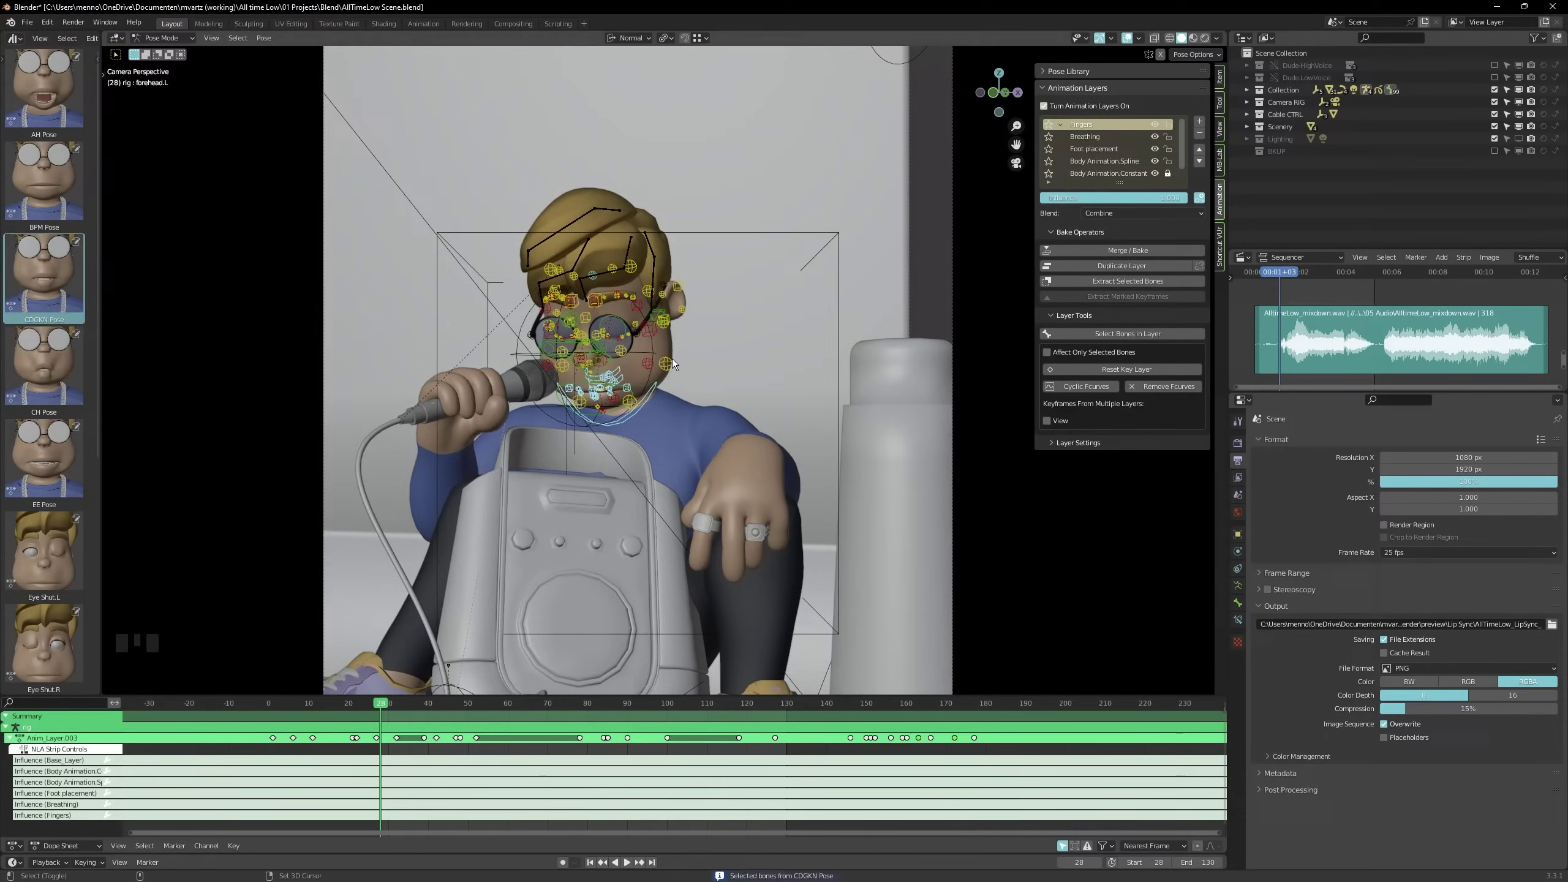
key("shift+h")
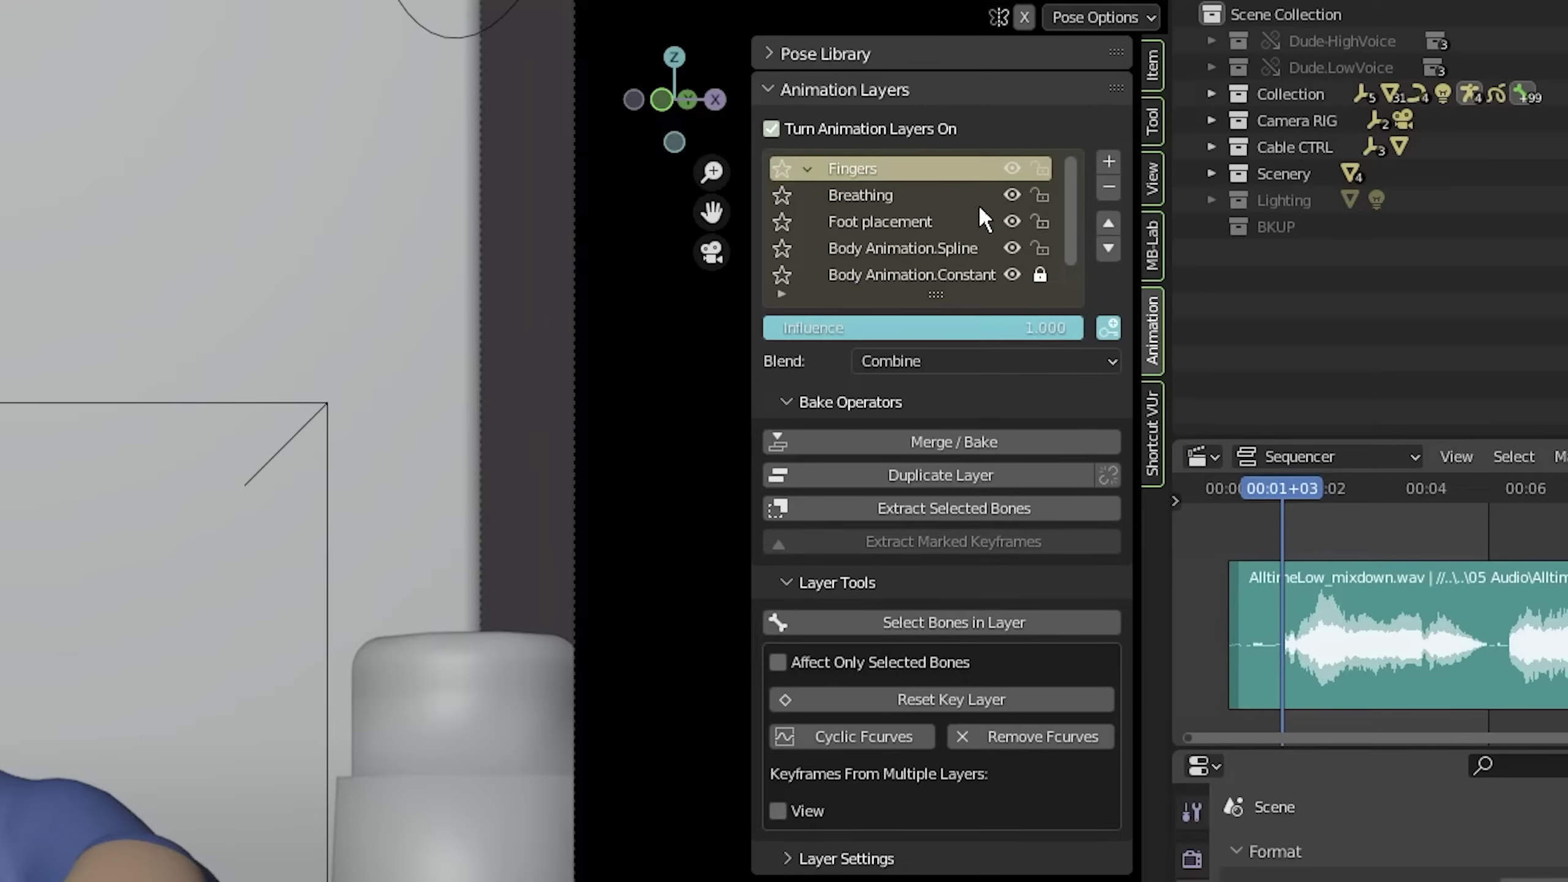
Add a new animation layer above Fingers and name it Lip Sync
left_click(1109, 165)
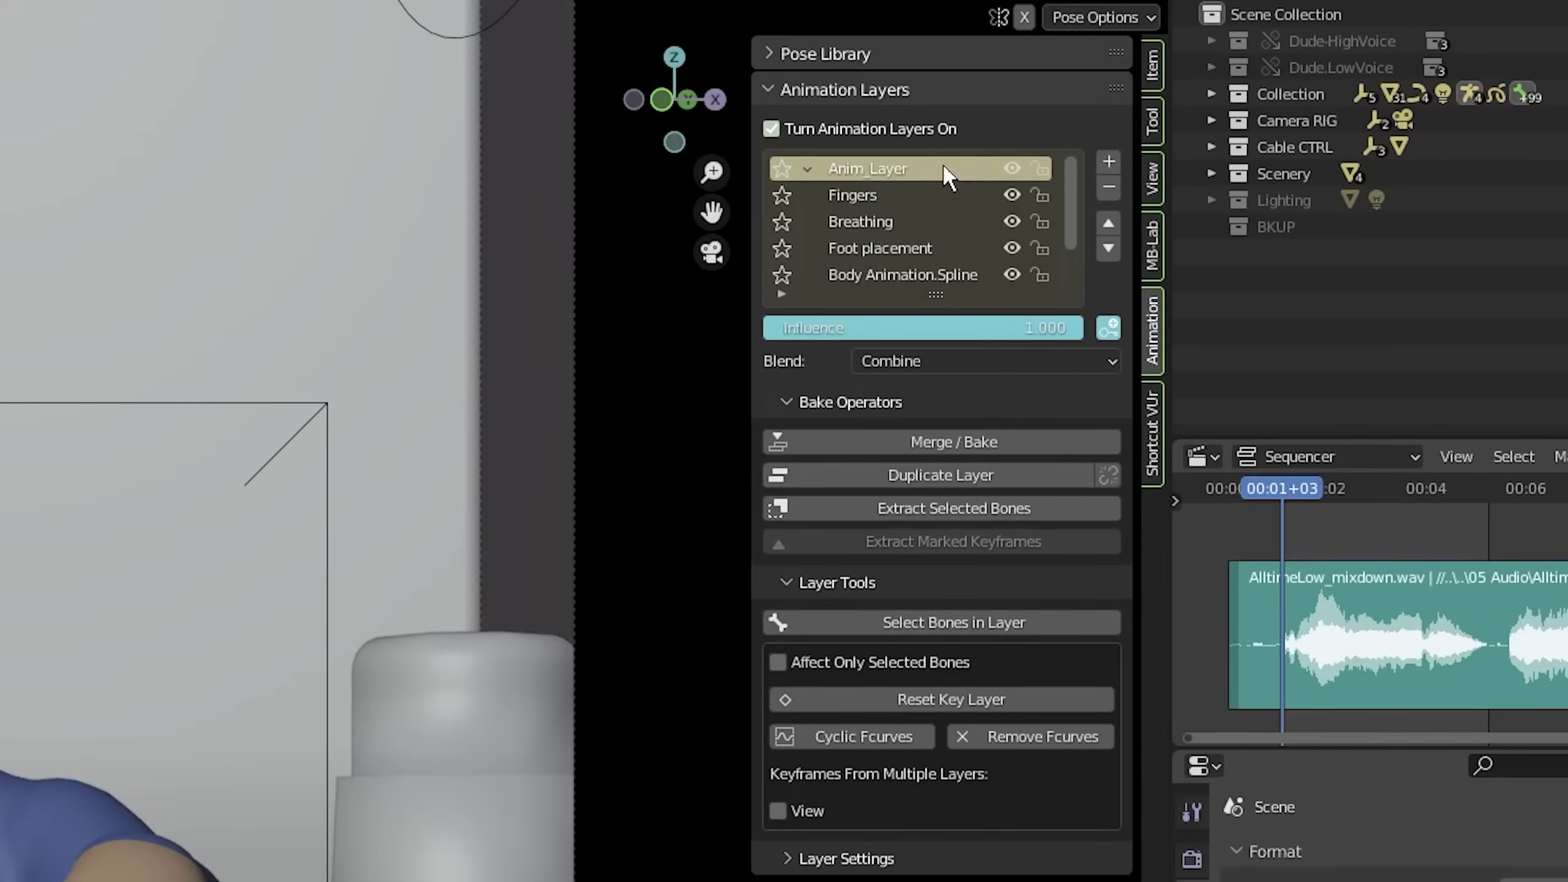
double_click(899, 164)
type("Lip Sync")
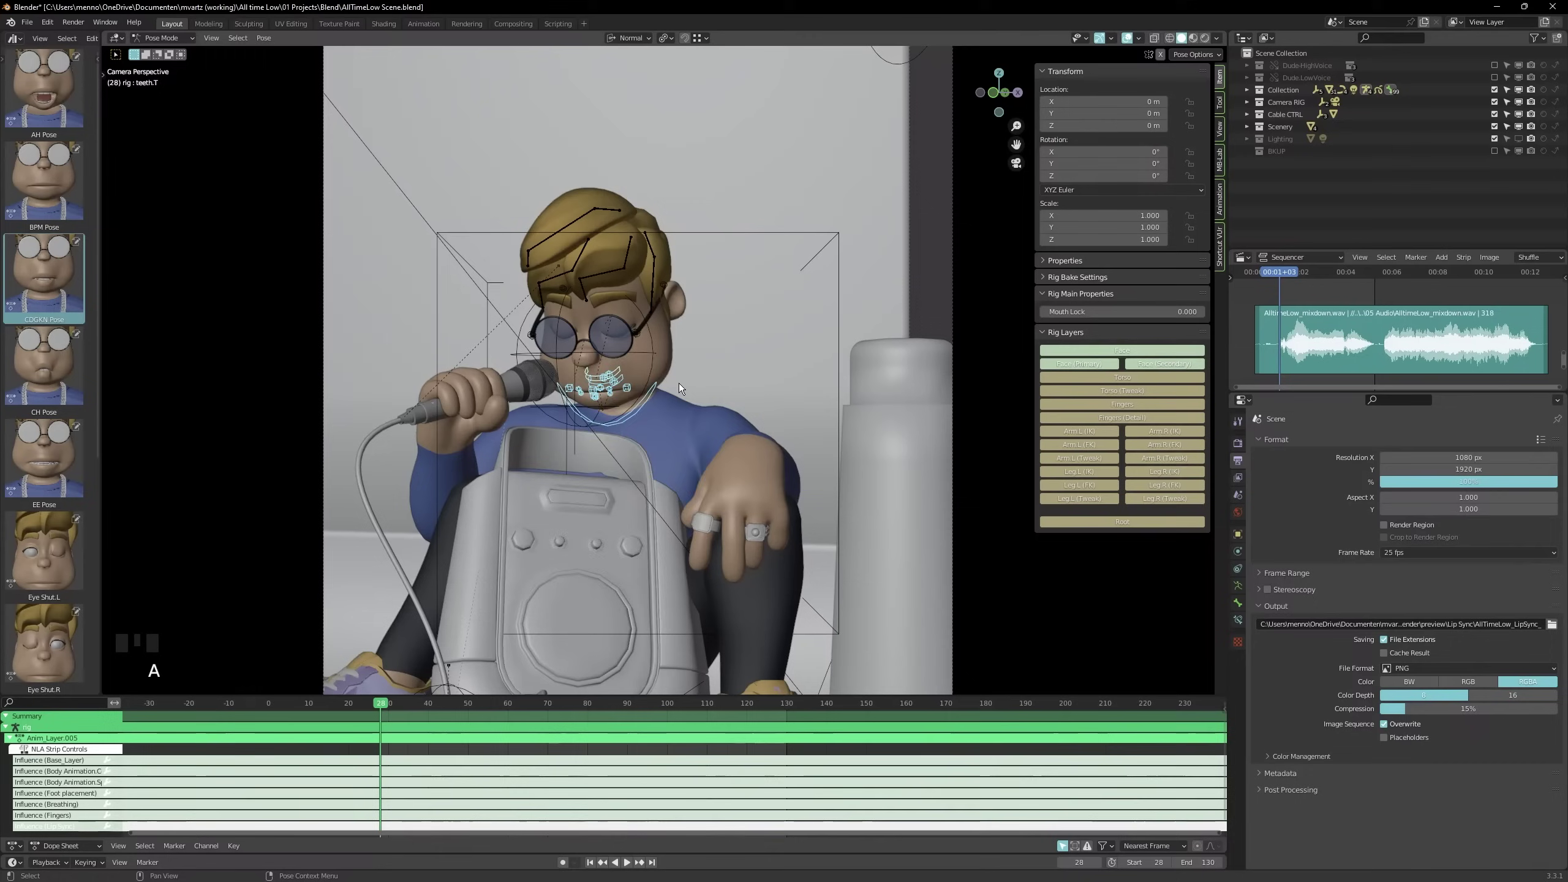
Keyframe the mouth controls' location, rotation and scale at frame 28, and apply and keyframe the CDGKN Pose at frame 30
key("i")
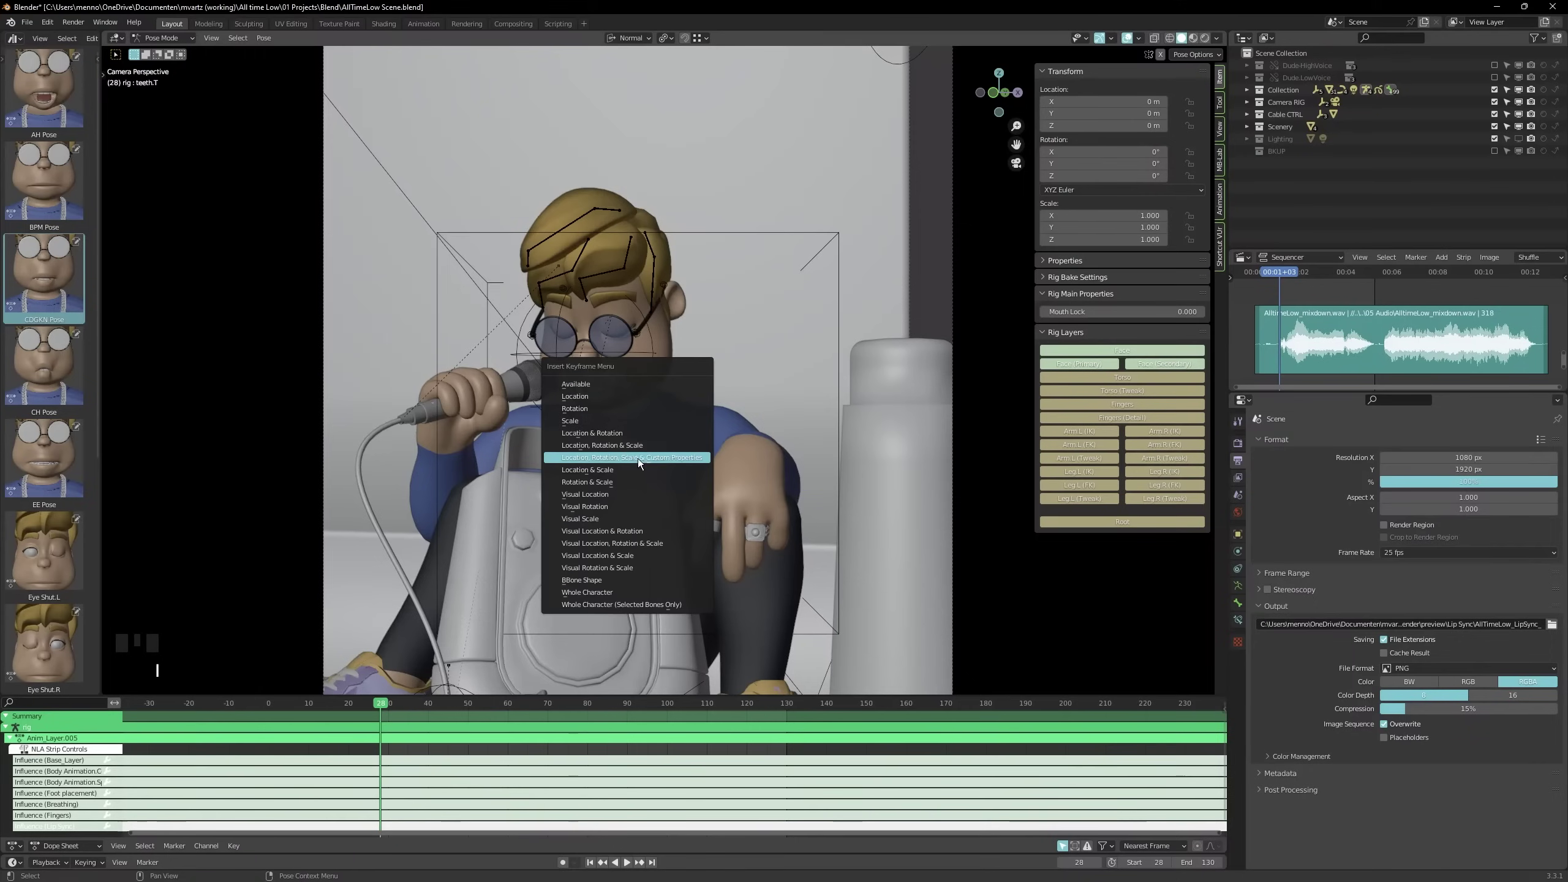
left_click(636, 445)
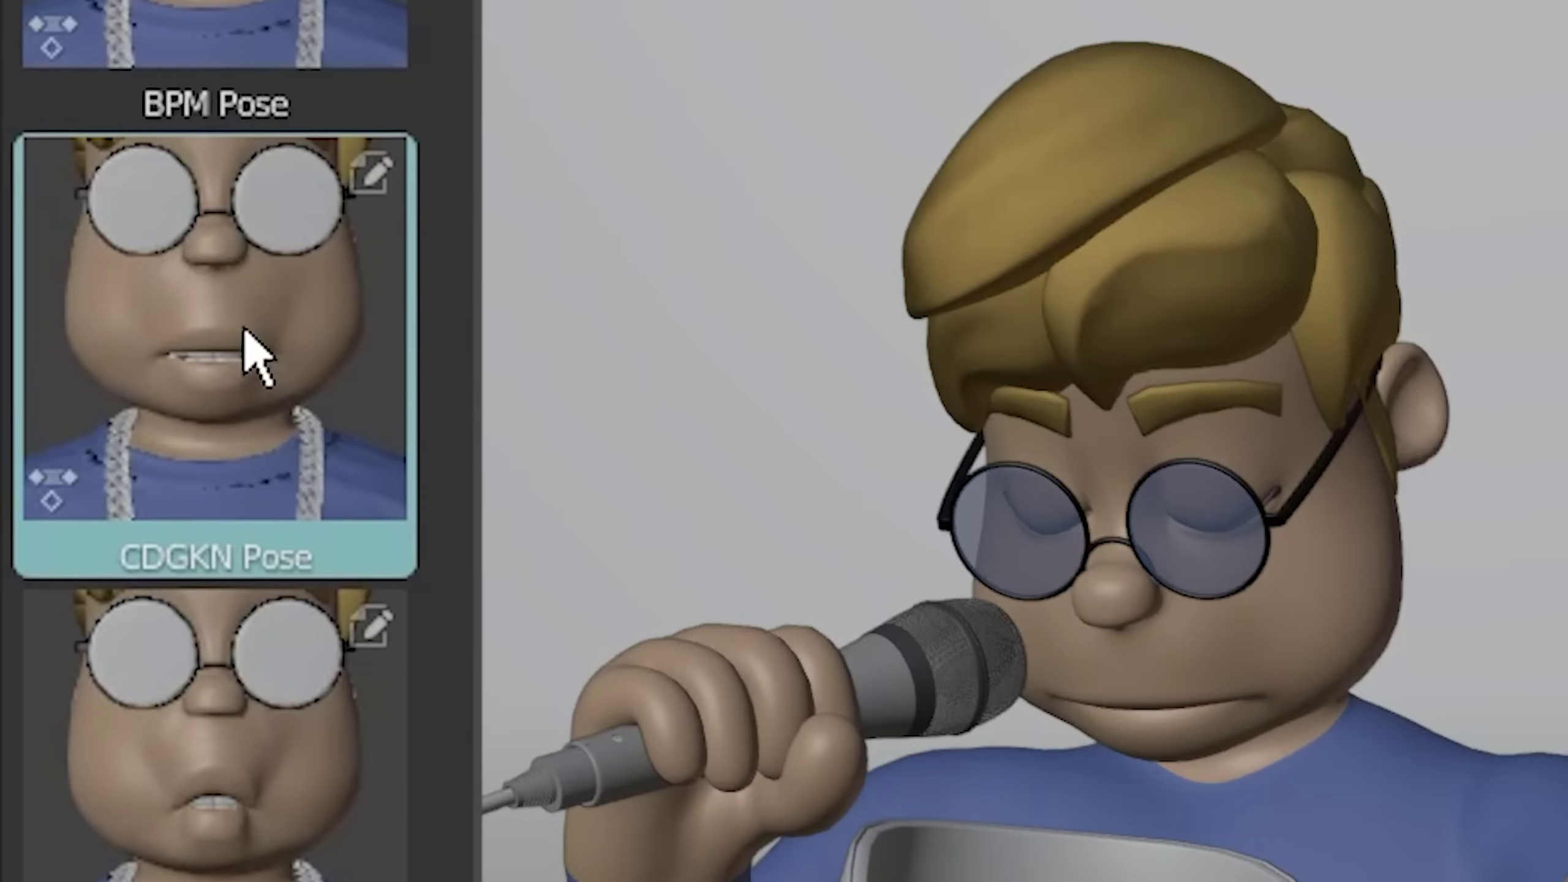
key("i")
left_click(679, 328)
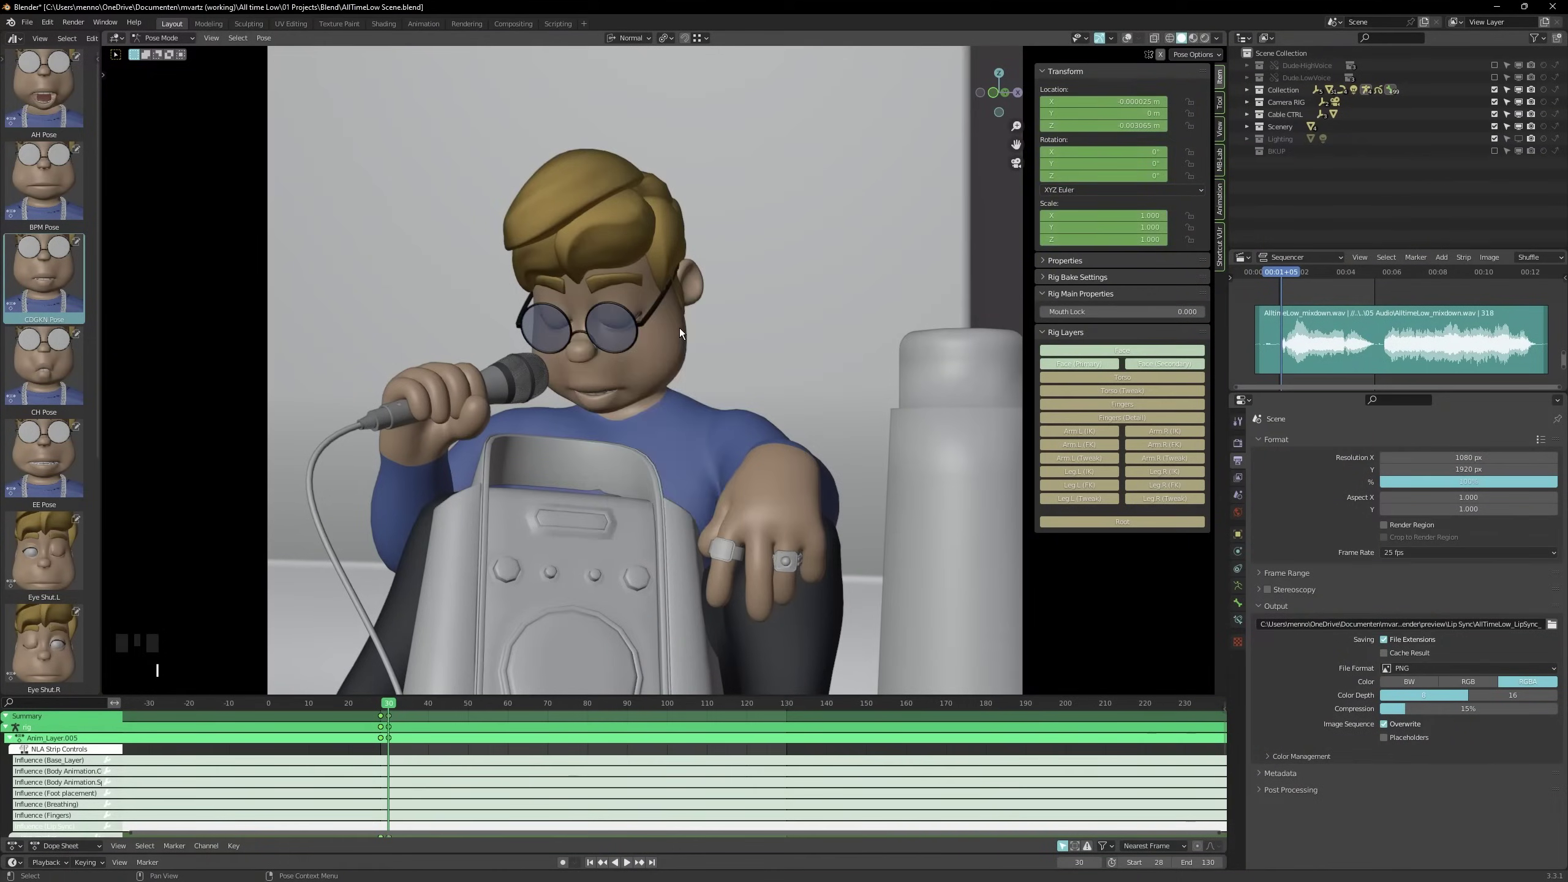
Apply the UU Pose to the mouth controls and keyframe it at frame 33
key("Left")
key("Left")
key("Right")
scroll(210, 621, "down", 5)
left_click(211, 621)
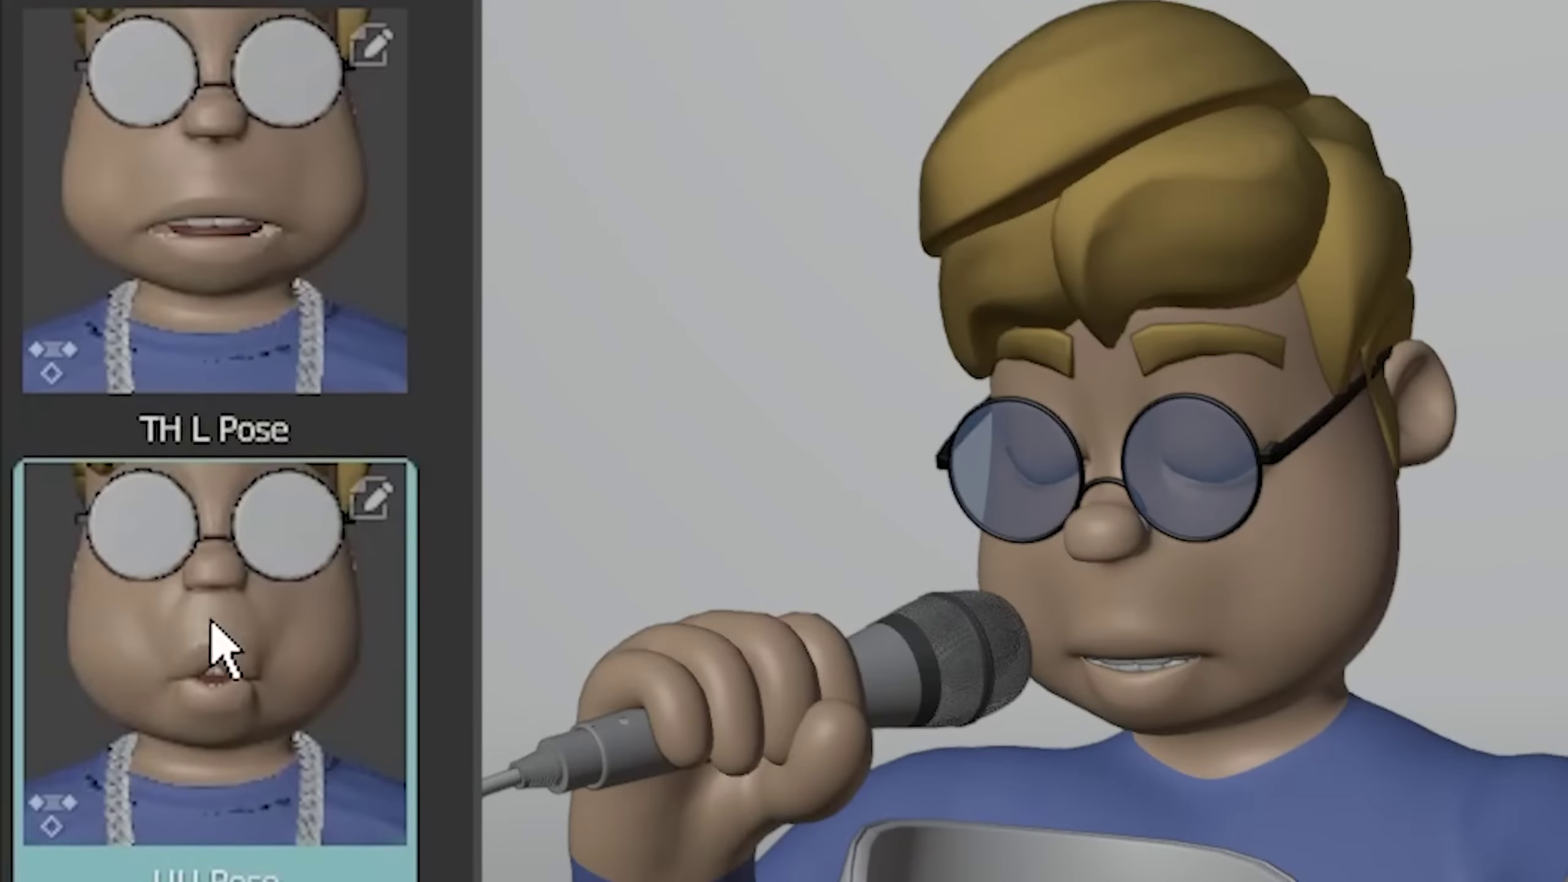
Apply the AH Pose to the mouth controls and keyframe it at frame 36
scroll(212, 623, "up", 14)
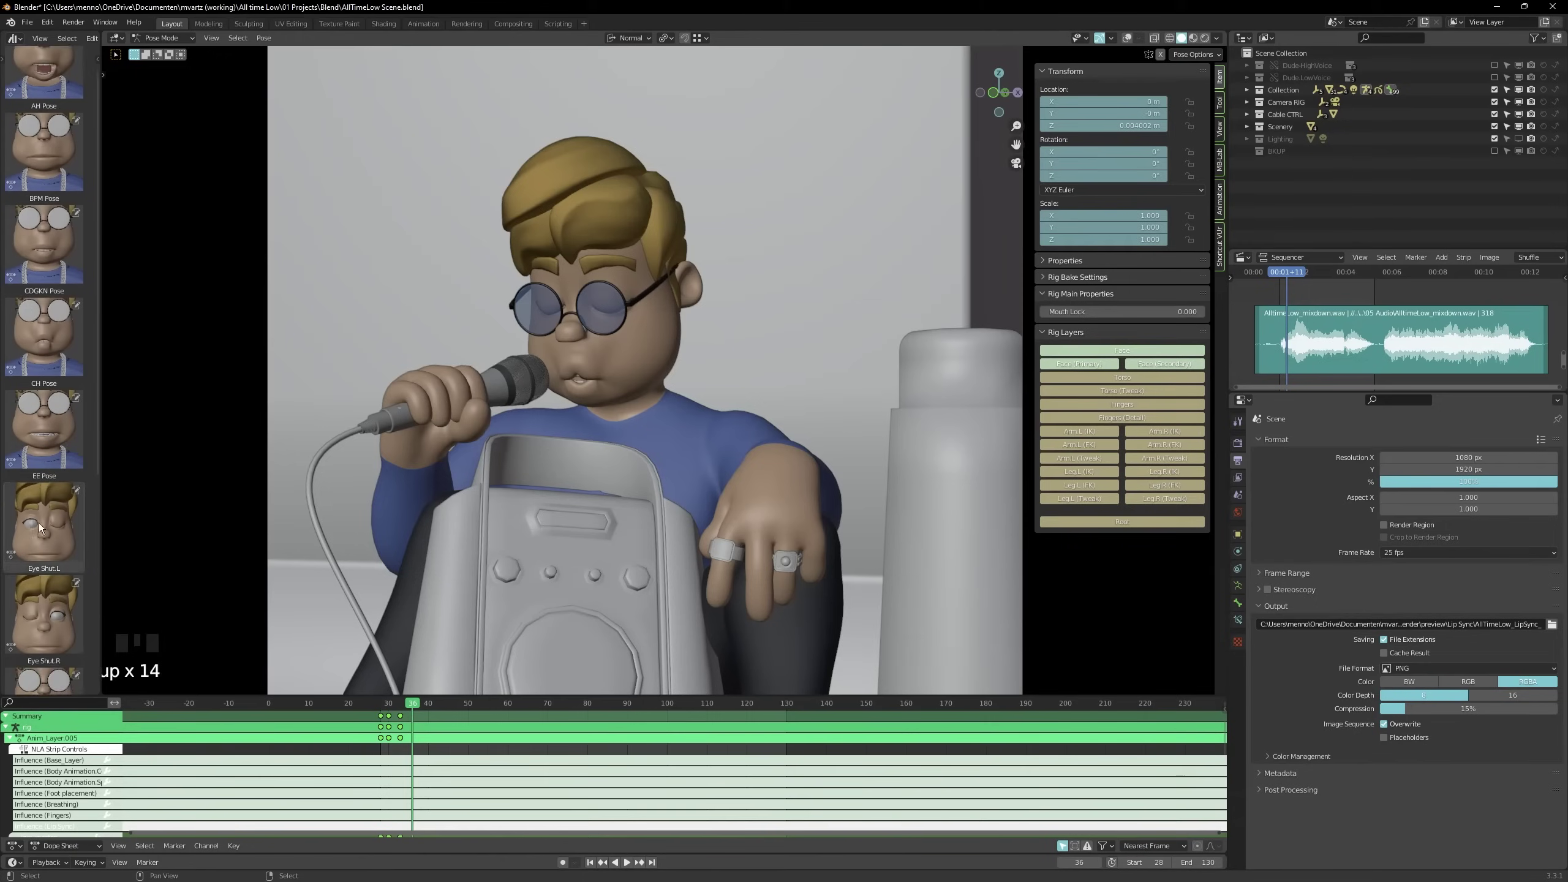
scroll(39, 528, "up", 4)
double_click(42, 91)
key("i")
left_click(590, 532)
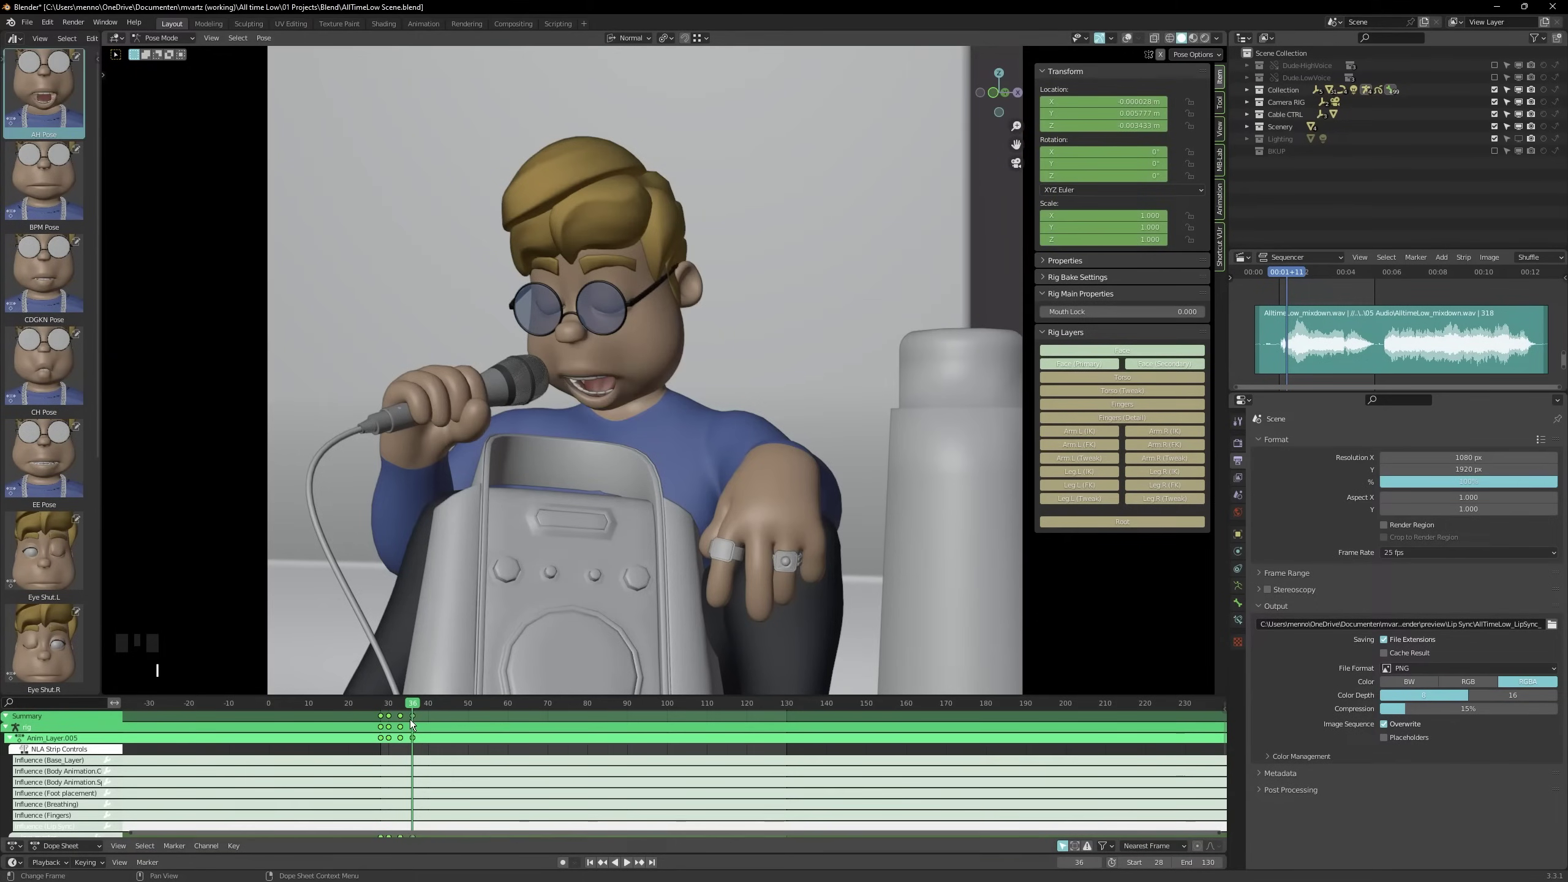
Keyframe the in-between mouth shape at frame 34 and move that keyframe back to frame 33
key("Left")
key("Left")
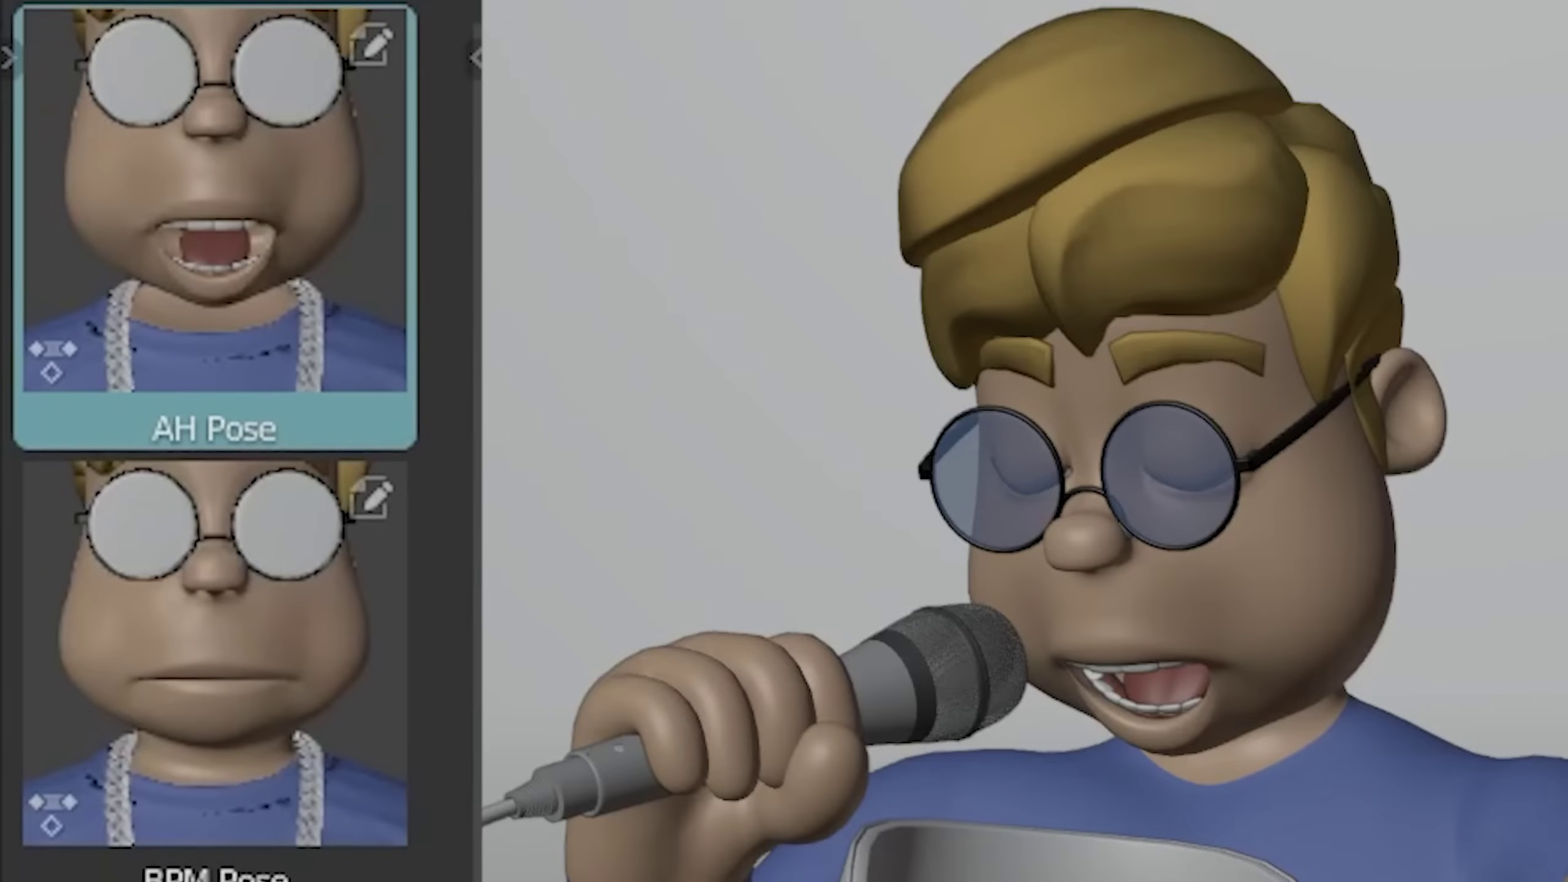
scroll(241, 441, "down", 3)
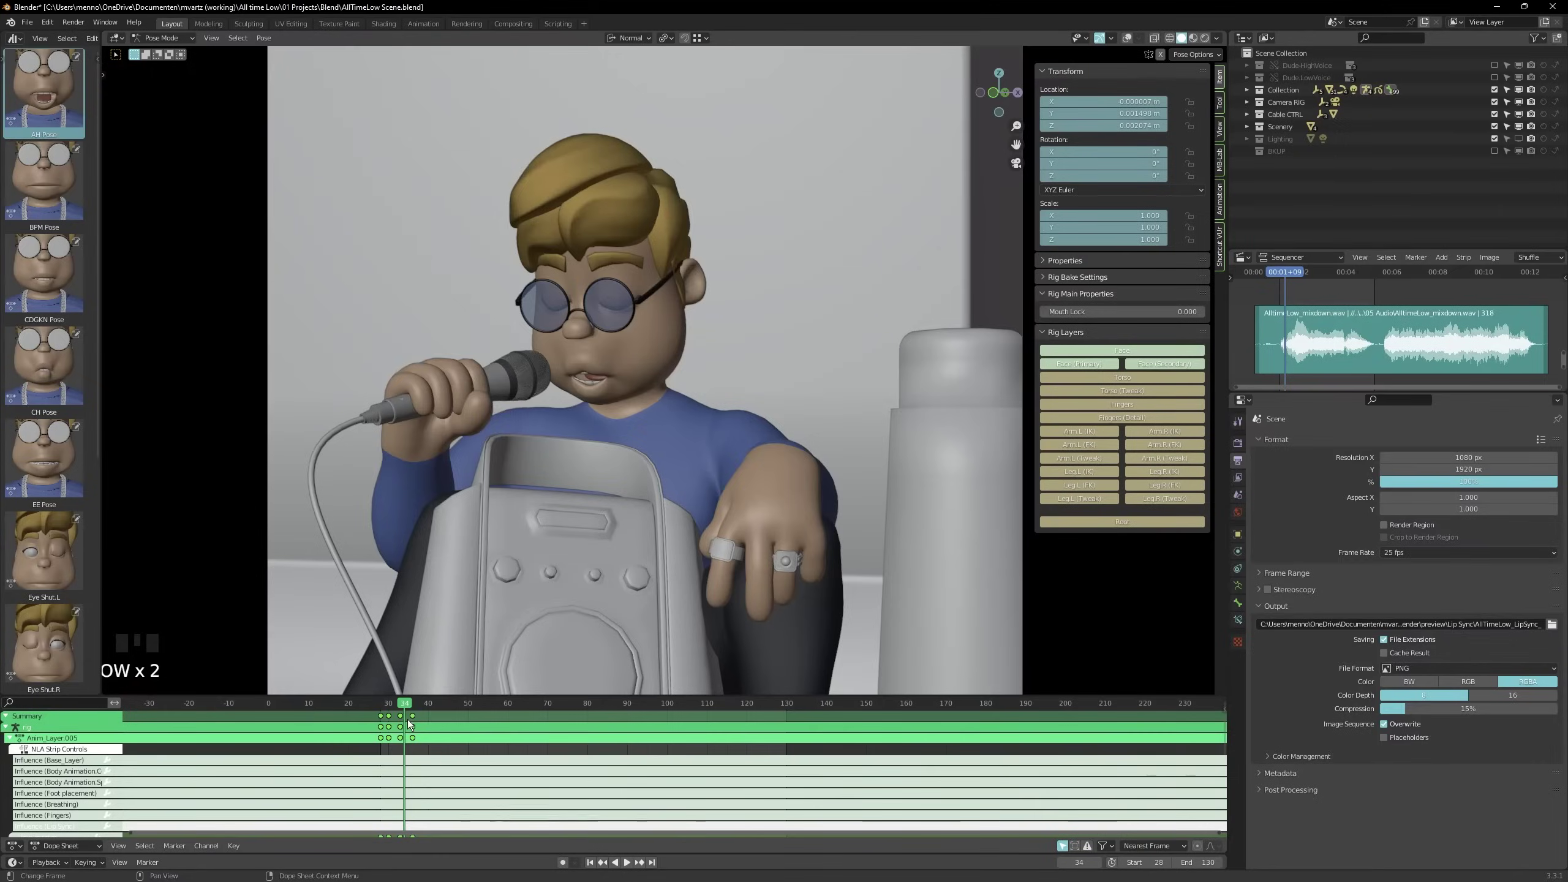
key("i")
left_click(404, 721)
key("g")
left_click(406, 720)
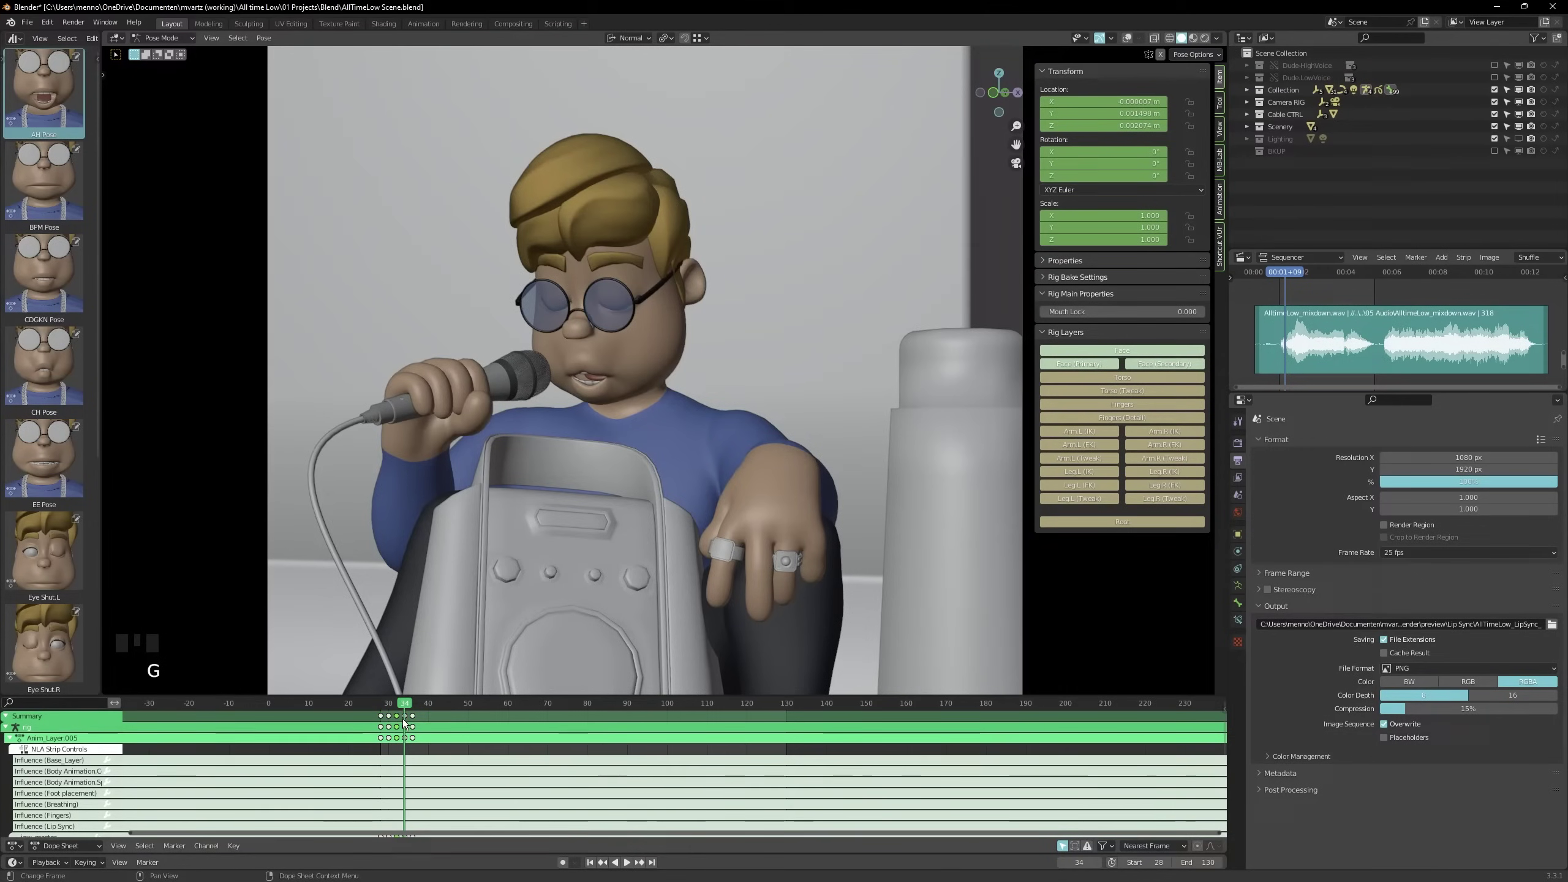
left_click(403, 718)
key("g")
left_click(403, 724)
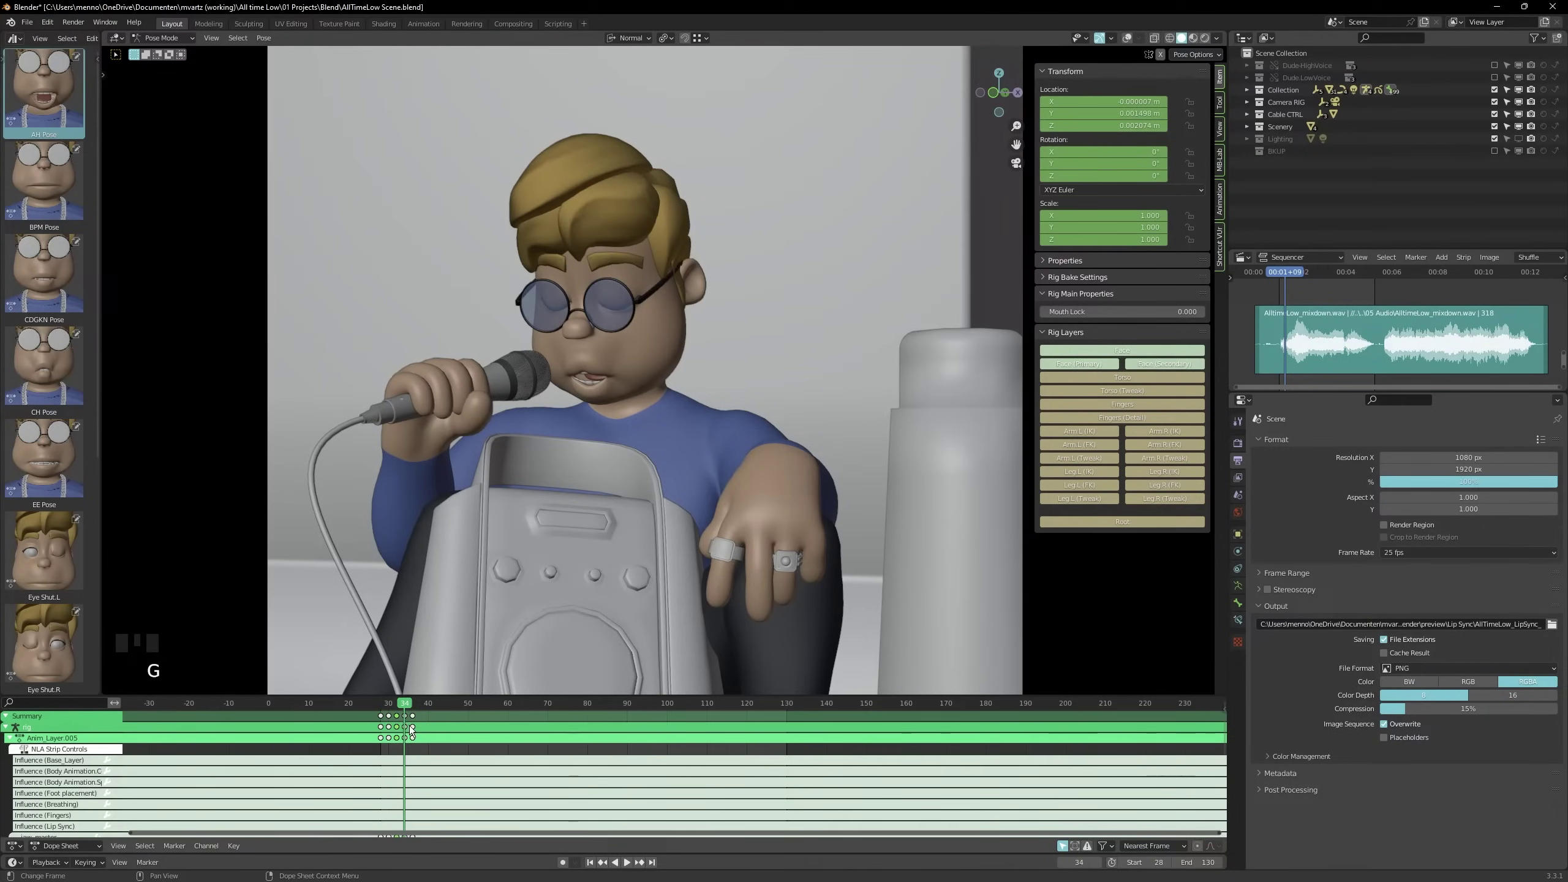
key("ctrl+z")
left_click(408, 721)
key("g")
left_click(406, 720)
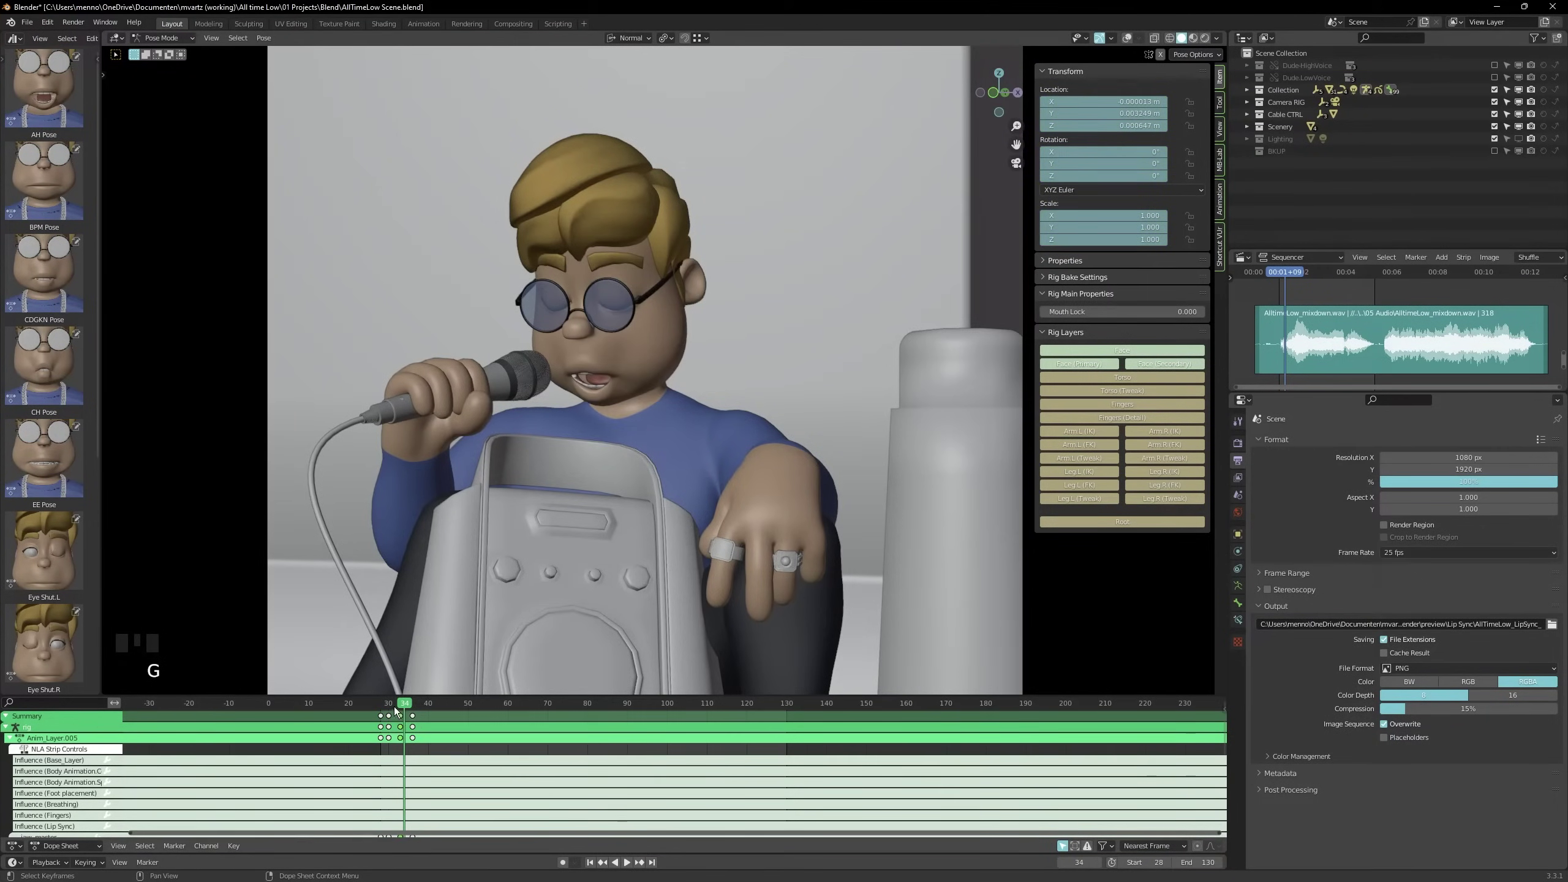
Preview the start of the lip sync and move the AH Pose keyframe at frame 36 to frame 46
key("shift+Left")
key("space")
key("space")
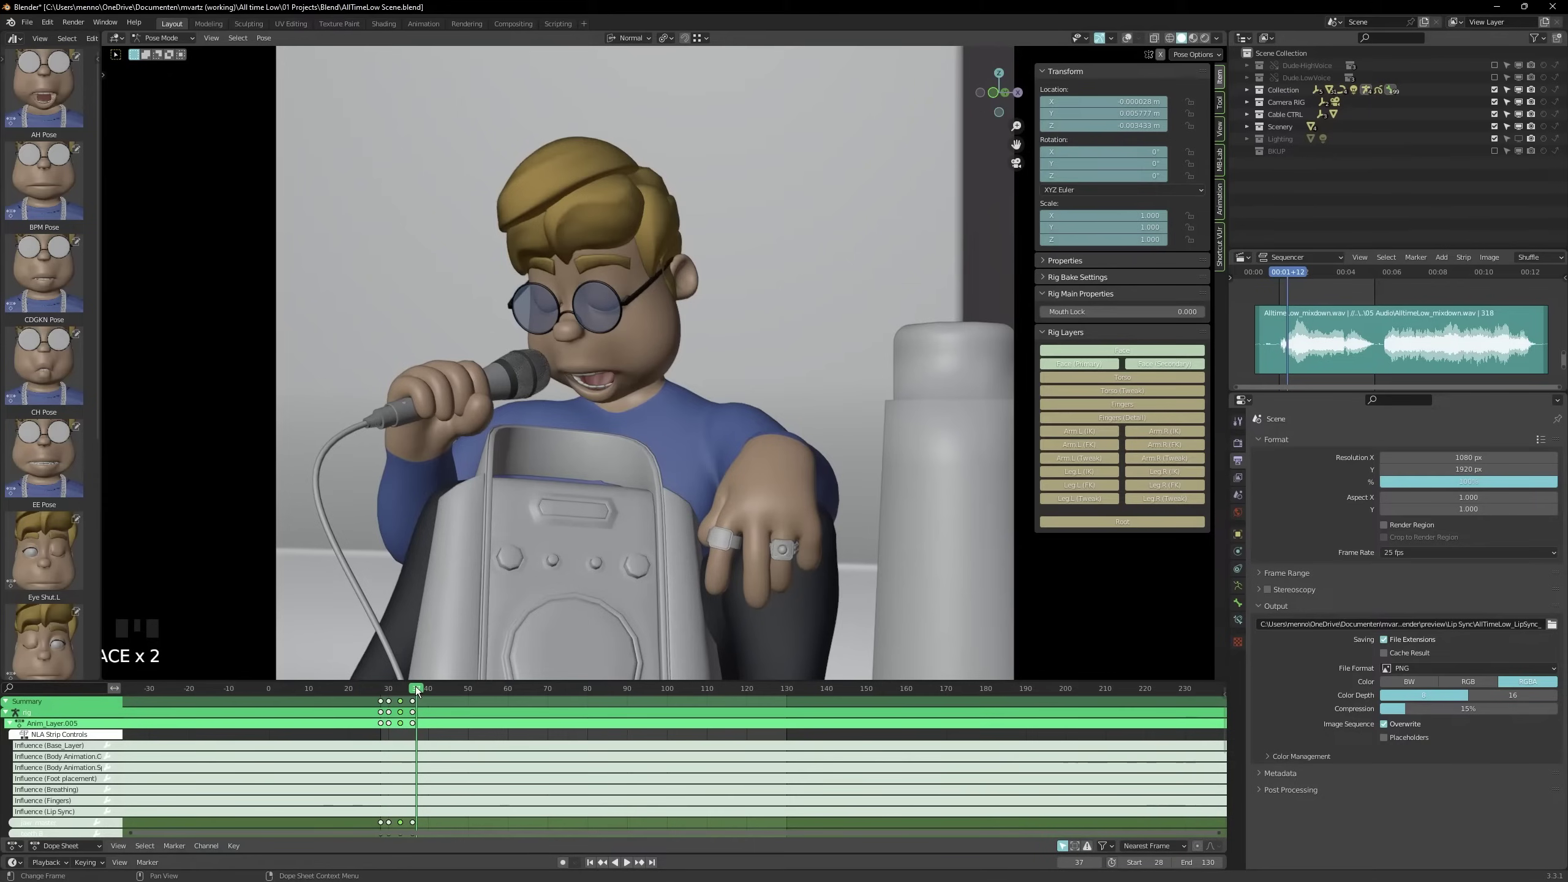
left_click_drag(415, 695, 432, 694)
left_click(413, 701)
key("g")
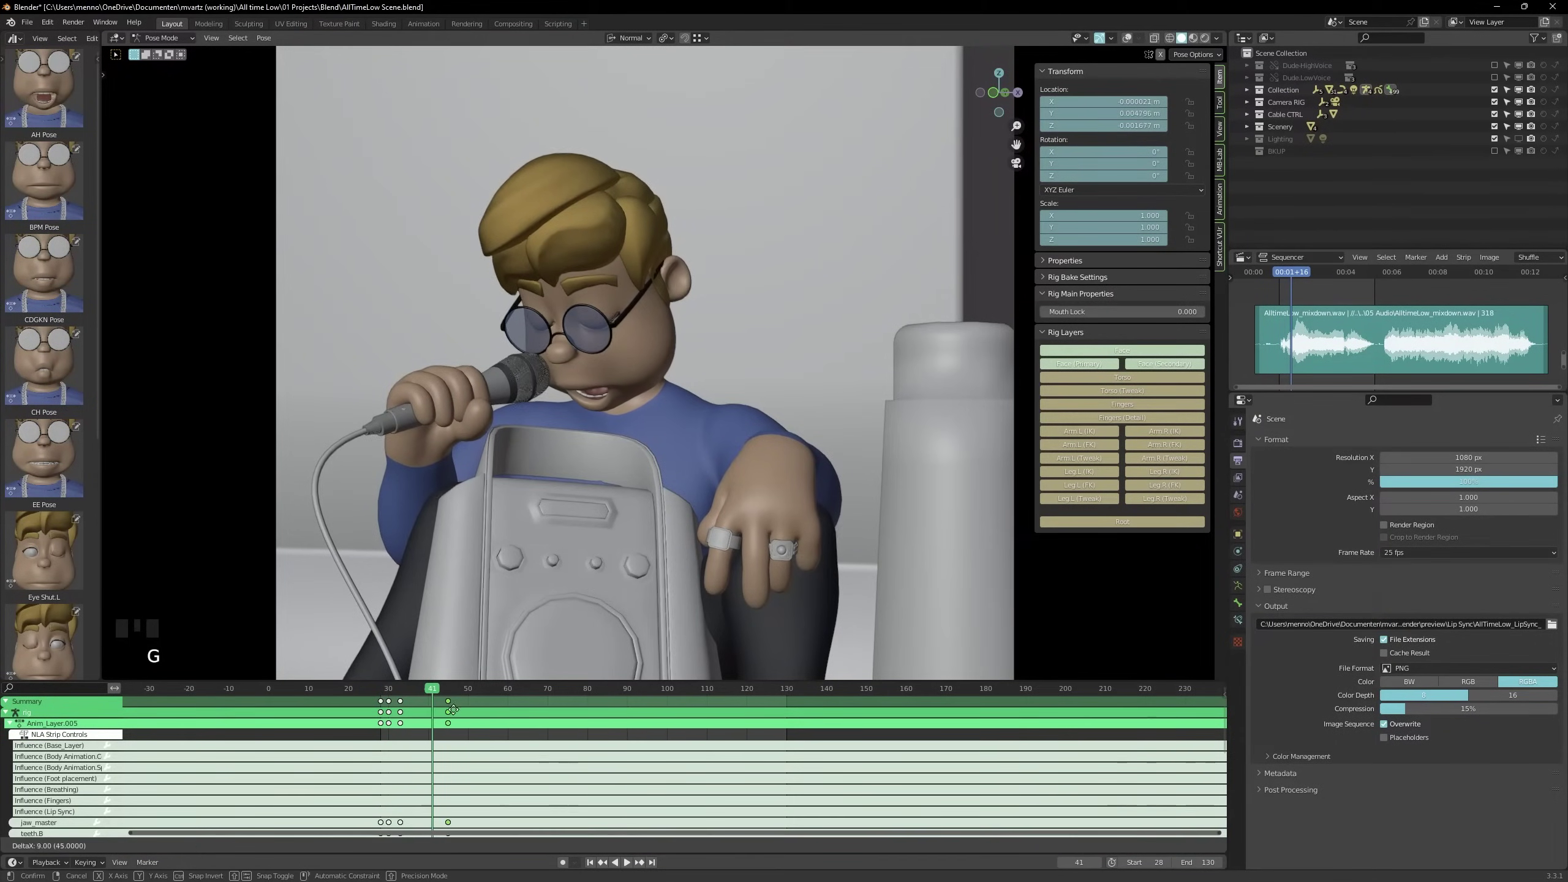
left_click(452, 700)
Apply the CDGKN Pose at frame 36 and keyframe it
left_click(413, 692)
scroll(56, 104, "up", 5)
scroll(56, 186, "down", 7)
scroll(57, 246, "up", 11)
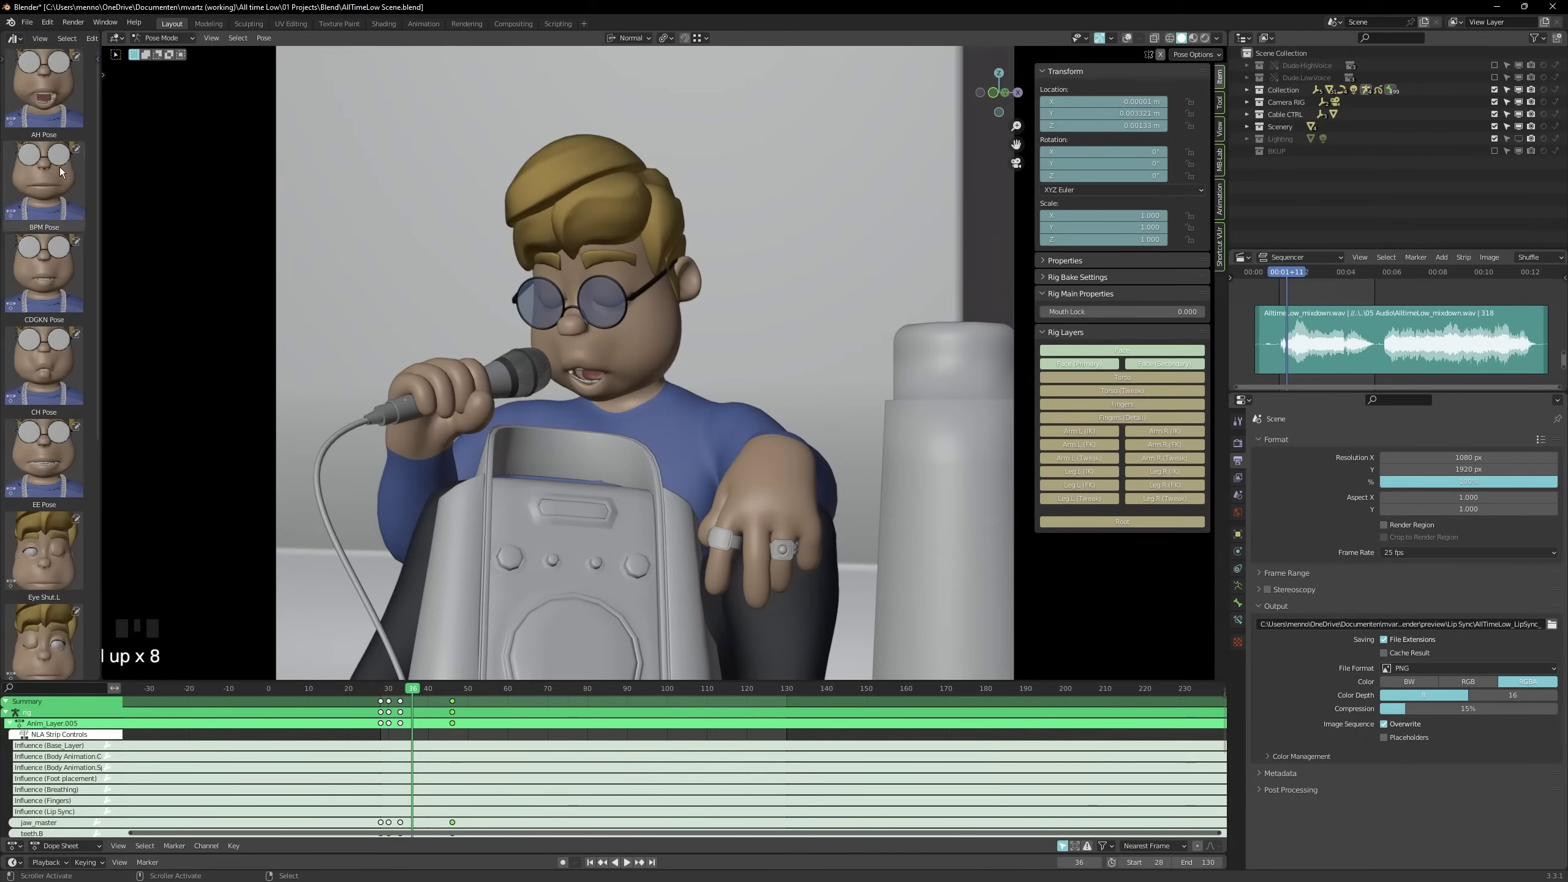
double_click(45, 275)
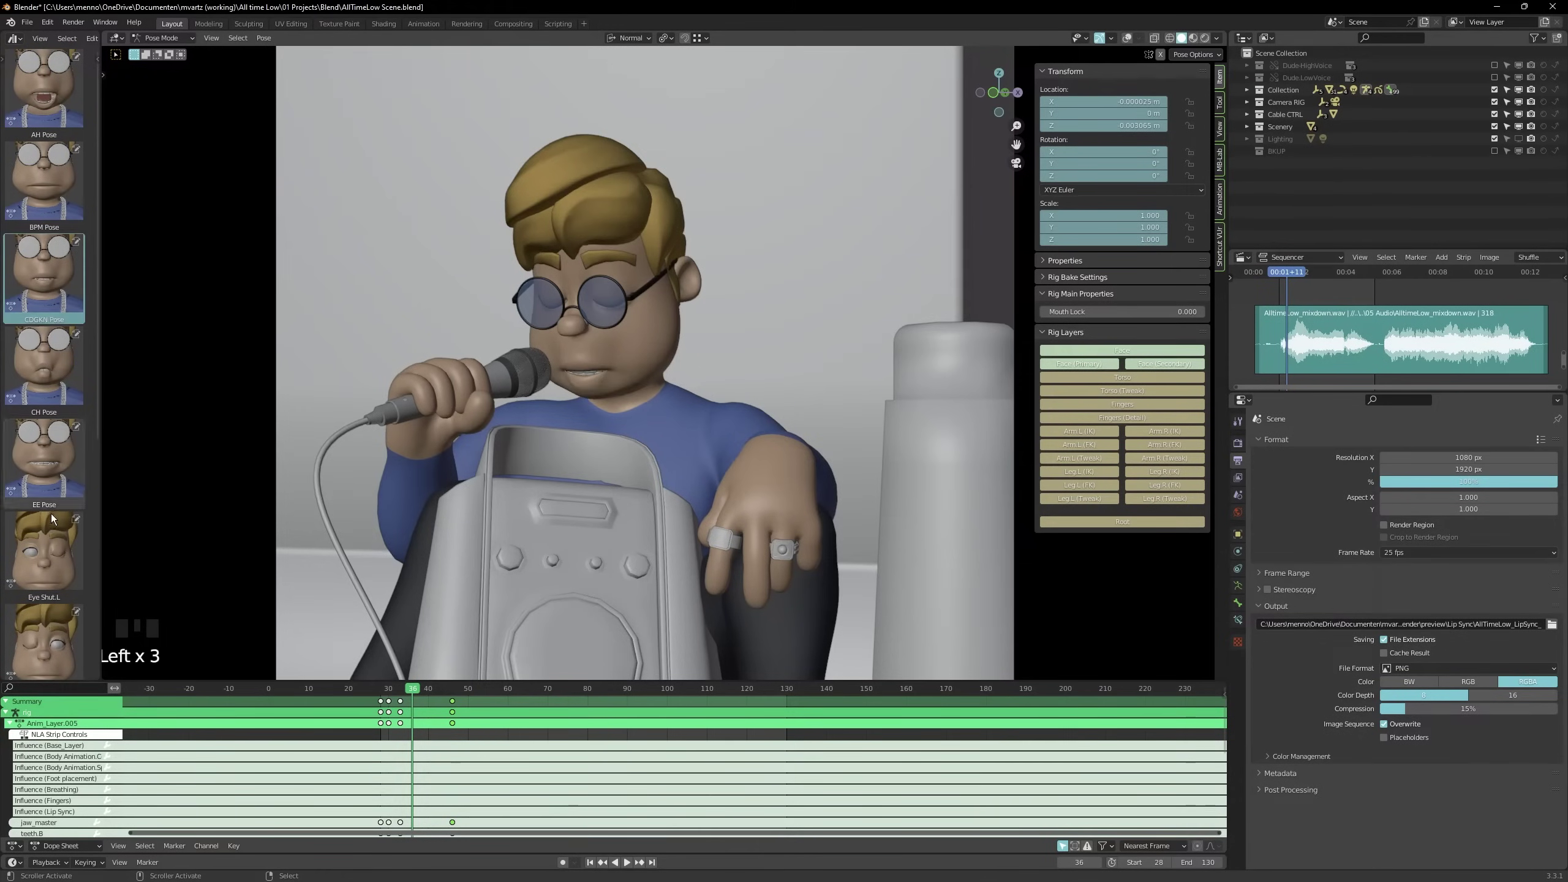
right_click(532, 498)
left_click(528, 502)
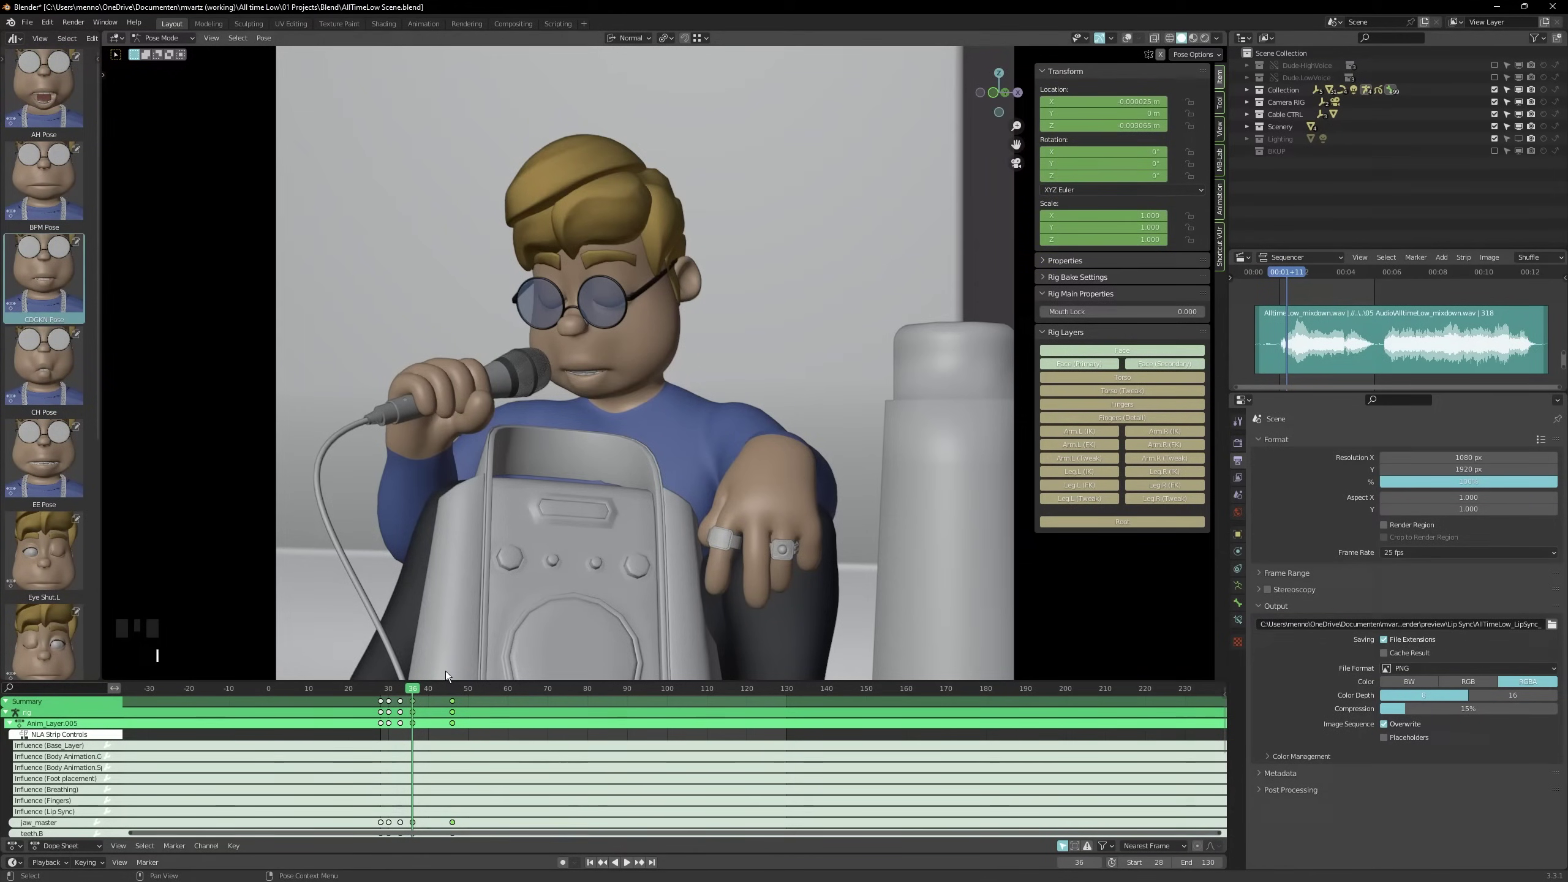
Apply and keyframe the EE Pose at frame 38, and move that keyframe to frame 40
key("Right")
key("Right")
double_click(38, 474)
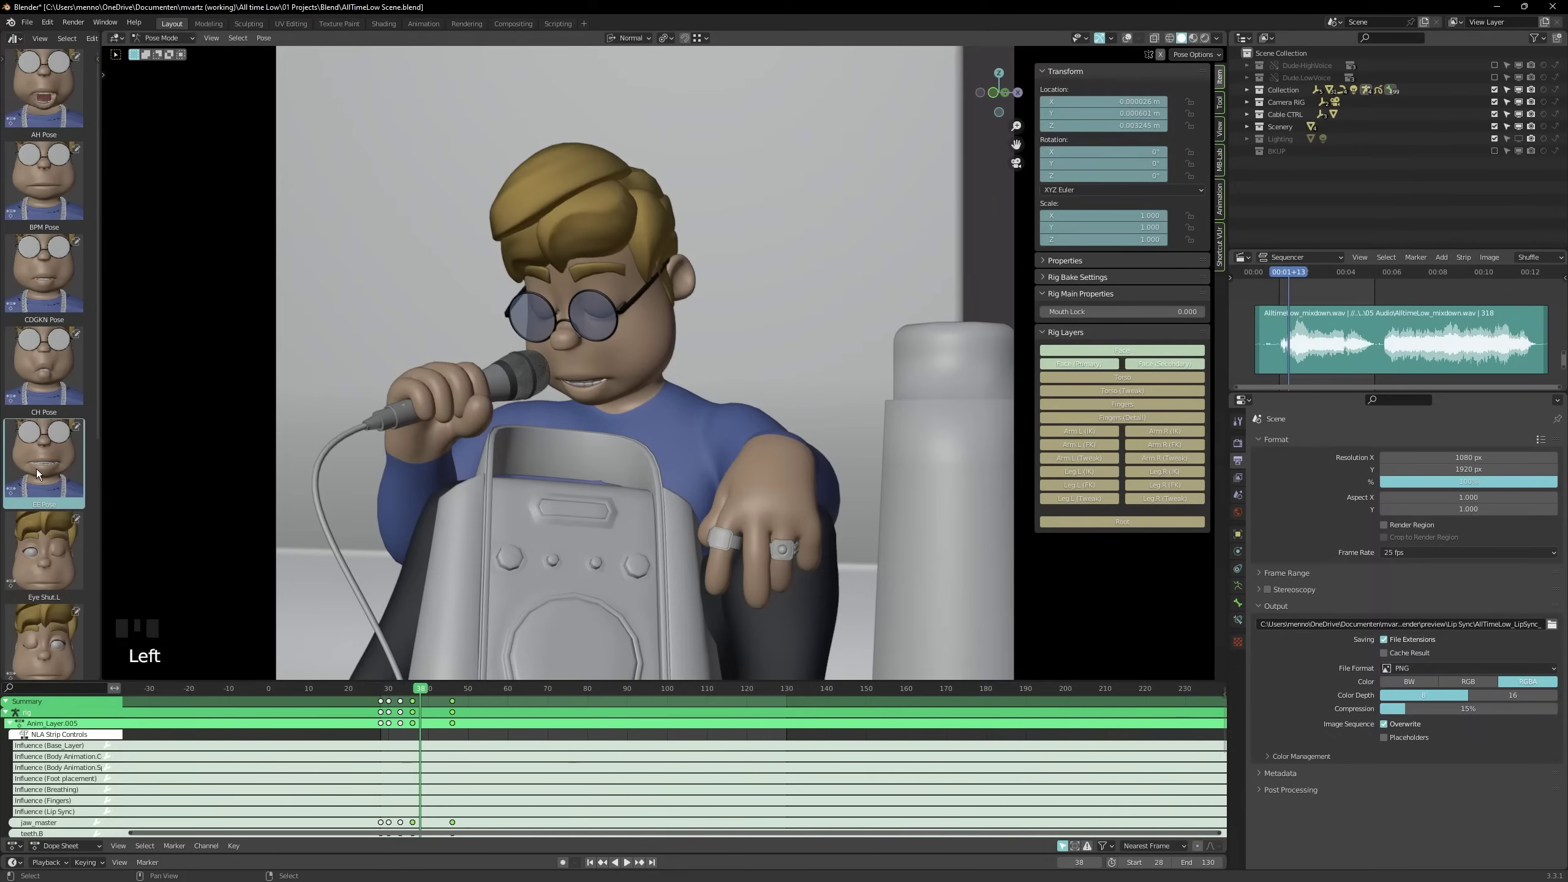
key("i")
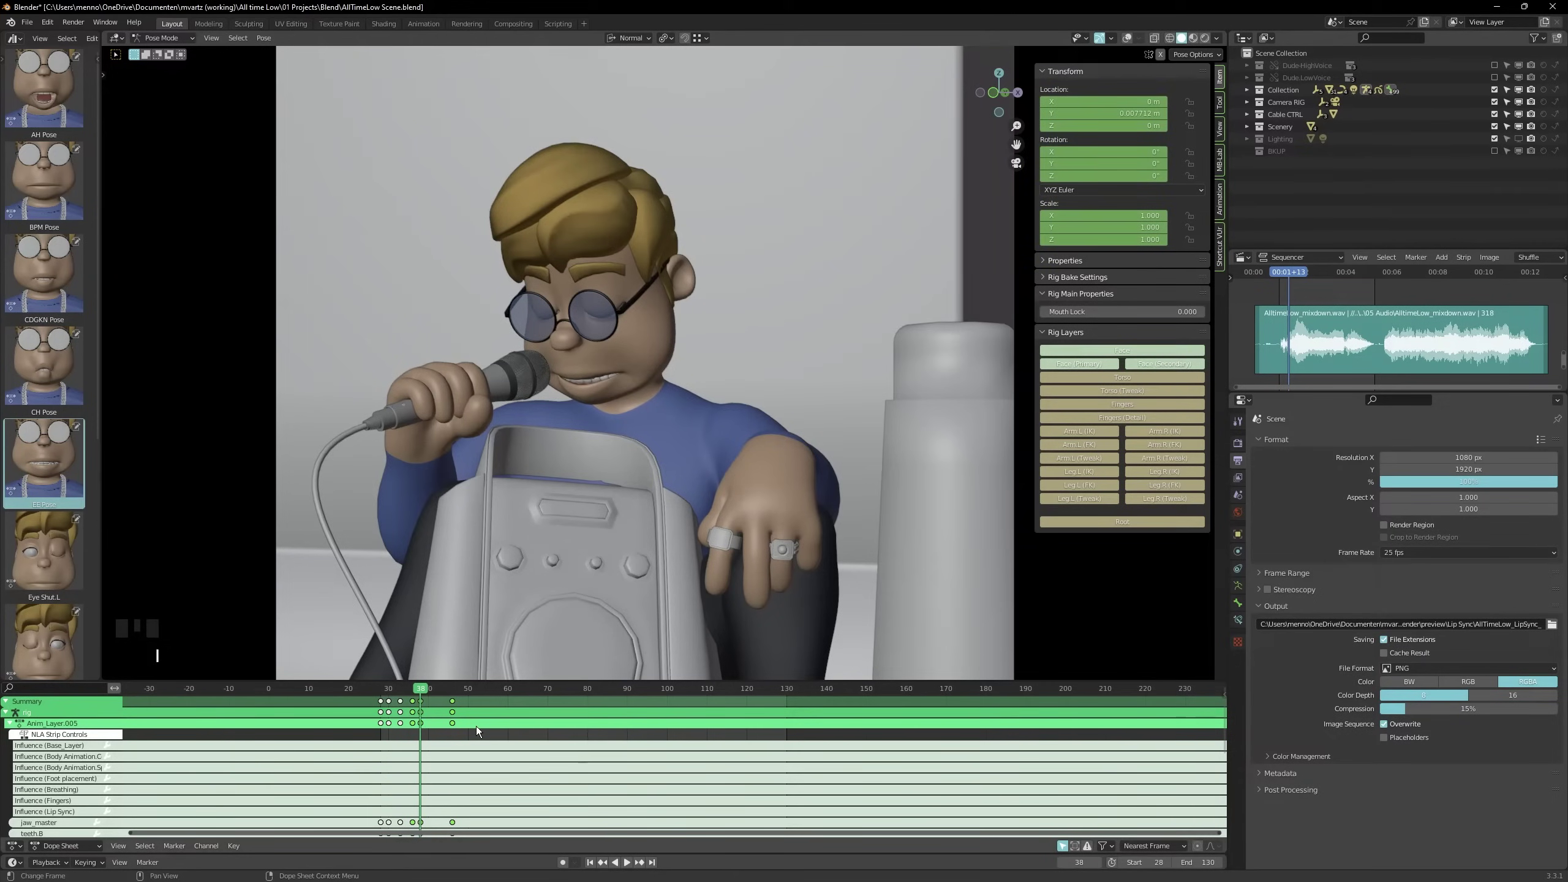
key("Left")
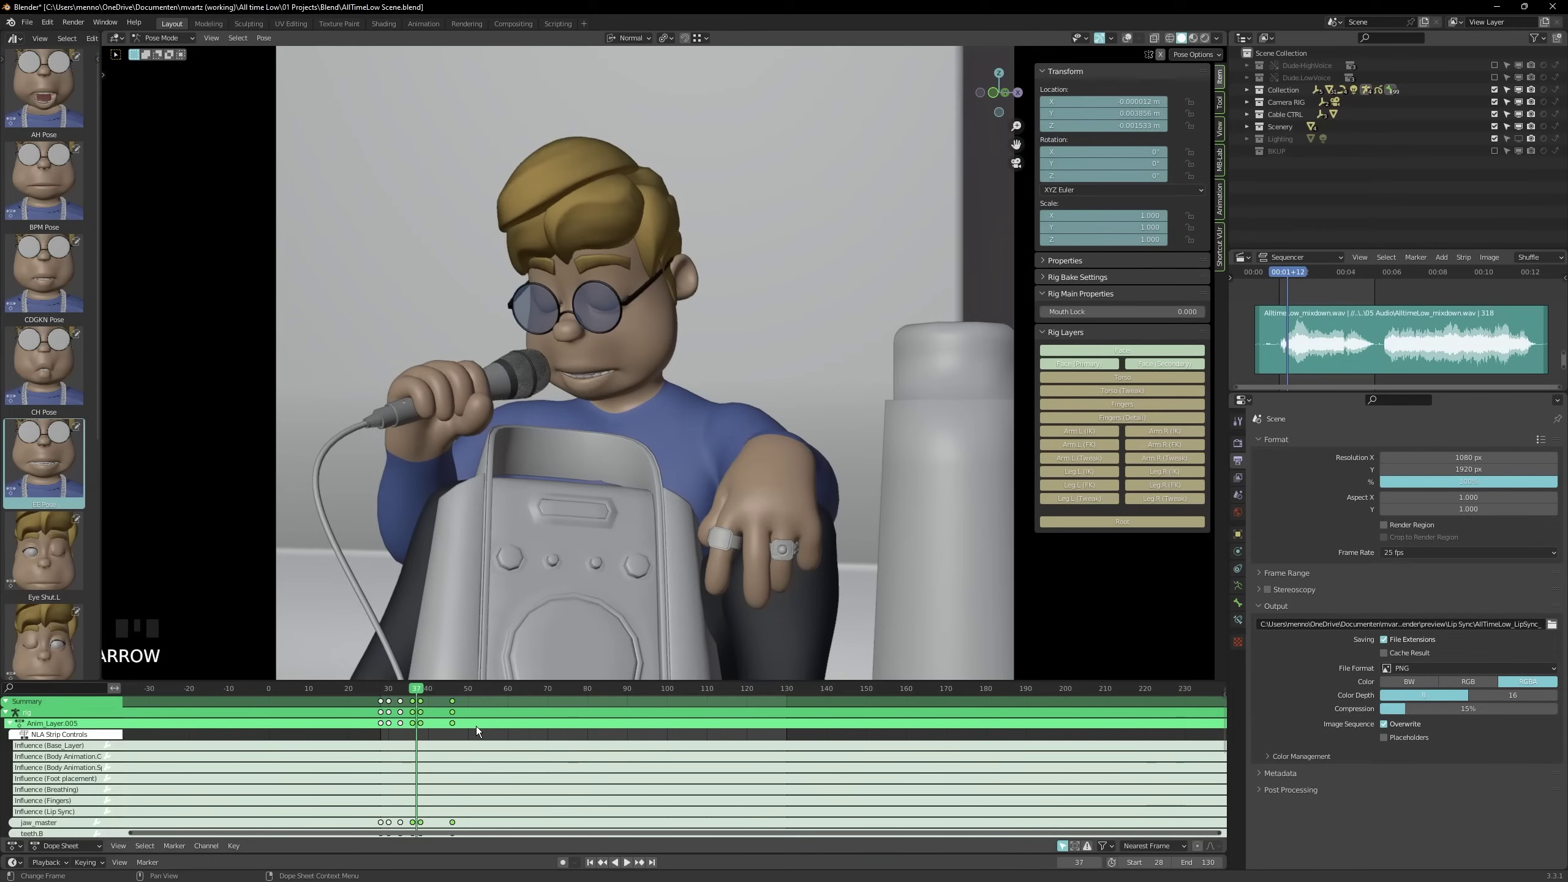
left_click(420, 701)
key("g")
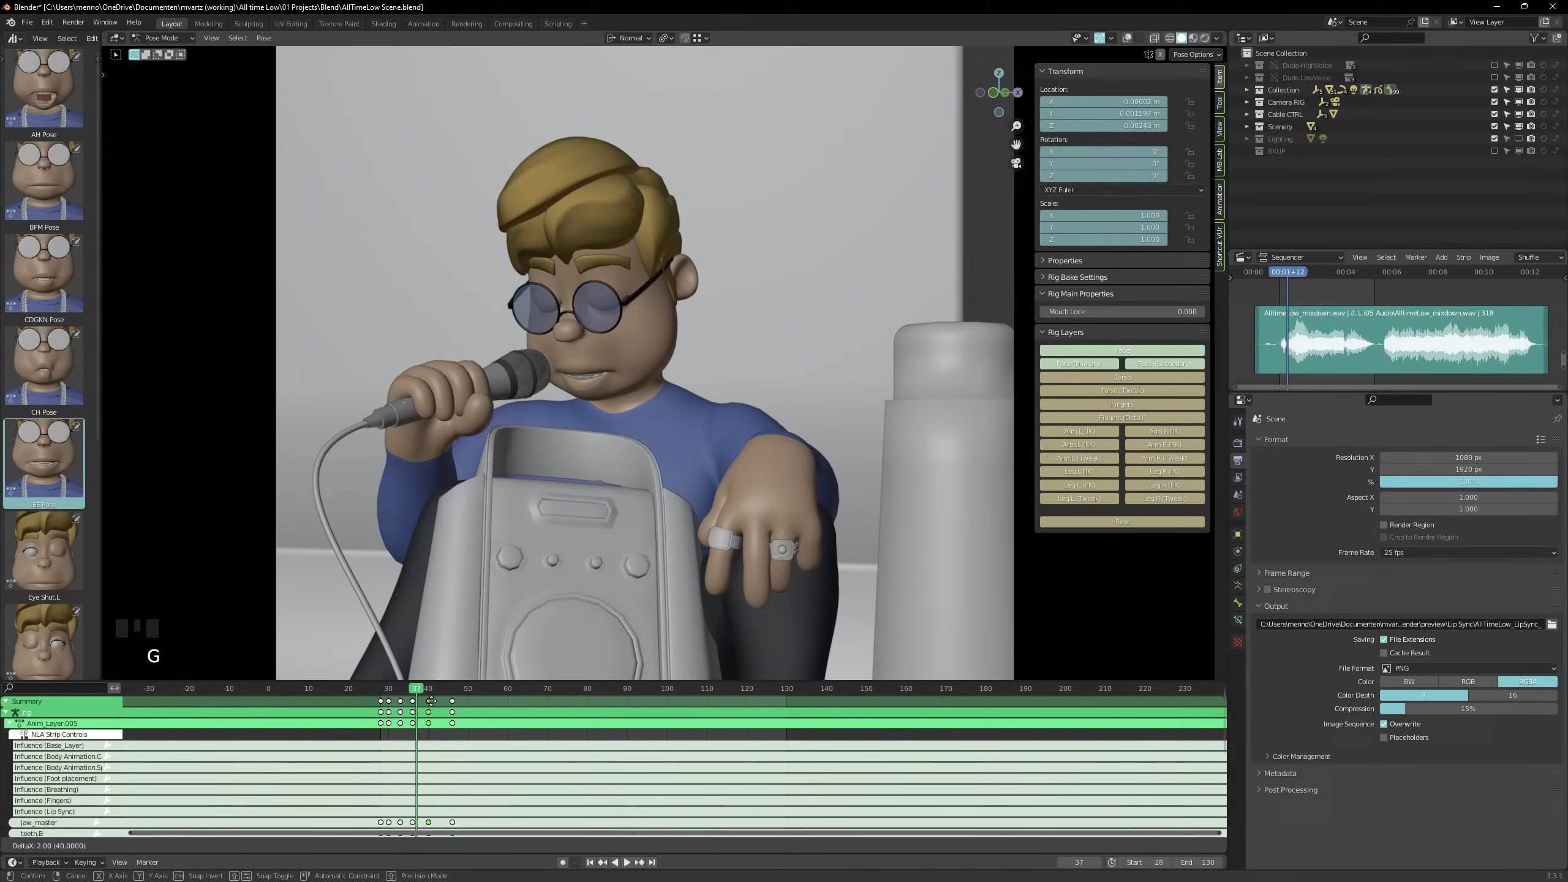
left_click(430, 702)
Keyframe the in-between mouth shape at frame 37 and move that keyframe onto frame 36
right_click(635, 422)
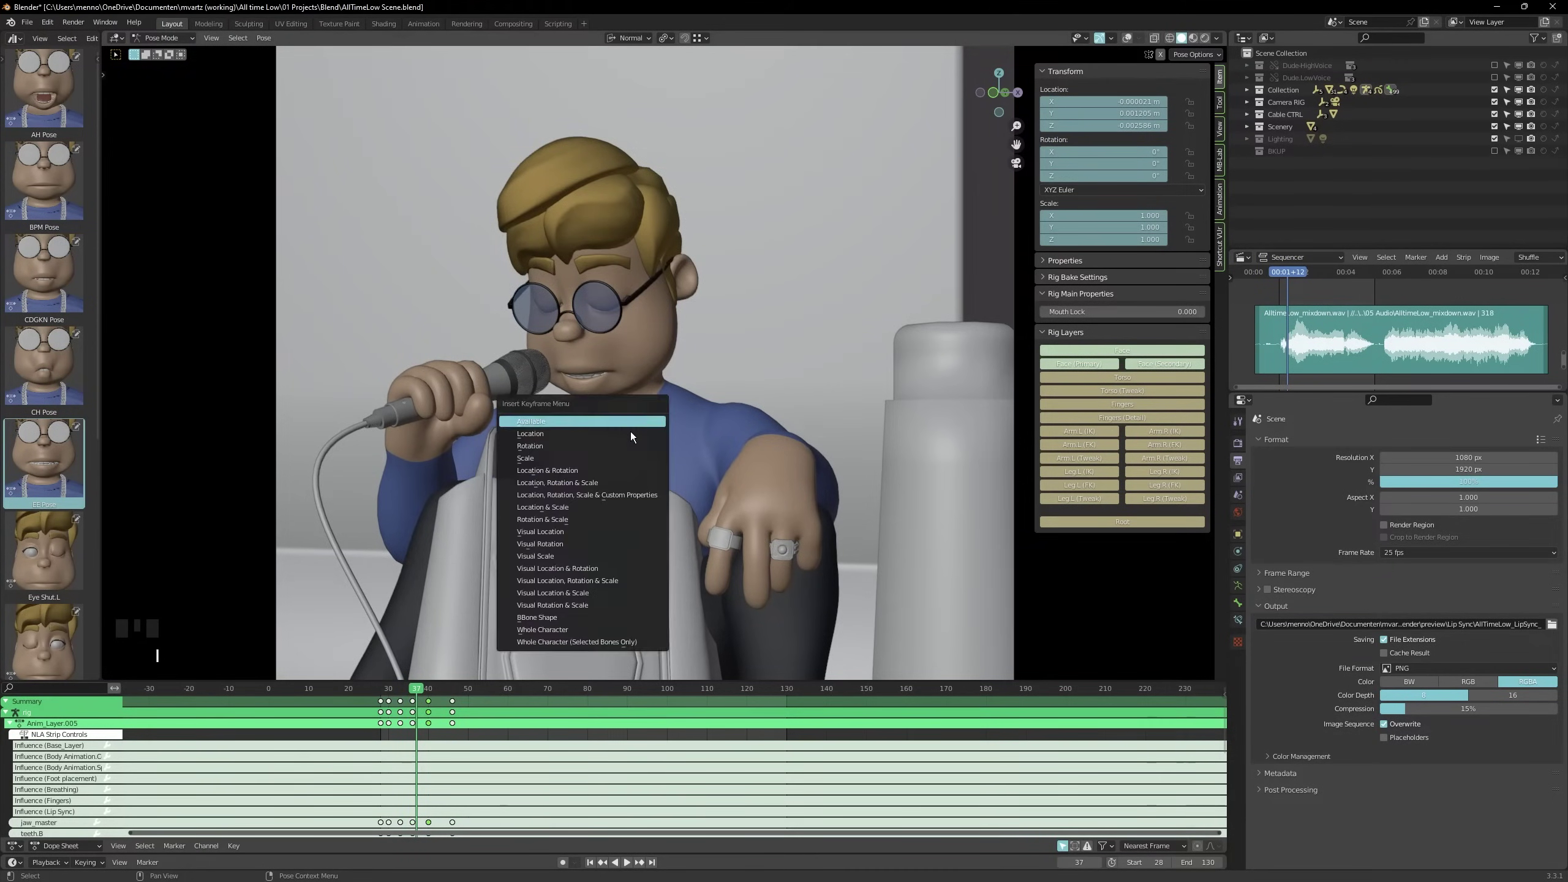
key("Left")
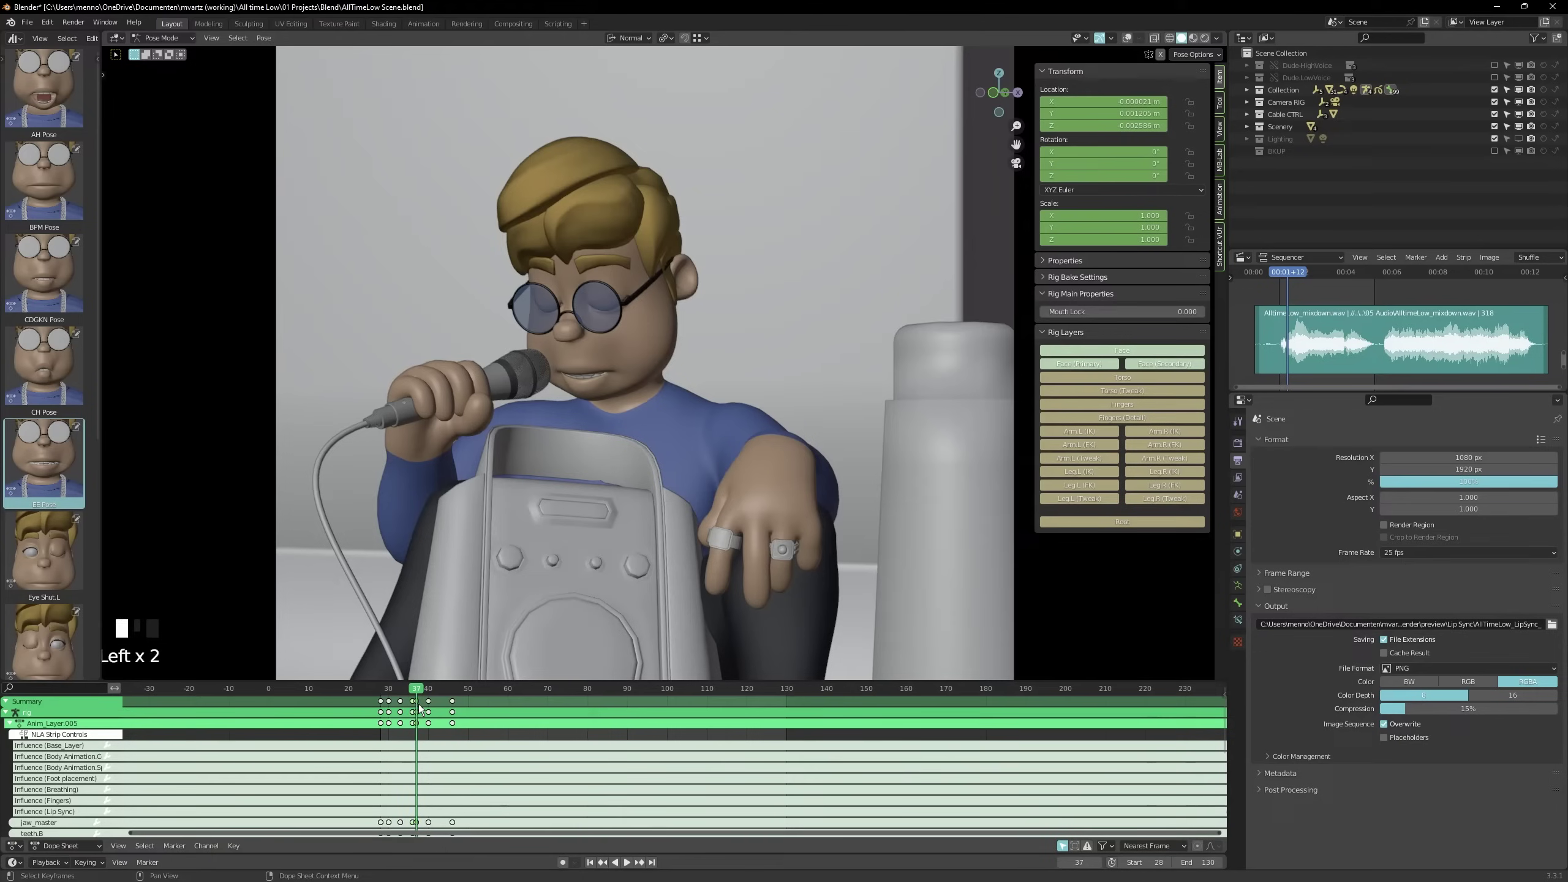
key("g")
left_click(417, 708)
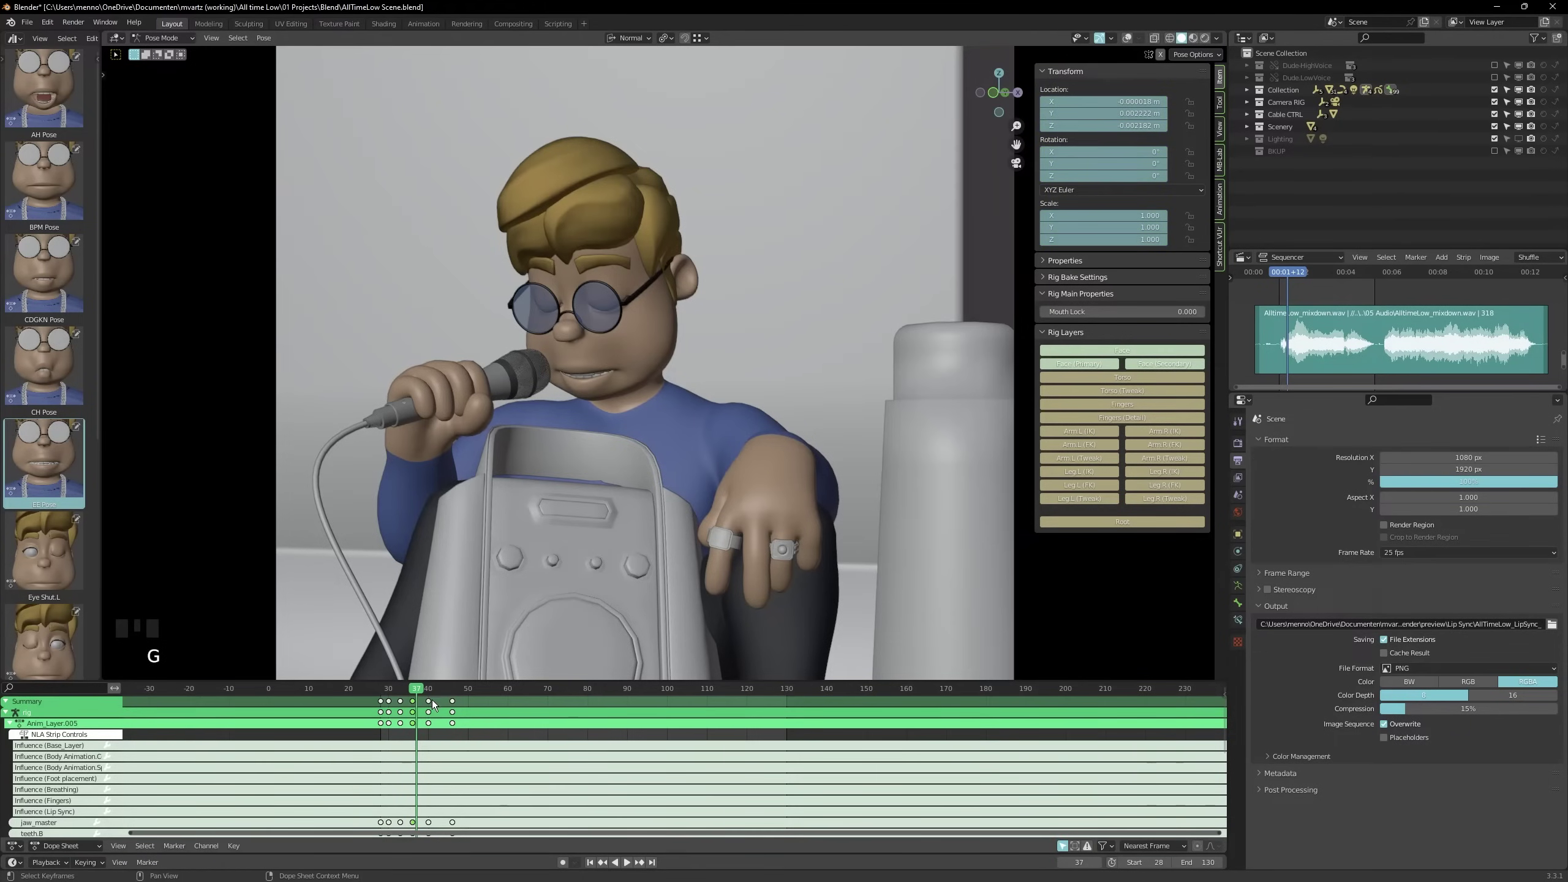
Remove the mouth keyframe at frame 40 and duplicate the frame 36 keyframe to frame 43
key("Left")
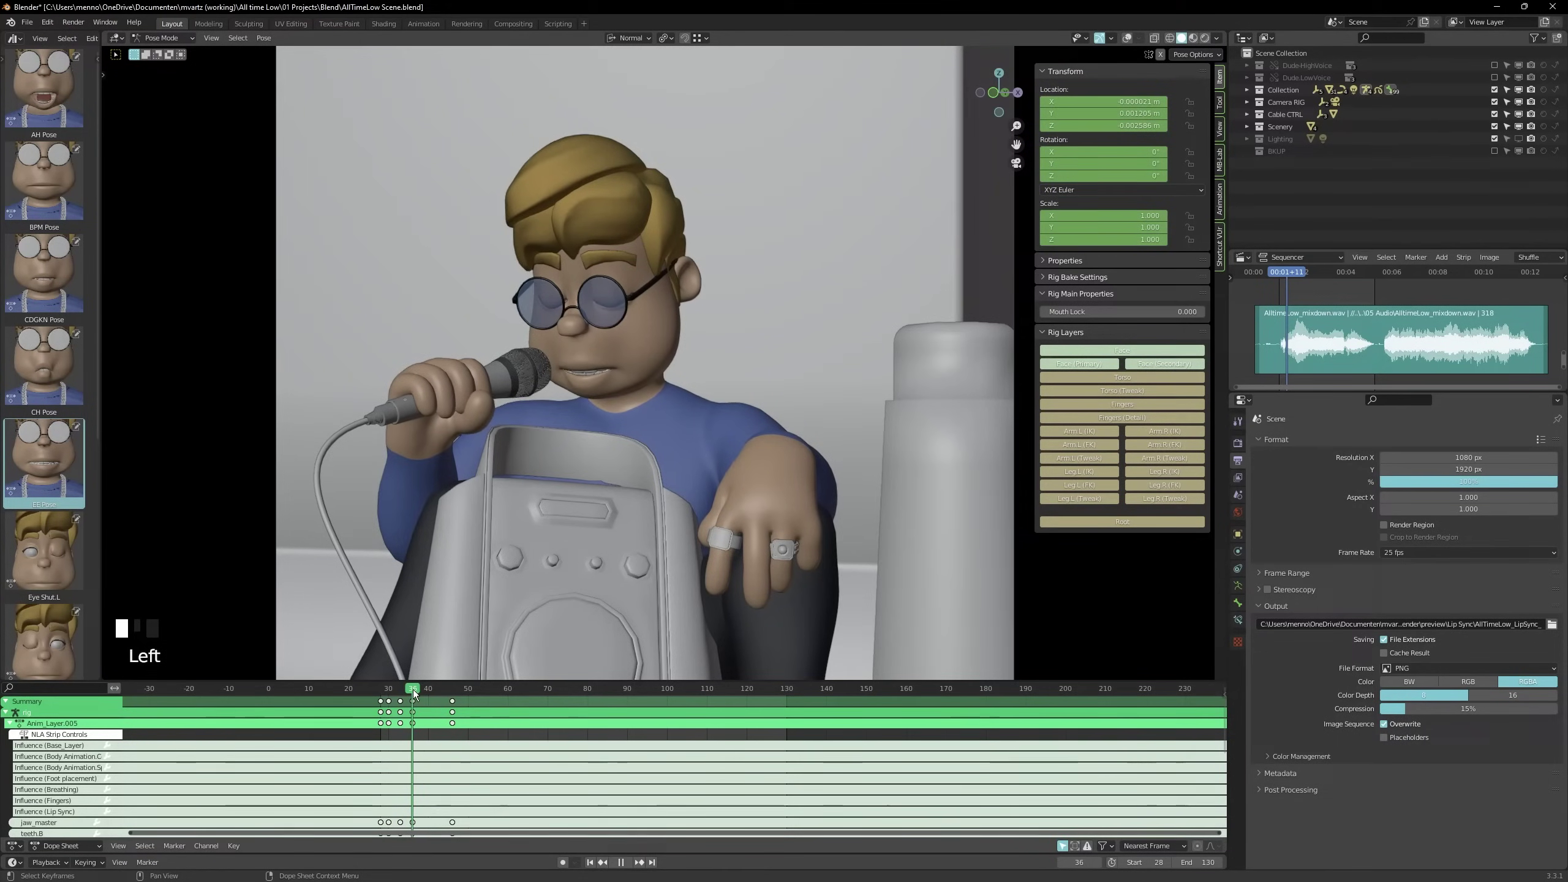
key("shift+d")
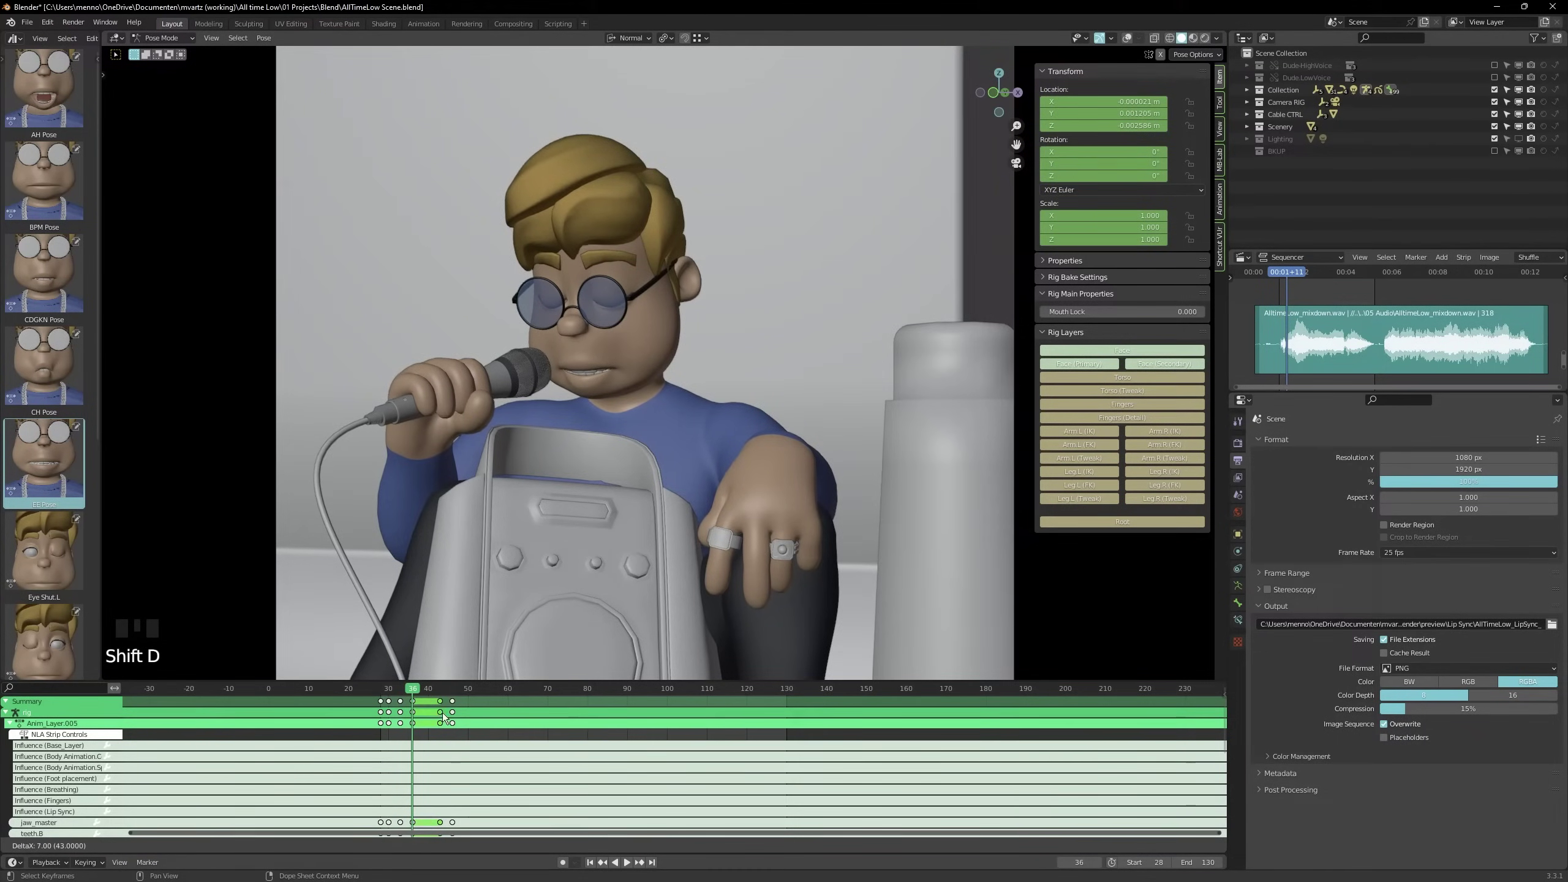
left_click(443, 713)
Apply the CDGKN Pose at frame 43 and insert a keyframe for the mouth controls
key("Up")
scroll(441, 713, "up", 5)
left_click(46, 280)
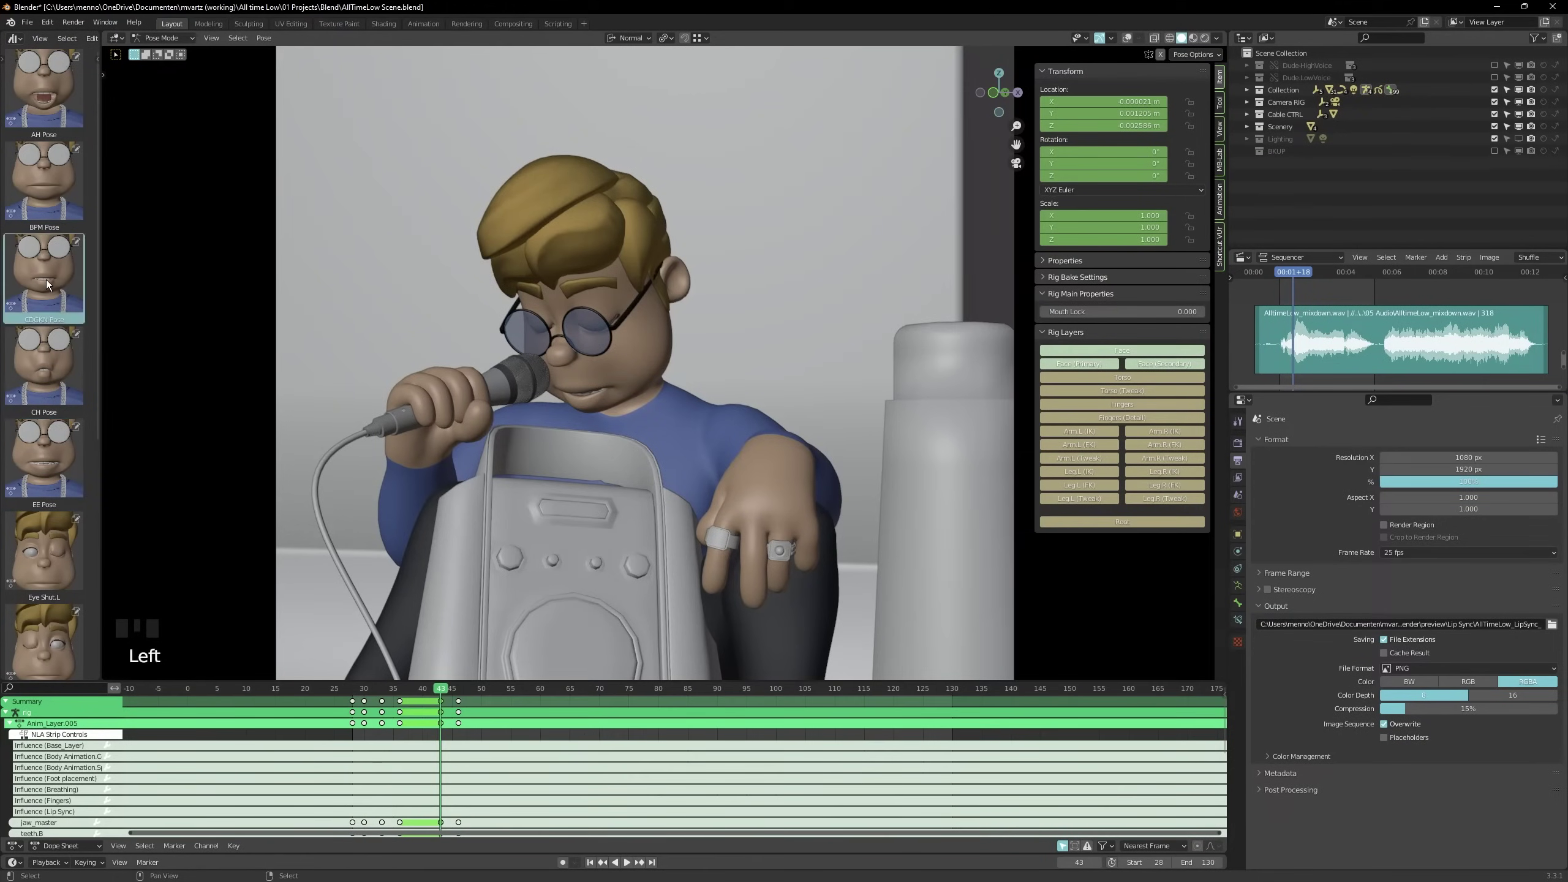
key("i")
left_click(674, 429)
Play back the lip sync from frame 34, and apply and keyframe the EE Pose at frame 52
key("Left")
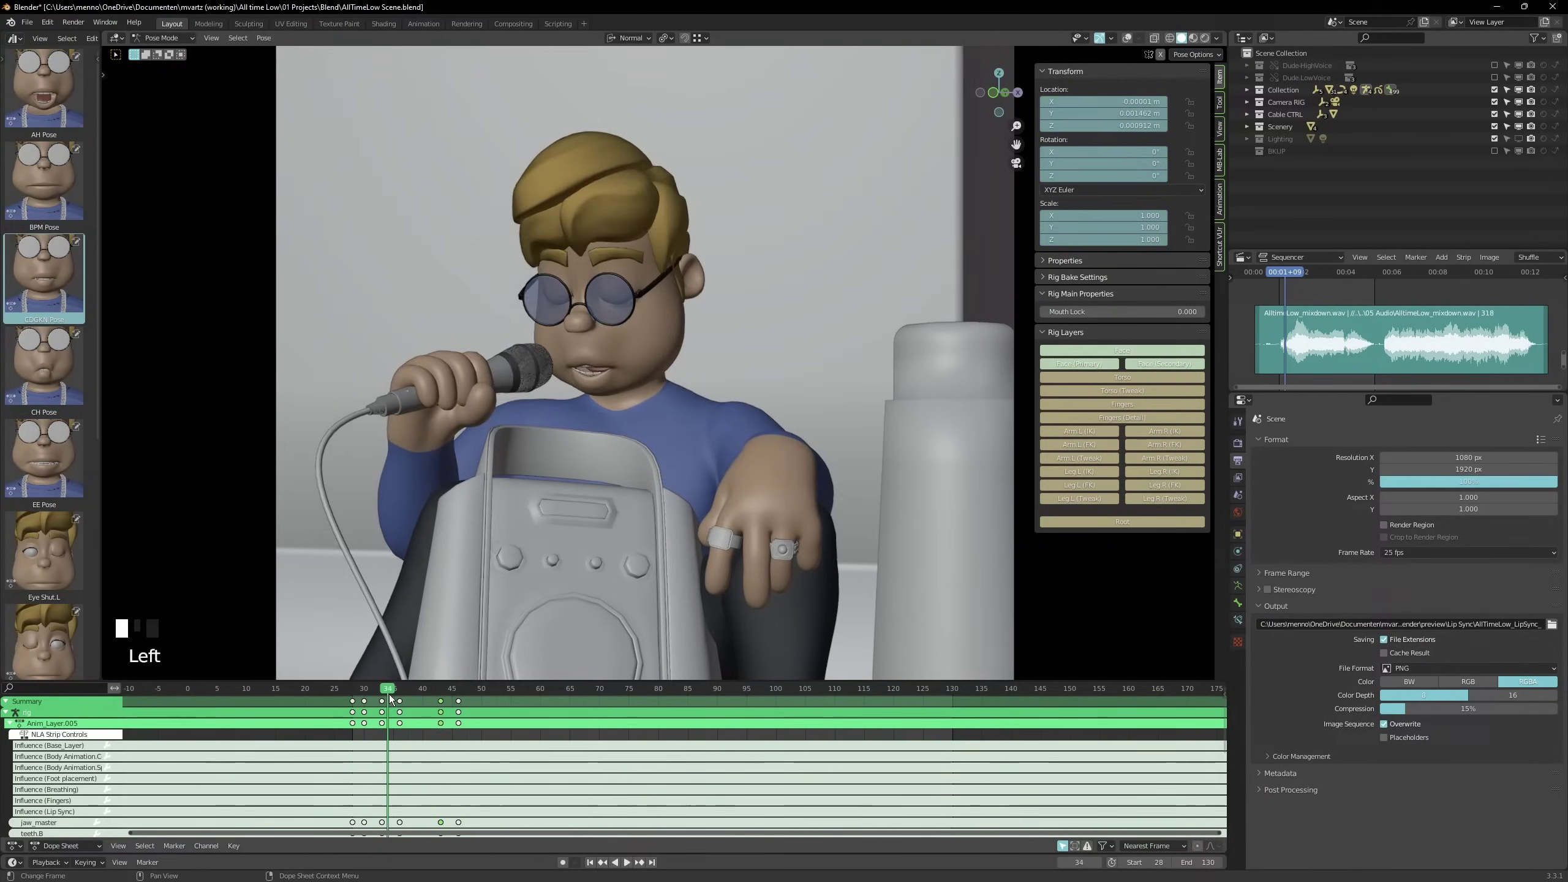
key("space")
key("space")
key("space")
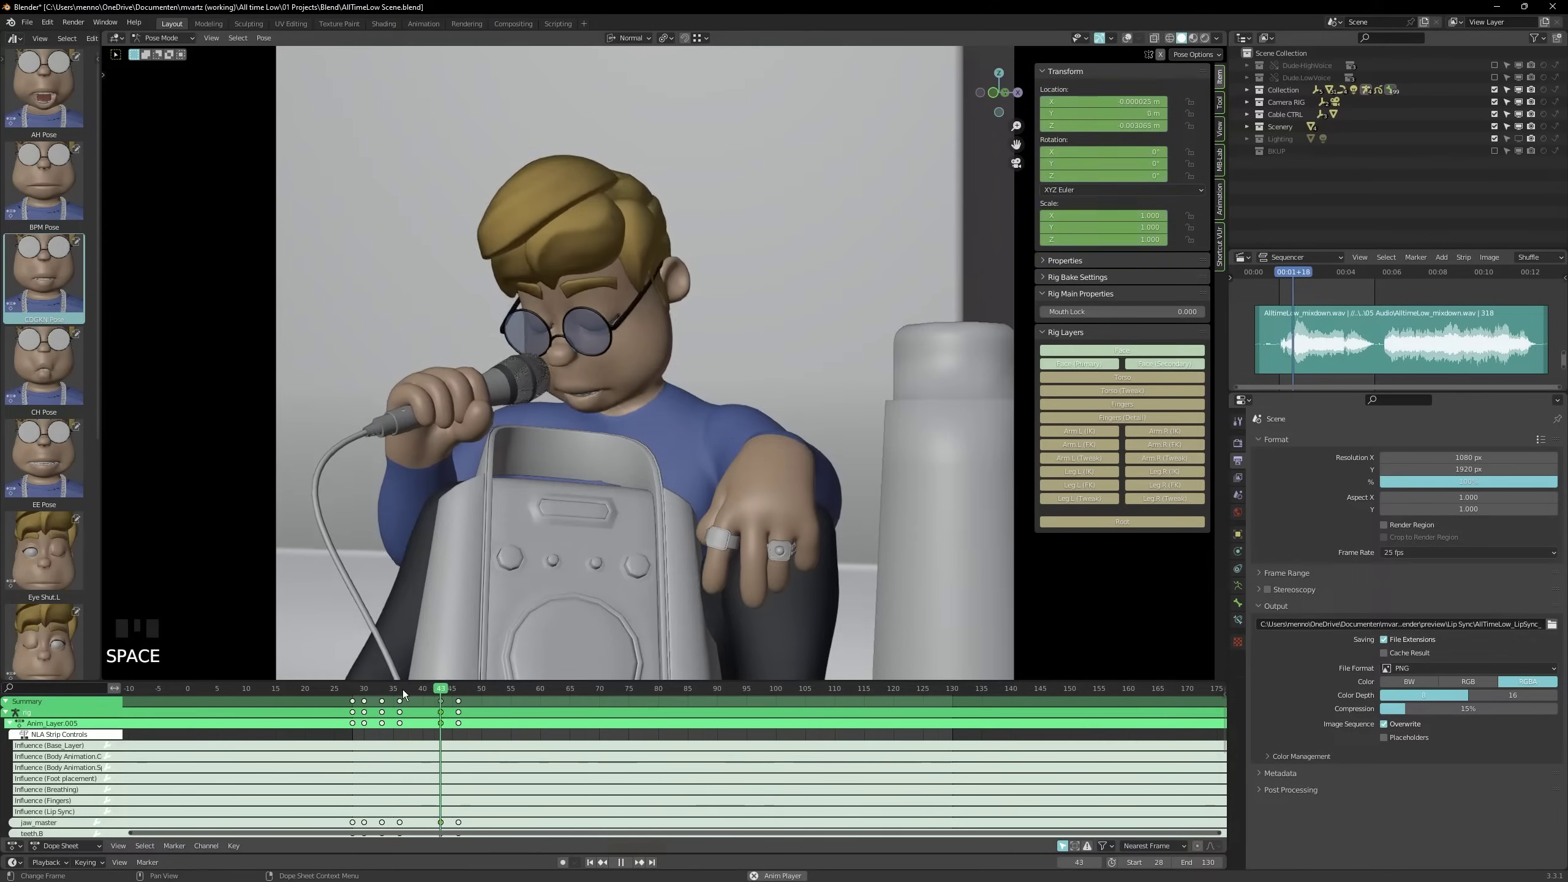
key("space")
left_click(48, 453)
key("Left")
key("Left")
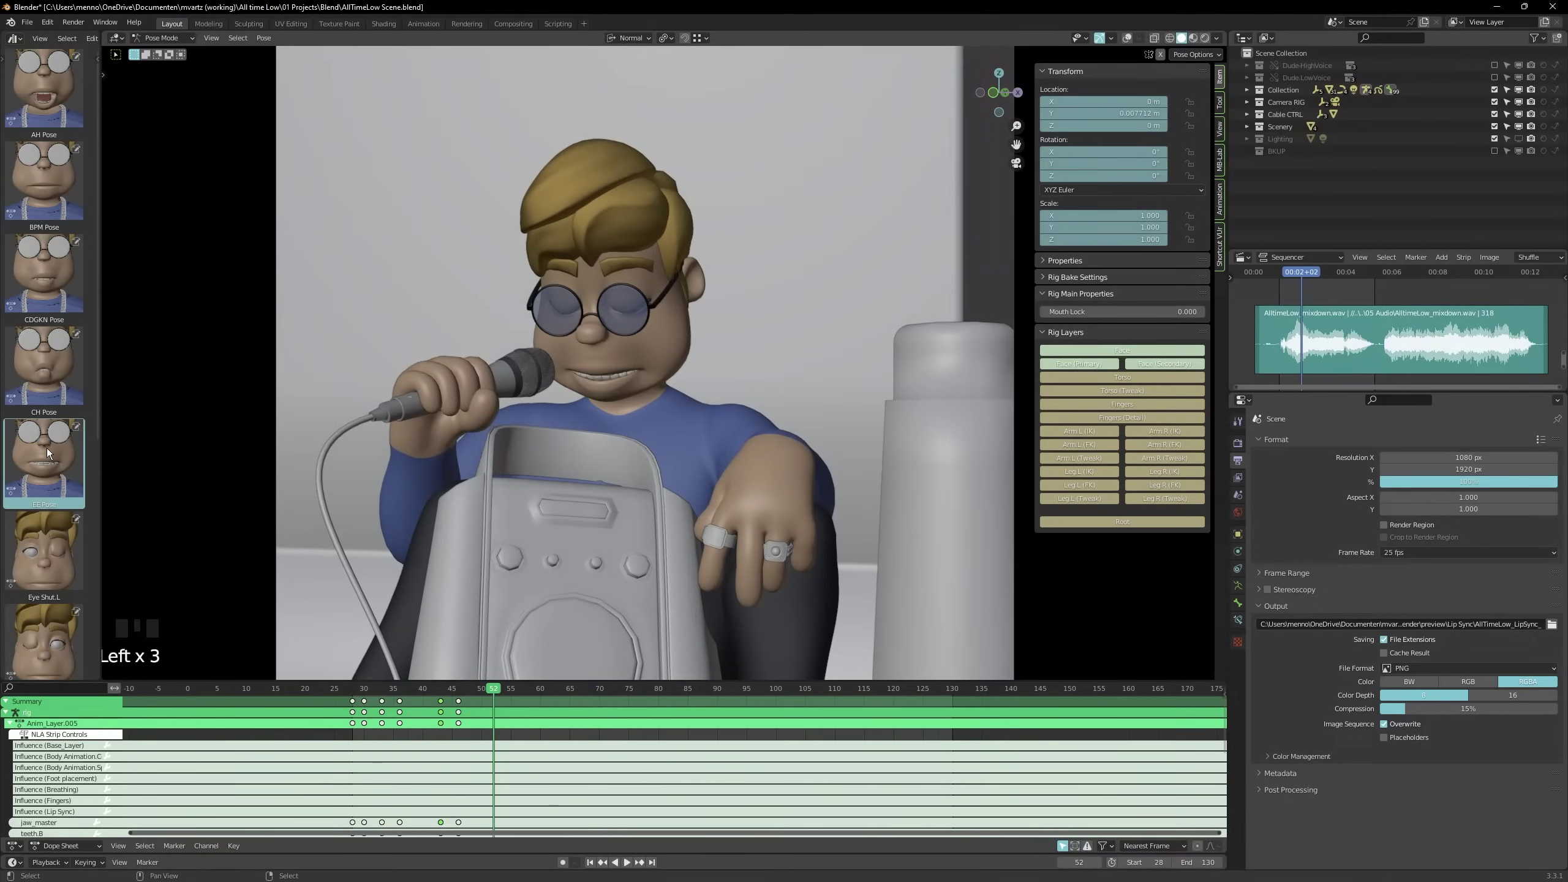
key("i")
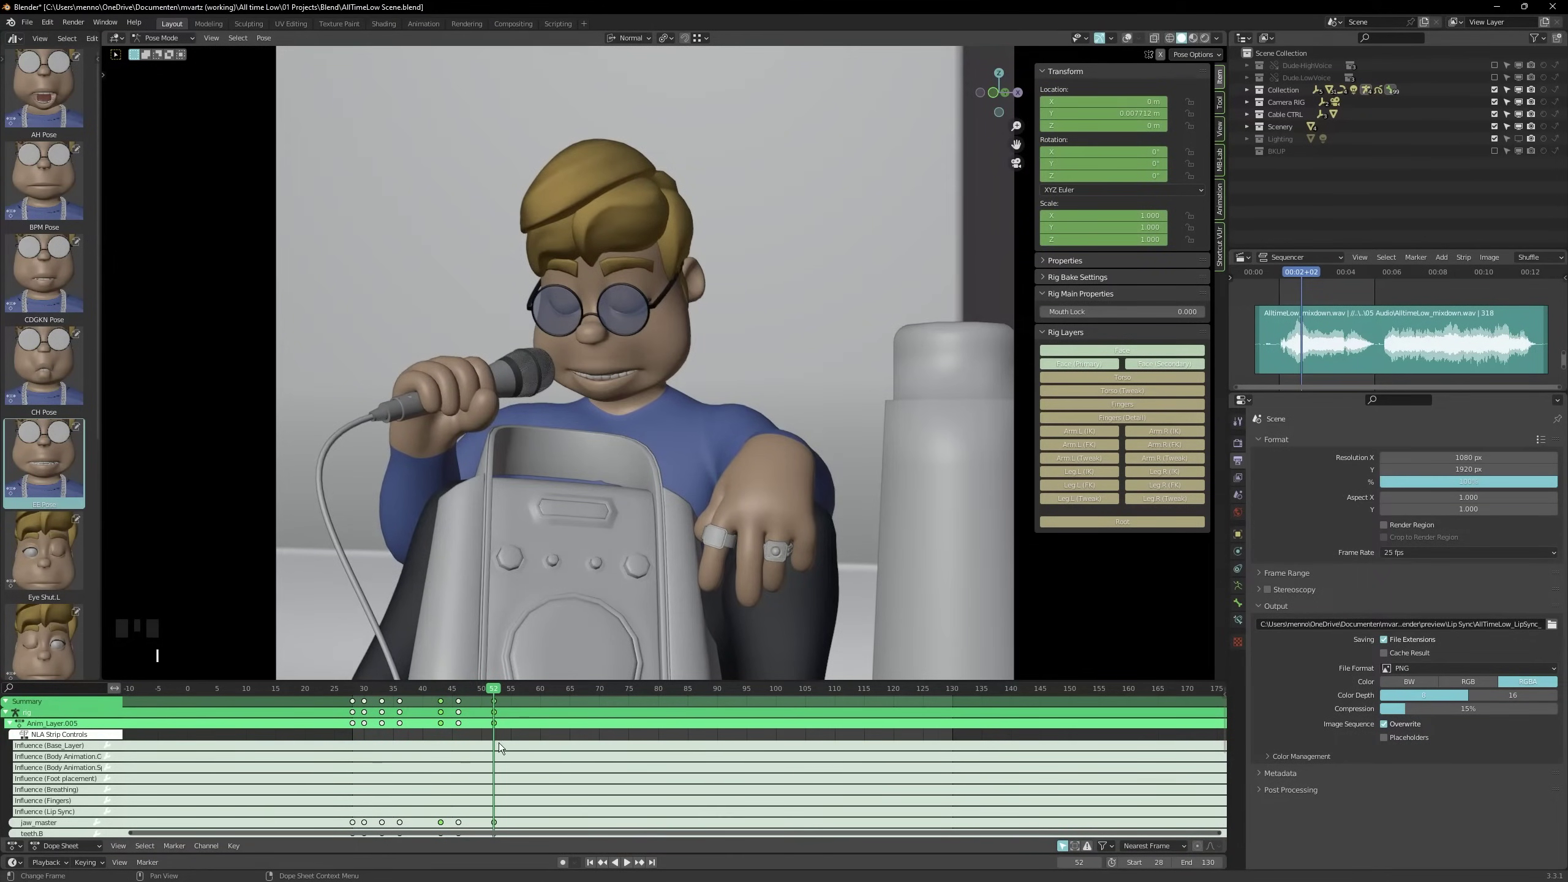
Keyframe the in-between mouth shape at frame 50 and move that keyframe onto frame 49
left_click_drag(493, 692, 485, 696)
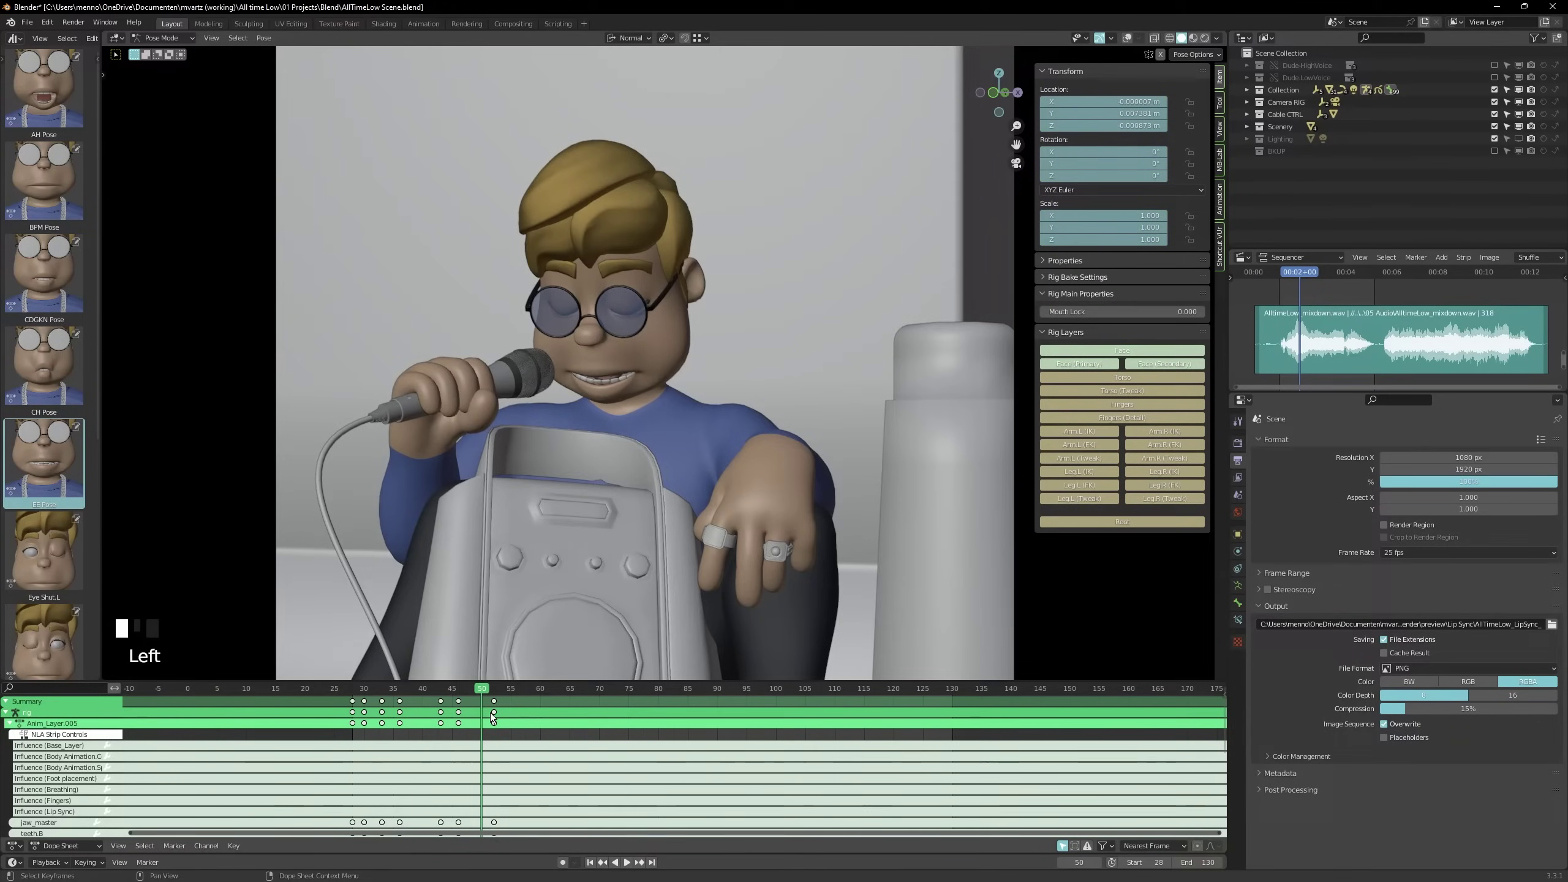
key("i")
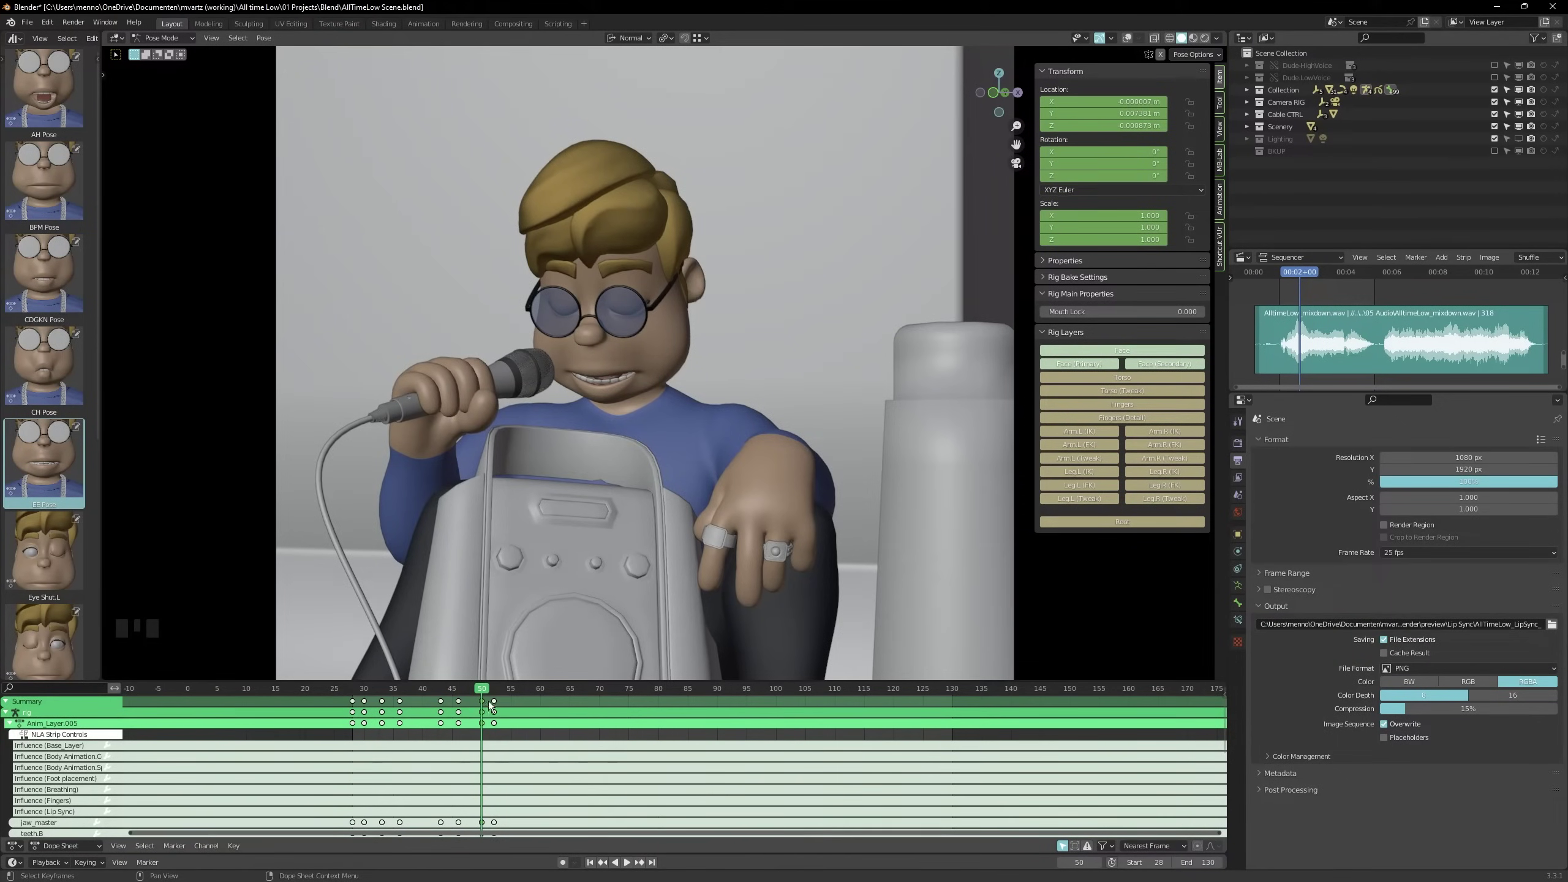
left_click_drag(483, 693, 474, 694)
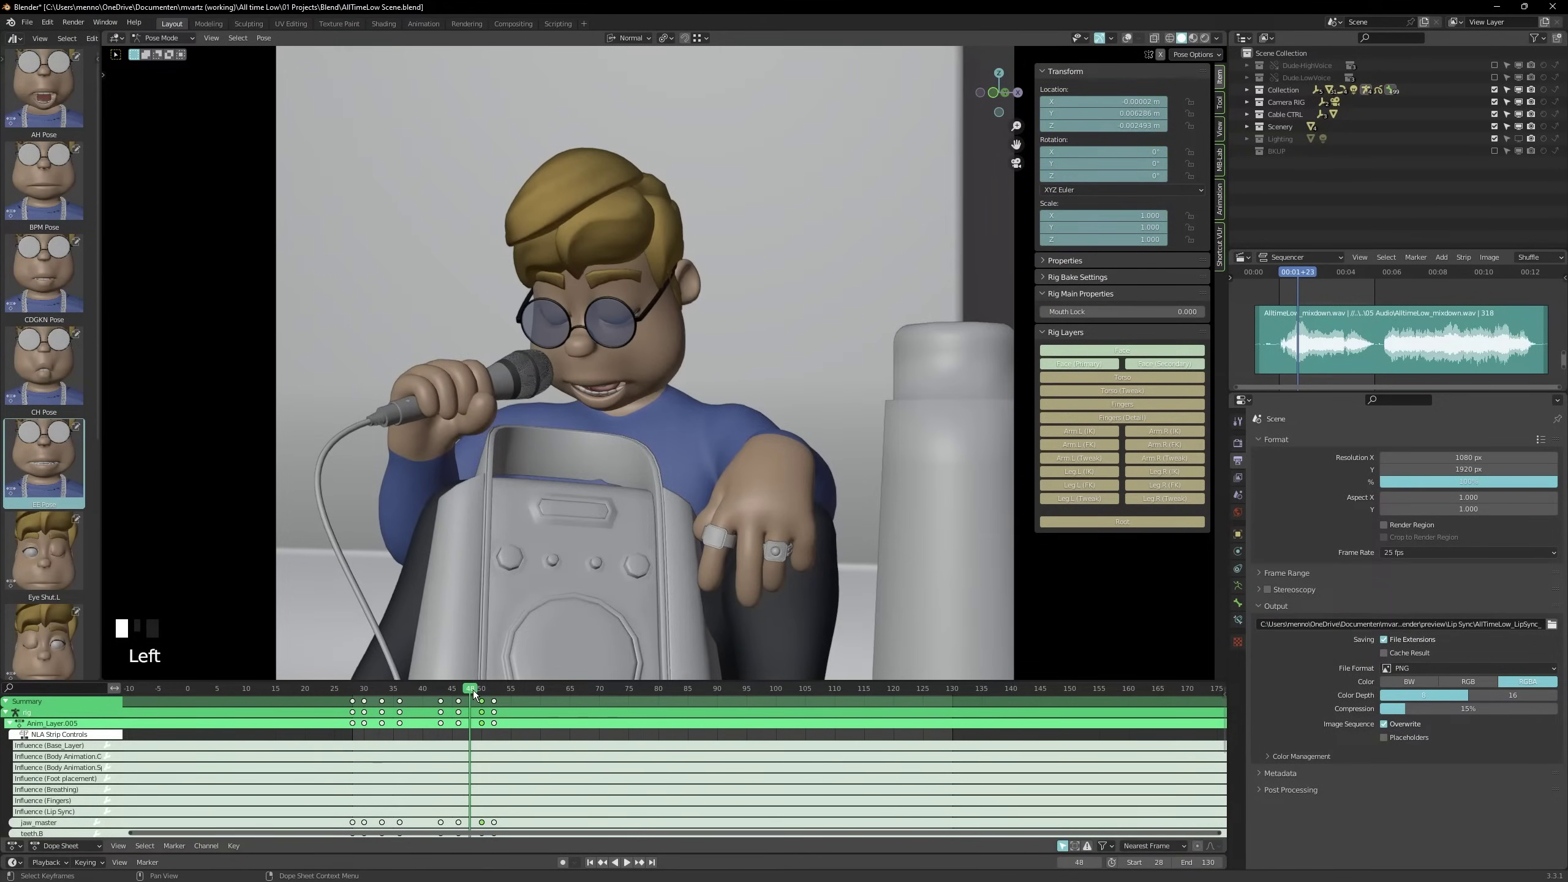
key("Left")
key("Left")
key("Right")
key("Right")
key("Right")
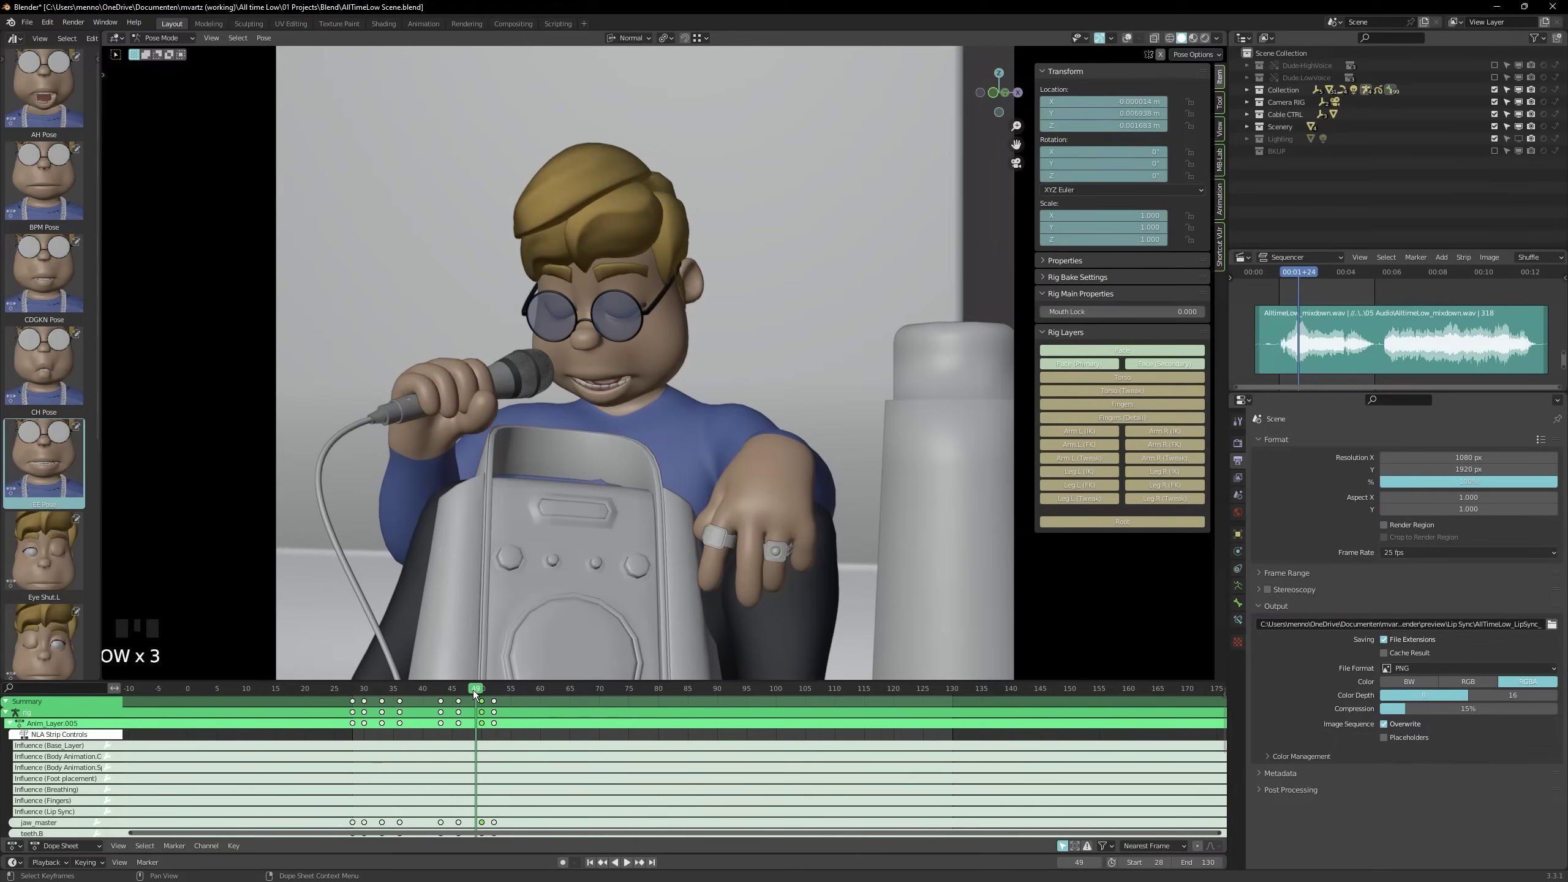
key("g")
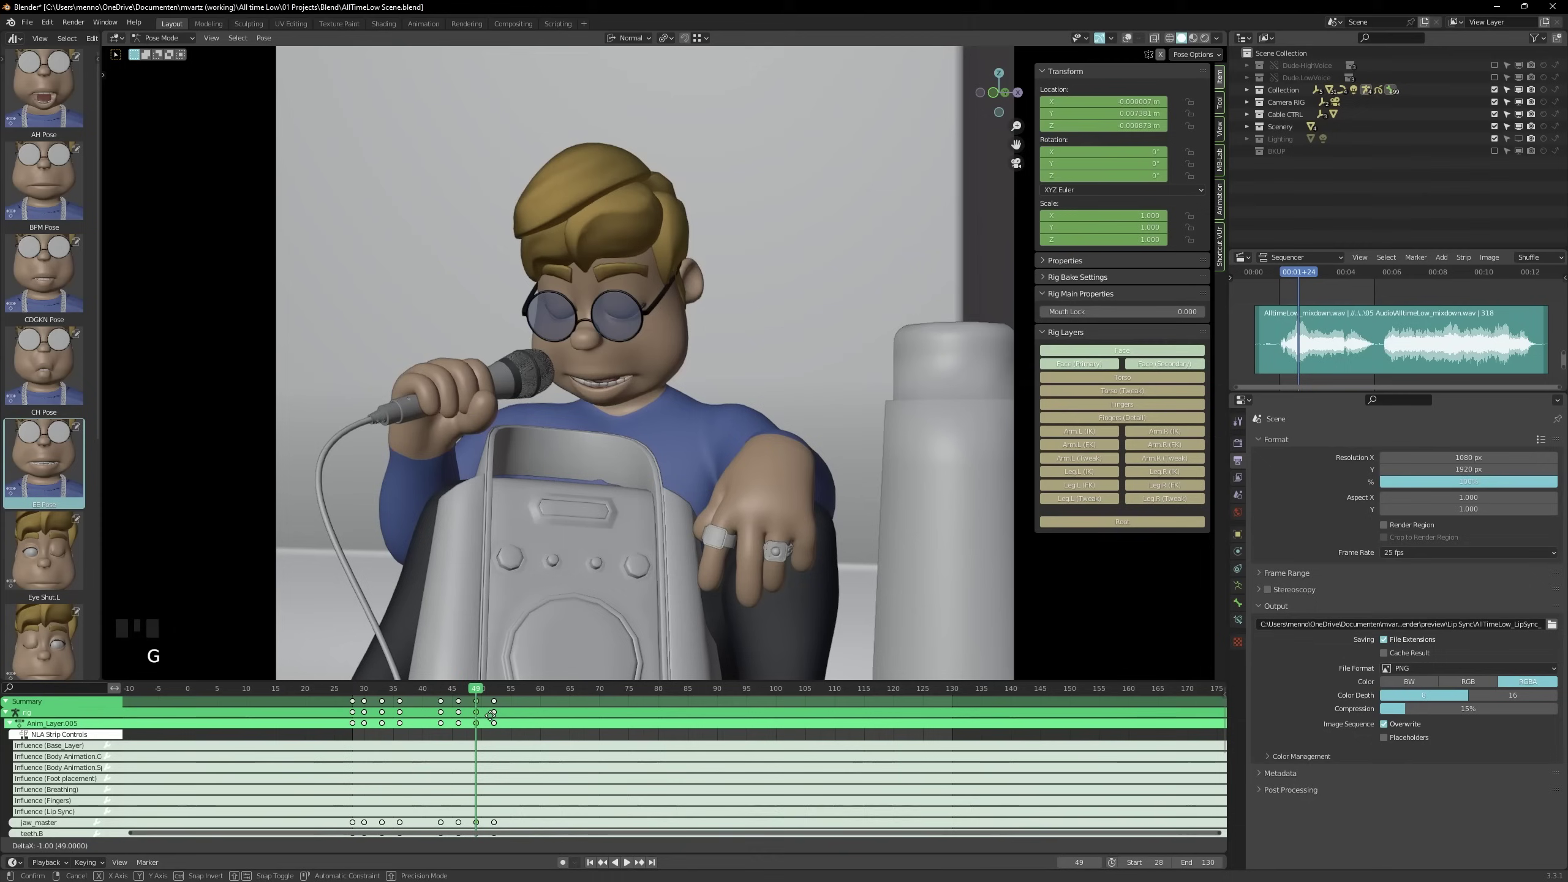
left_click(491, 716)
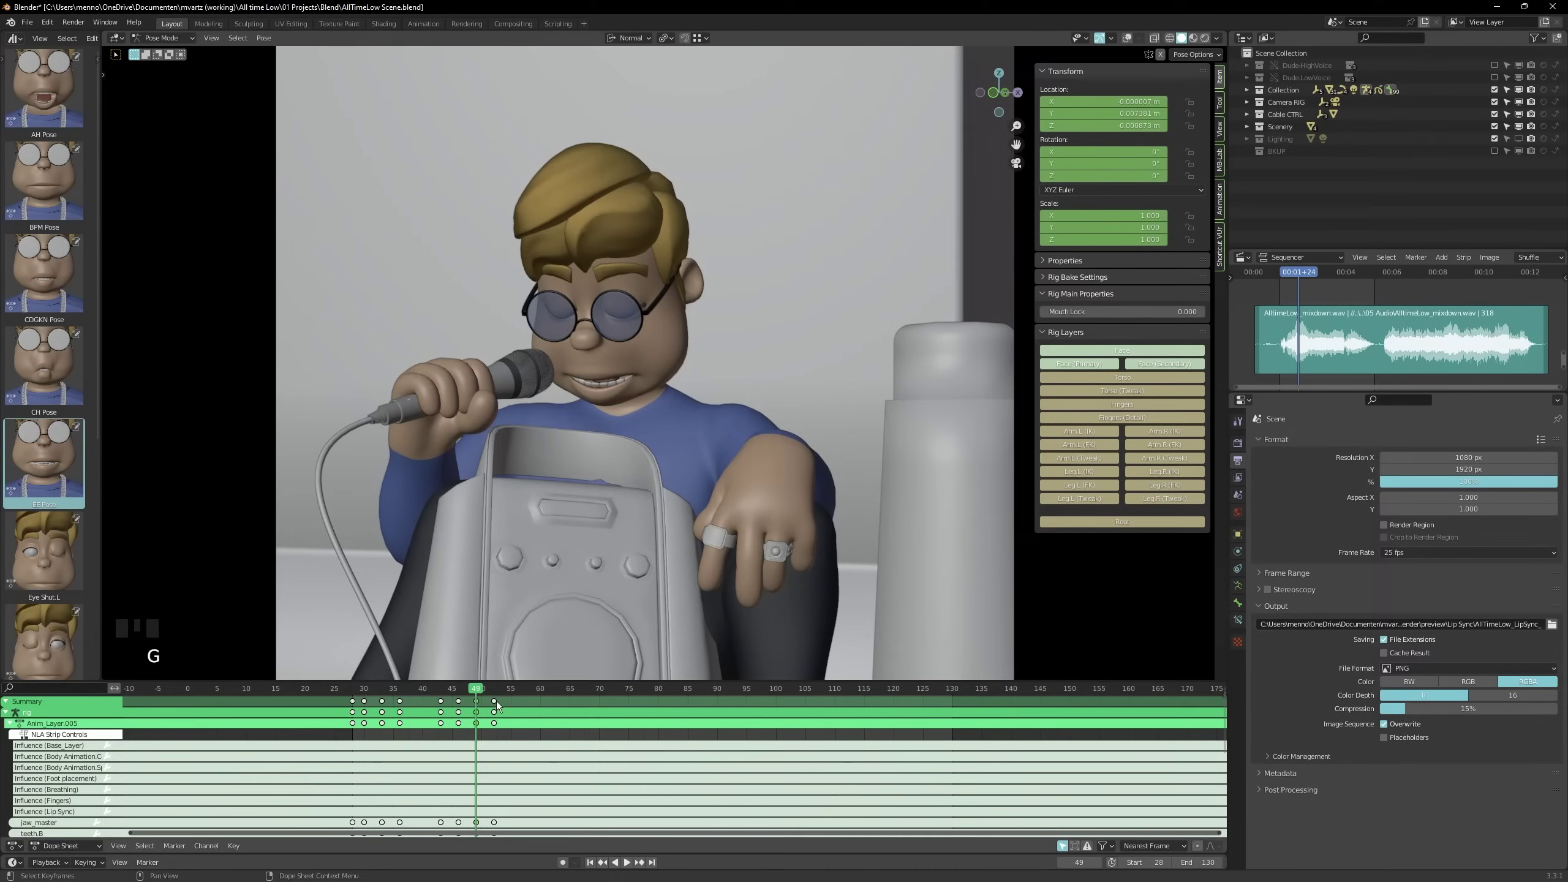
Apply the BPM Pose at frame 55 and insert a keyframe for the mouth controls
key("Right")
key("Right")
key("Right")
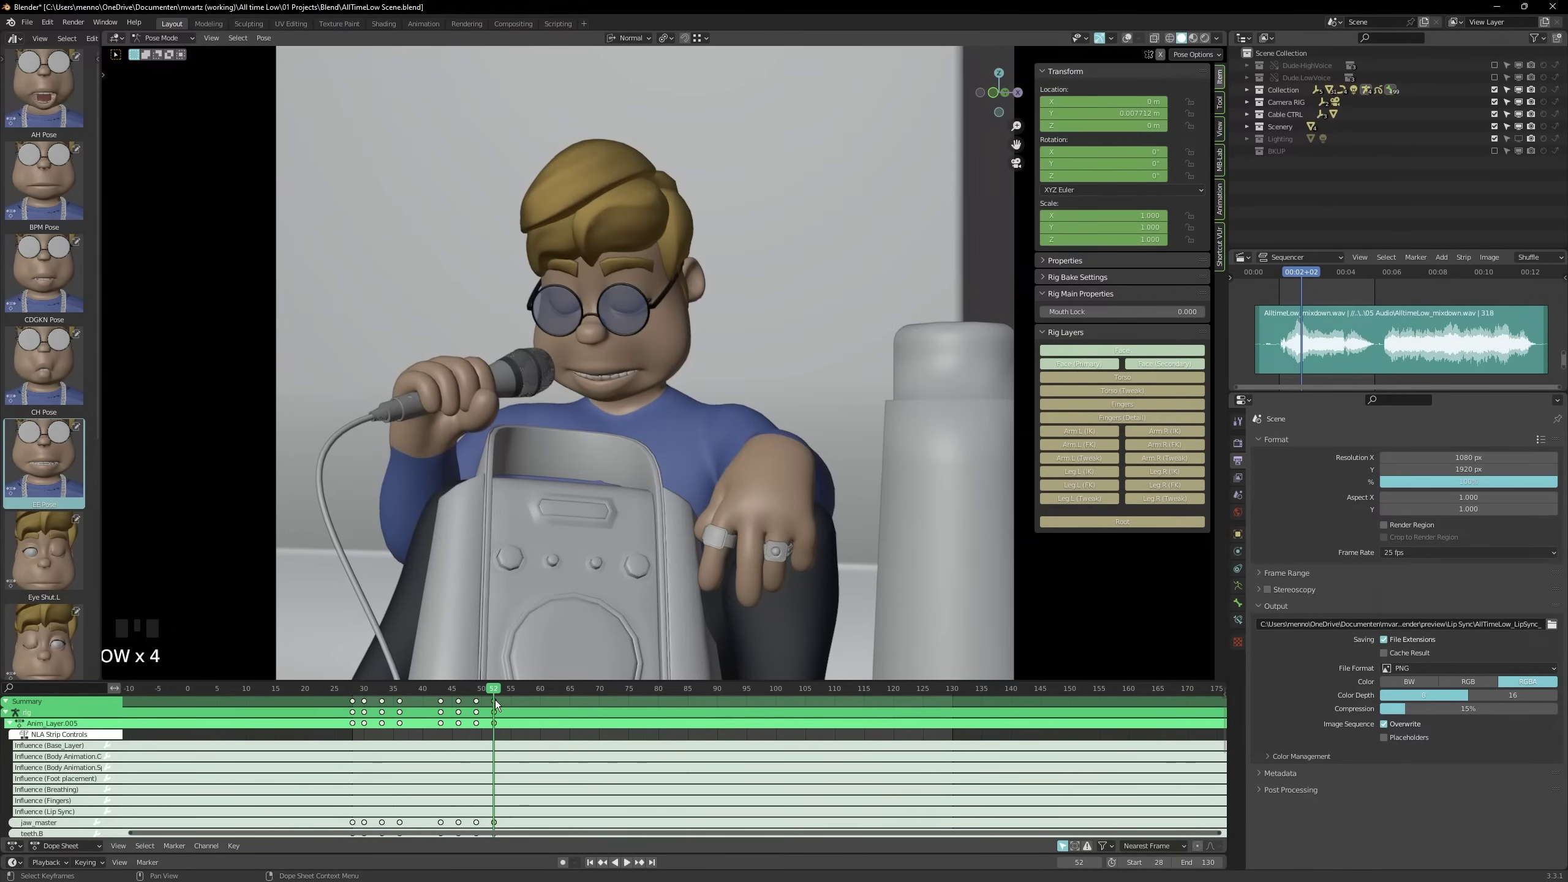
key("Right")
key("Right")
key("Right")
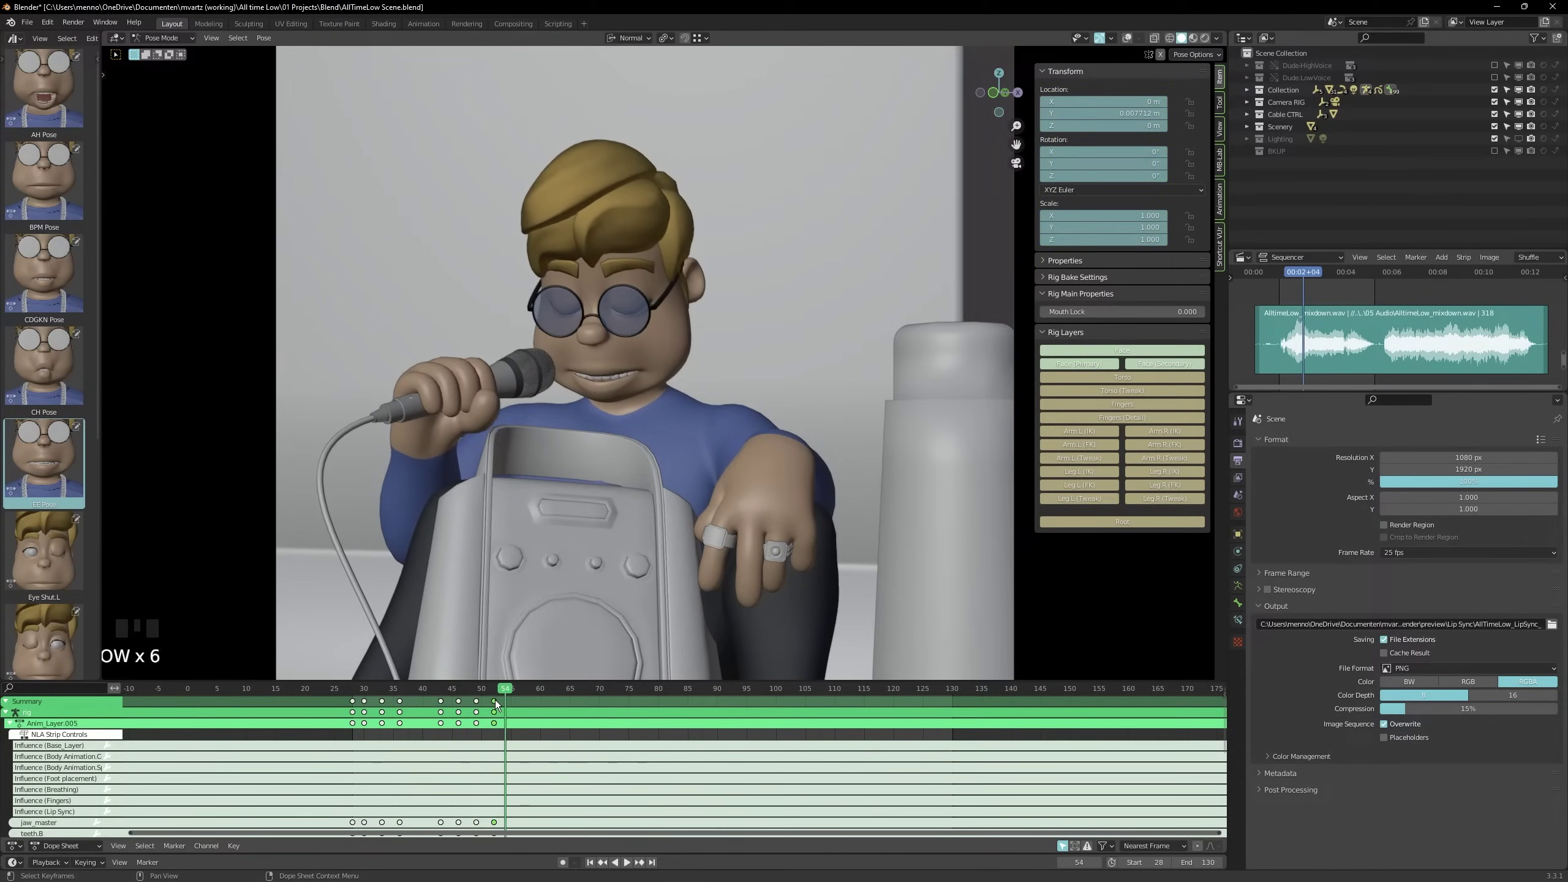
key("Left")
key("Left")
key("Left")
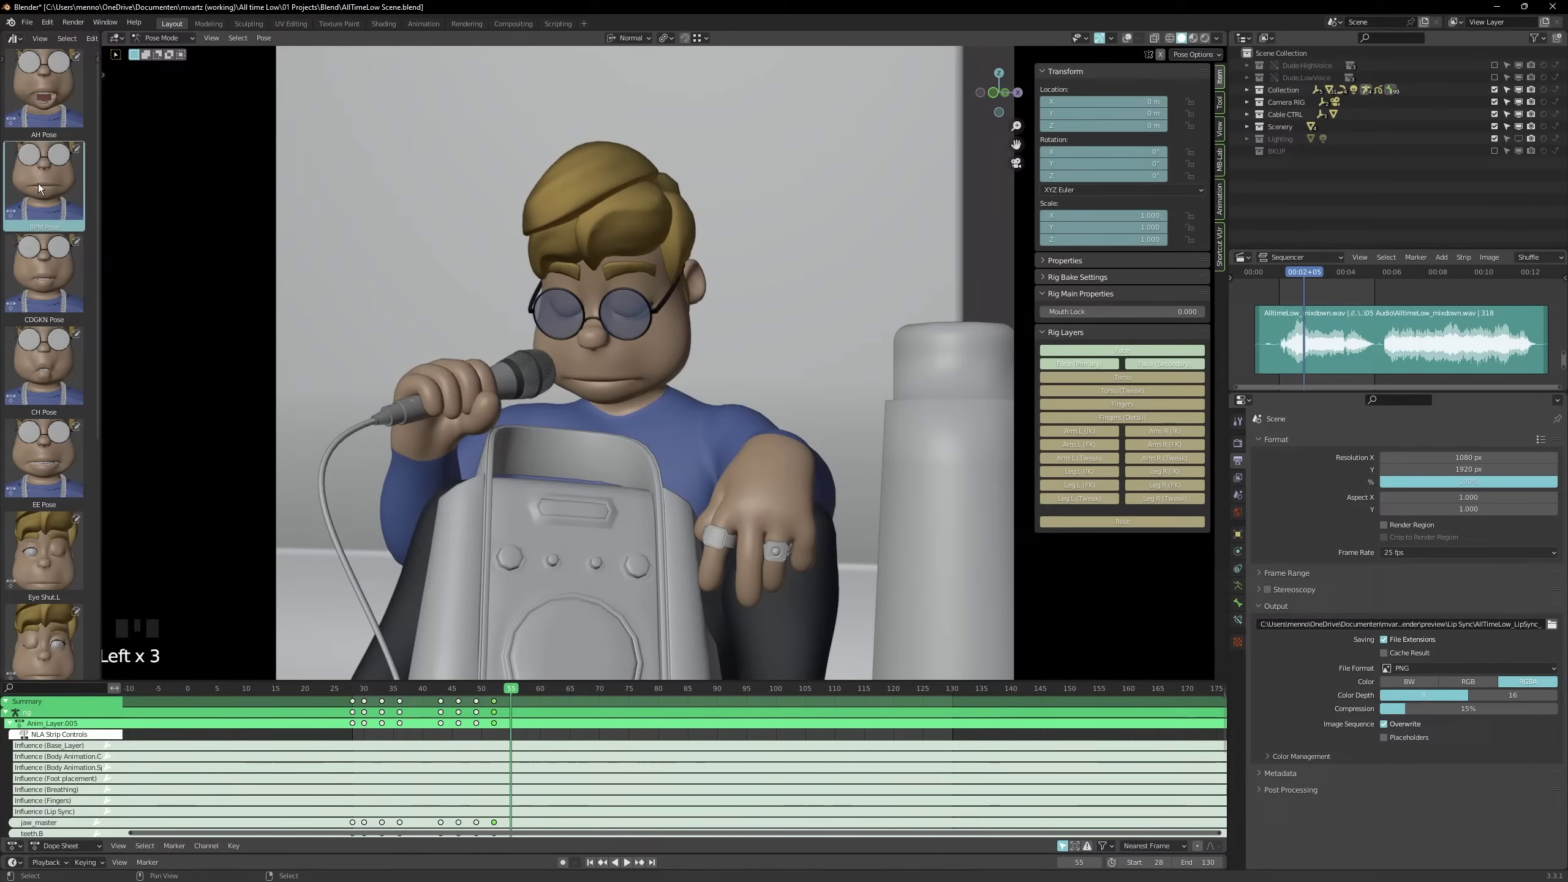
key("i")
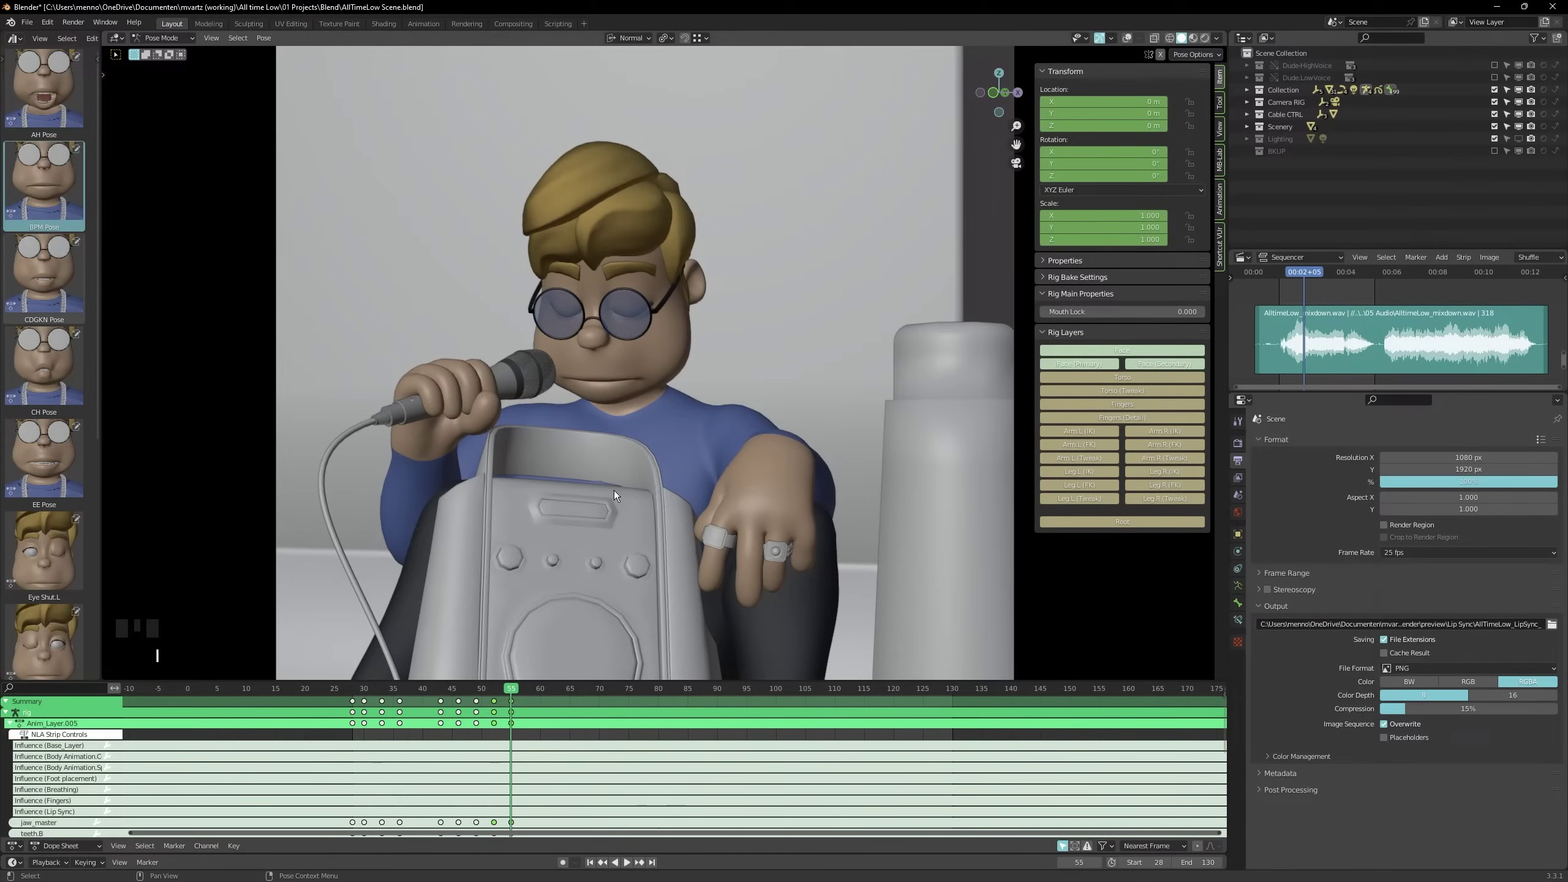
Play back the lip sync up to frame 47 to check the mouth timing
key("d")
key("shift+Left")
key("d")
key("space")
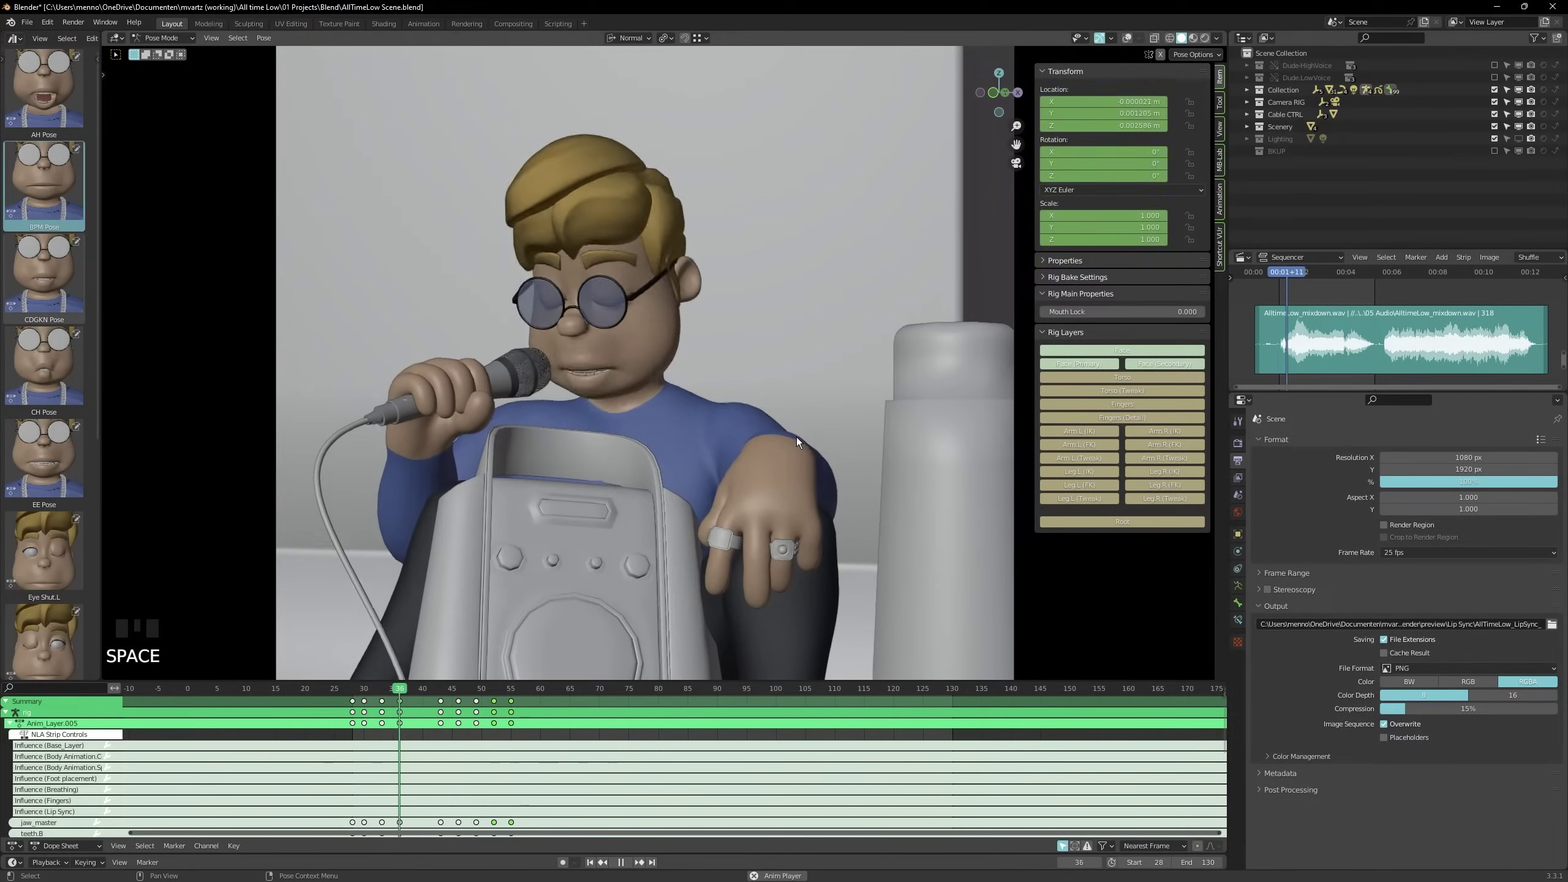
key("space")
key("Left")
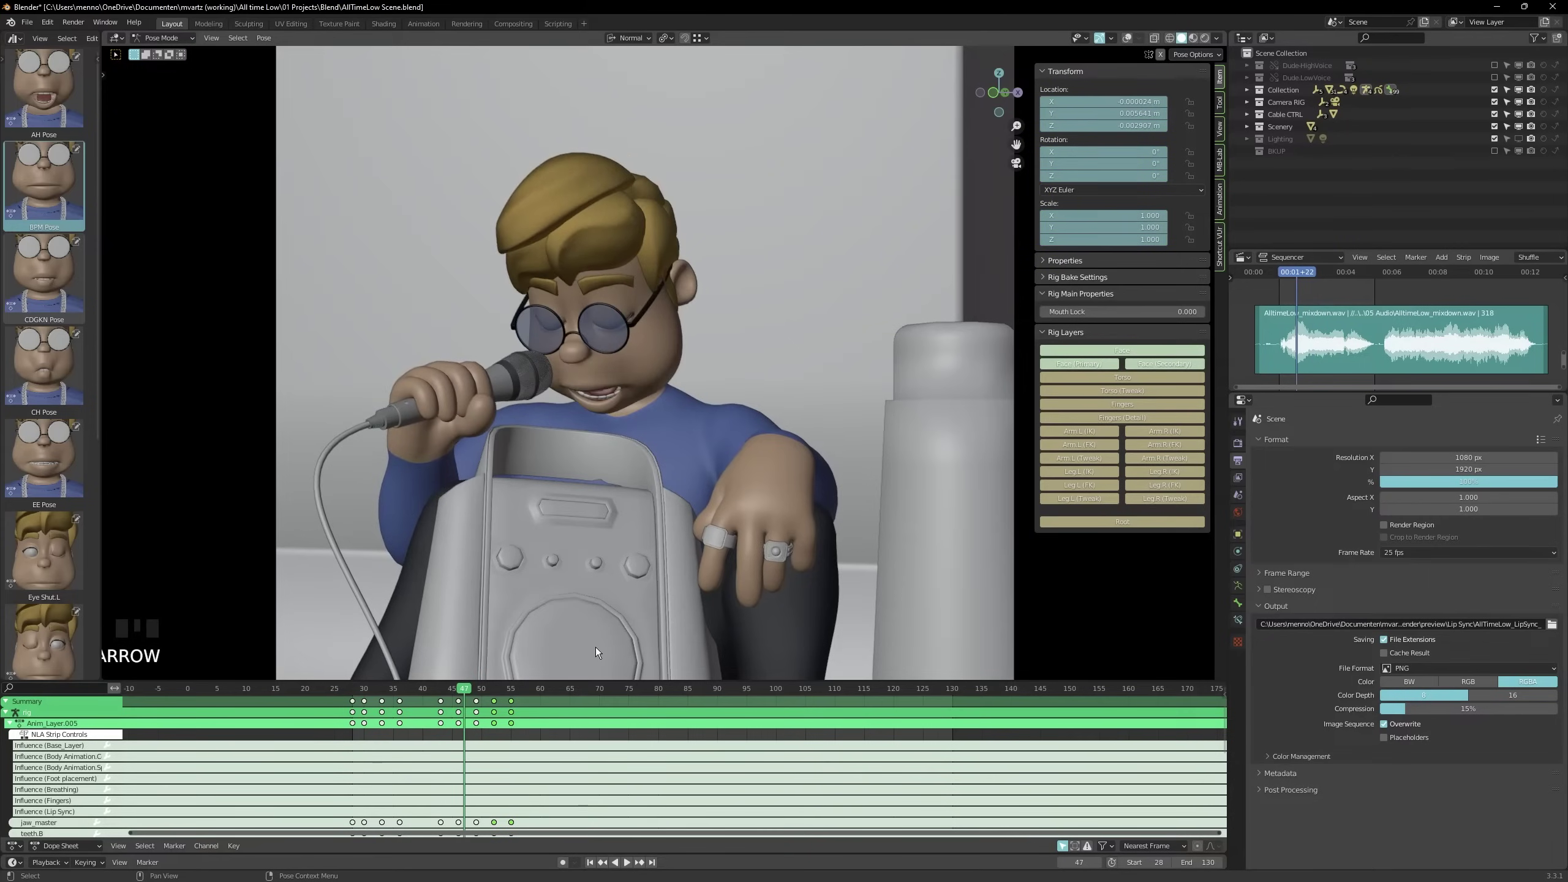
Keyframe the in-between mouth shape at frame 47 and move that keyframe onto frame 48
right_click(595, 648)
left_click(596, 648)
key("alt+a")
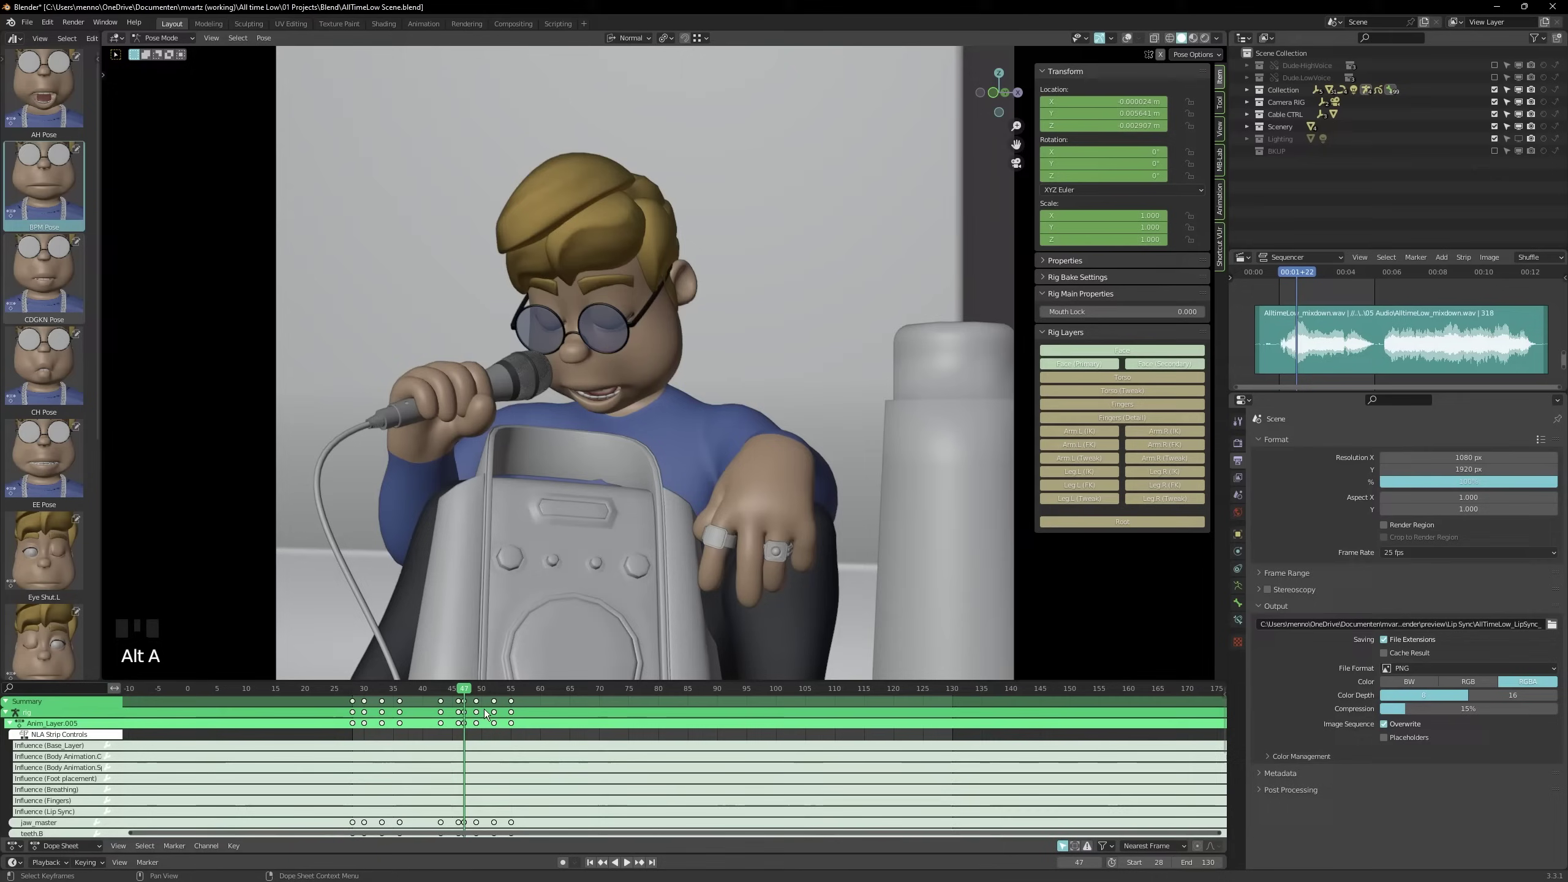
scroll(486, 715, "up", 3)
key("g")
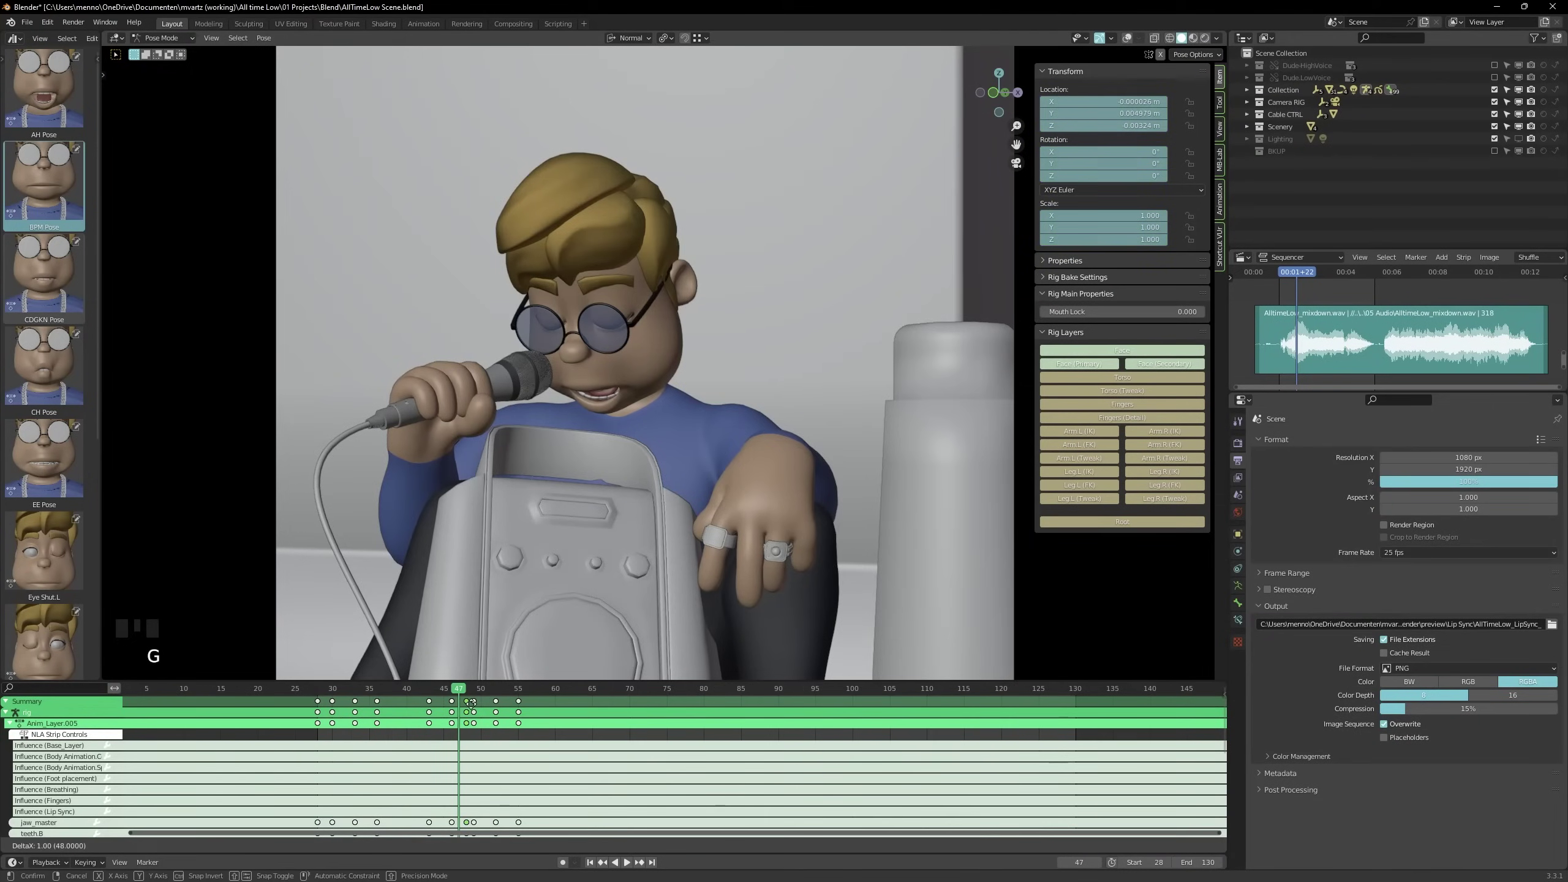
Move the frame 49 mouth keyframe to frame 51 and the frame 52 keyframe to frame 53
left_click(473, 709)
key("g")
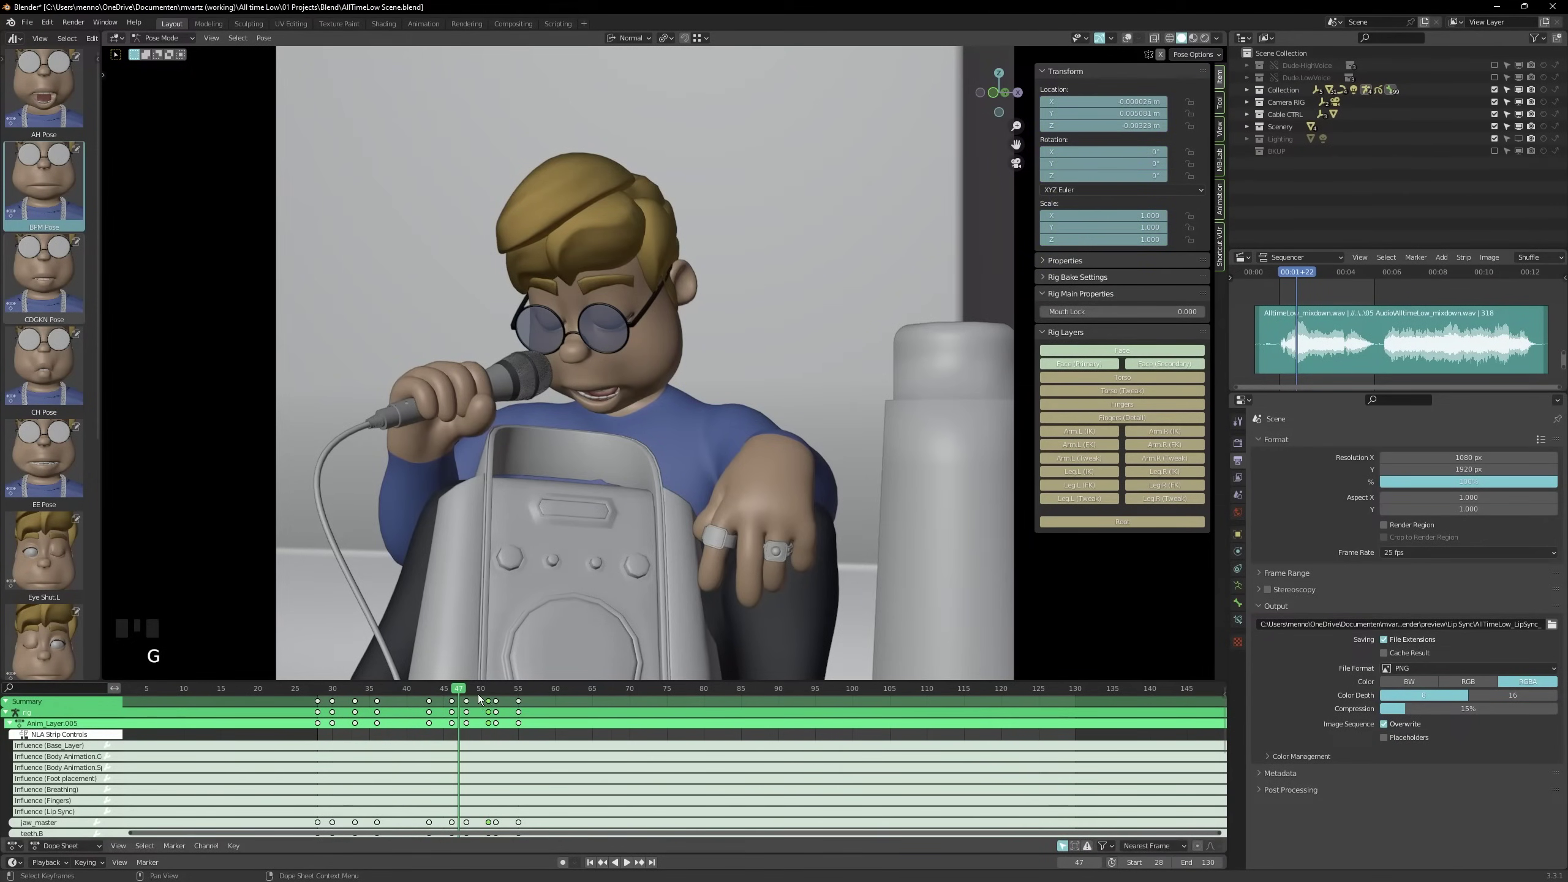
left_click(520, 706)
Play back the lip sync repeatedly from frames 41, 39 and 32 to check the retimed mouth keyframes
left_click_drag(445, 692, 421, 689)
key("space")
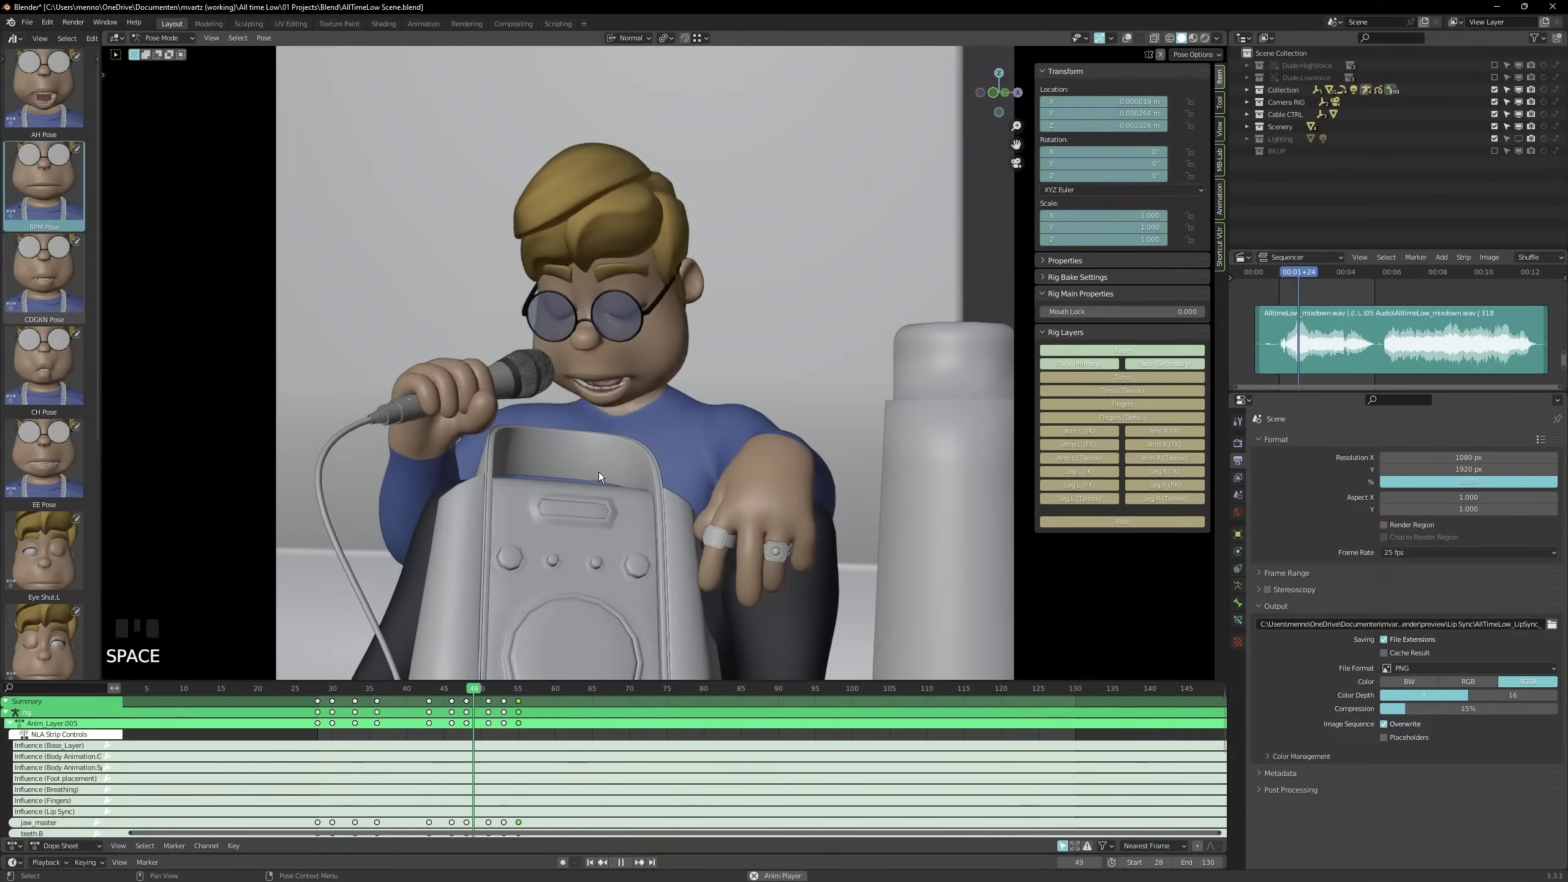
key("space")
left_click(417, 695)
key("space")
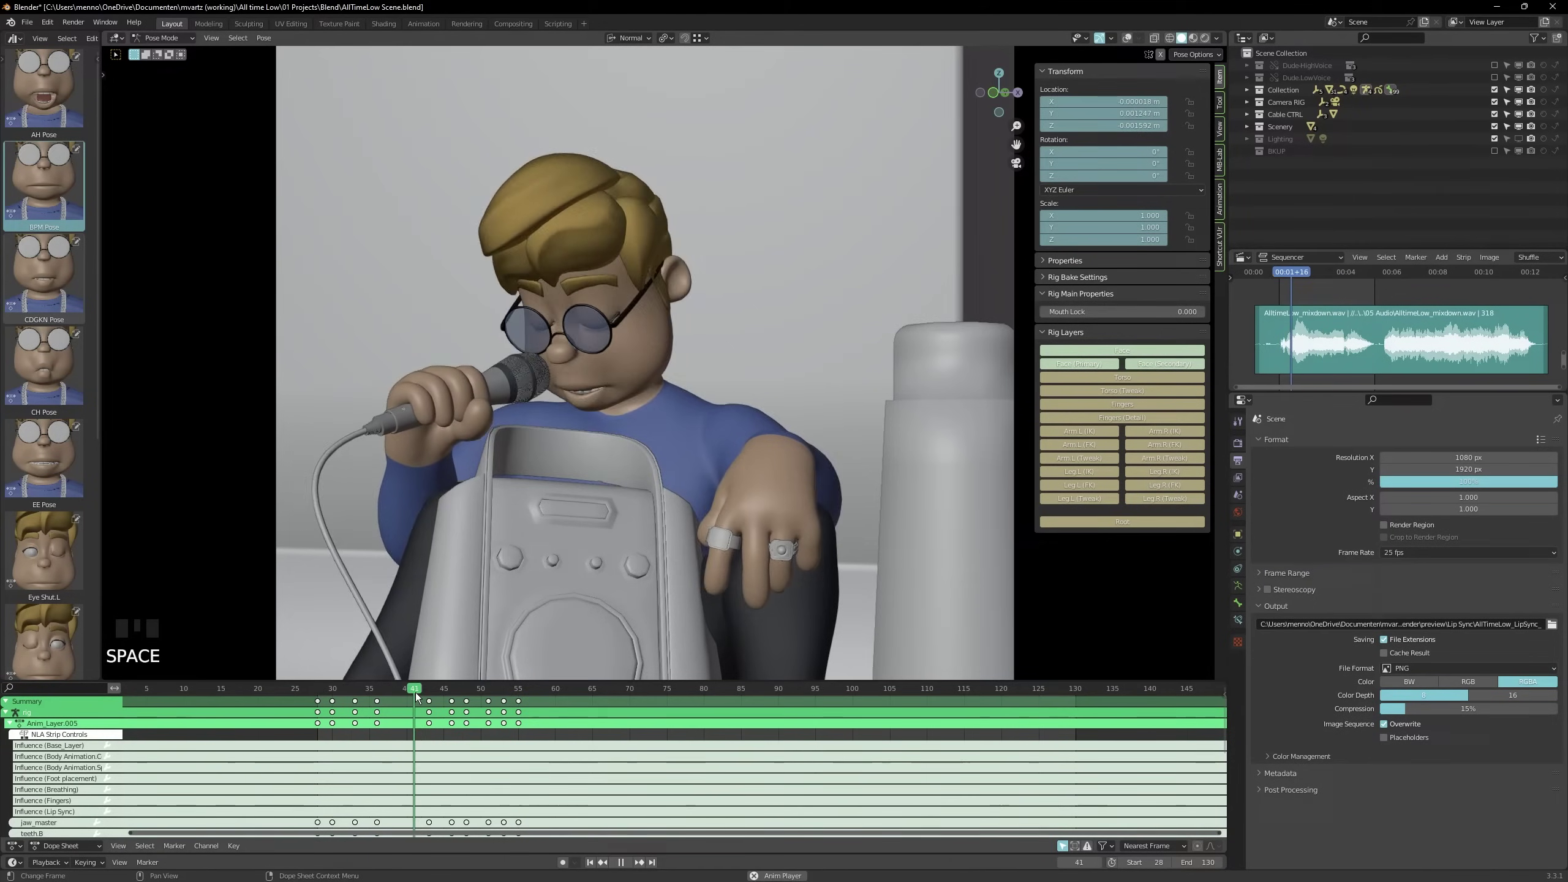
left_click(400, 690)
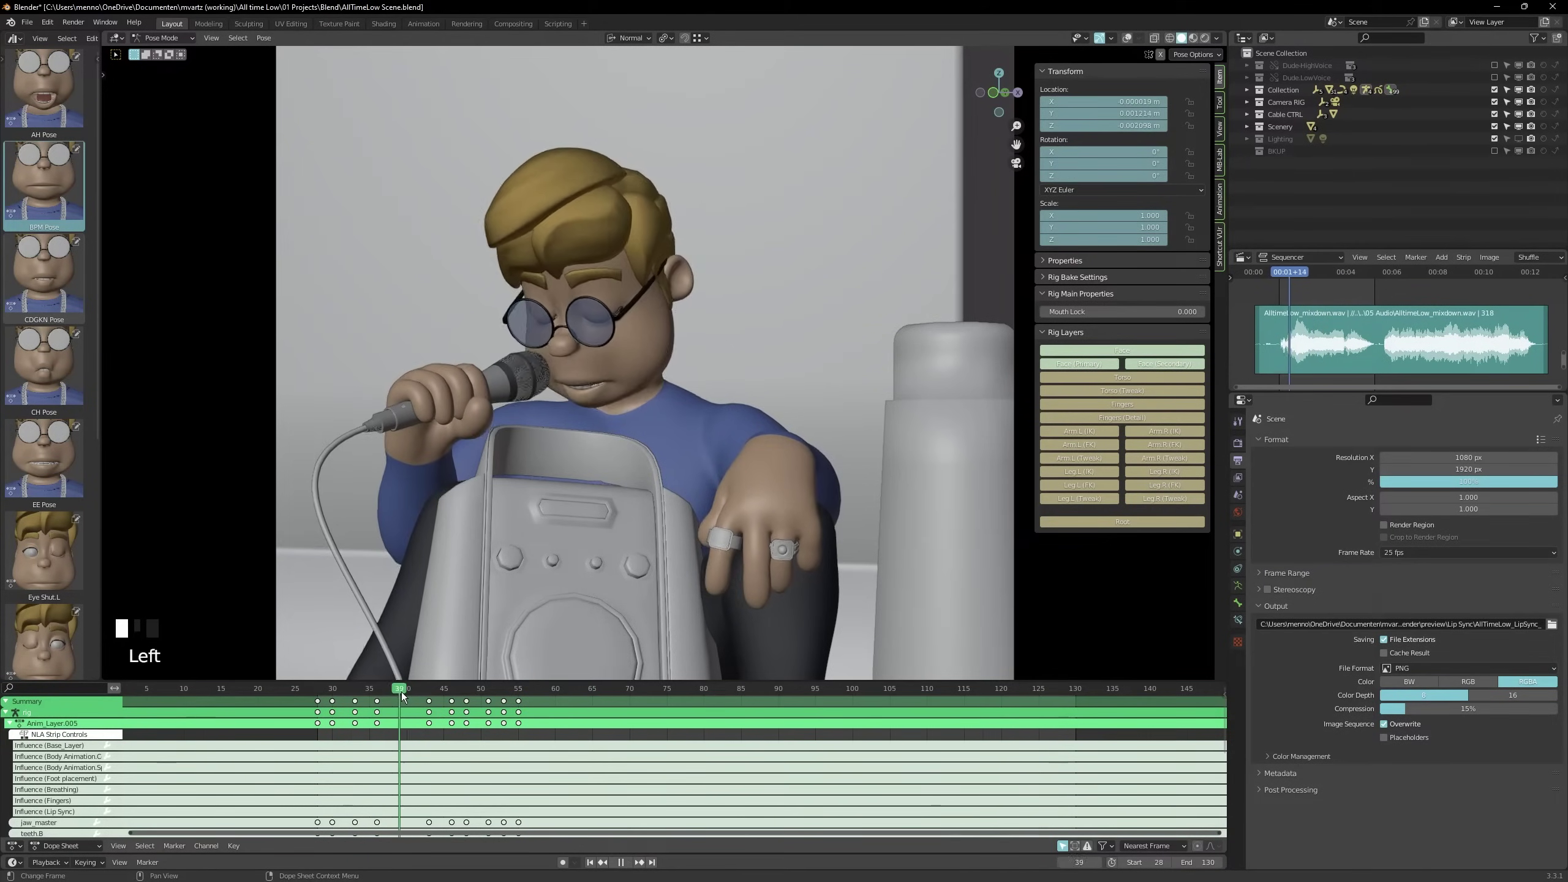
key("space")
key("space")
left_click(349, 690)
key("space")
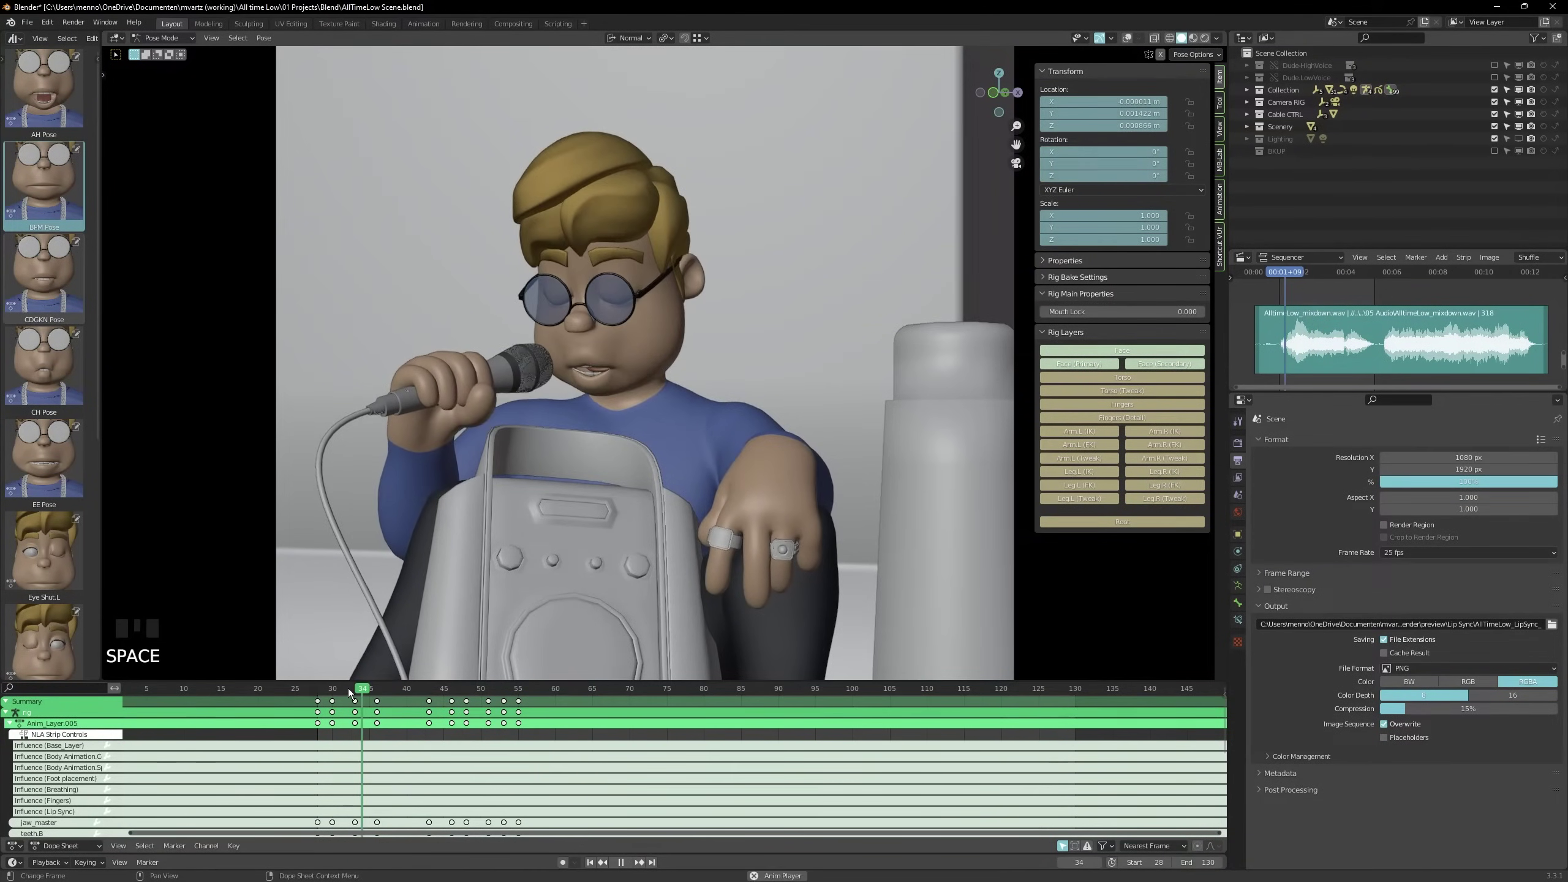
key("space")
key("space")
key("space")
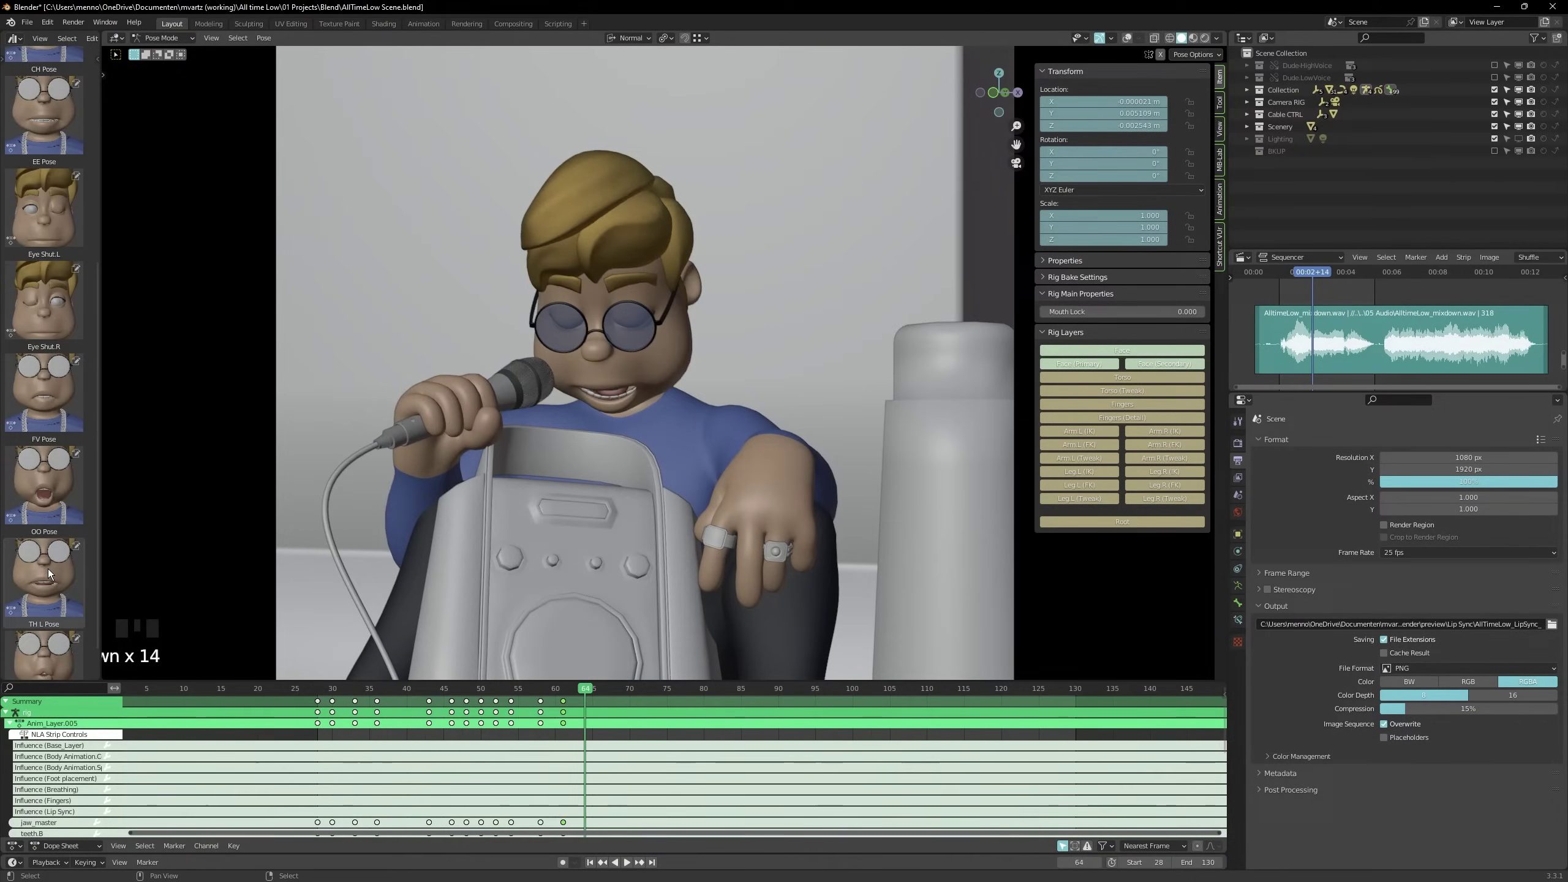
Apply the EE Pose at frame 64 and insert a keyframe for the mouth controls
scroll(54, 494, "up", 4)
left_click(54, 233)
key("Left")
key("Left")
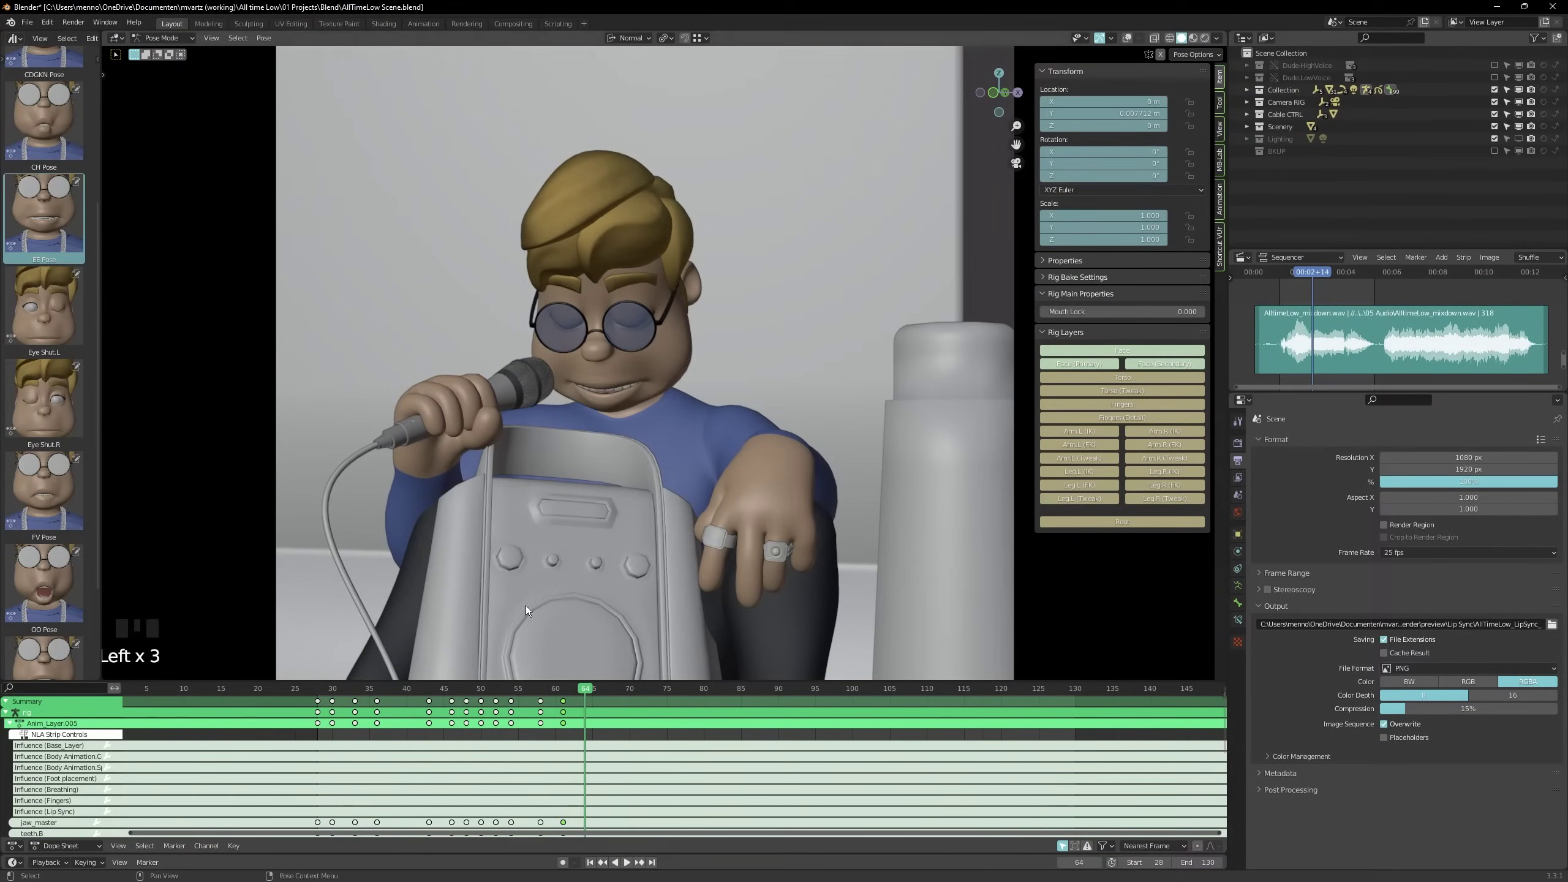
key("i")
left_click(611, 719)
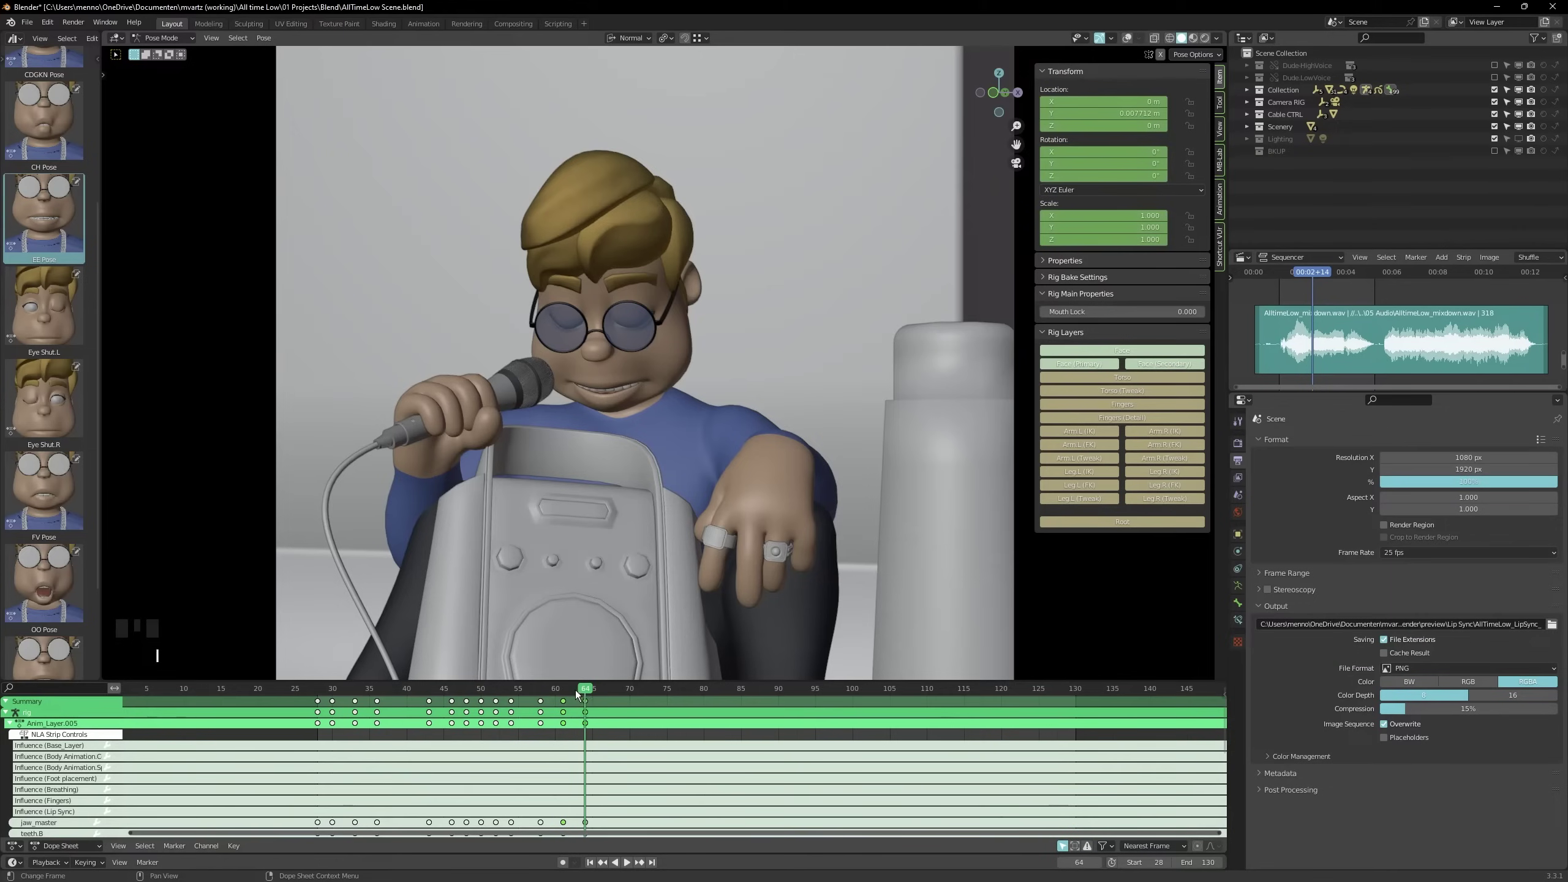
left_click_drag(579, 690, 573, 696)
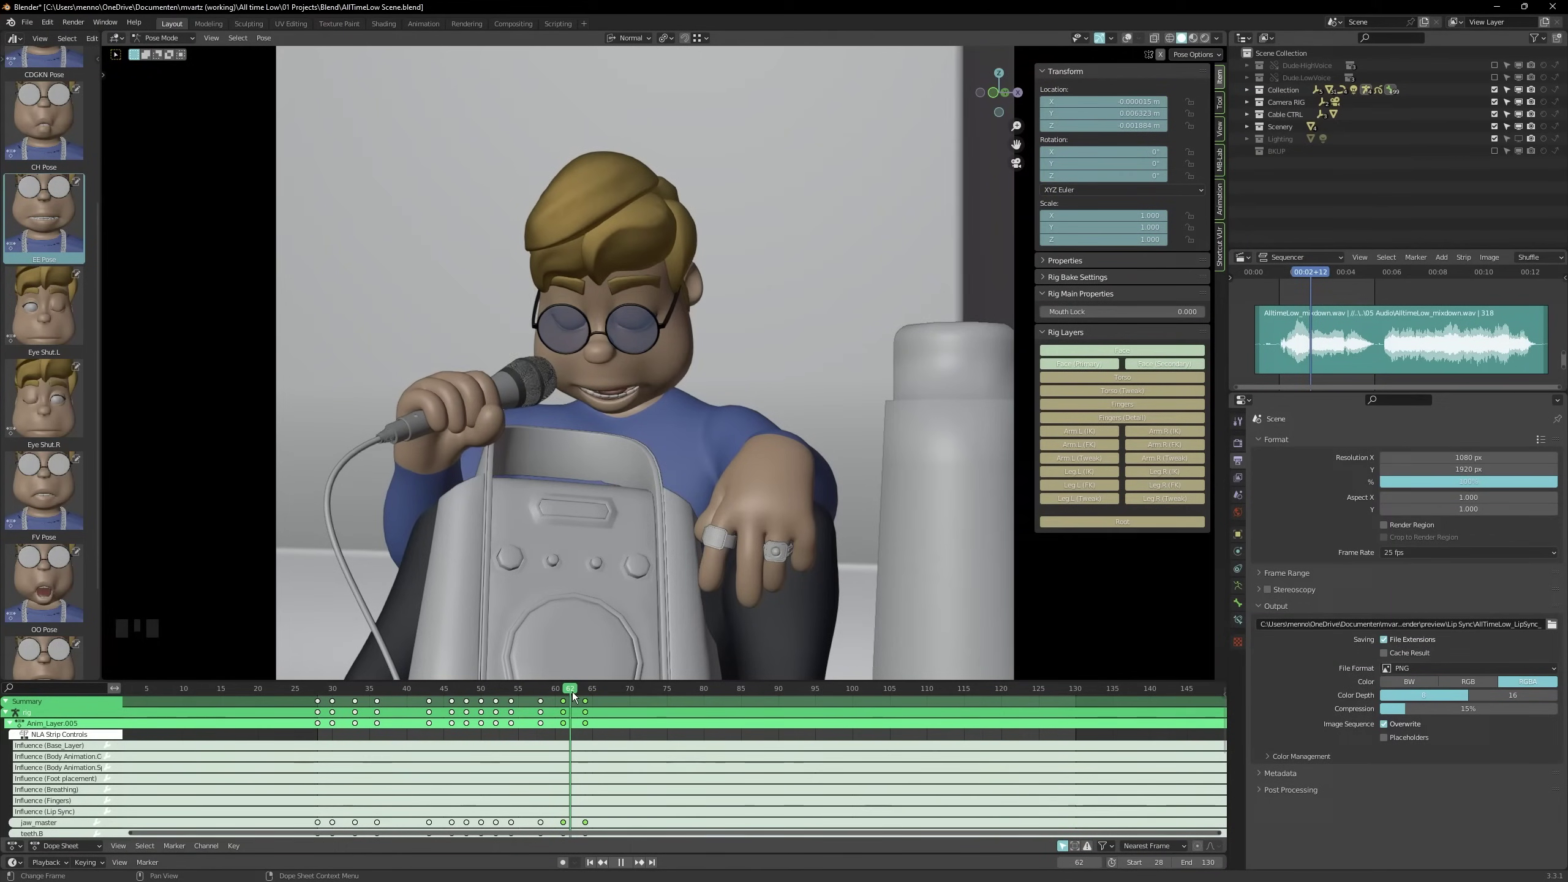
key("i")
left_click(620, 727)
left_click(582, 705)
left_click(572, 702)
key("g")
left_click(586, 704)
Play back the lip sync from about frame 45 and duplicate the frame 64 mouth keyframe to frame 74
left_click(446, 690)
key("space")
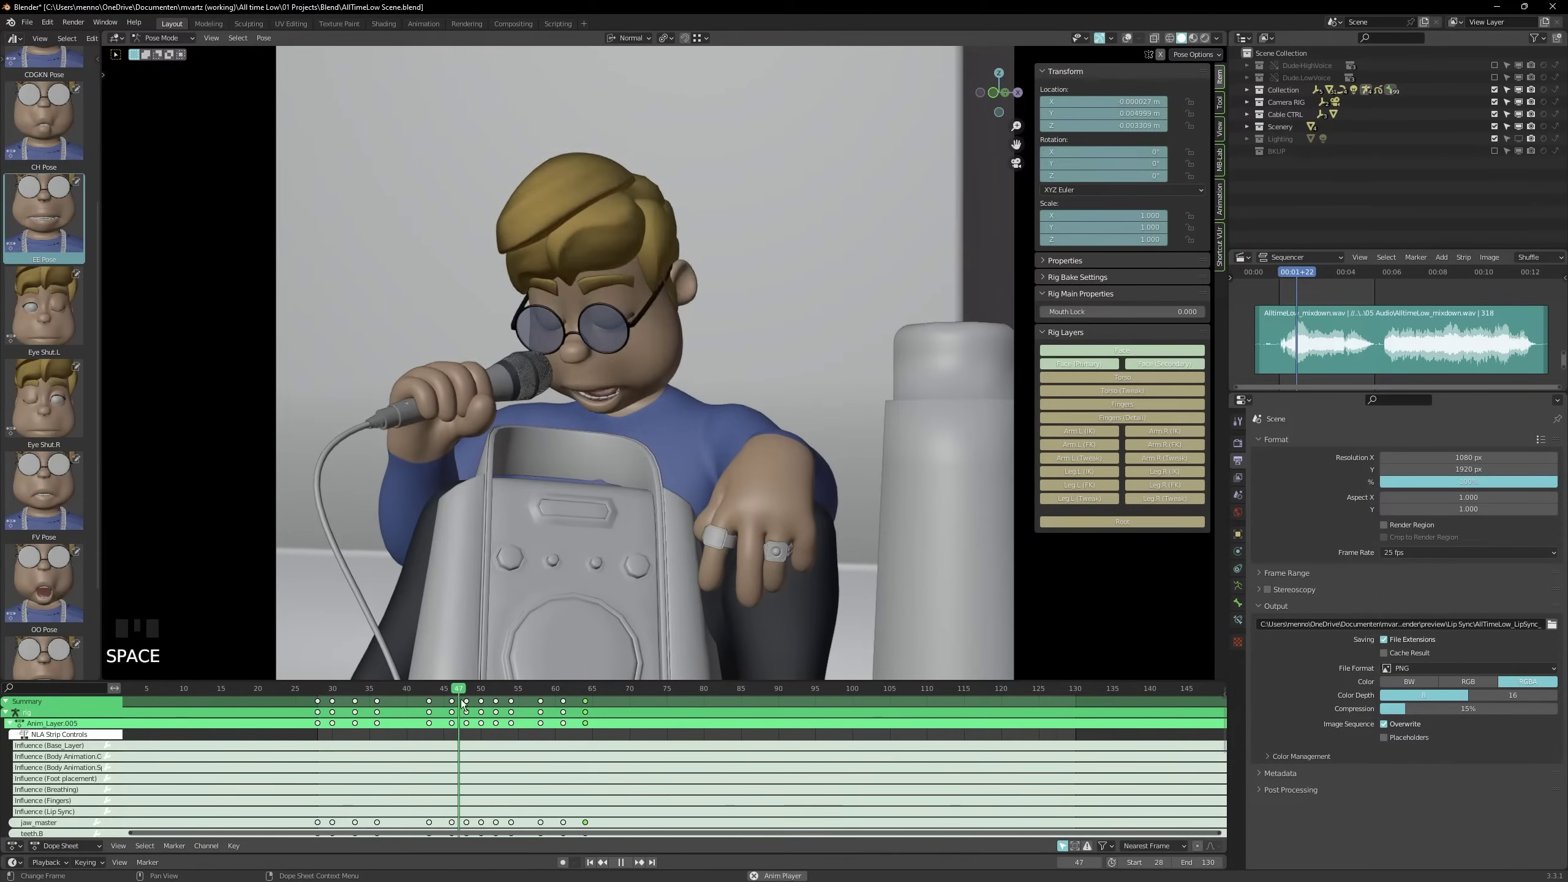
left_click(621, 863)
key("shift+d")
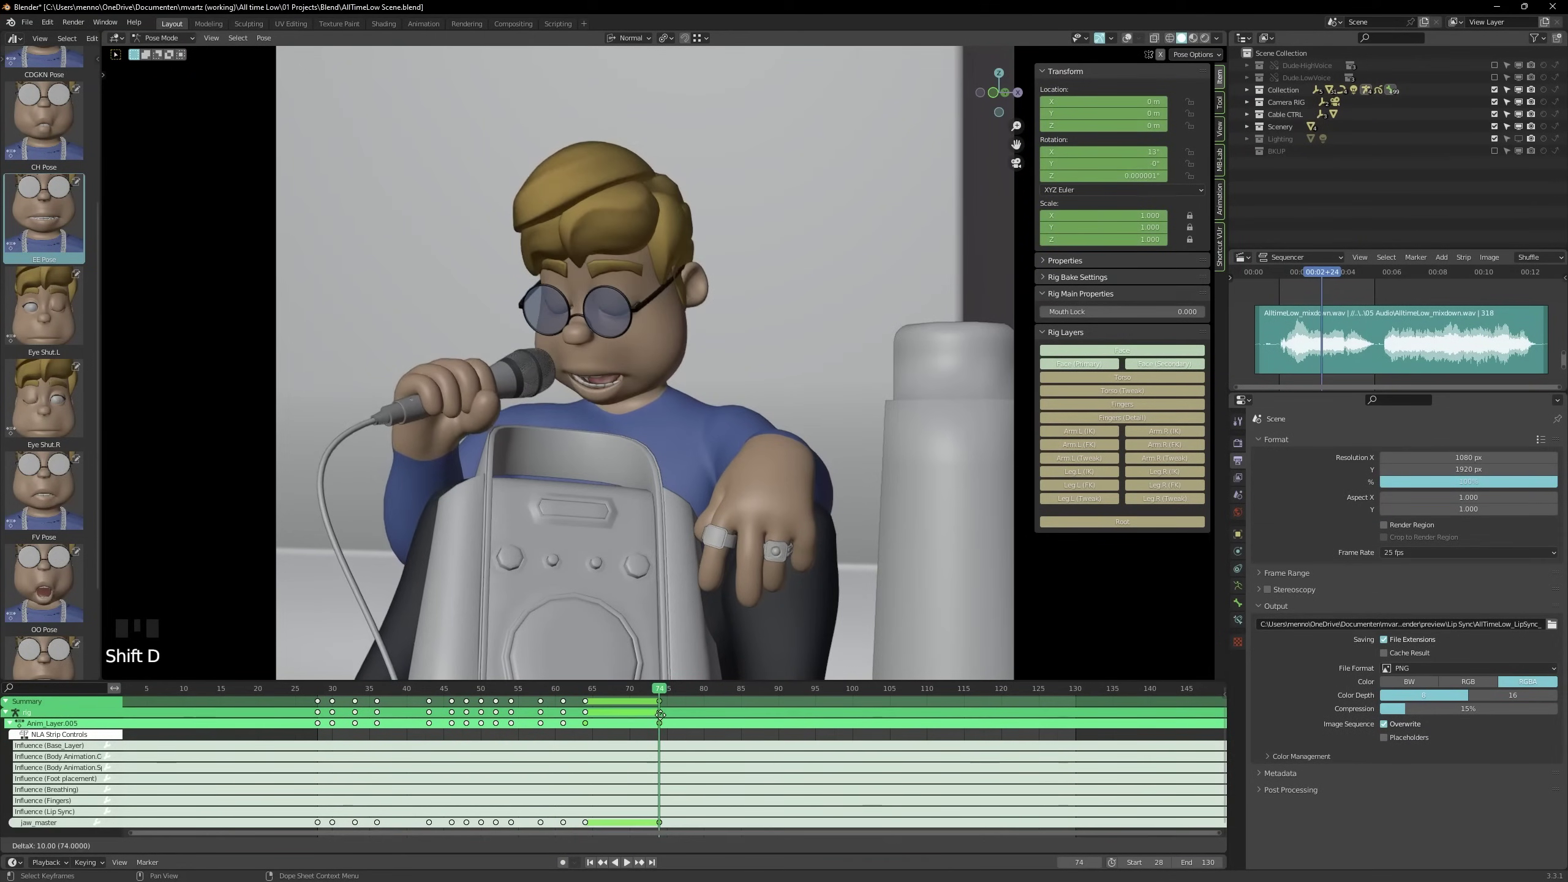
key("d")
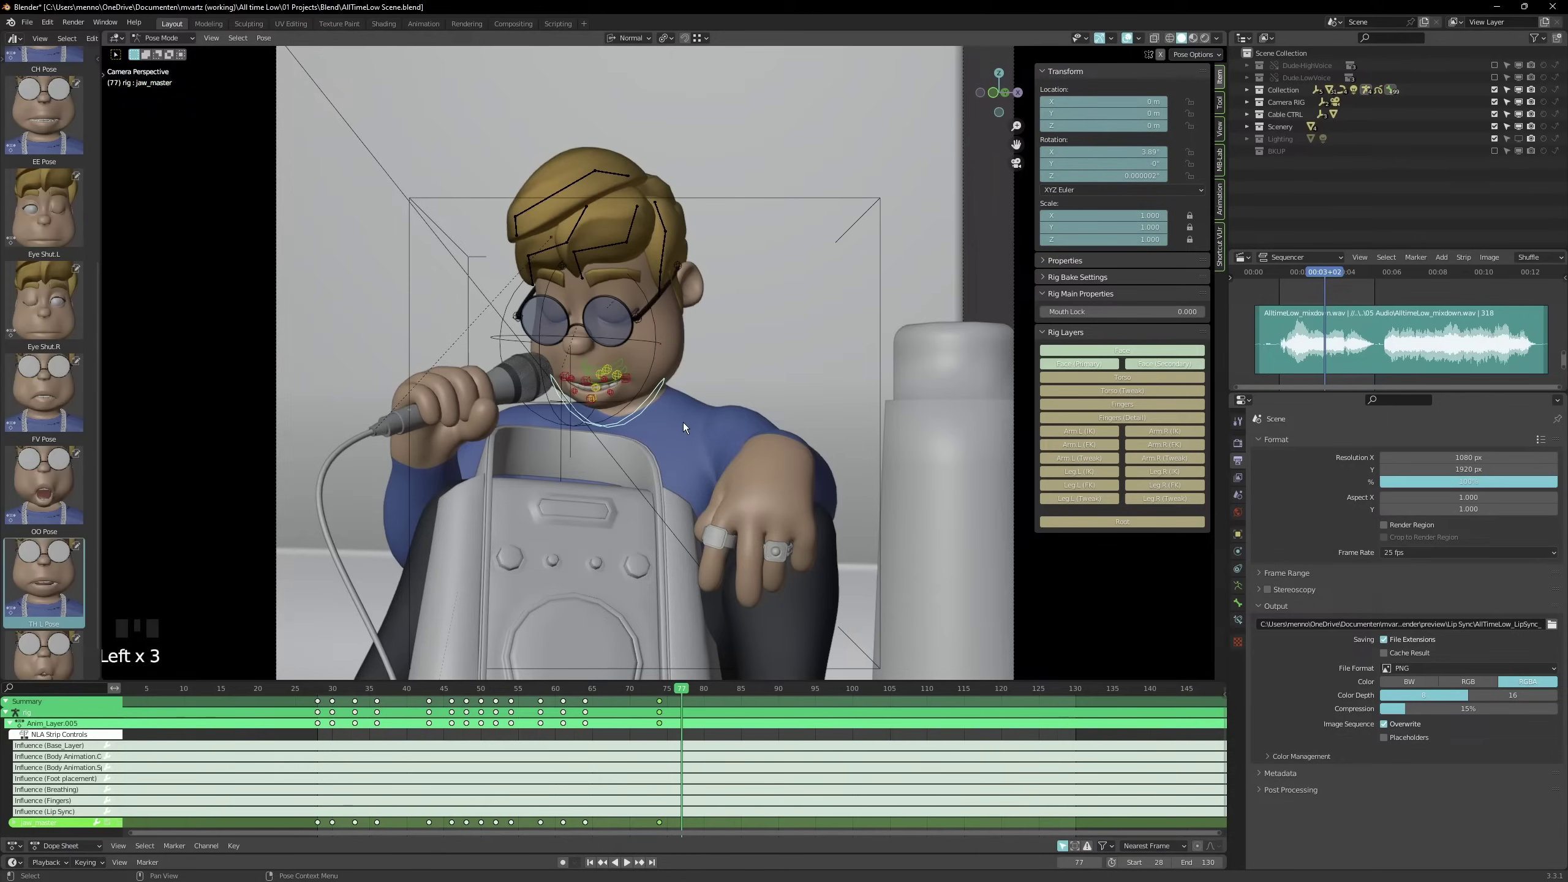
Select all mouth controls at frame 77, apply the TH L Pose and keyframe it
key("a")
left_click(68, 582)
double_click(68, 582)
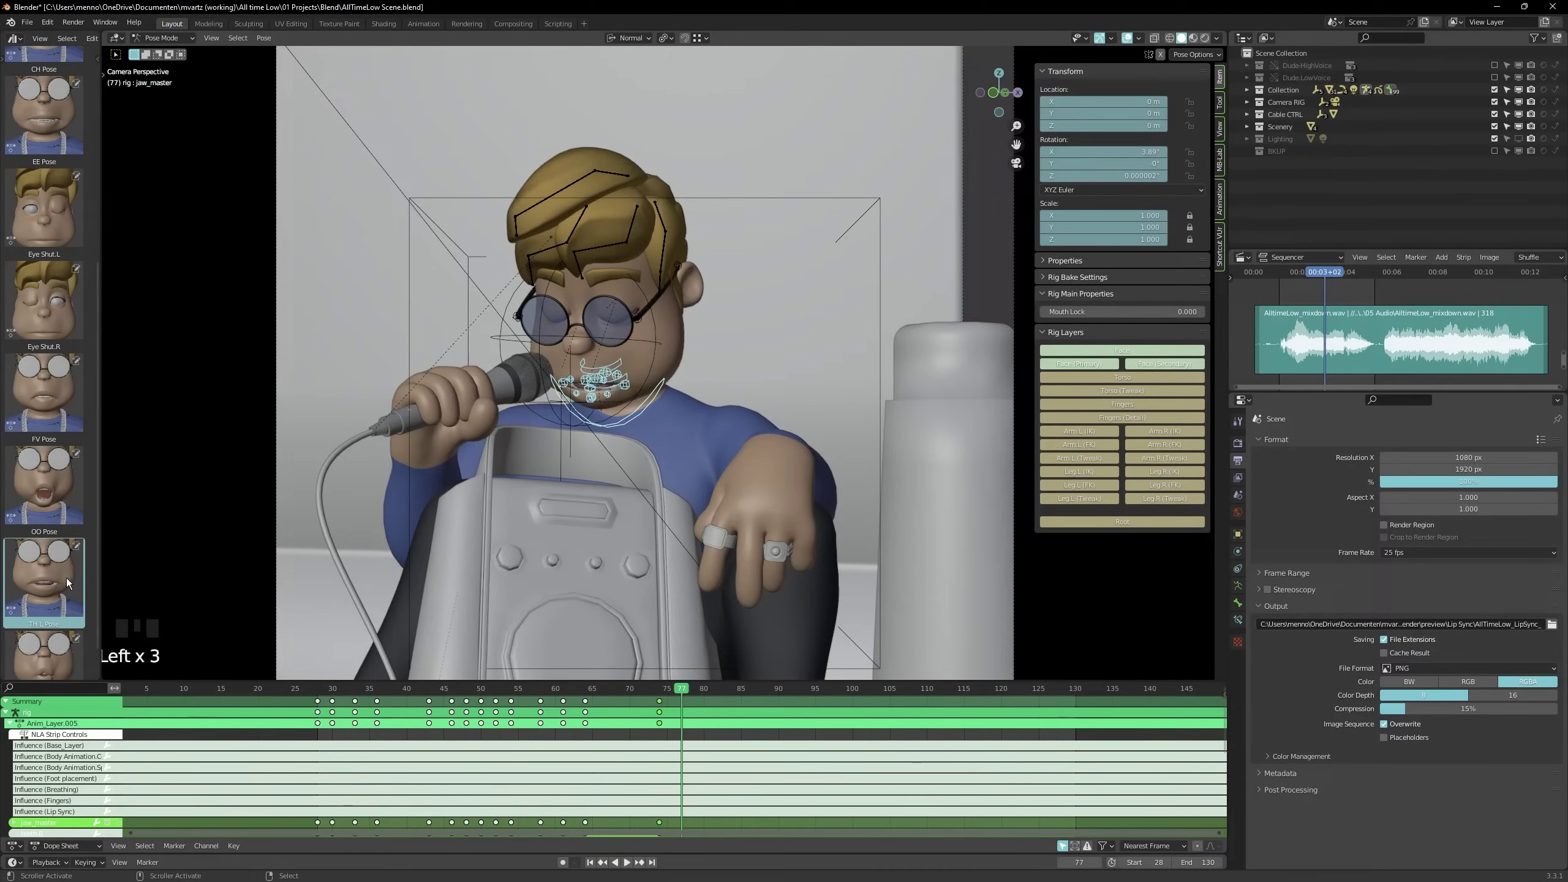
key("d")
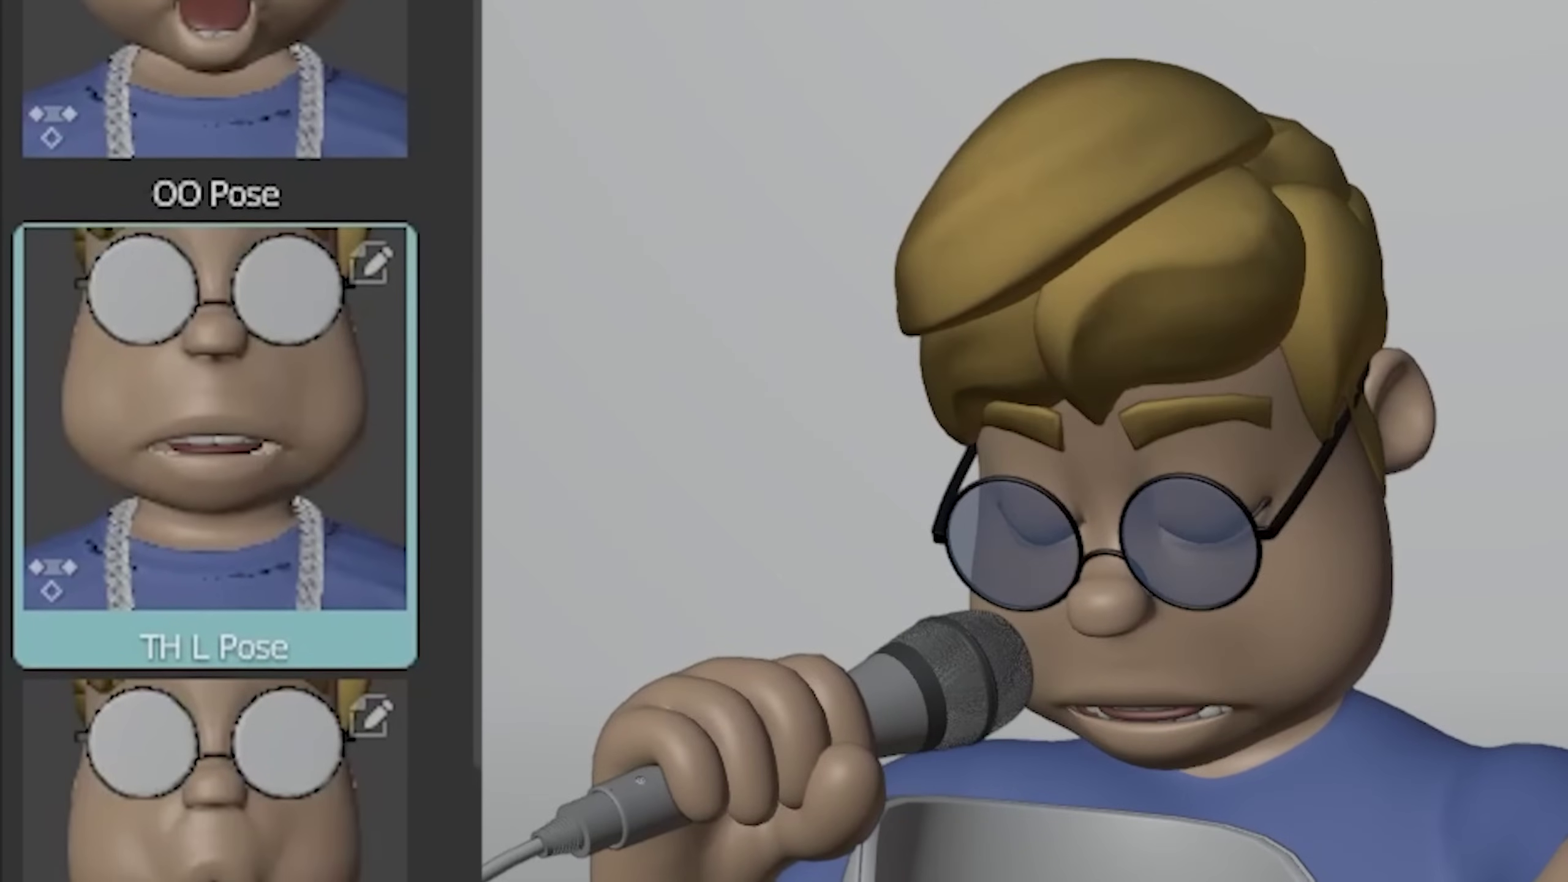
Play back the lip sync several times to check the mouth timing around frames 74 to 77
key("space")
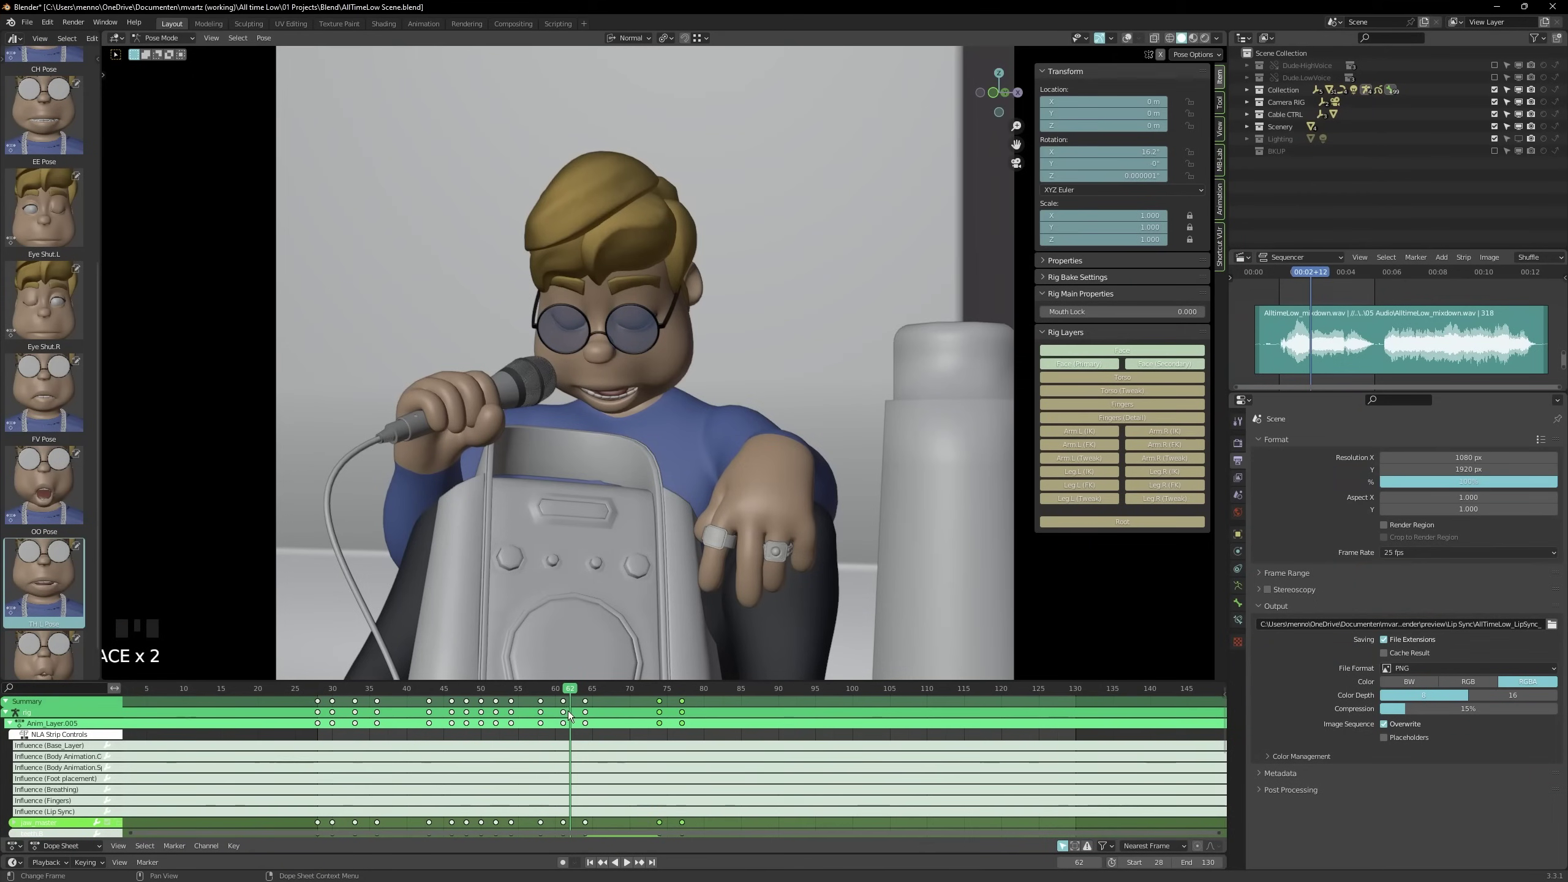
left_click(413, 689)
left_click_drag(421, 689, 593, 733)
key("space")
key("space")
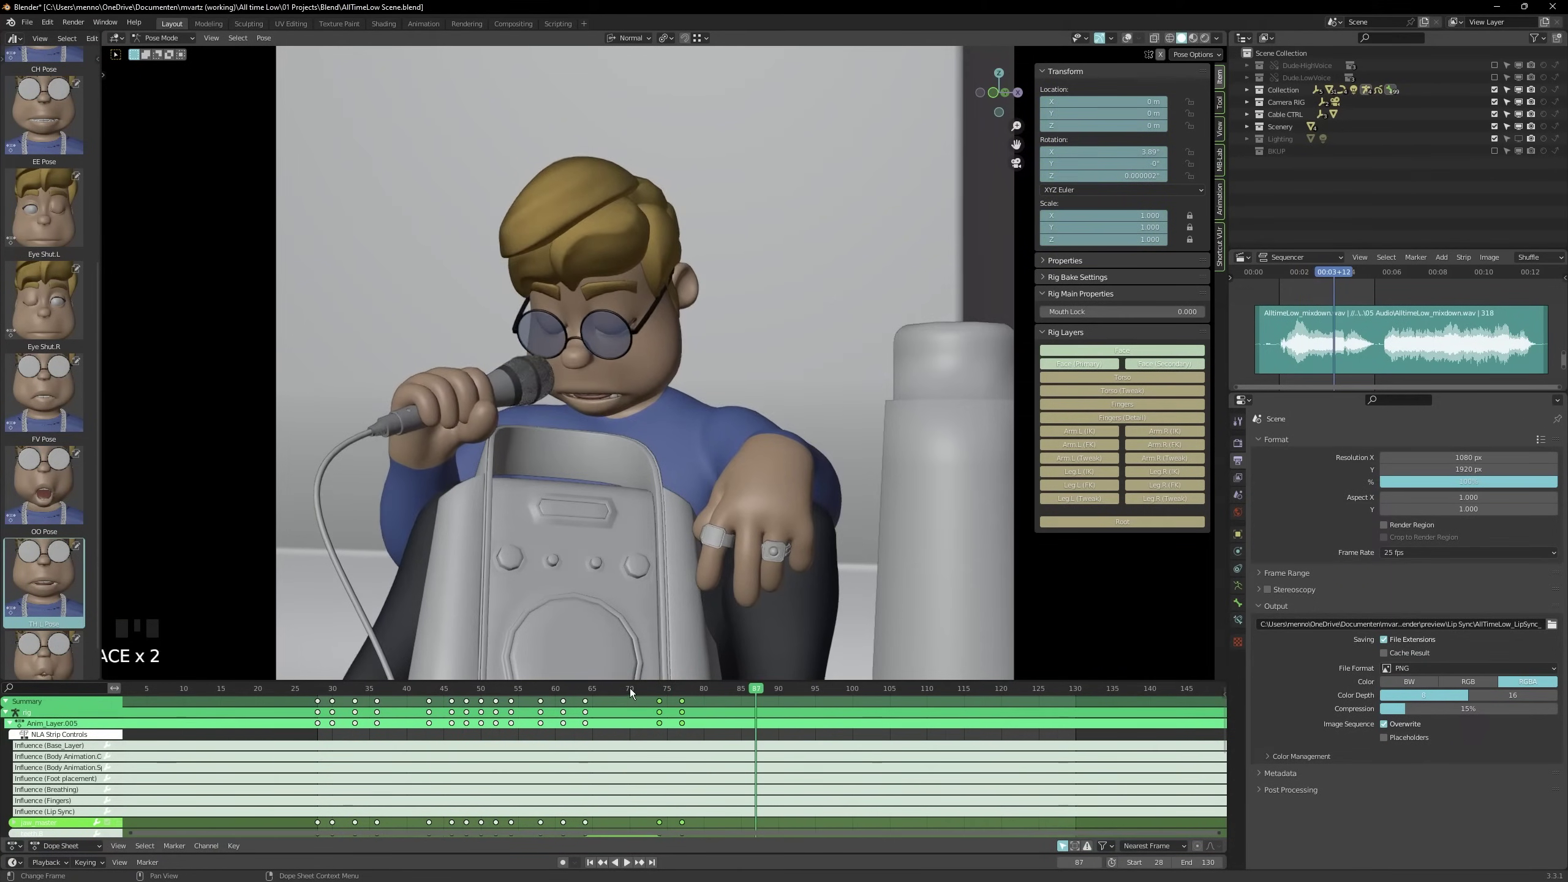
left_click(574, 692)
key("space")
key("space")
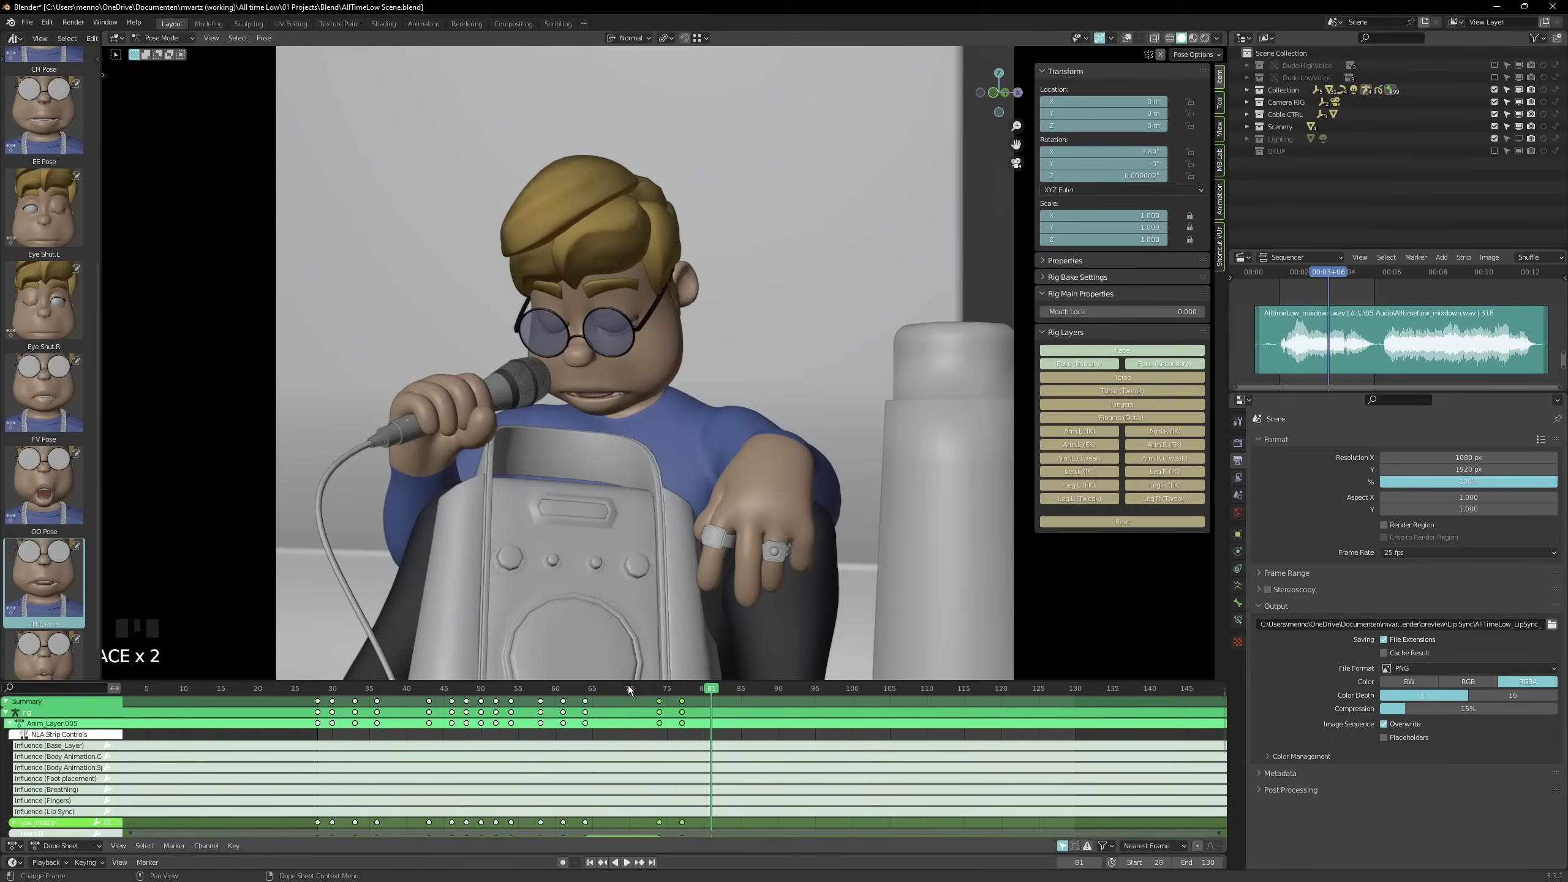
left_click(598, 689)
key("space")
key("space")
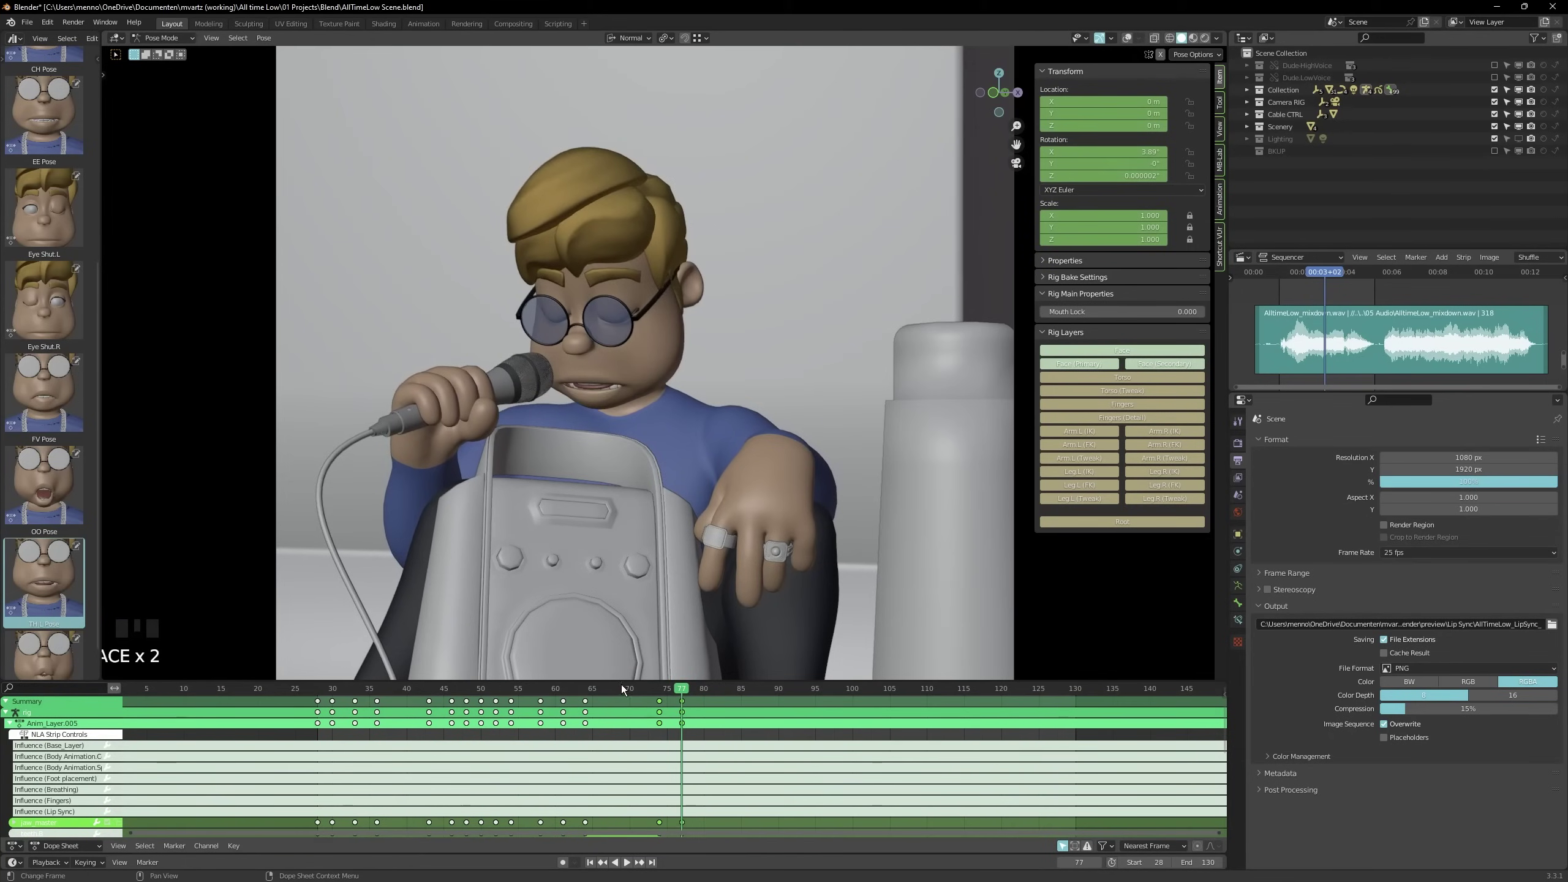
Move the frame 77 mouth keyframe to frame 75 and reposition the frame 74 keyframe
left_click(681, 706)
key("g")
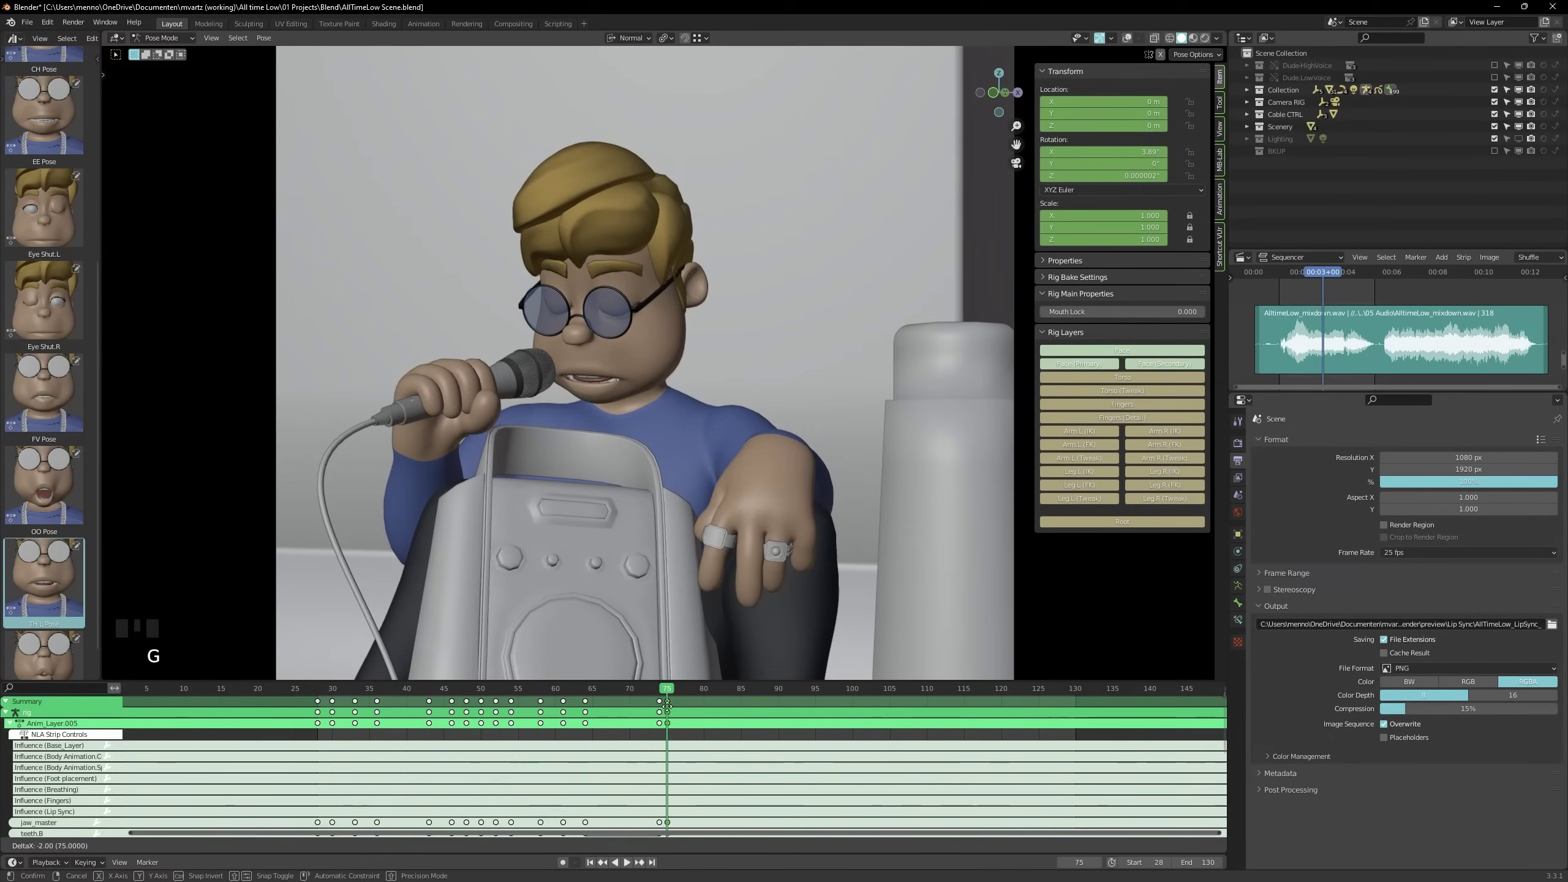
left_click(666, 706)
left_click(658, 704)
key("g")
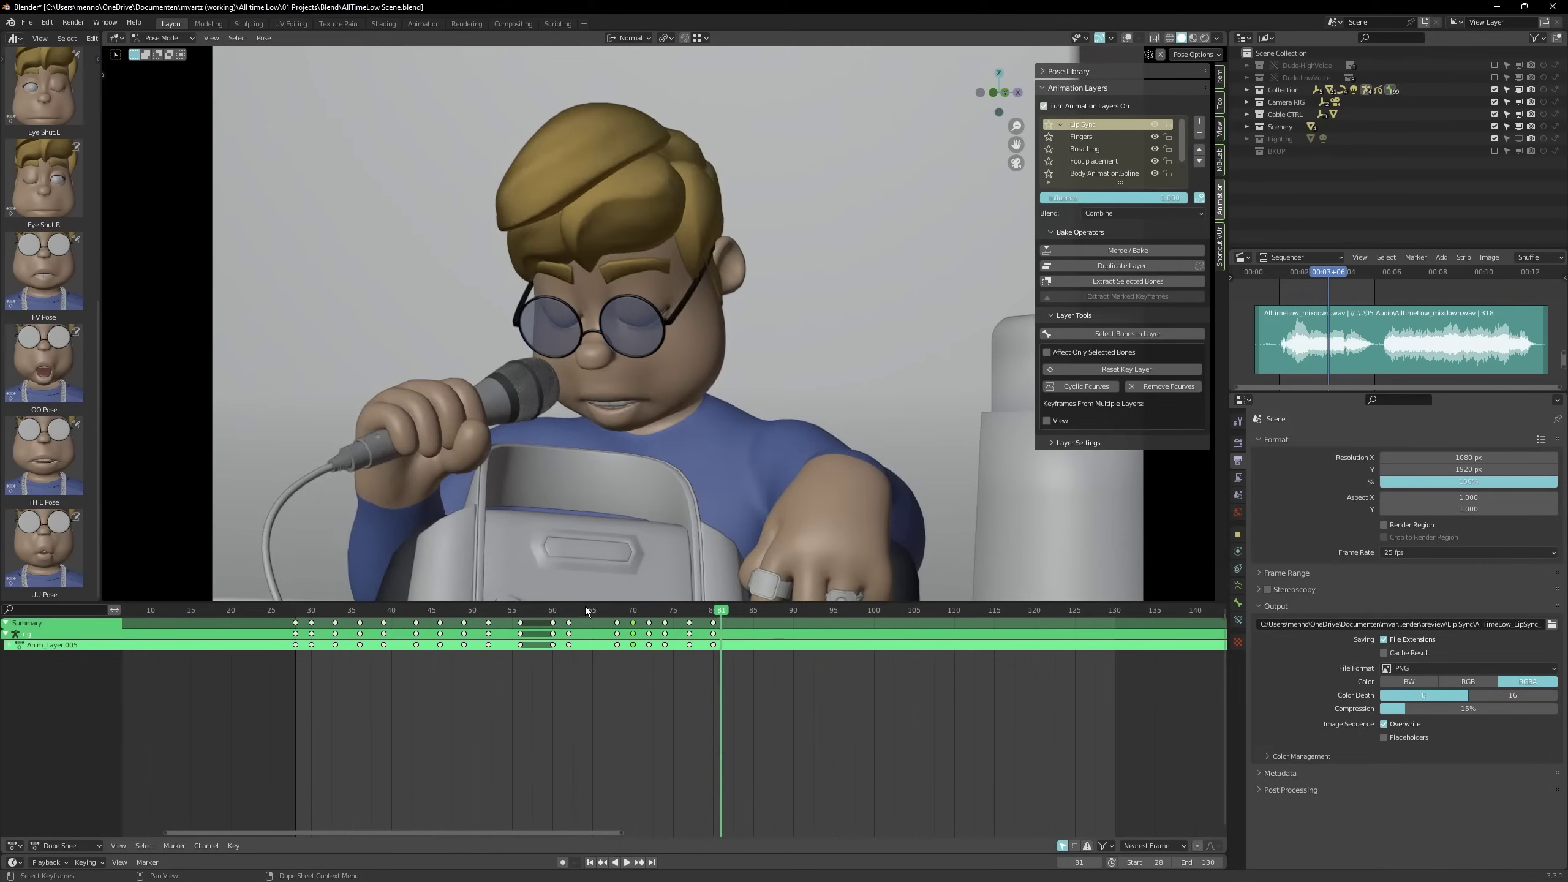
Play back the lip sync around frame 81, apply the AH Pose at frame 83 and show the rig controls
key("space")
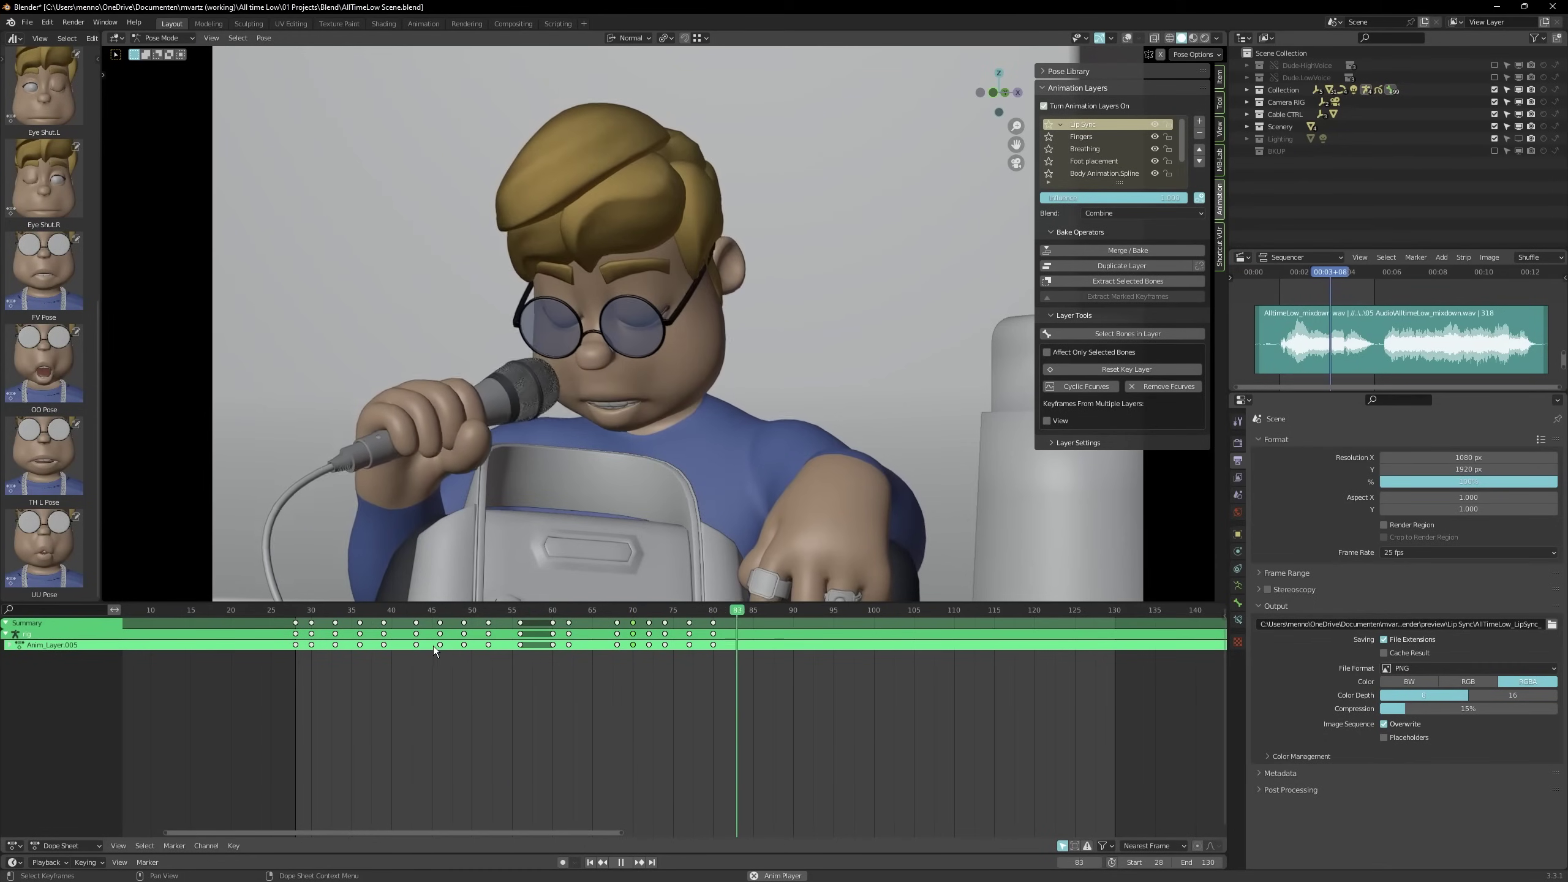
key("space")
left_click_drag(686, 609, 709, 615)
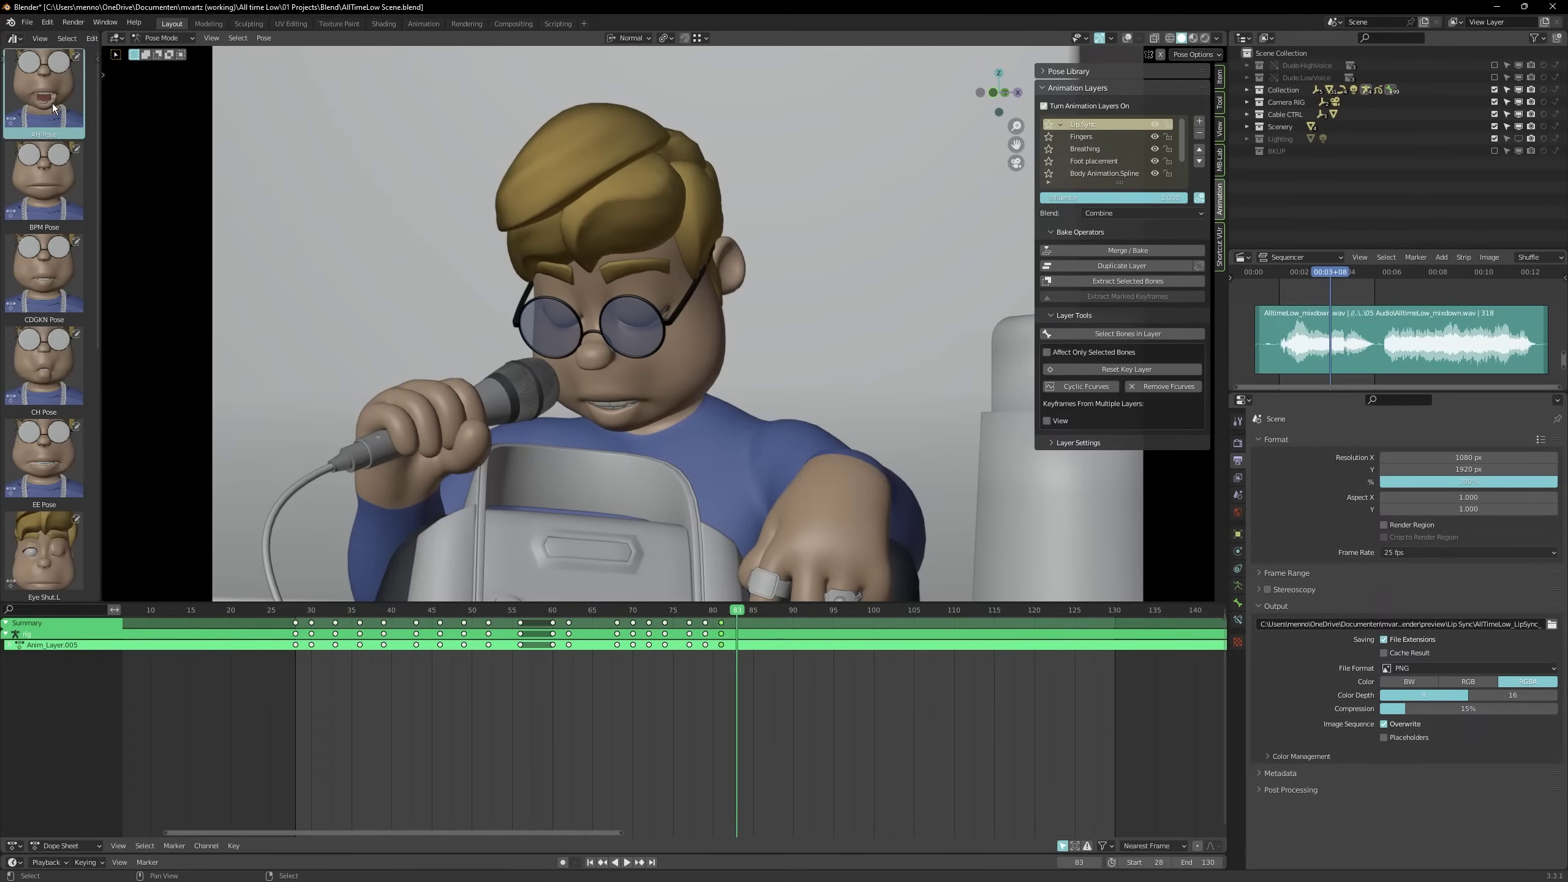
double_click(51, 103)
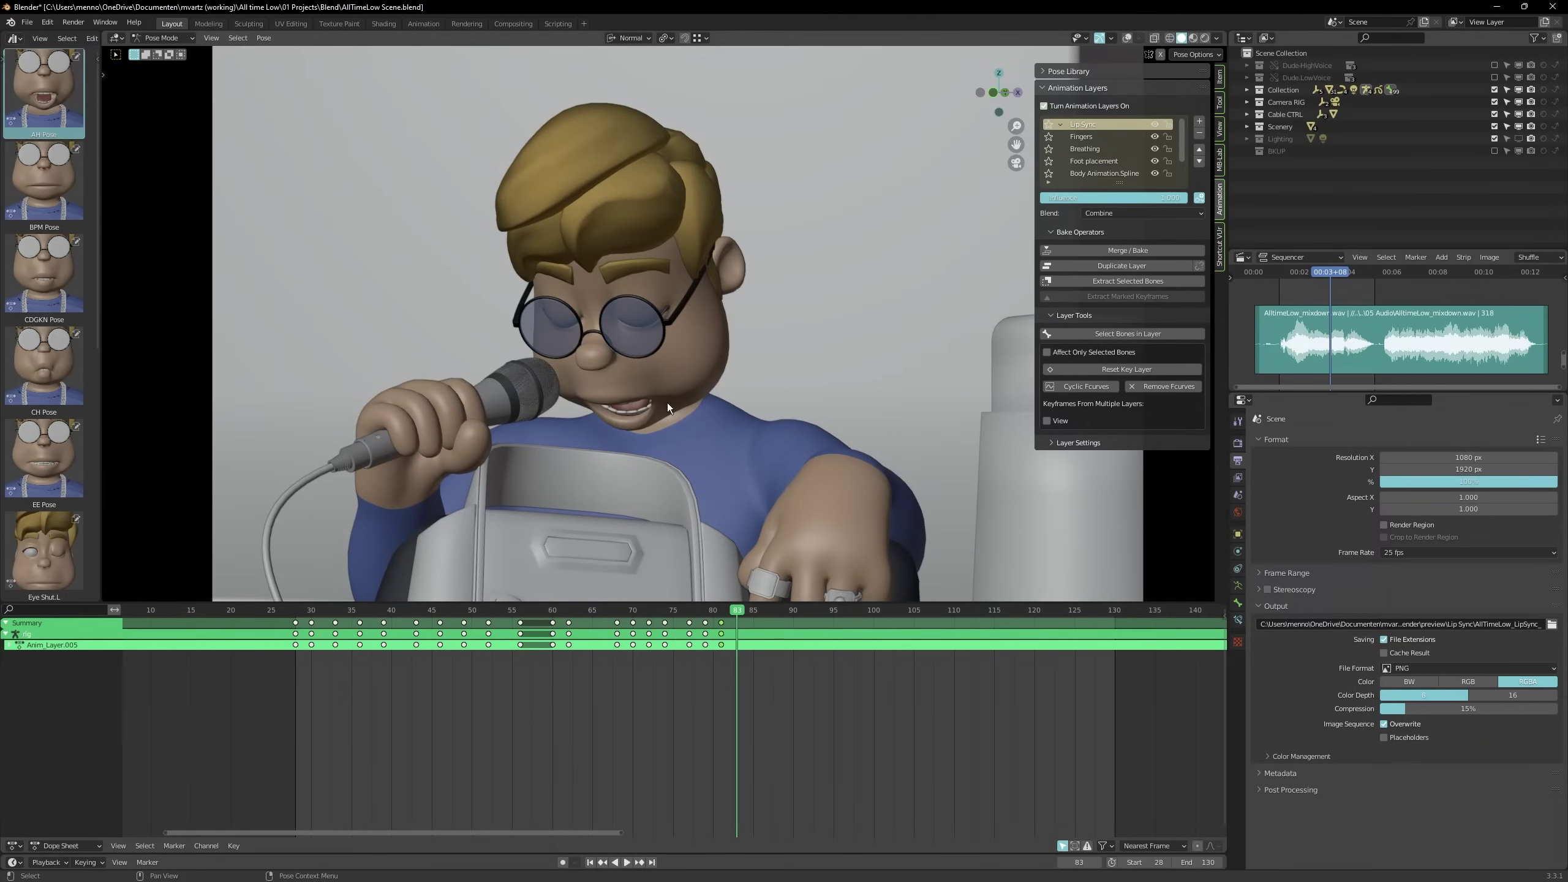
key("shift+alt+z")
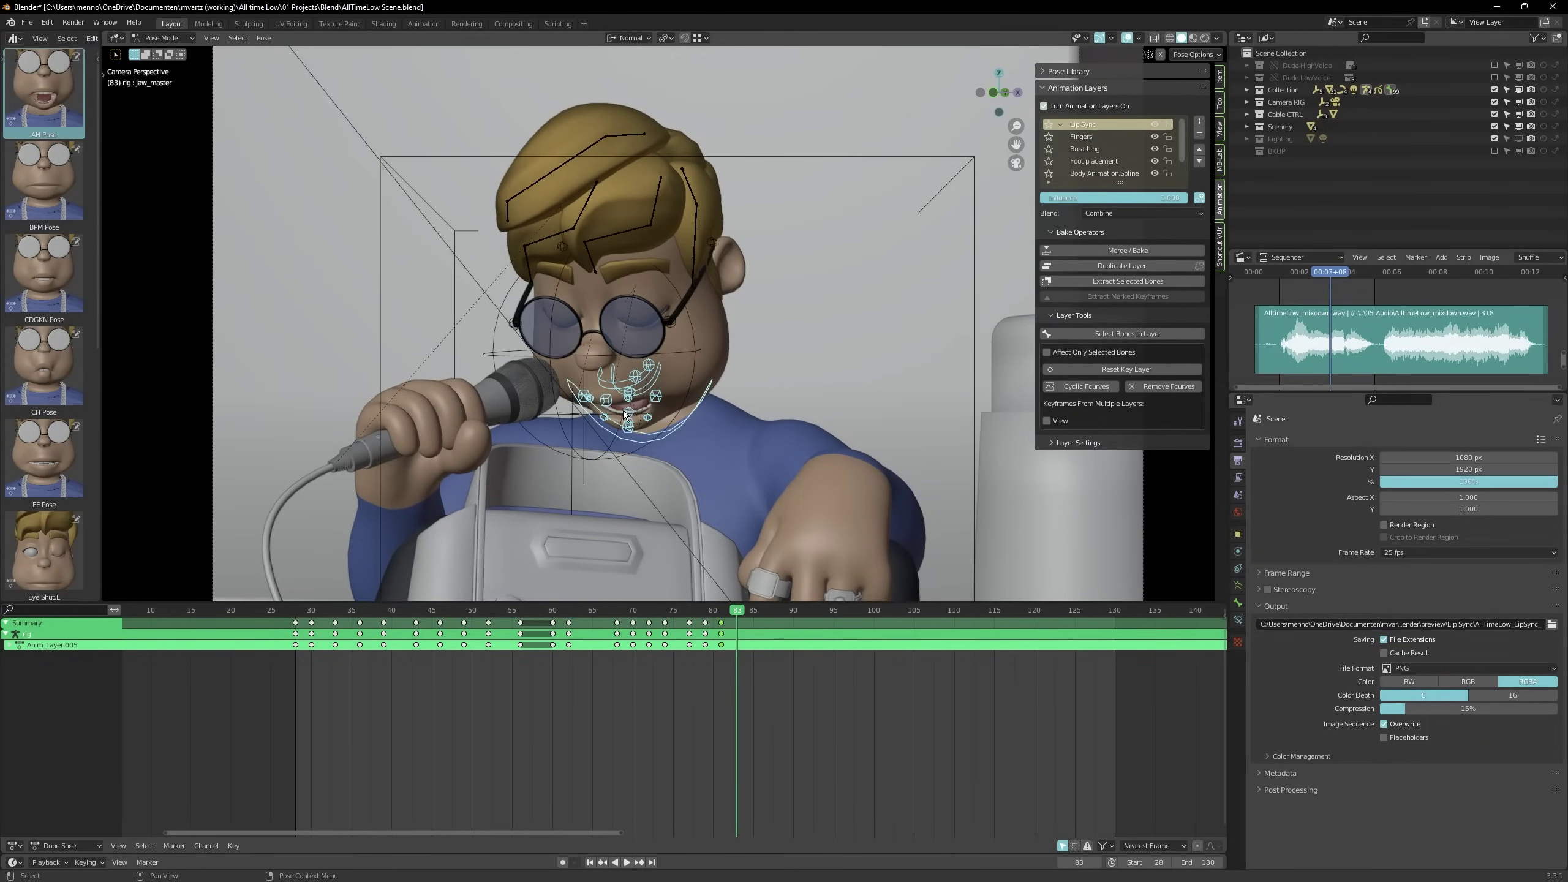
Select both mouth corner controls at frame 83 and move them along the Y axis
scroll(622, 410, "up", 3)
left_click(626, 391)
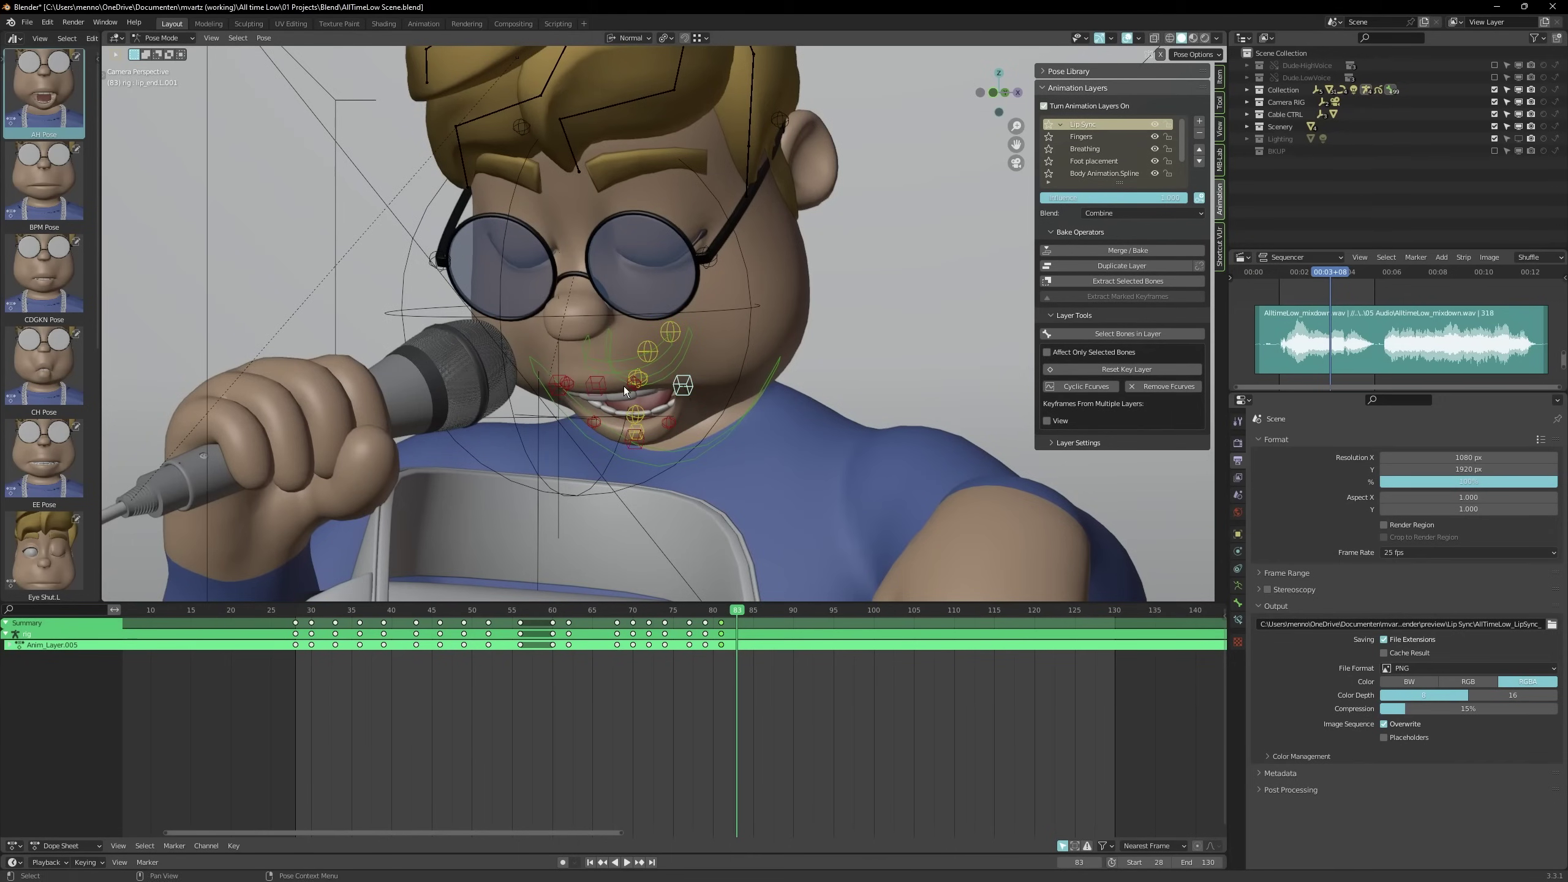
key("g")
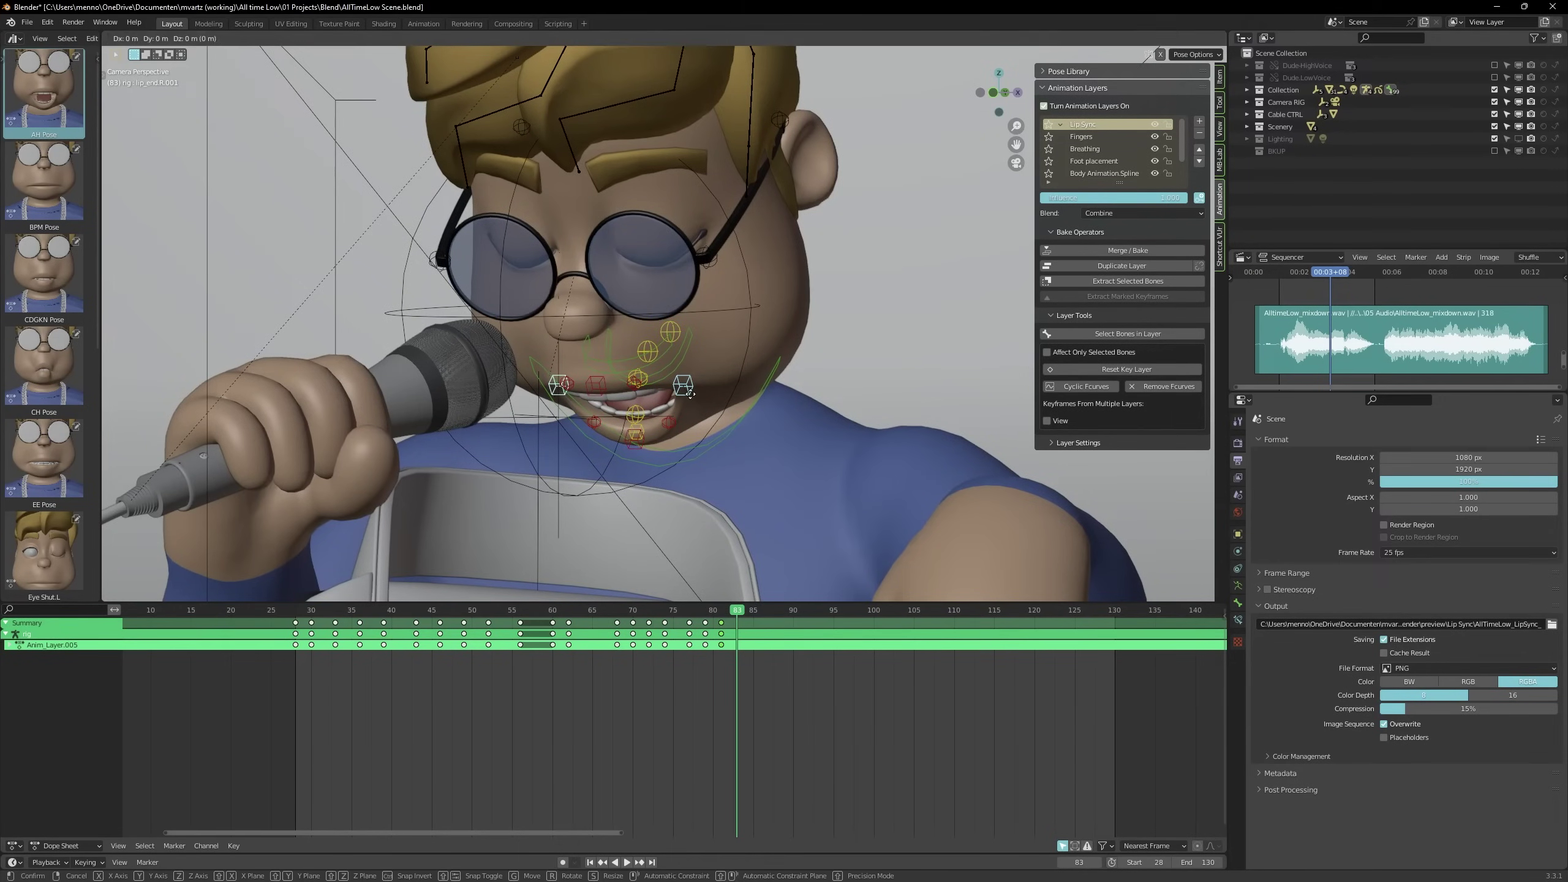
key("y")
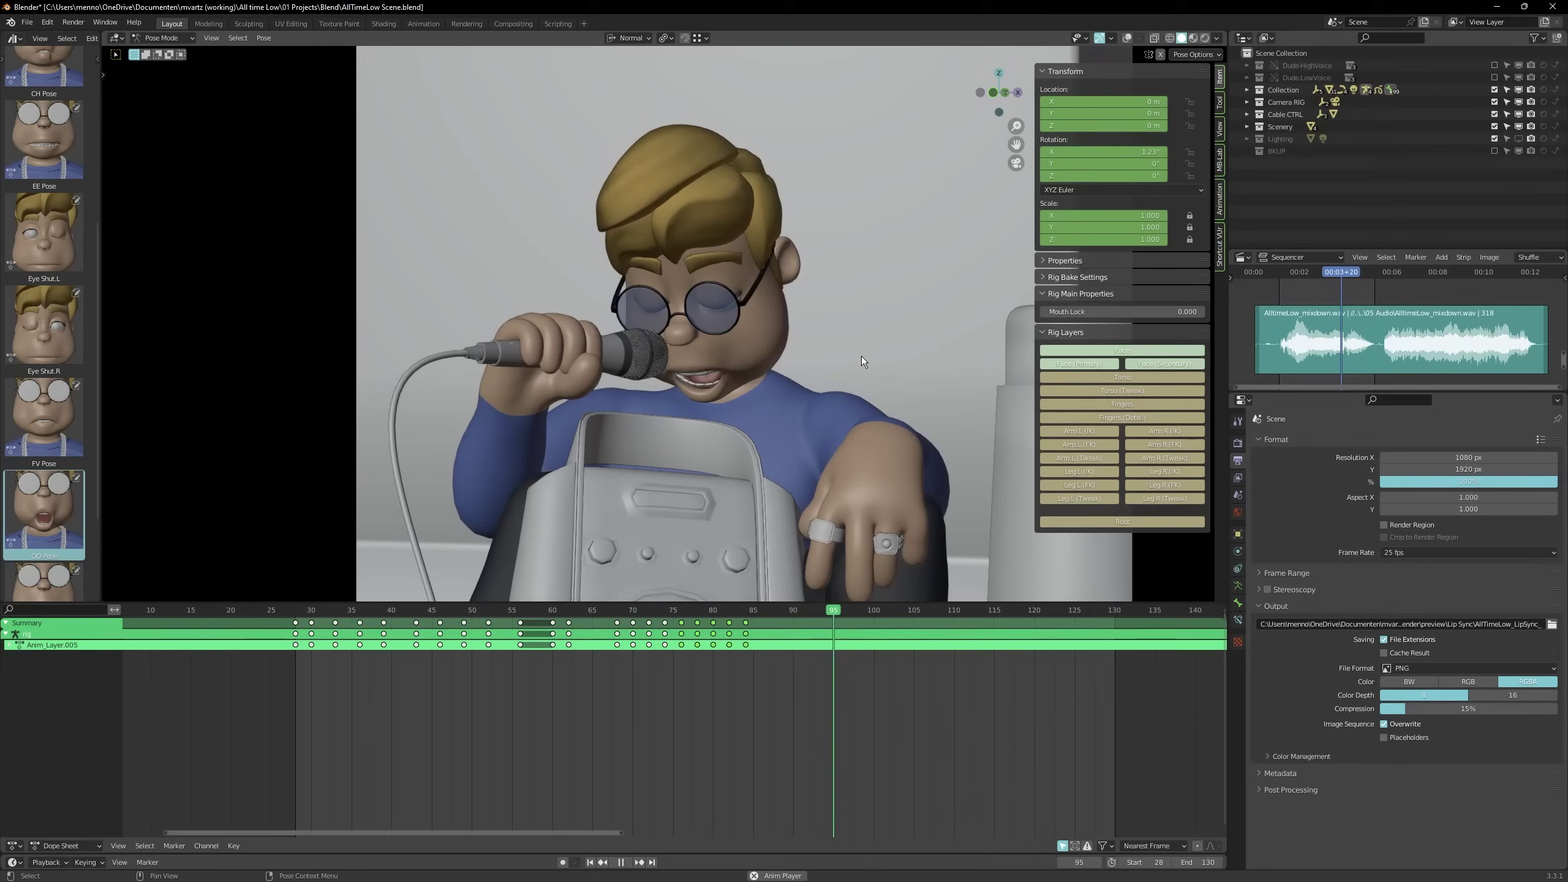
Replay the lip sync up to frame 94 and keyframe the mouth controls there
left_click(679, 611)
left_click_drag(685, 612, 594, 611)
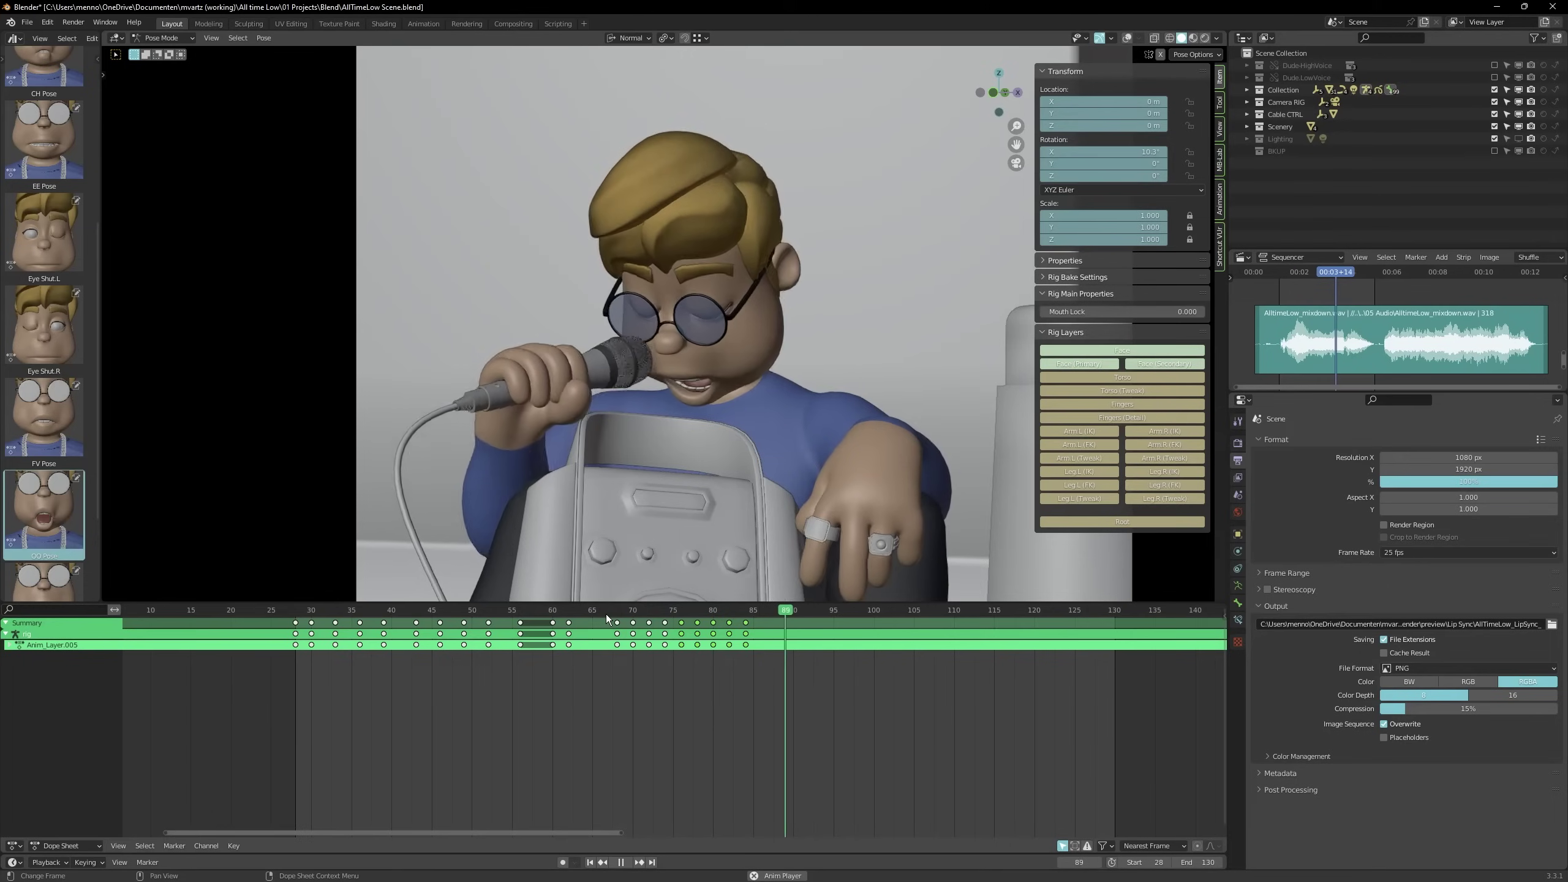
key("Escape")
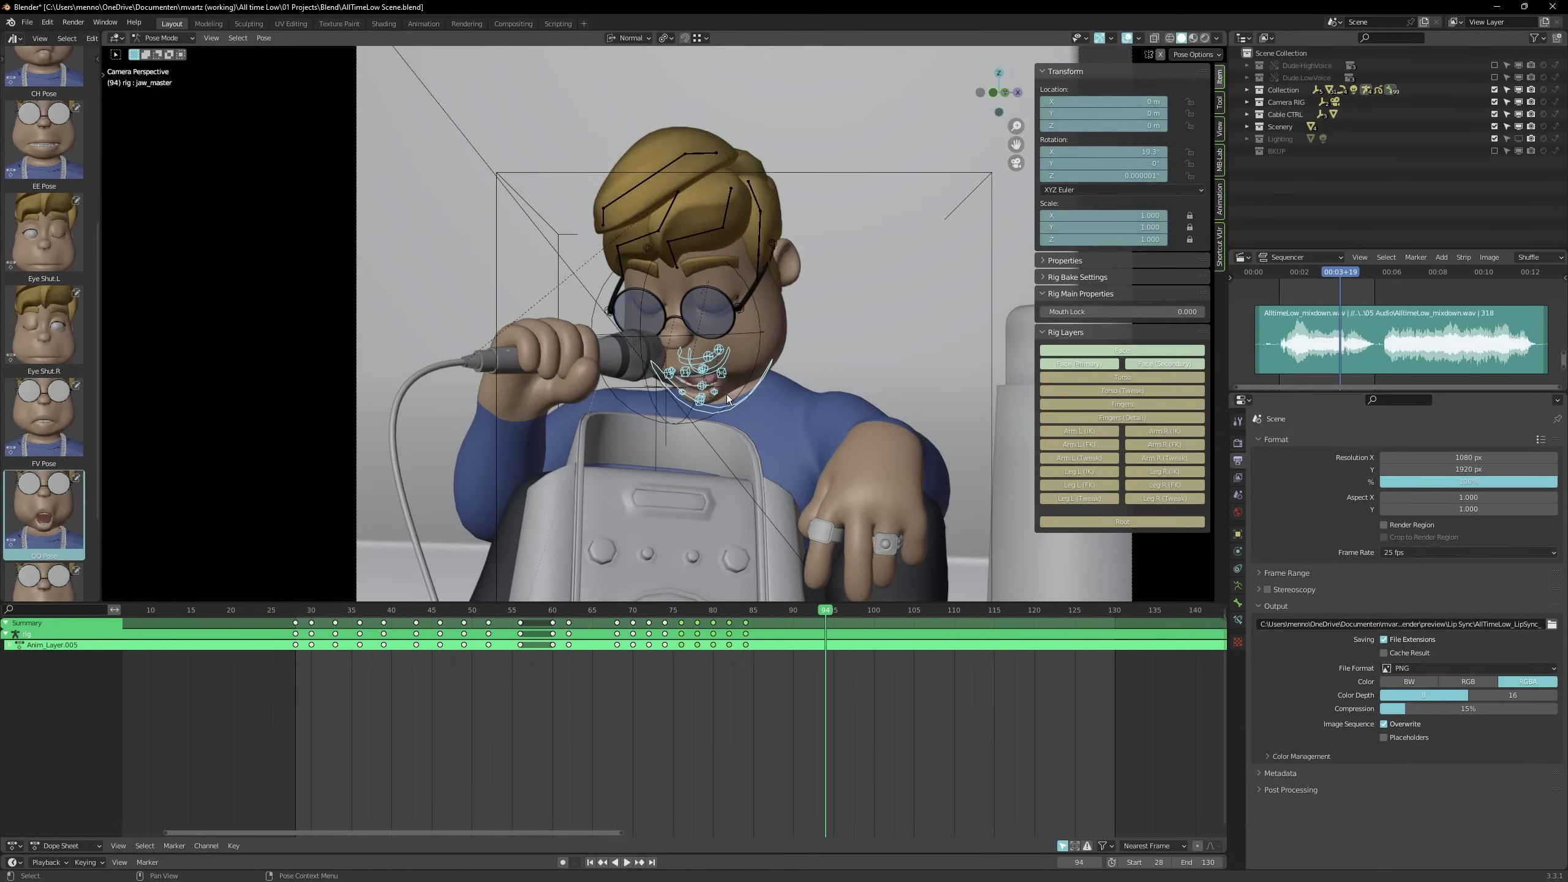
key("i")
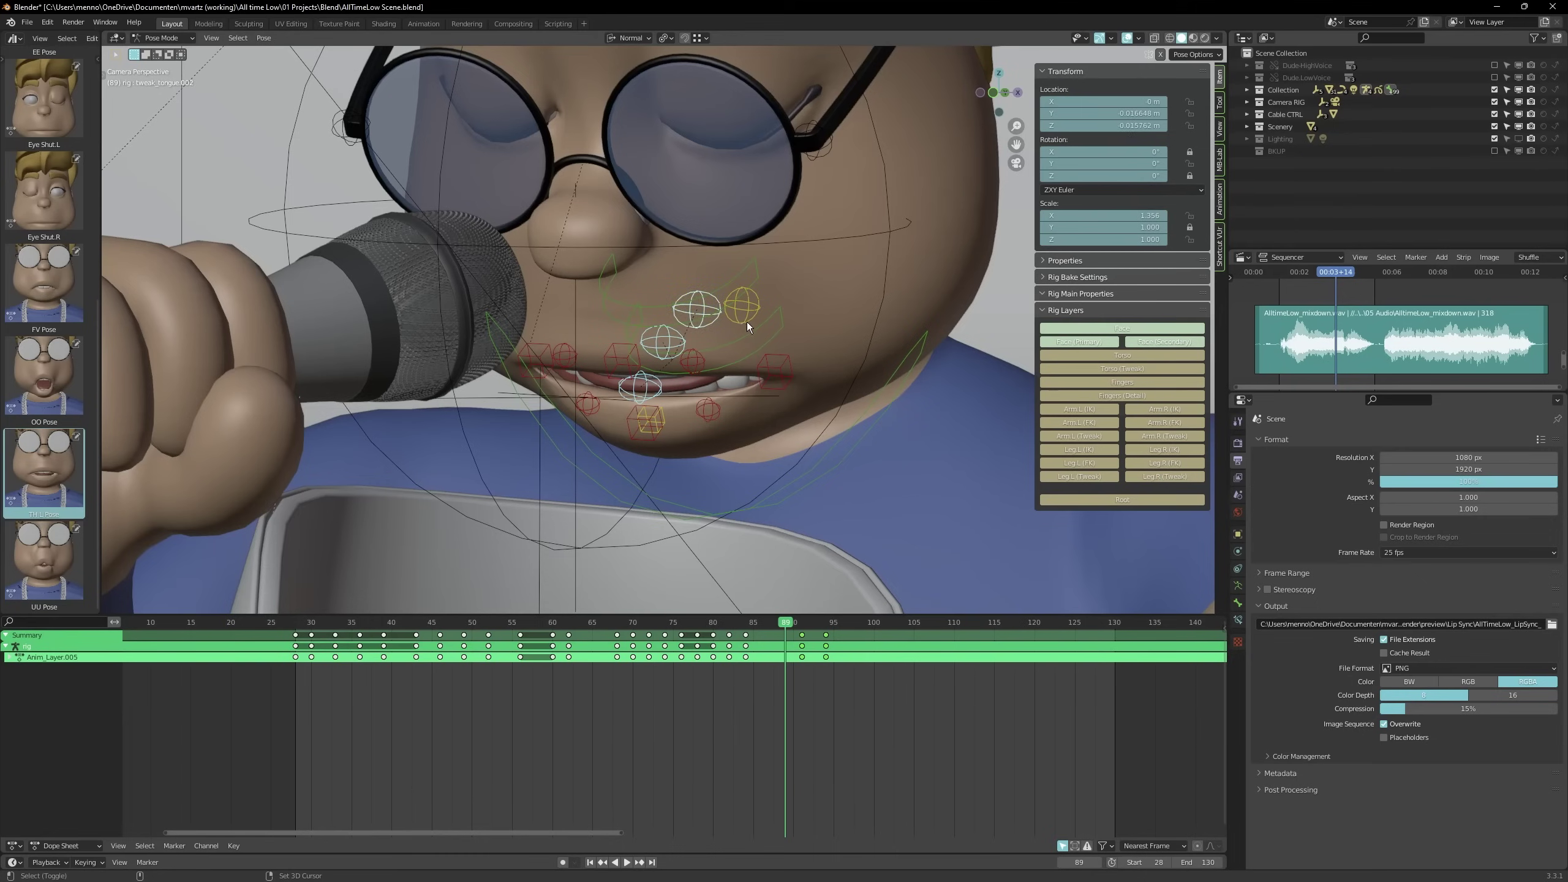
left_click(748, 321)
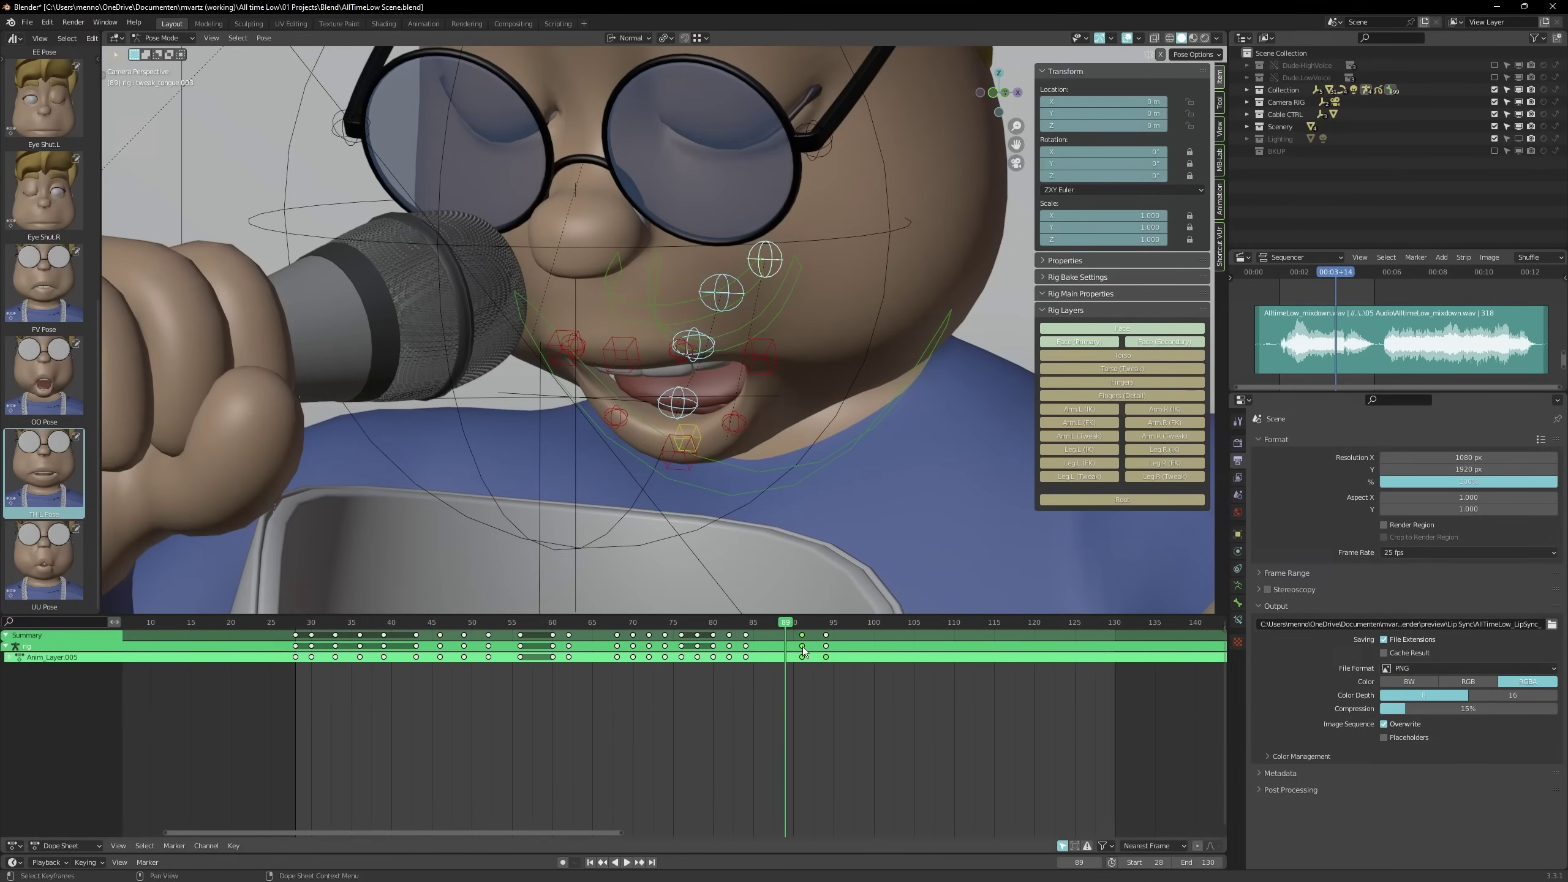
key("r")
key("x")
key("x")
right_click(871, 337)
Select the tongue tip control at frame 89 and move it along the Z axis
left_click(679, 403)
key("g")
right_click(698, 395)
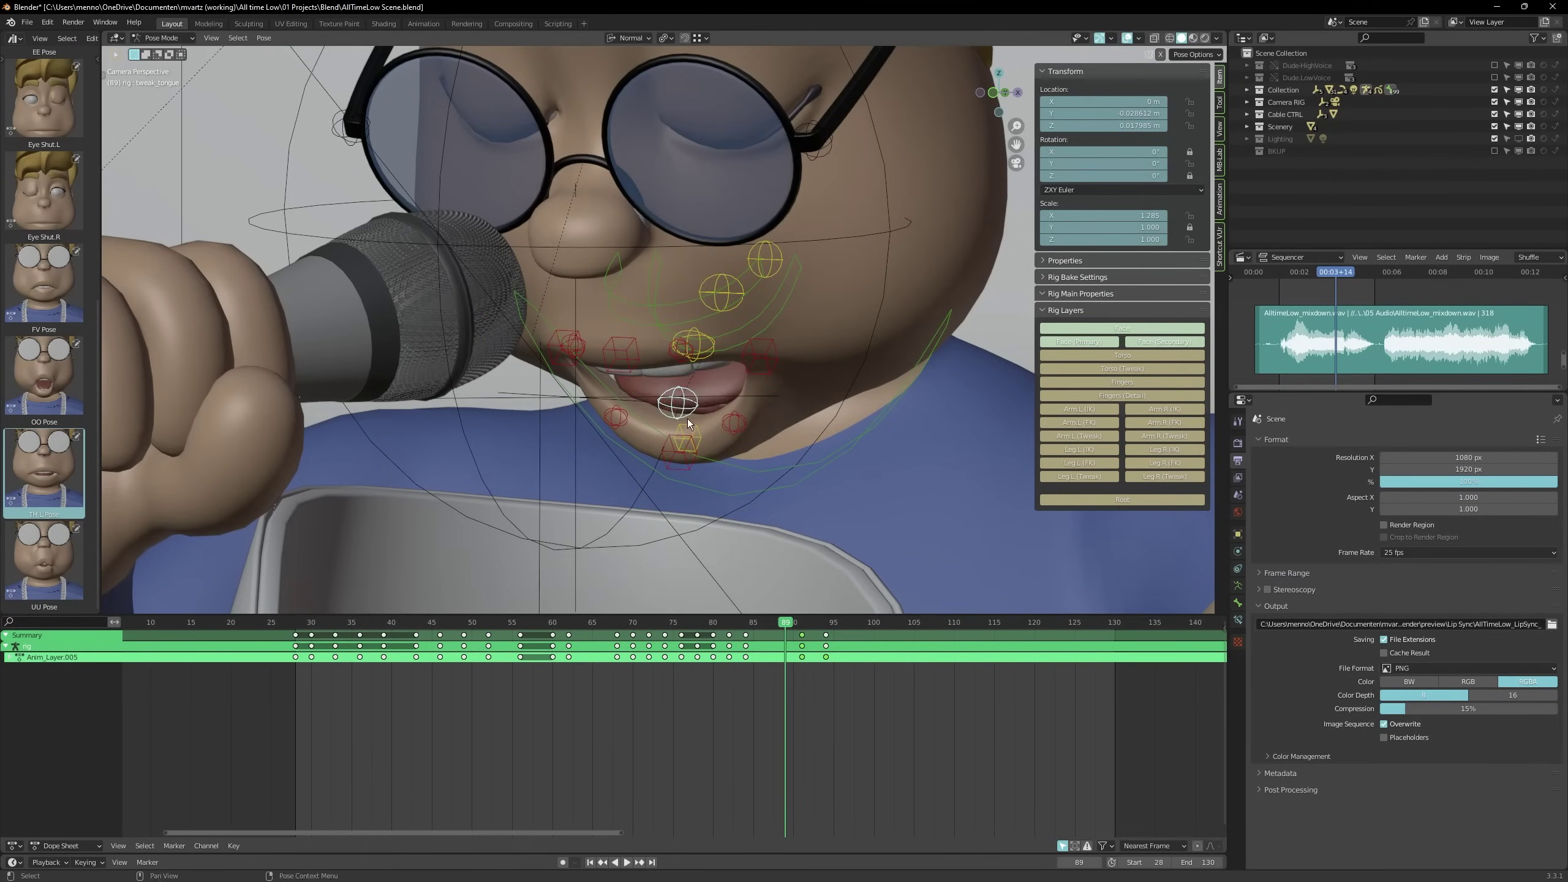
key("g")
key("z")
left_click(672, 389)
Move the tongue control just behind the tip along the Z axis and along the Y axis
left_click(693, 348)
key("g")
key("z")
left_click(695, 357)
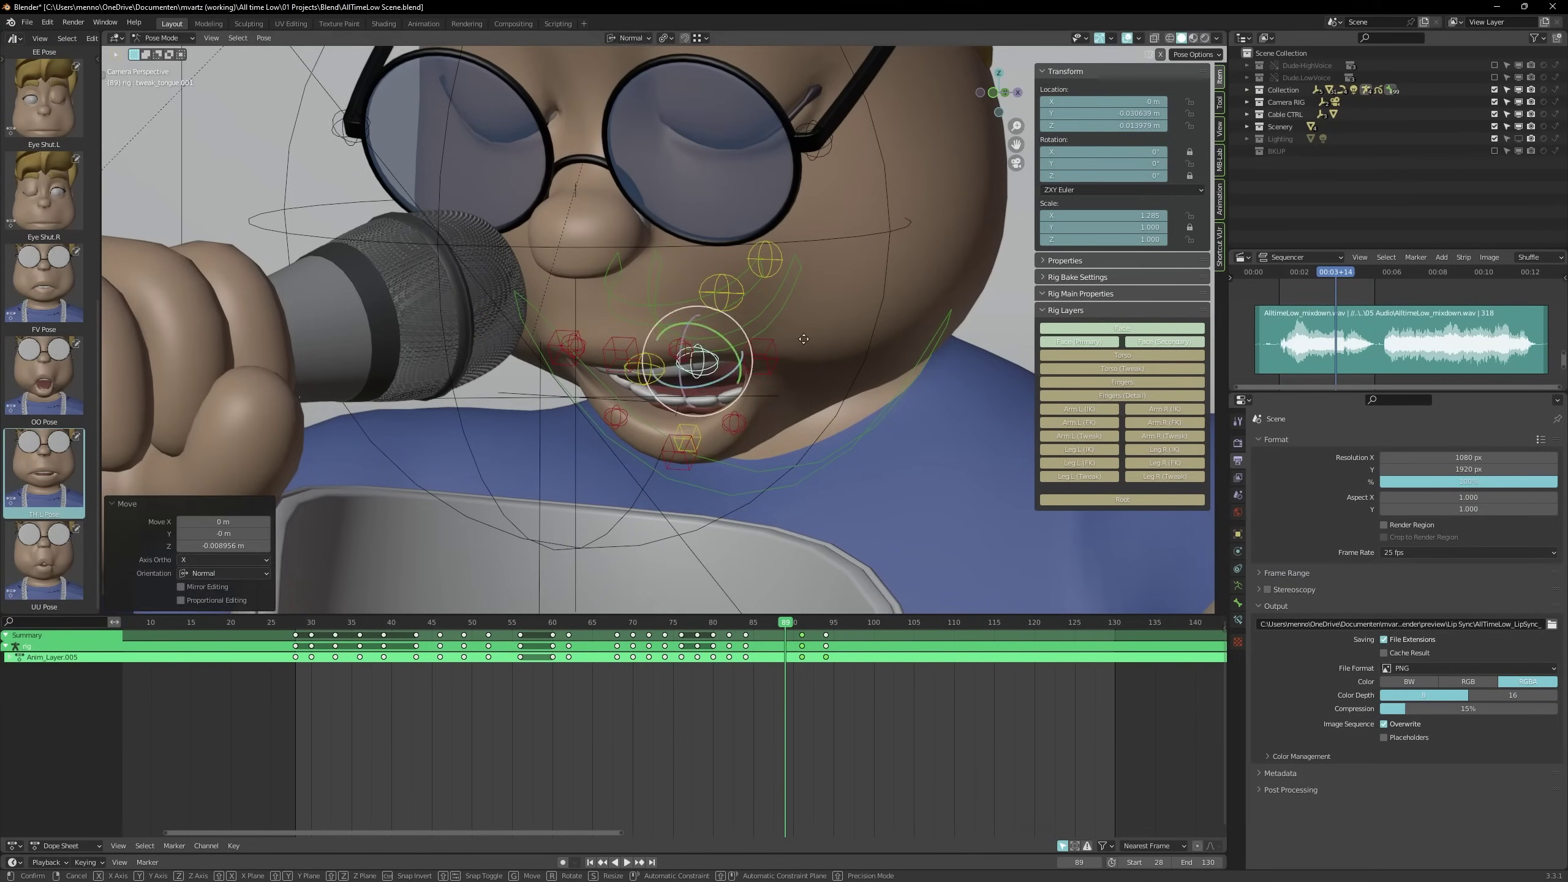
key("g")
key("y")
left_click(689, 375)
Raise the tongue tip control along Z and keyframe all four tongue controls at frame 89
left_click(654, 374)
key("g")
key("z")
left_click(656, 353)
left_click(692, 368, "shift")
left_click(723, 295, "shift")
left_click(766, 266, "shift")
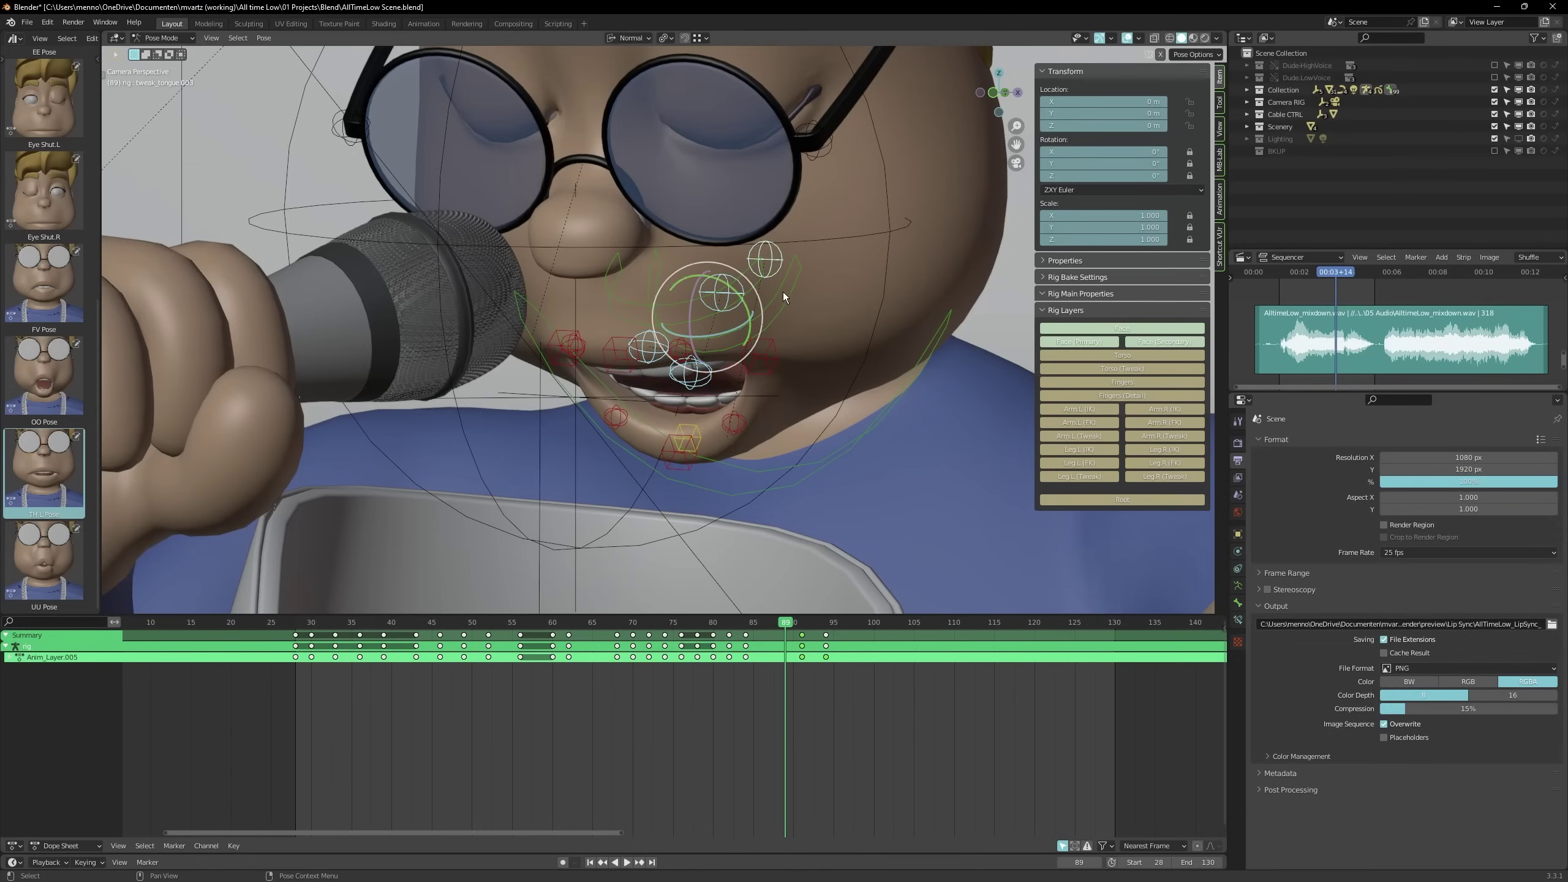
key("i")
left_click(783, 292)
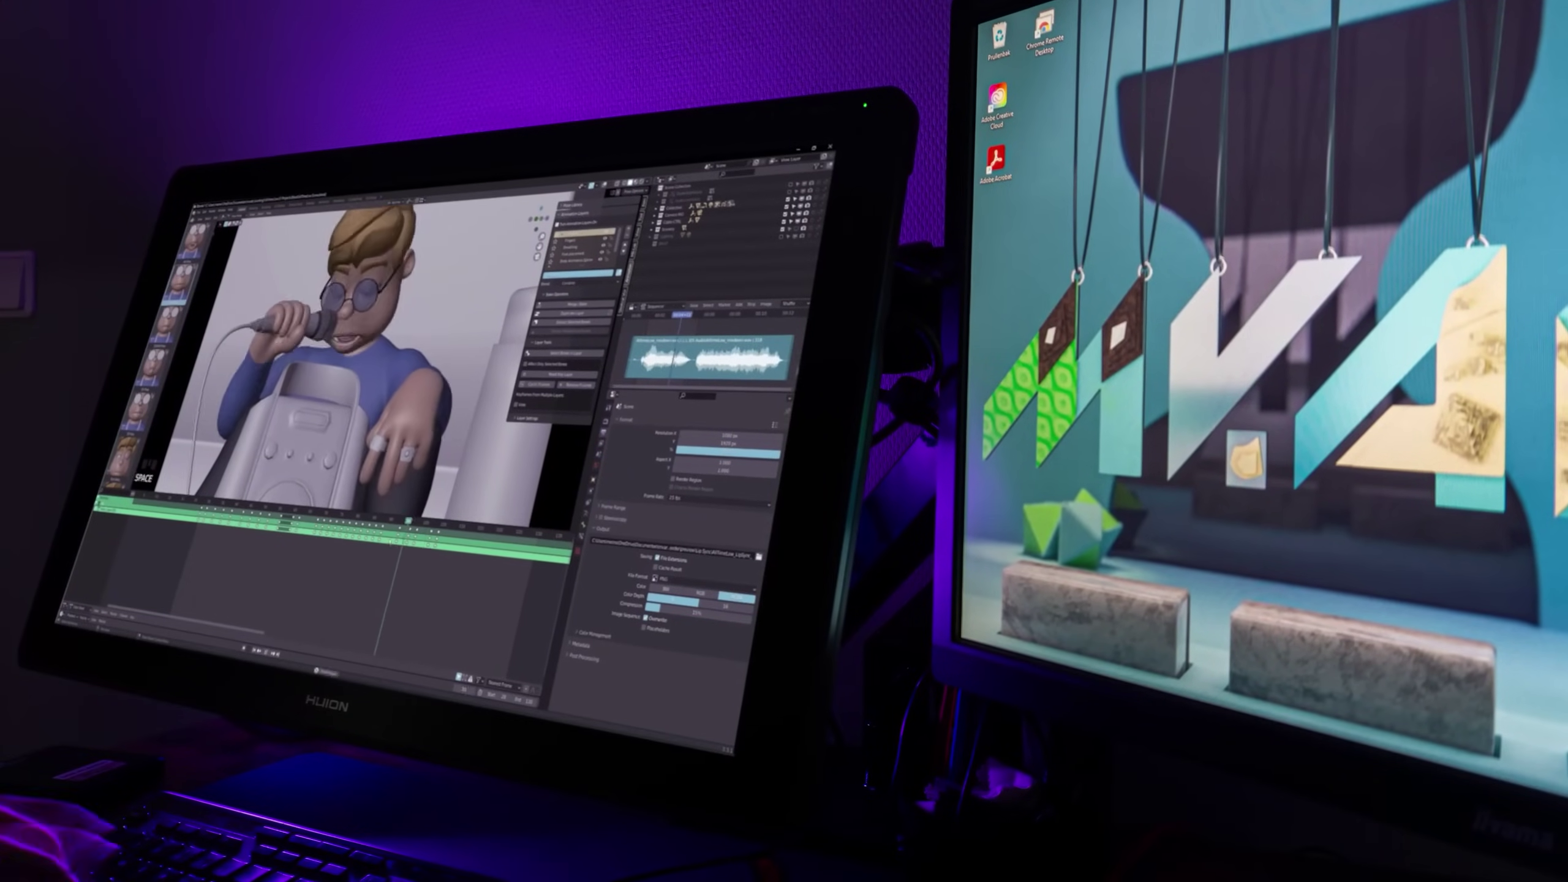
Play back the singing animation and step through its frames to check the mouth poses against the audio
key("alt+a")
key("Right")
key("Right")
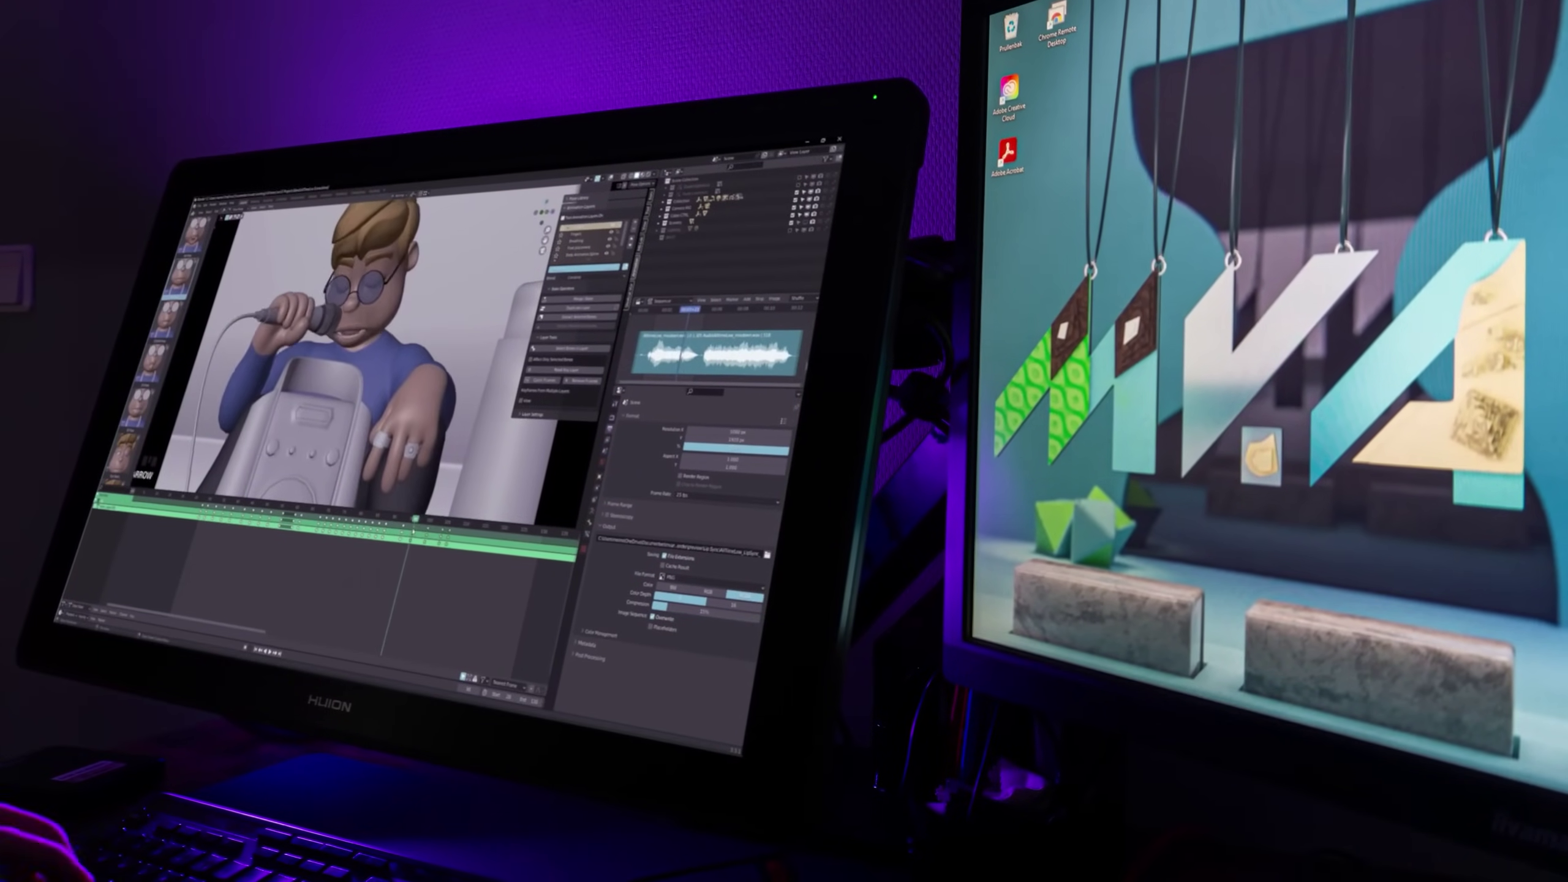
key("Left")
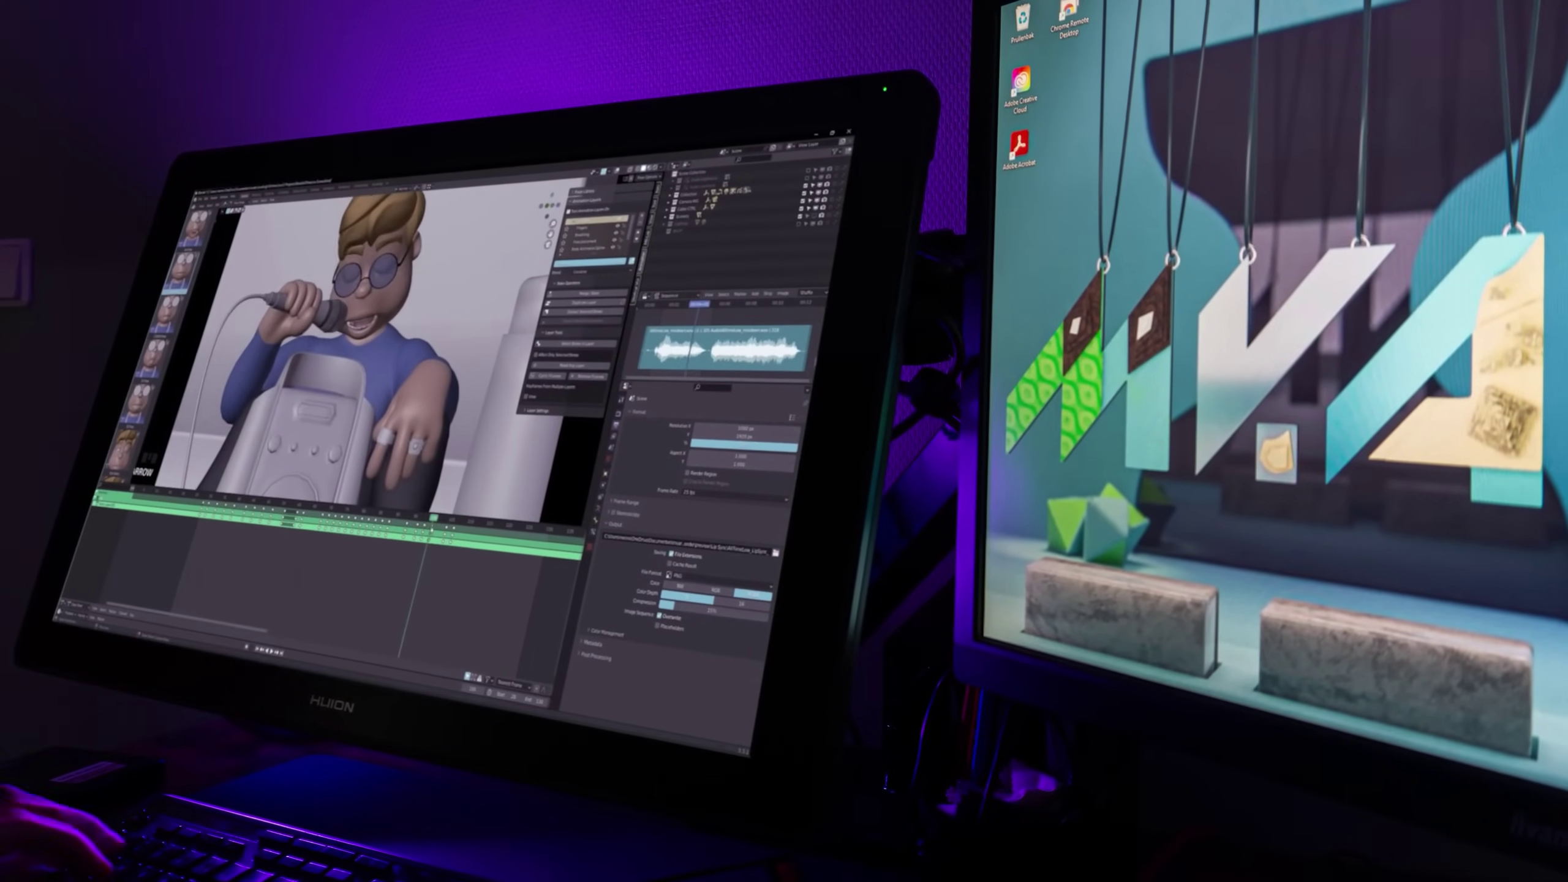
key("alt+a")
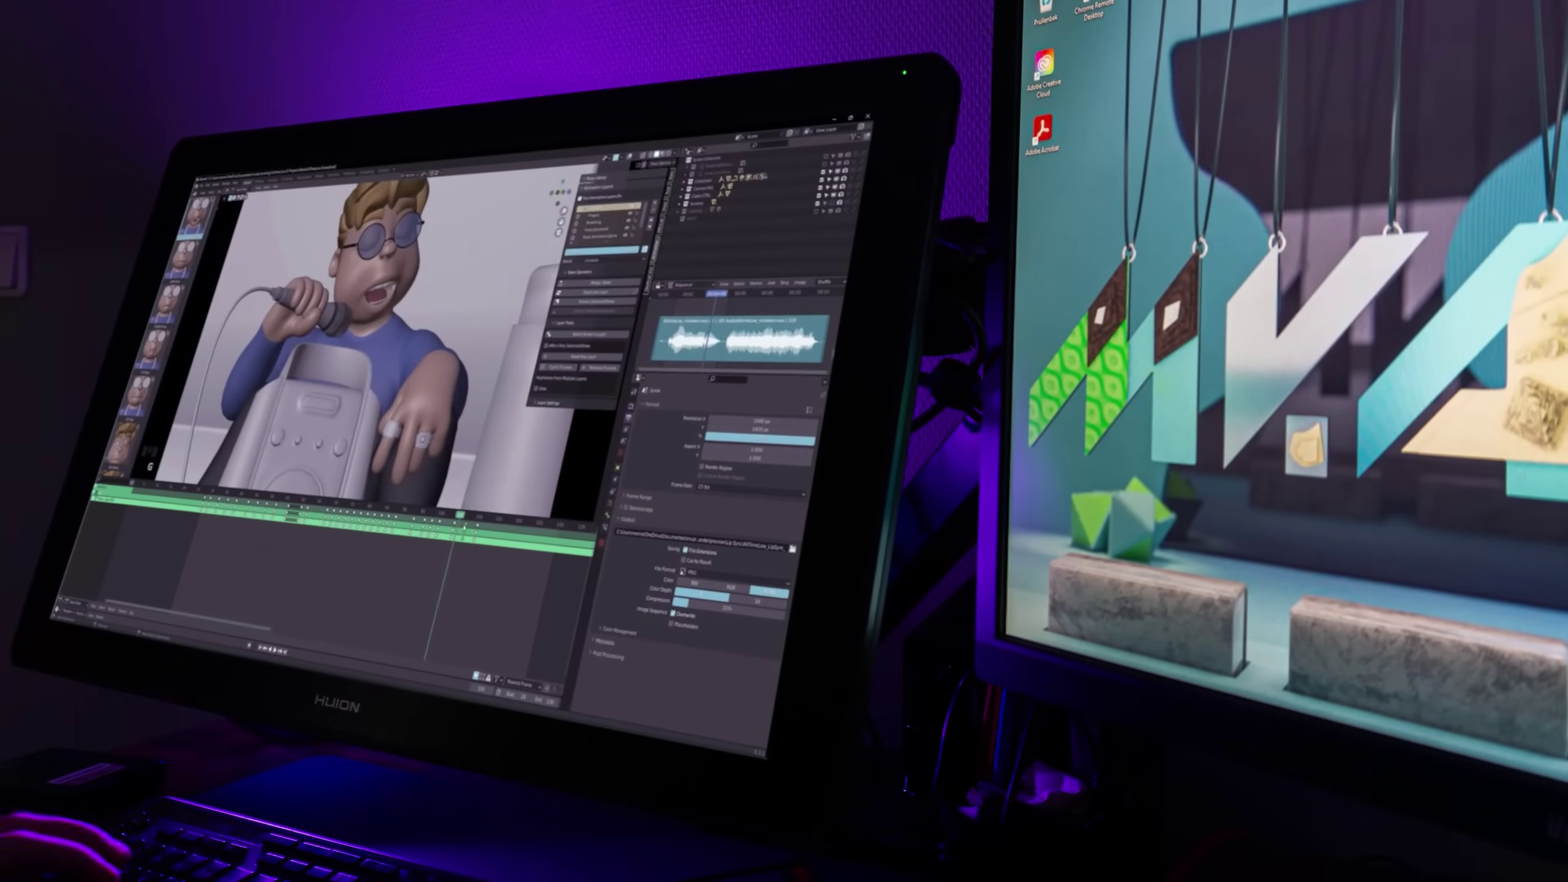
key("space")
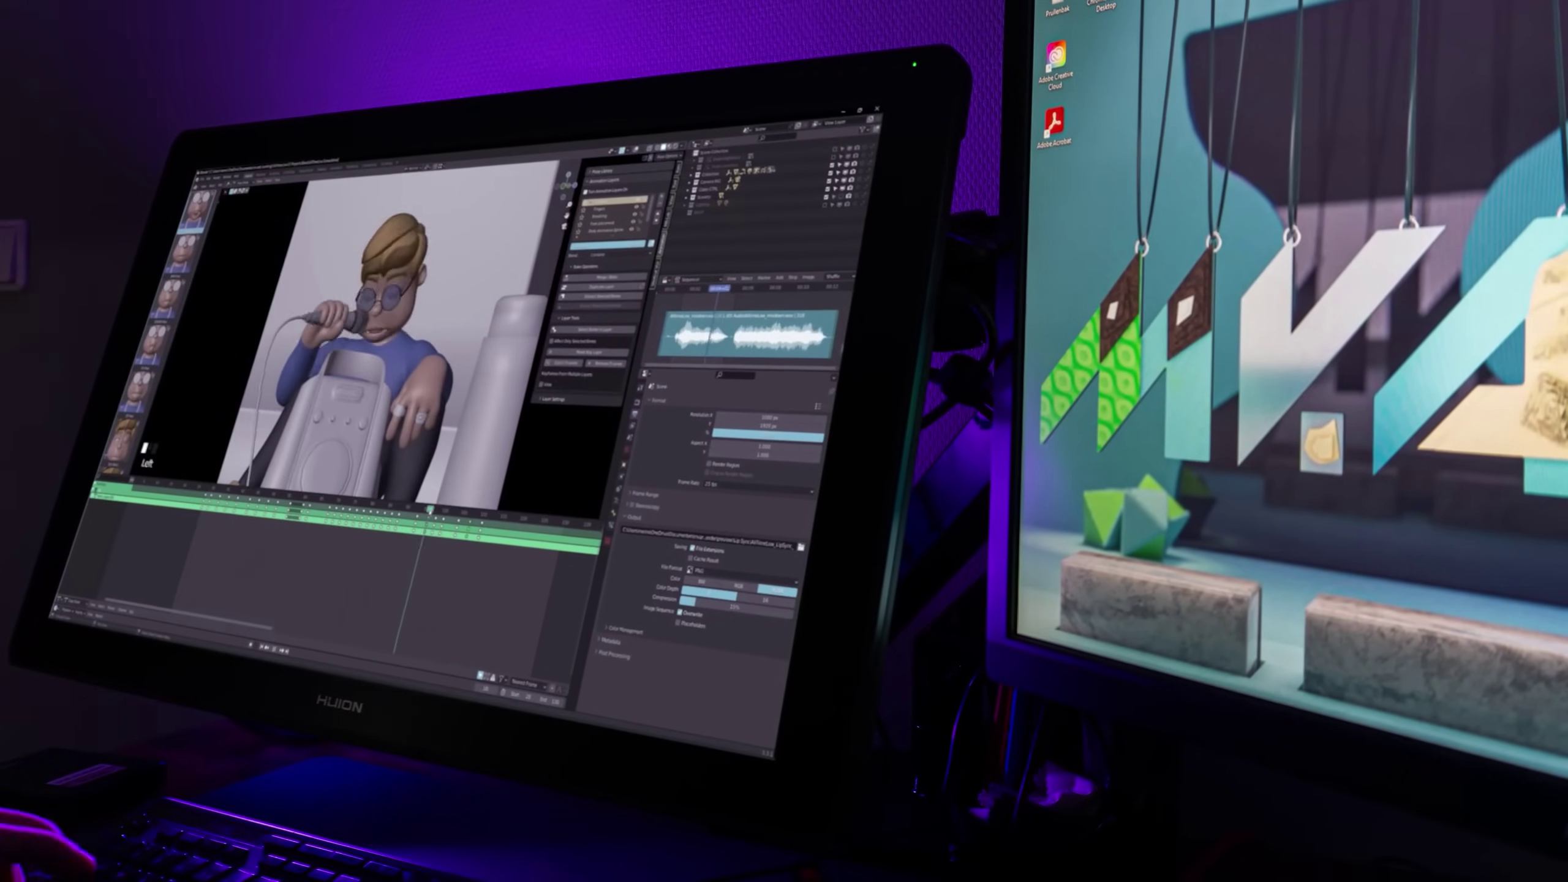
key("space")
key("Right")
key("Left")
key("Left")
key("Left")
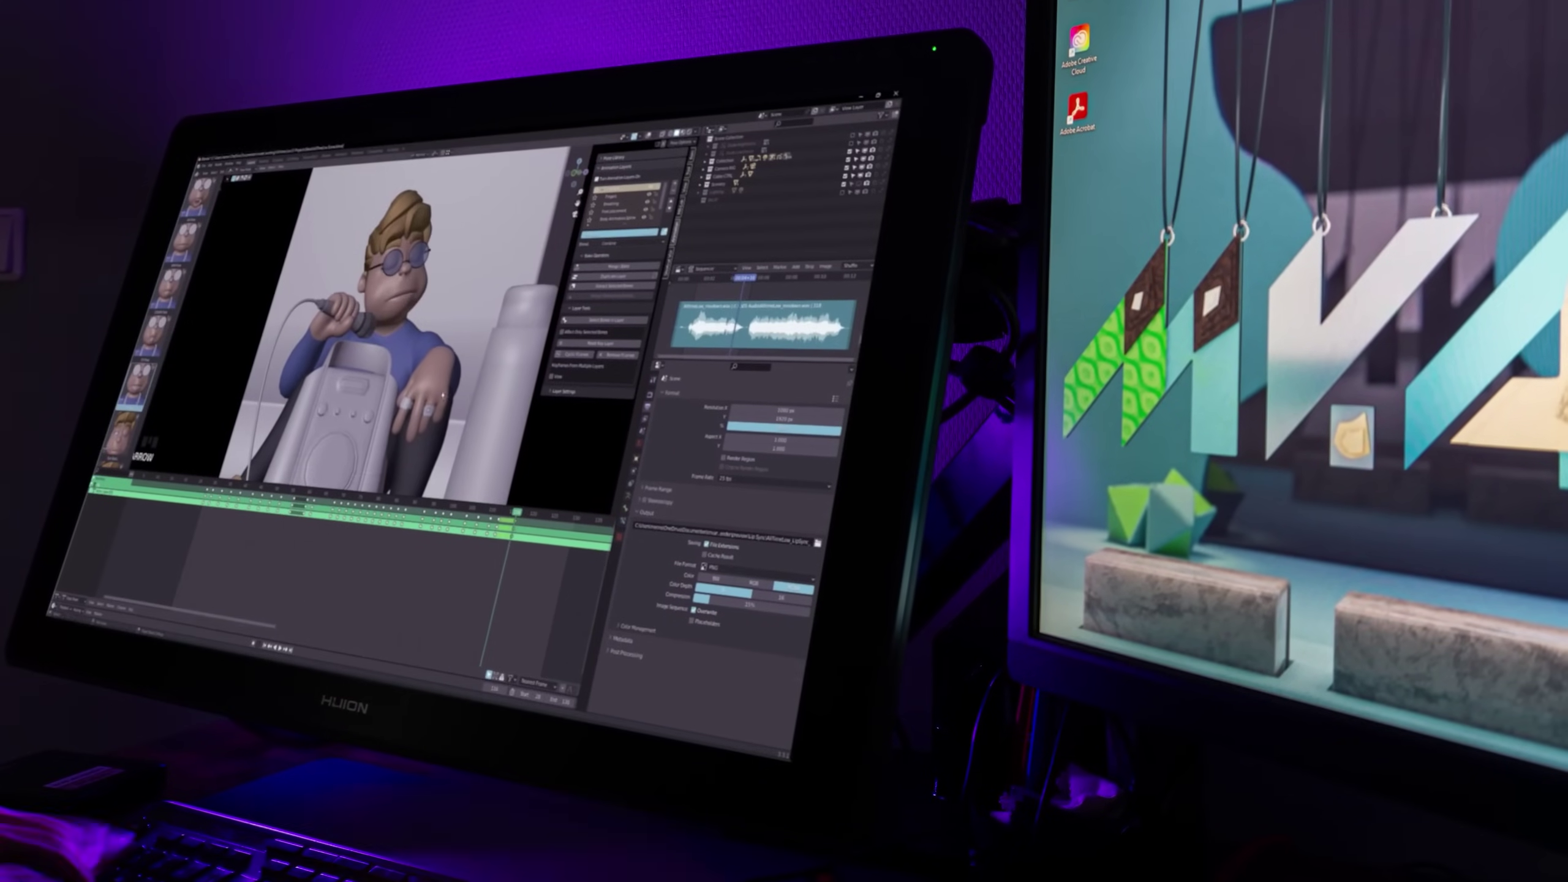
scroll(406, 296, "up", 2)
scroll(405, 347, "down", 4)
key("shift+alt+z")
key("space")
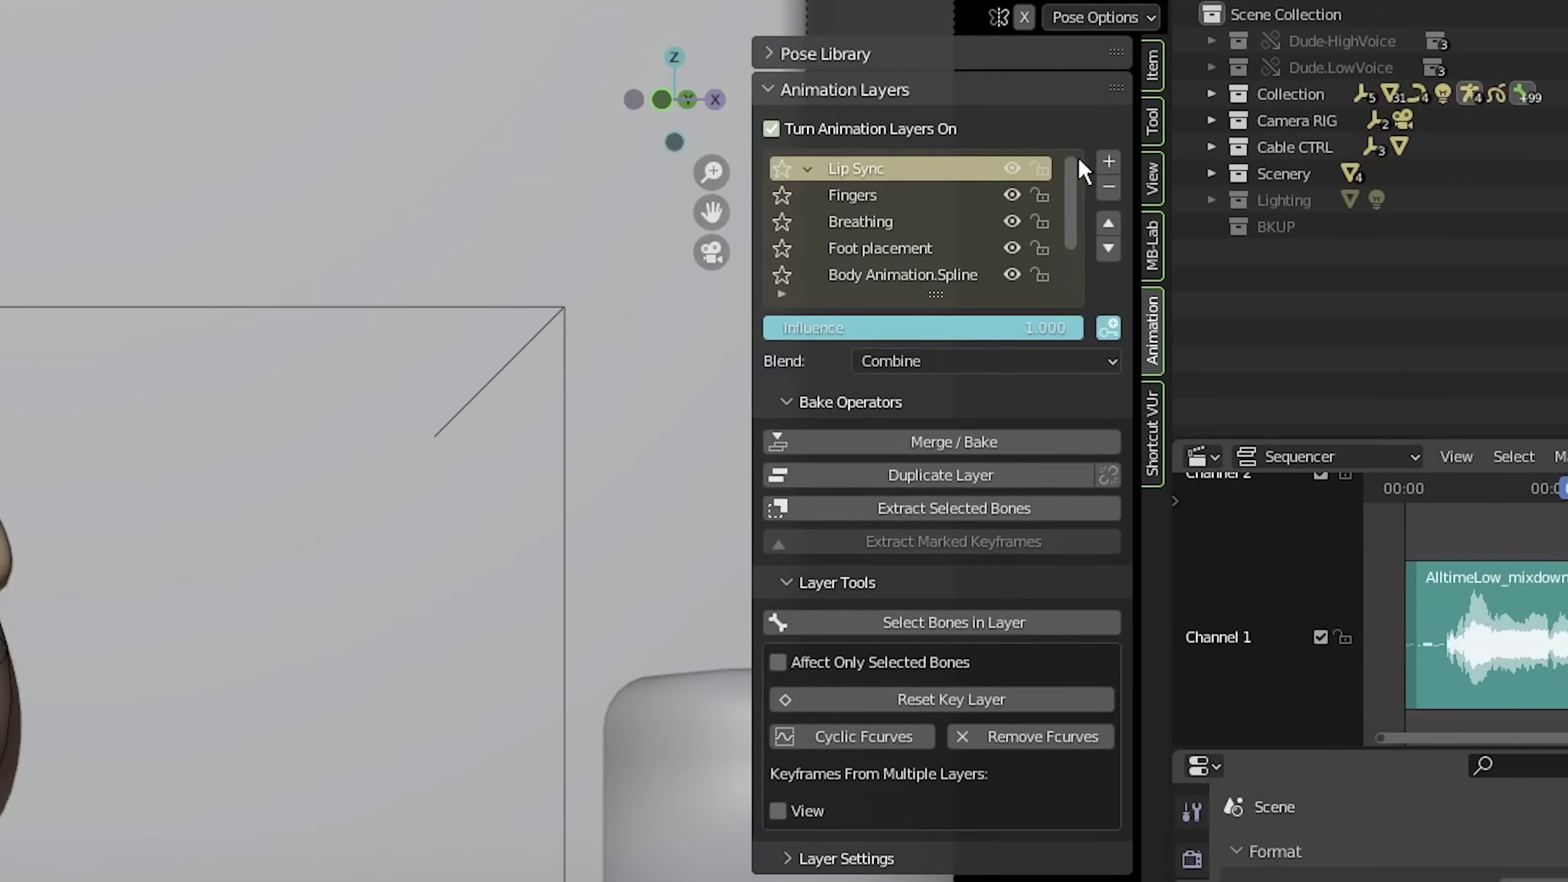
Add a new animation layer above Lip Sync and name it Emotion
left_click(1109, 161)
double_click(882, 167)
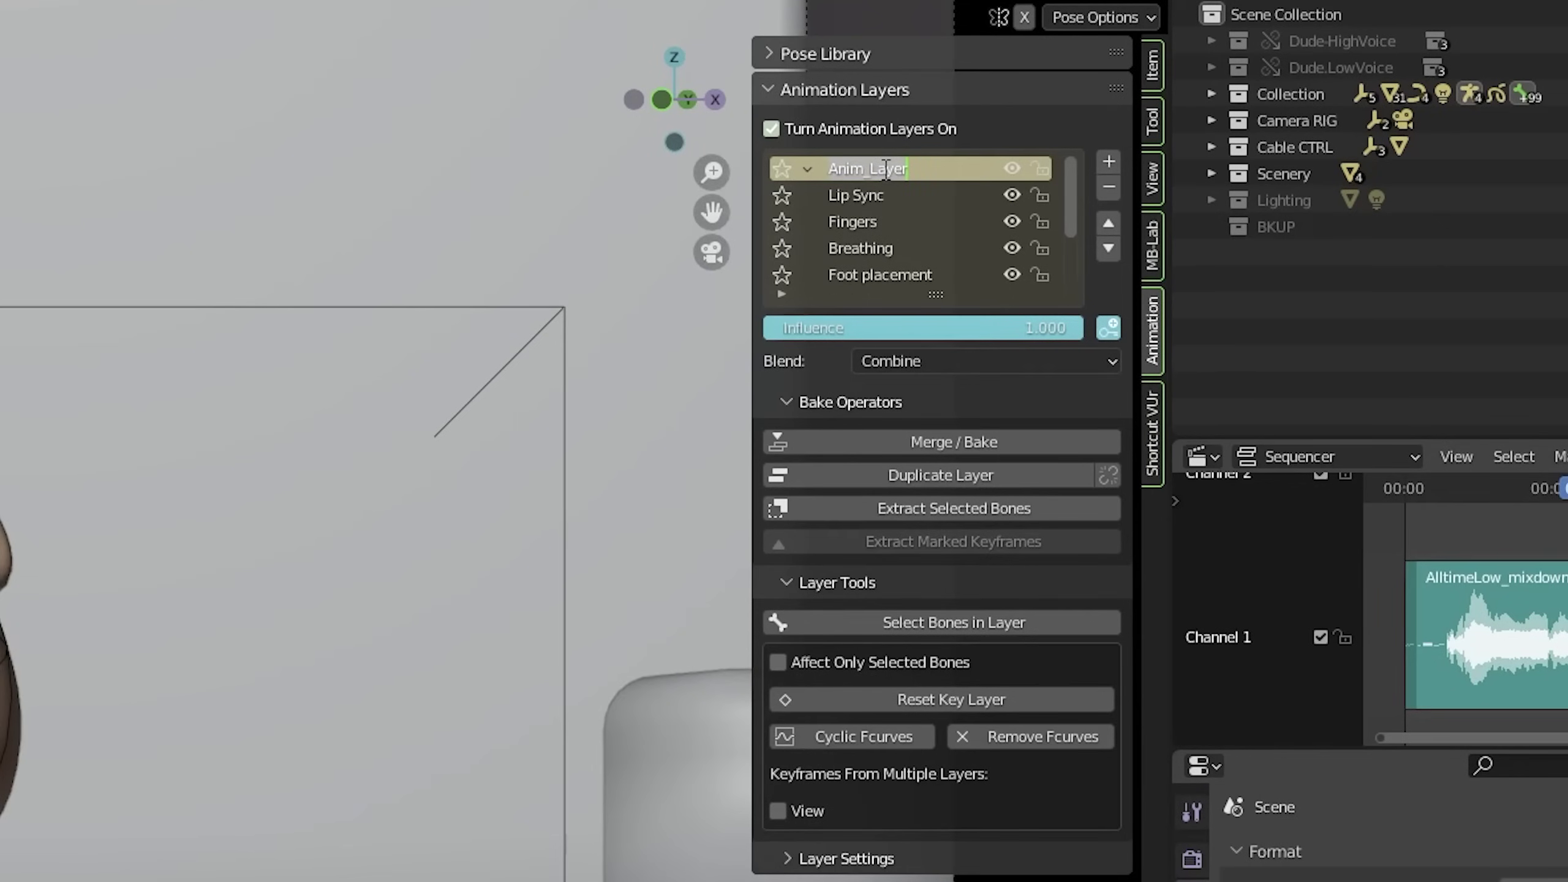
type("Emo")
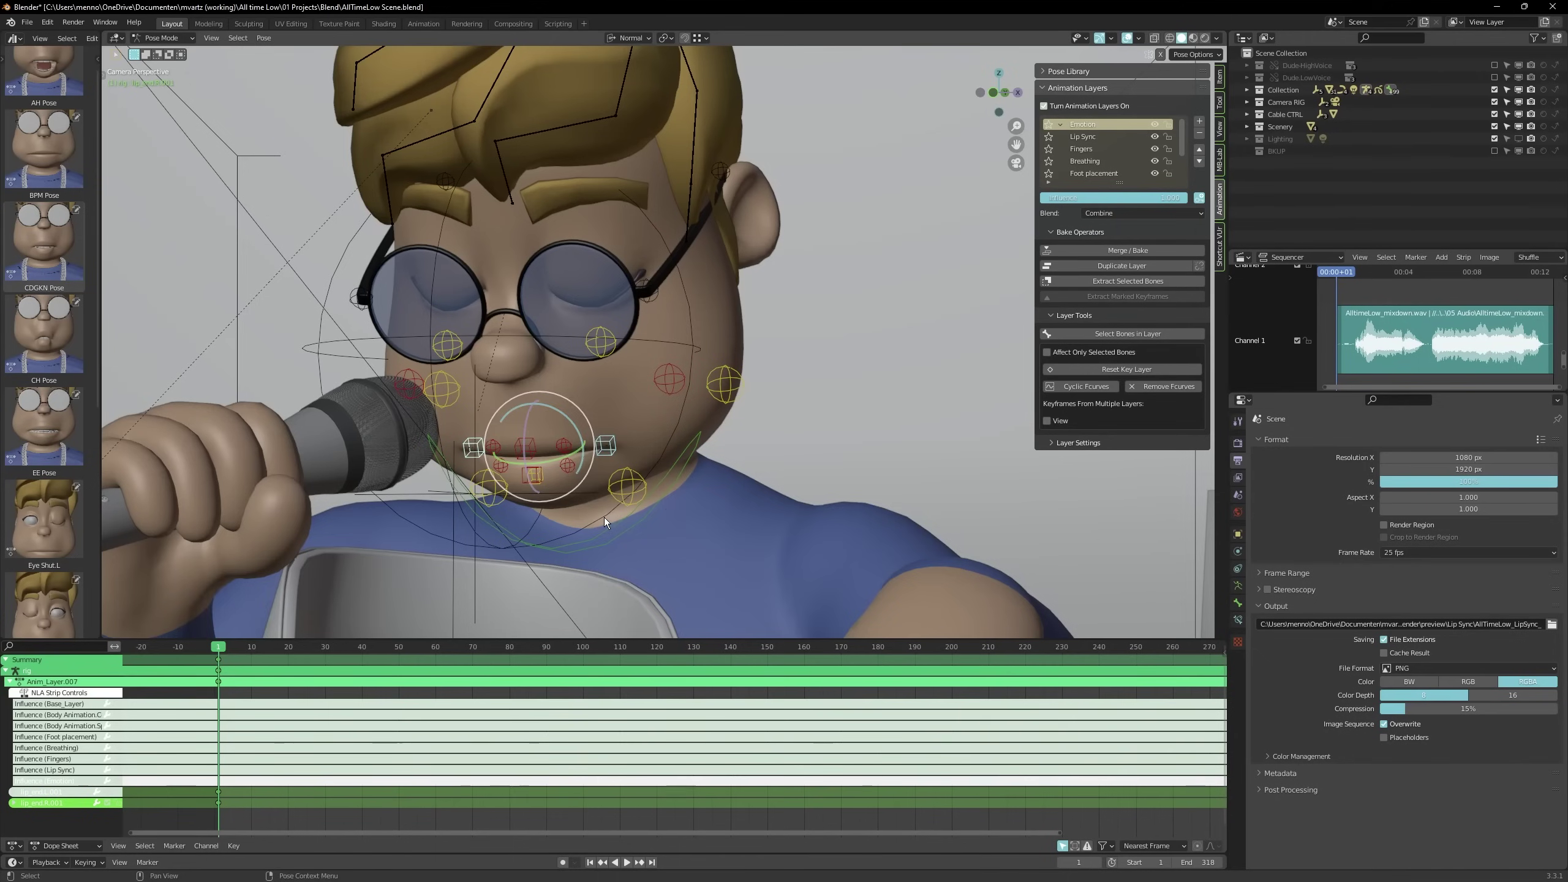
Turn off the rotate gizmo and lower both mouth corner controls along the Y axis at frame 1
key("alt+space")
left_click(599, 457)
key("alt+space")
left_click(584, 469)
key("alt+space")
left_click(657, 473)
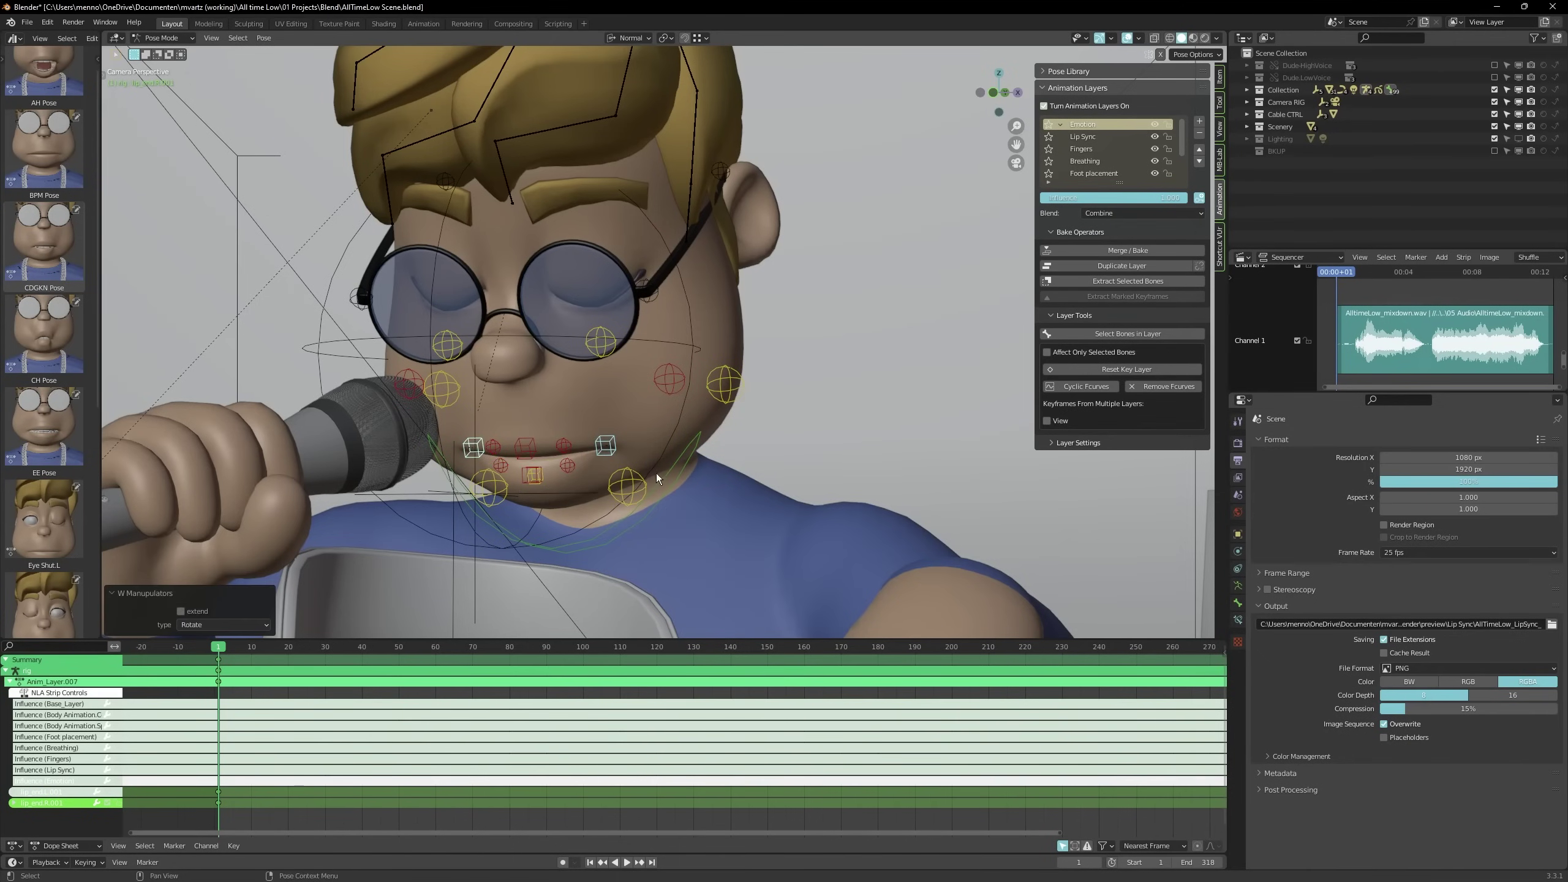
key("g")
key("y")
left_click(655, 487)
Select the upper and lower side lip controls on both sides of the mouth and move them along Y
left_click(564, 447)
left_click(569, 467, "shift")
key("ctrl+shift+m")
key("g")
key("y")
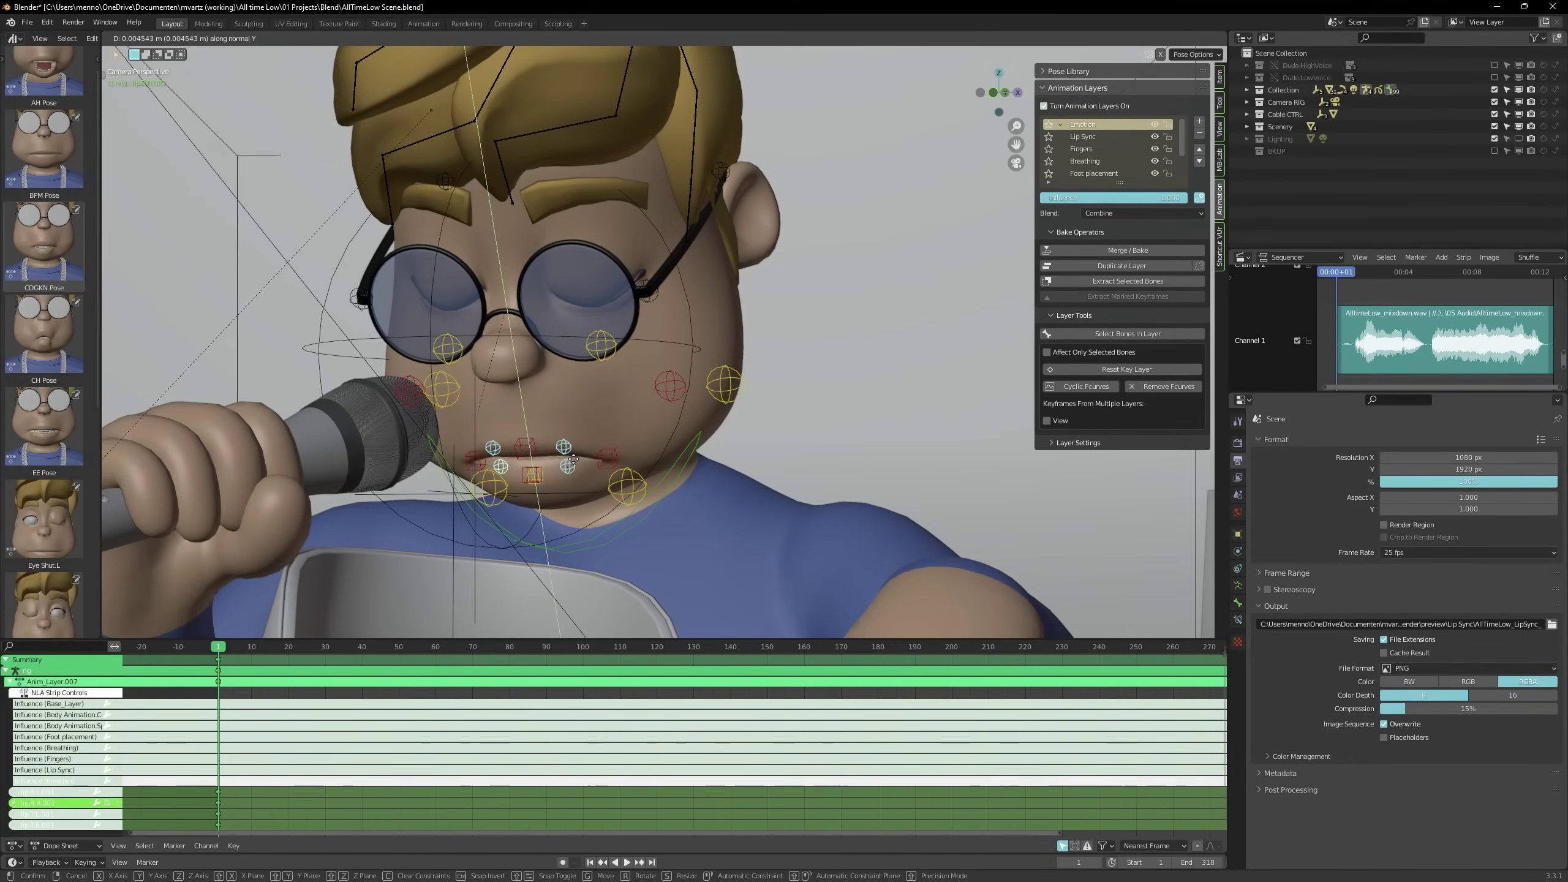
left_click(571, 465)
Keyframe all mouth controls at frame 1 on the Emotion layer and play back the sad expression without overlays
key("a")
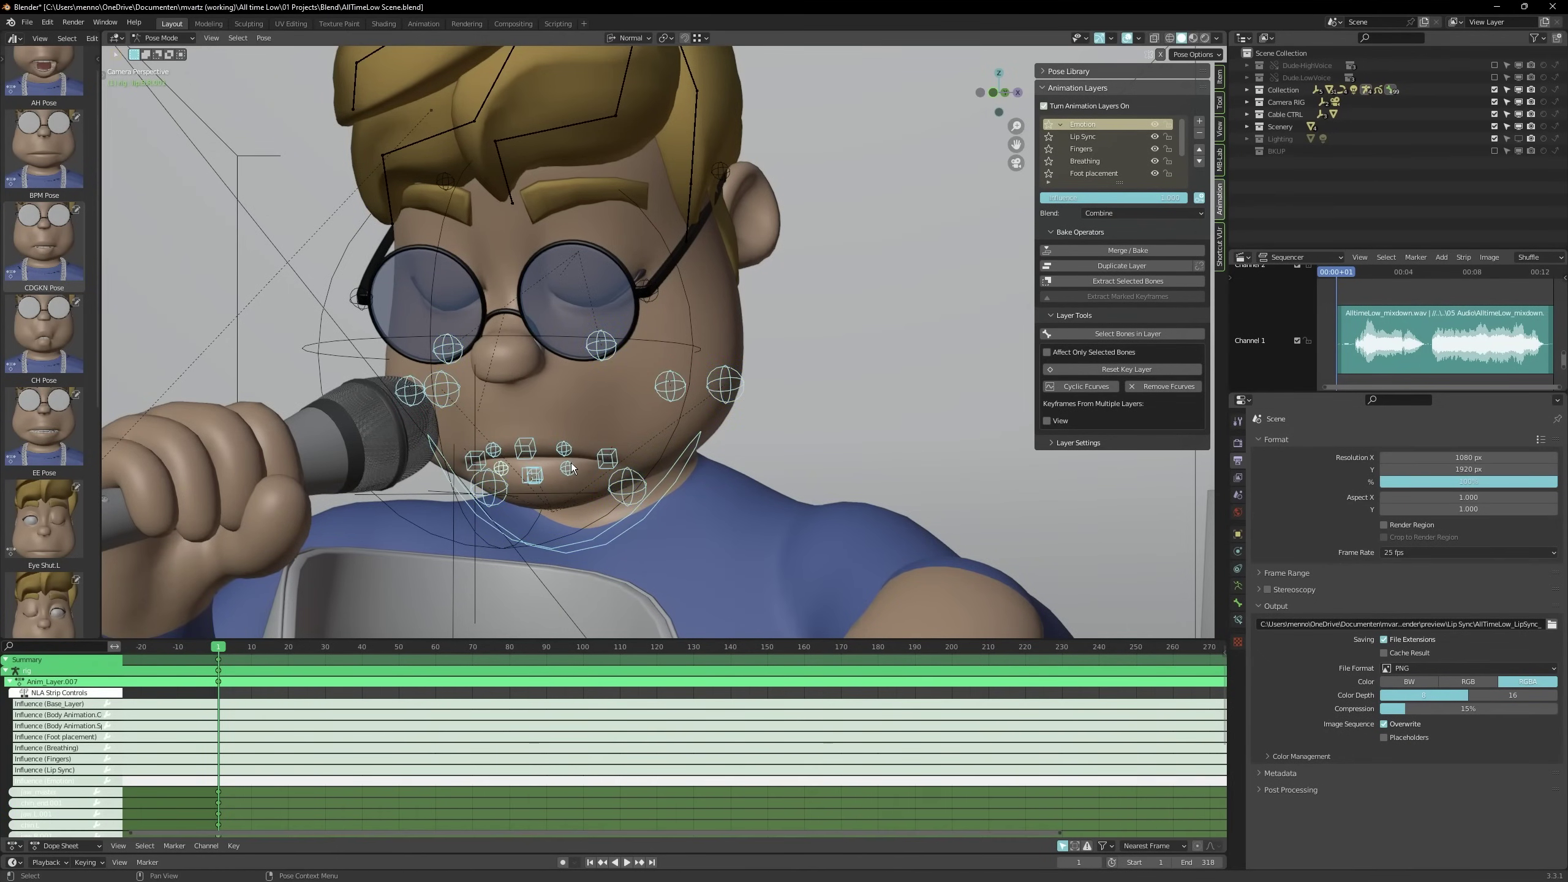
key("i")
left_click(556, 418)
key("alt+shift+z")
key("space")
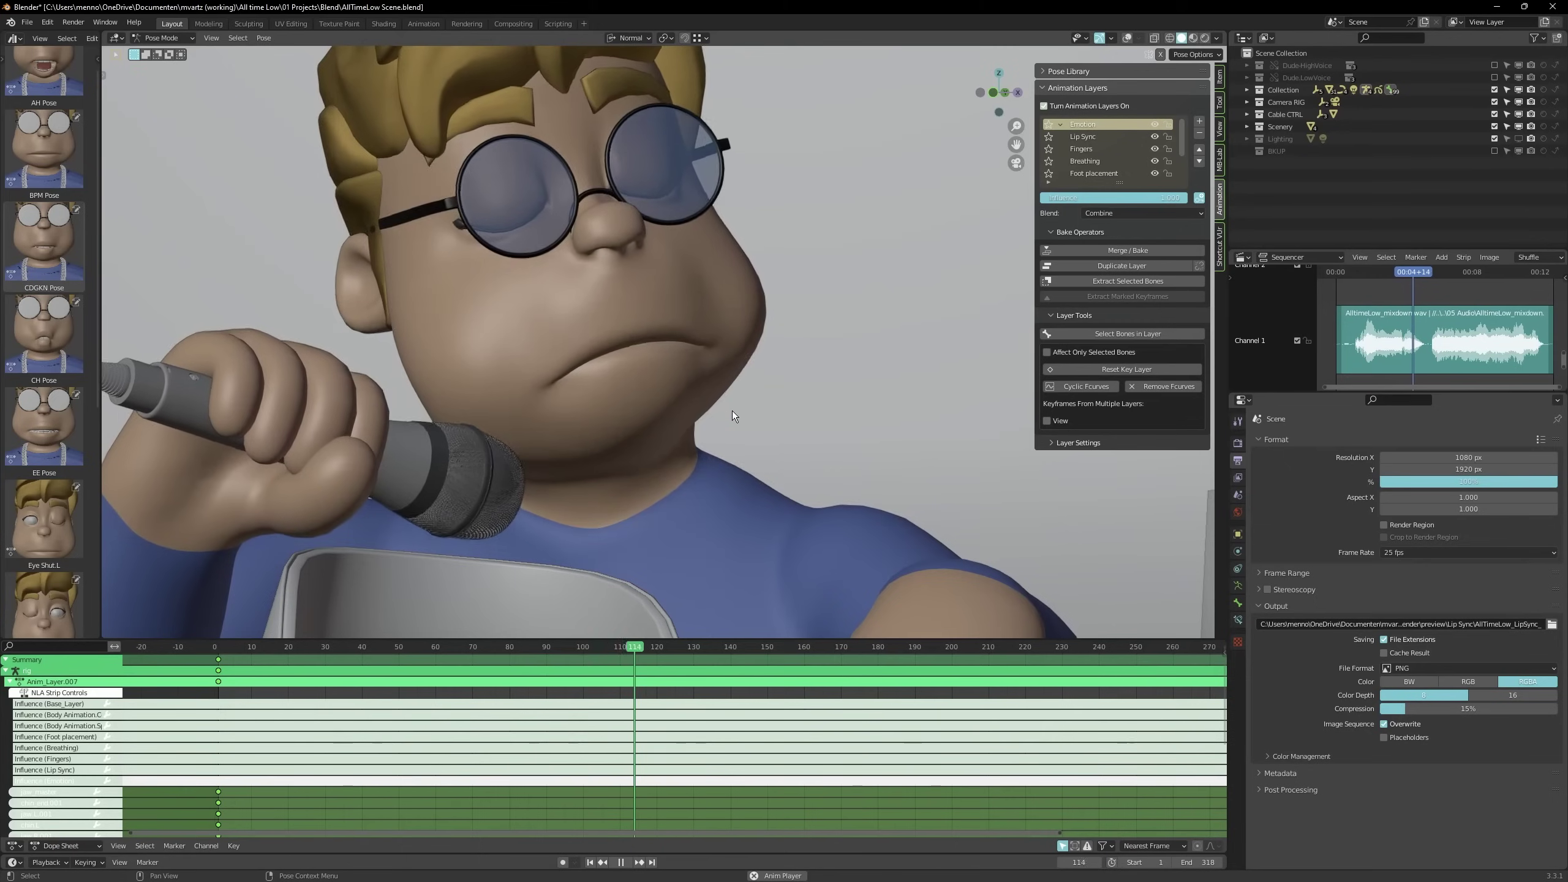
key("space")
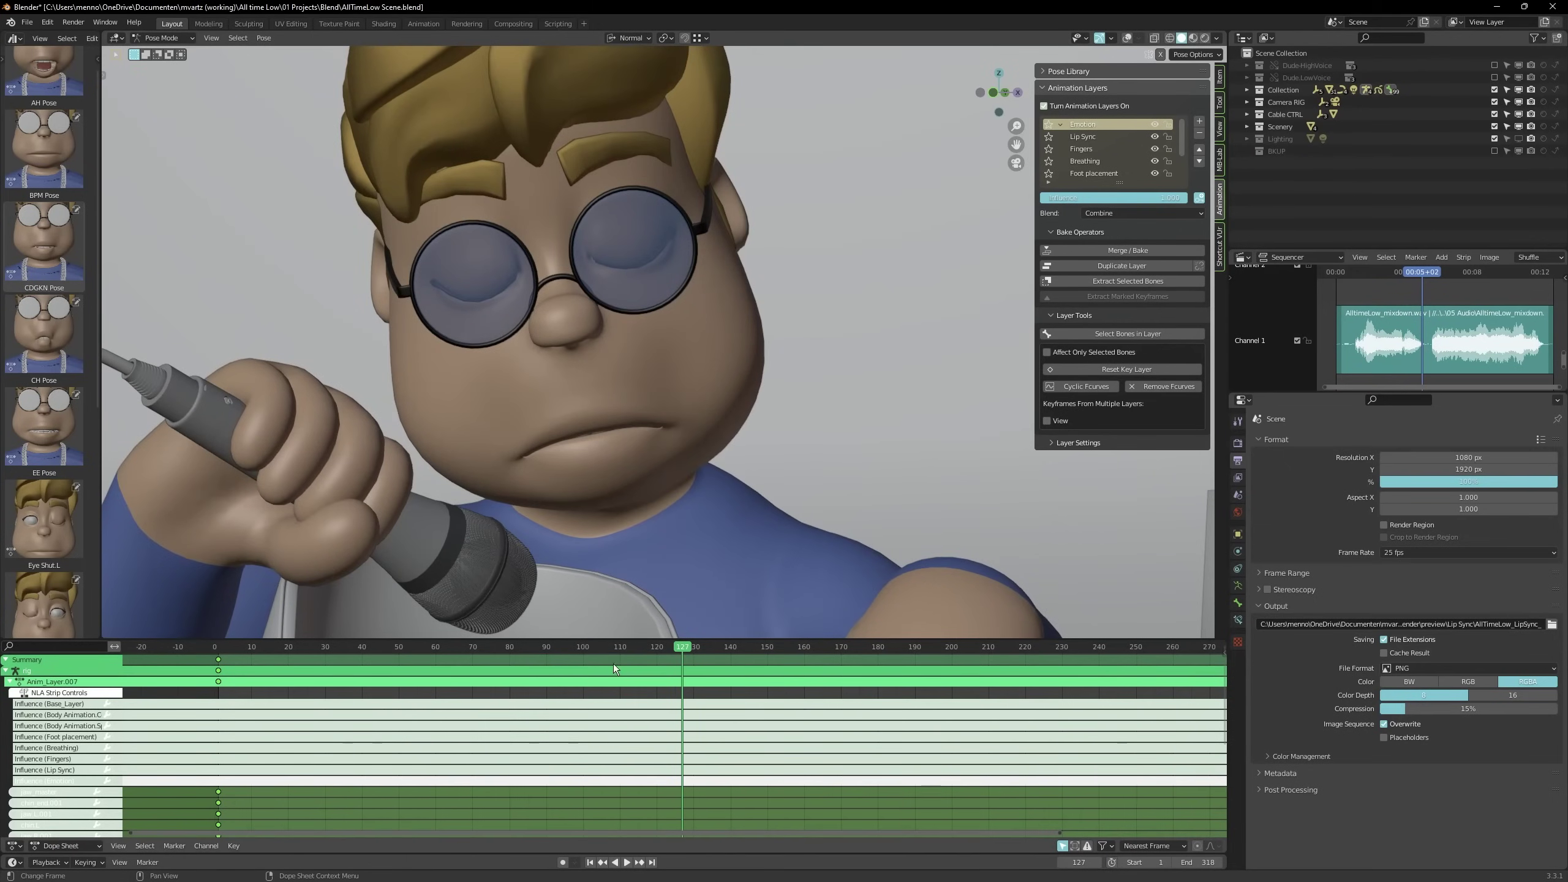
Show the rig controls, reset the mouth controls at frame 22 and keyframe them on the Emotion layer
left_click_drag(613, 665, 297, 665)
key("shift+alt+z")
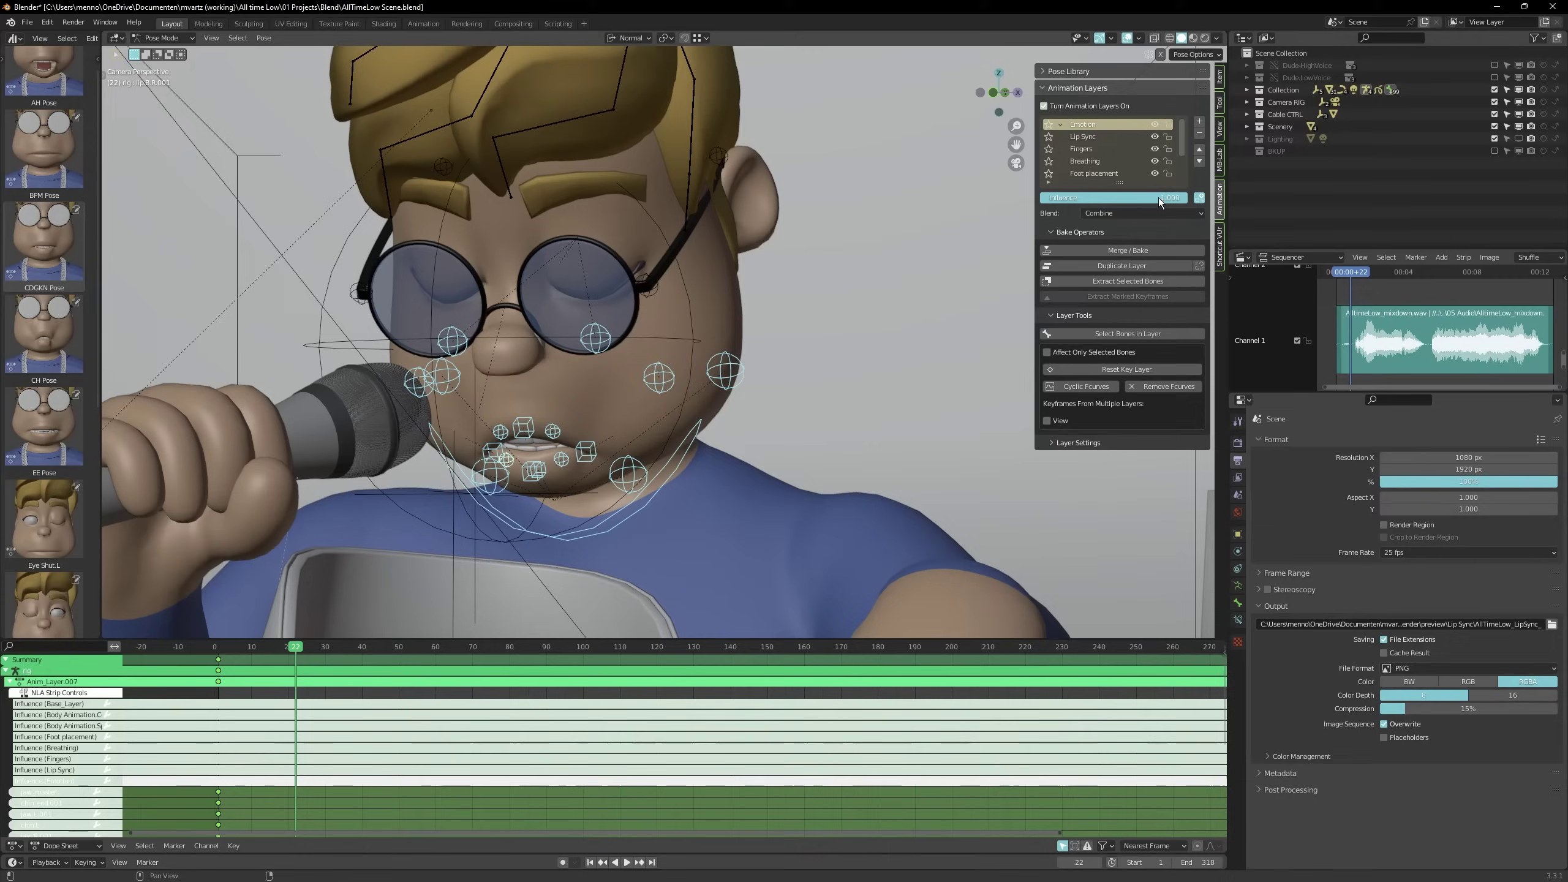
left_click_drag(1160, 201, 1012, 200)
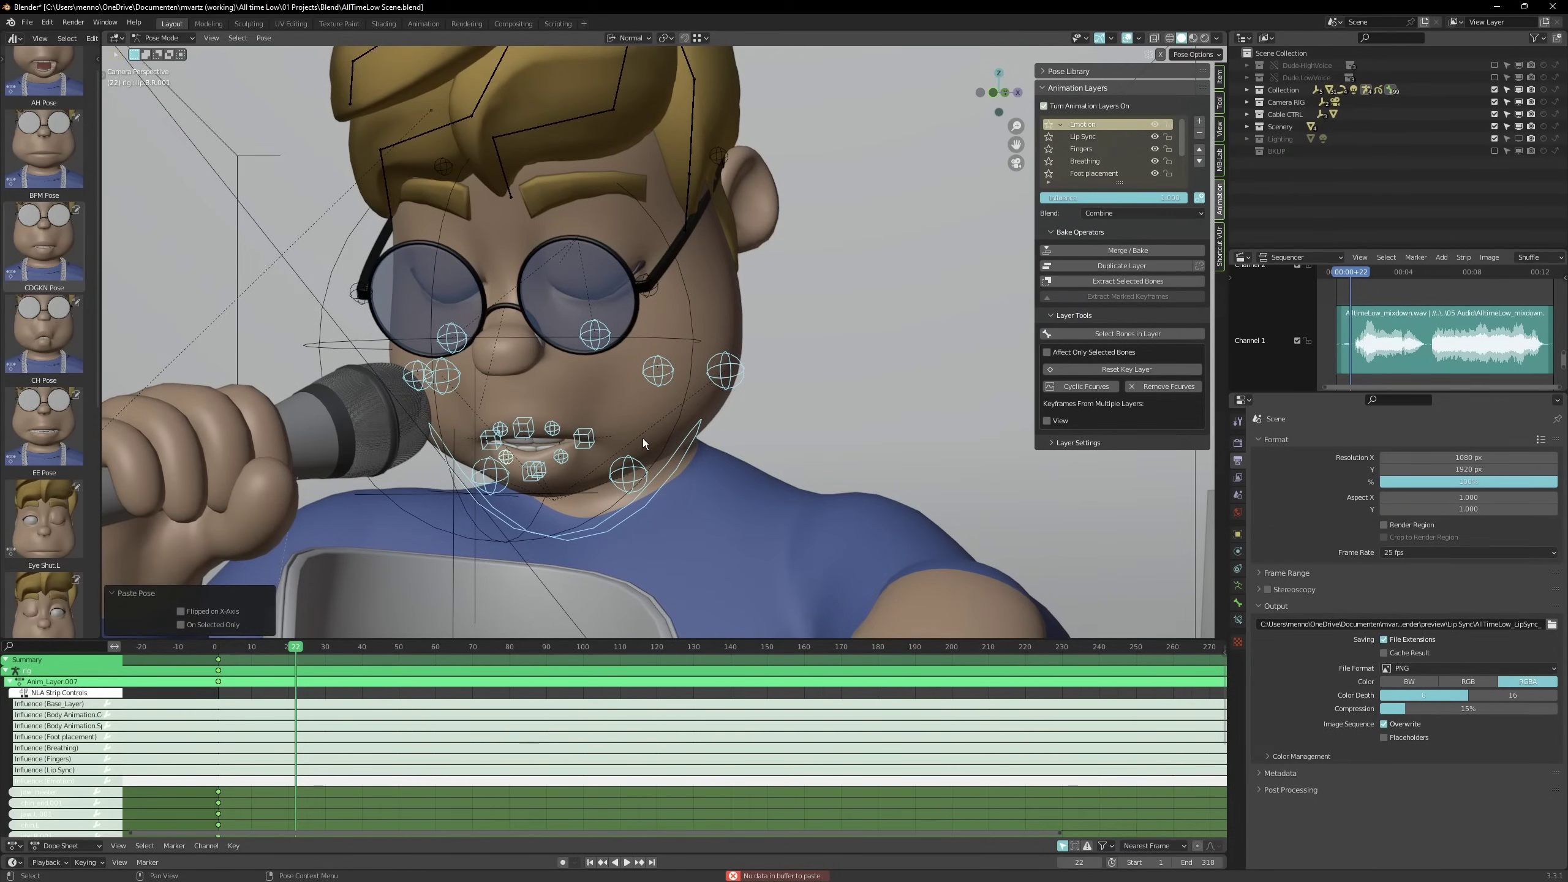
key("i")
left_click(642, 438)
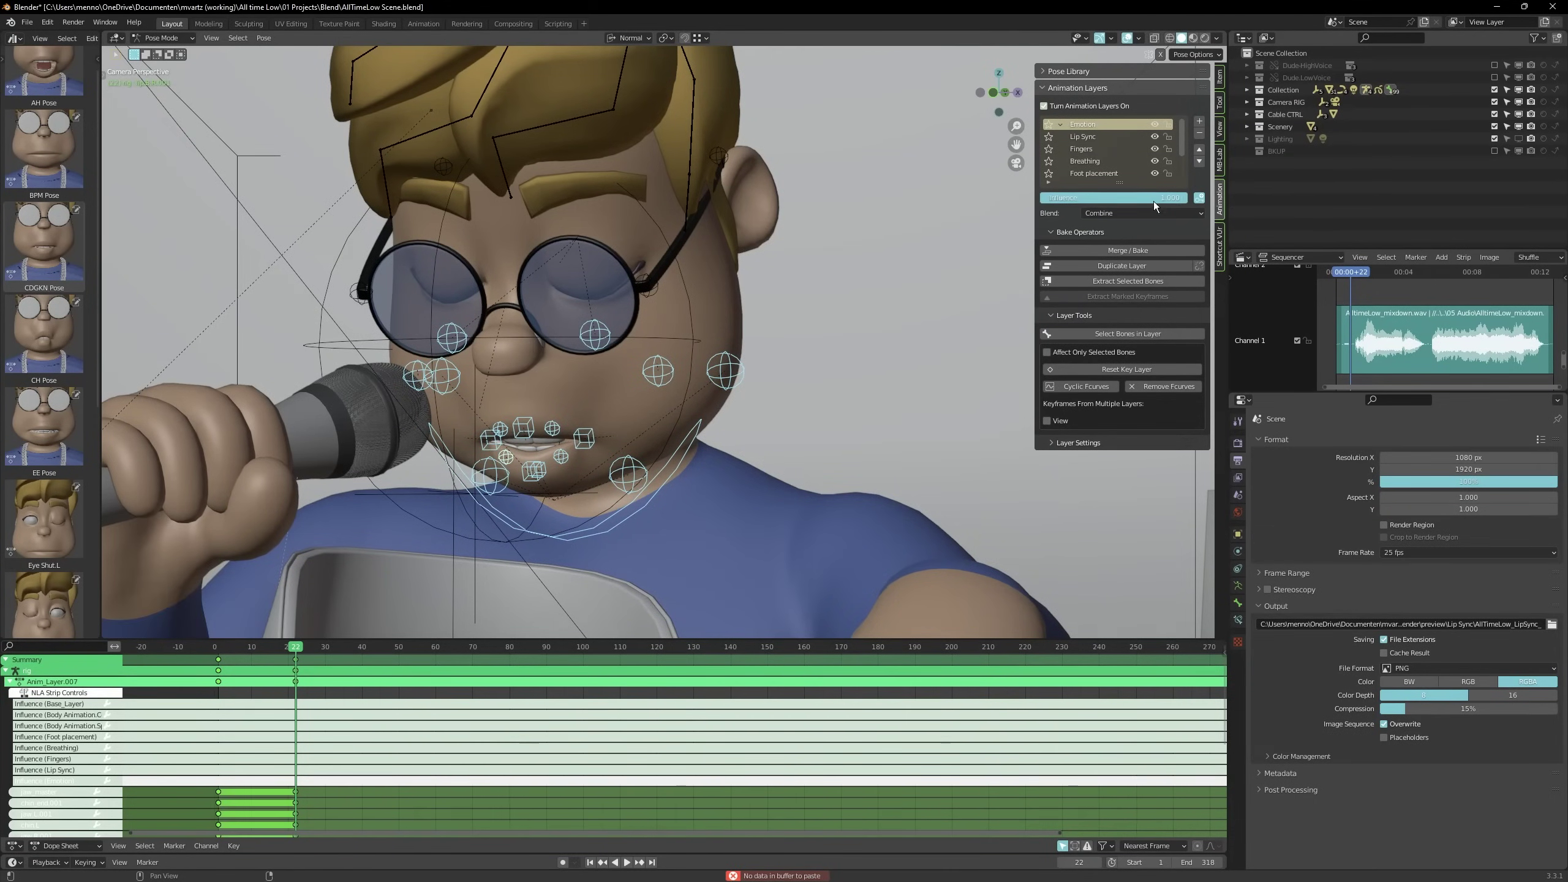
Play back the animation from frame 1 to check how the sad expression fades into the singing
left_click_drag(1167, 197, 1050, 203)
left_click_drag(259, 643, 216, 650)
key("space")
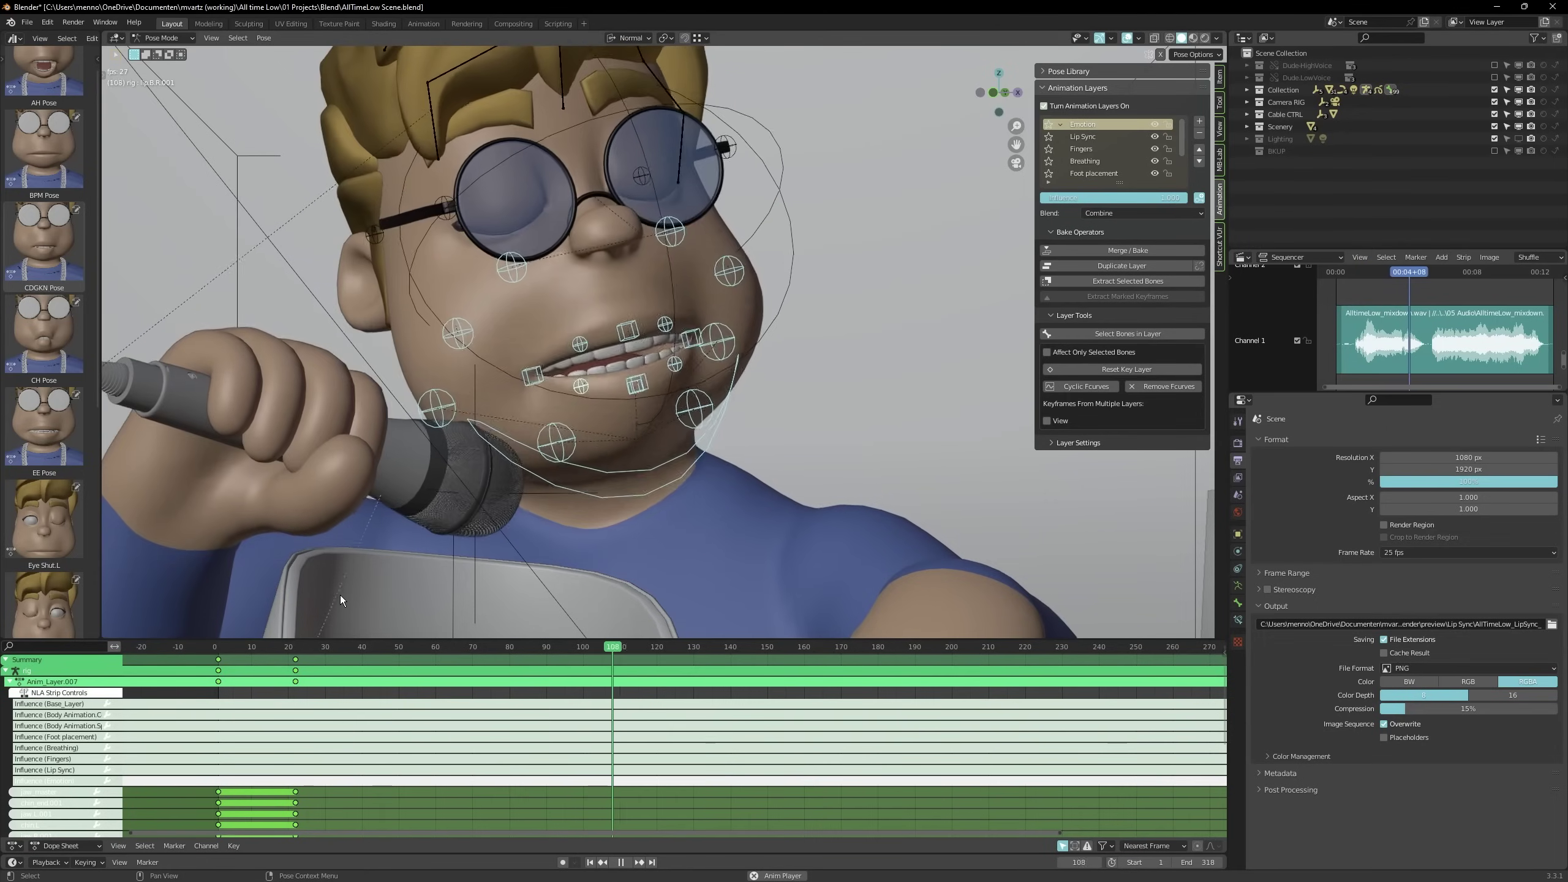
key("space")
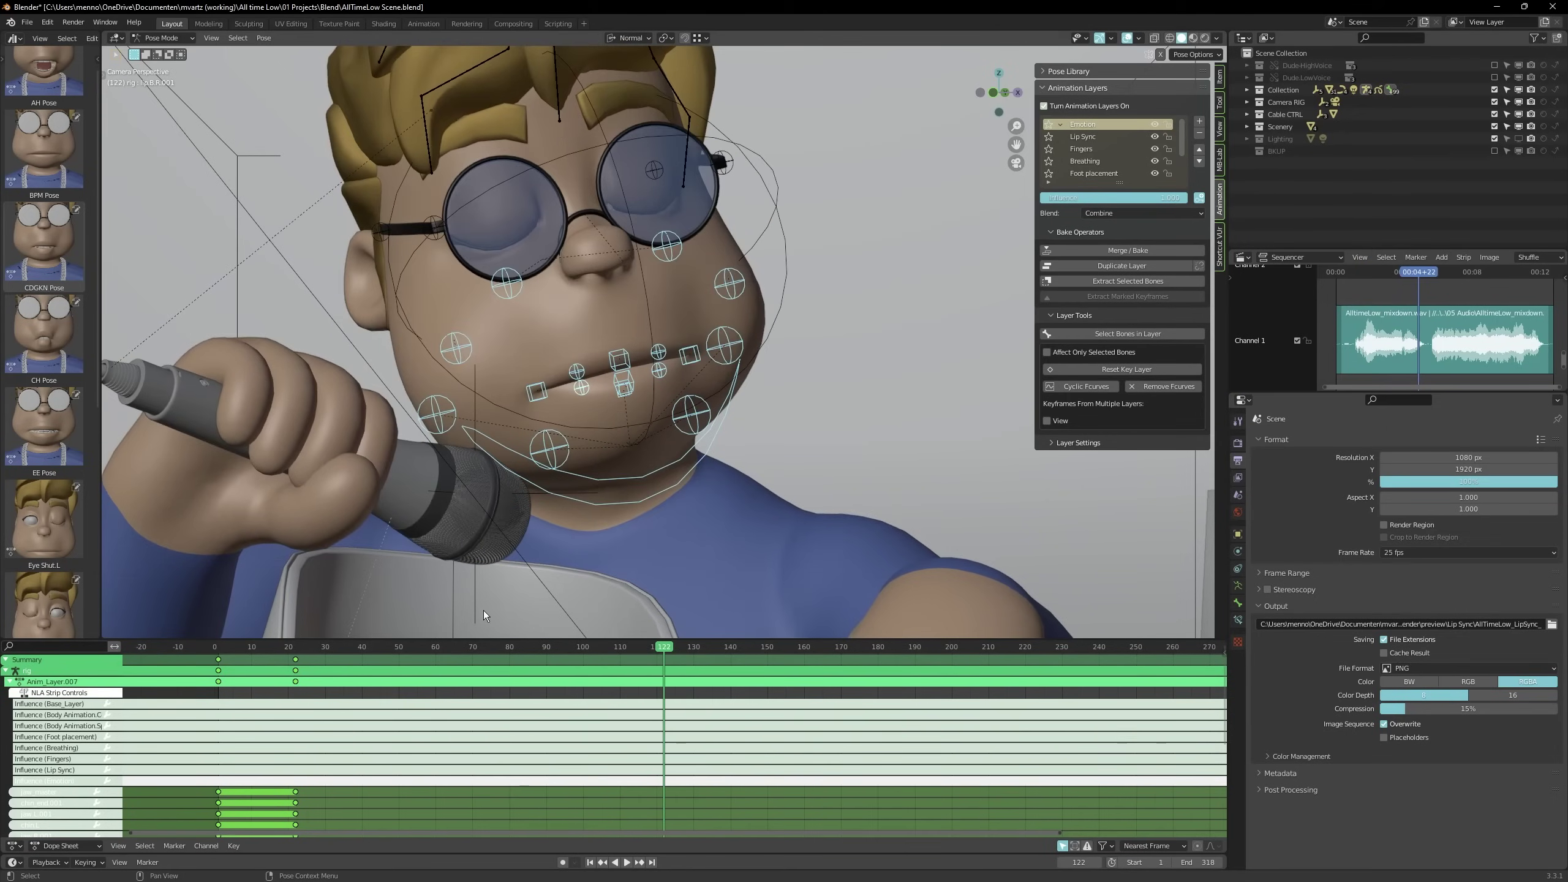
Duplicate the frame 1 keyframes of the sad expression to frame 122
left_click(220, 666)
key("shift+d")
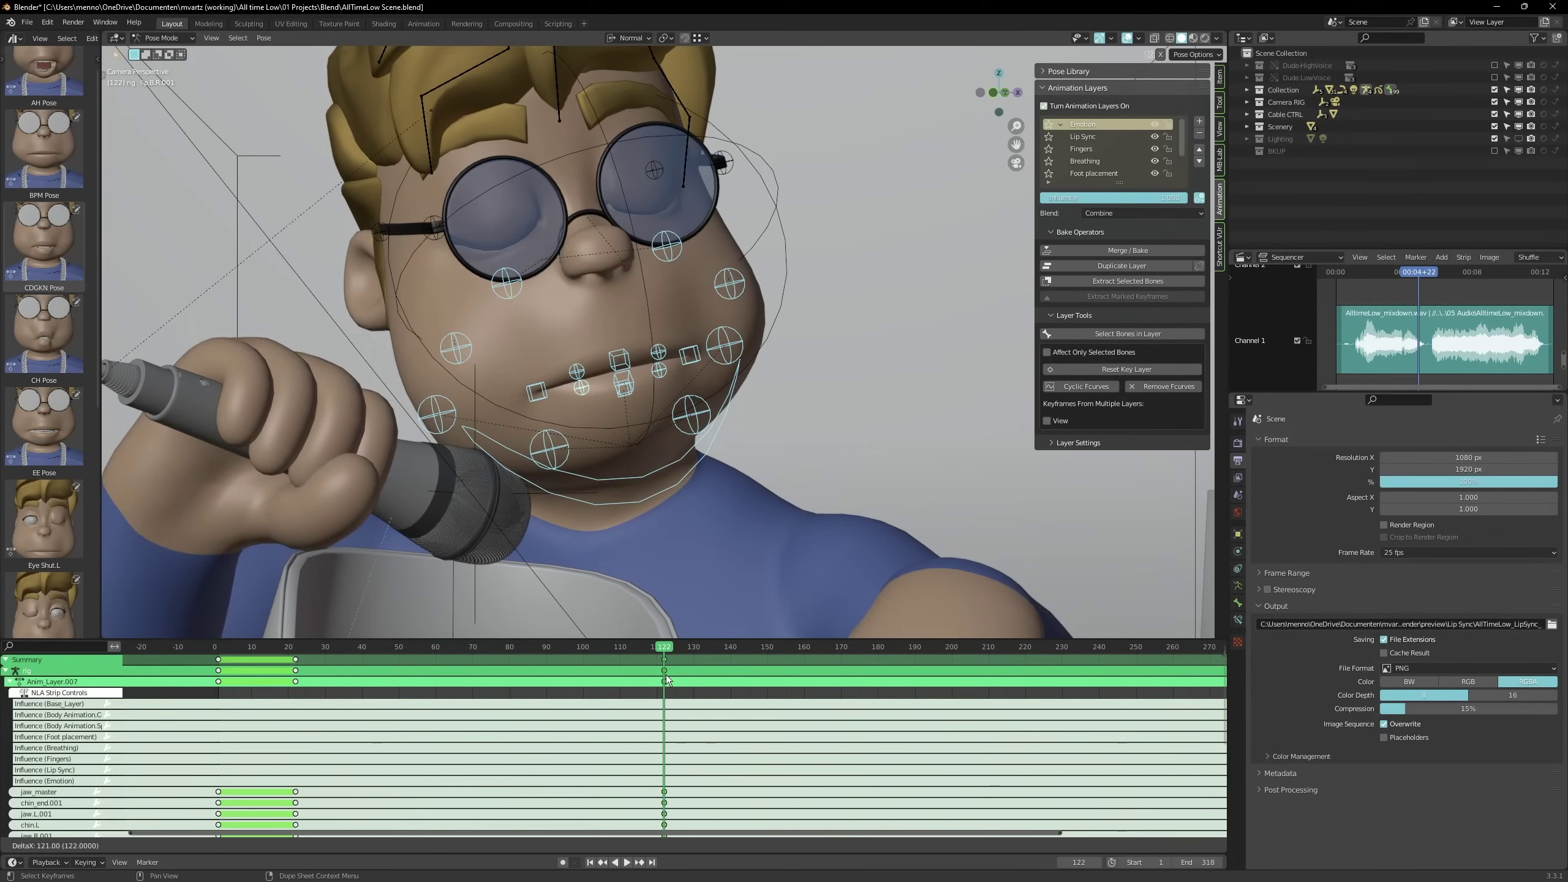
left_click(666, 680)
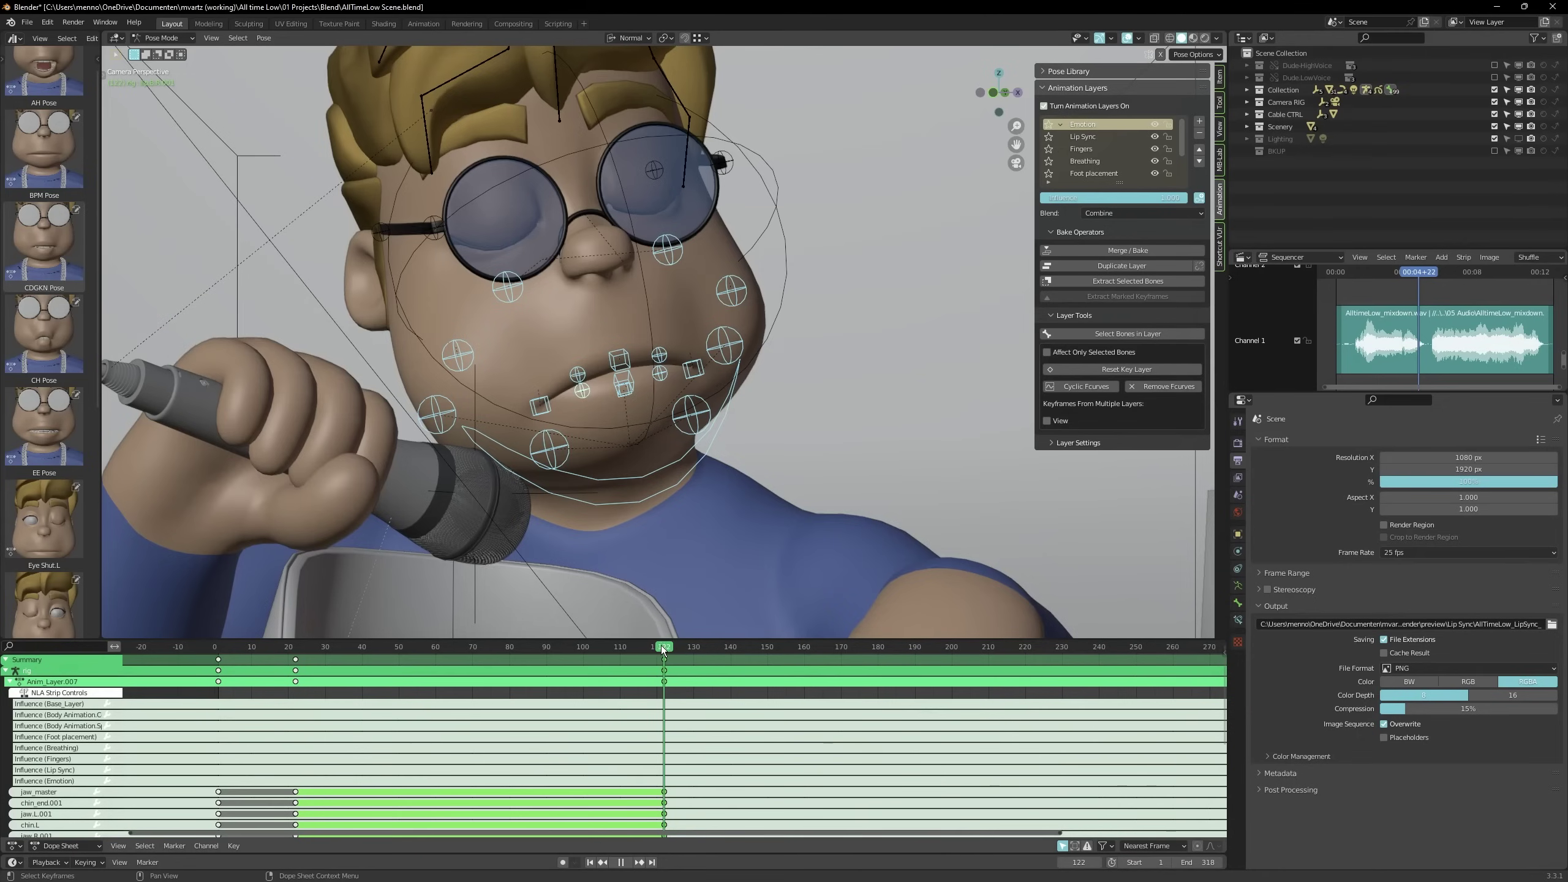
Duplicate the reset keyframes from frame 22 to frame 112 on the Emotion layer
left_click_drag(662, 648, 628, 653)
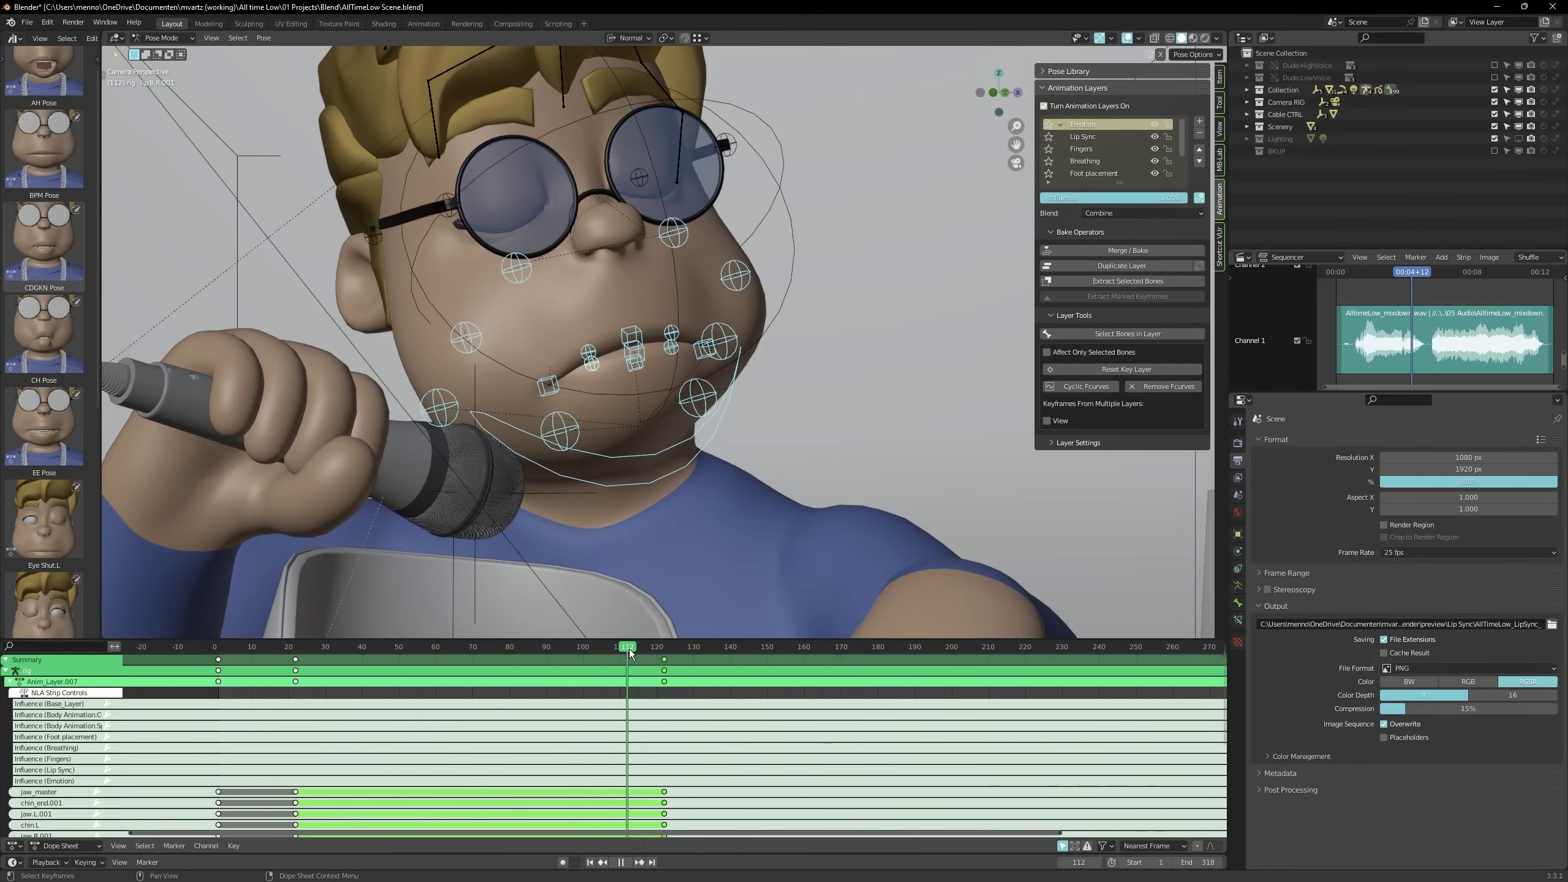
left_click(296, 660)
key("shift+d")
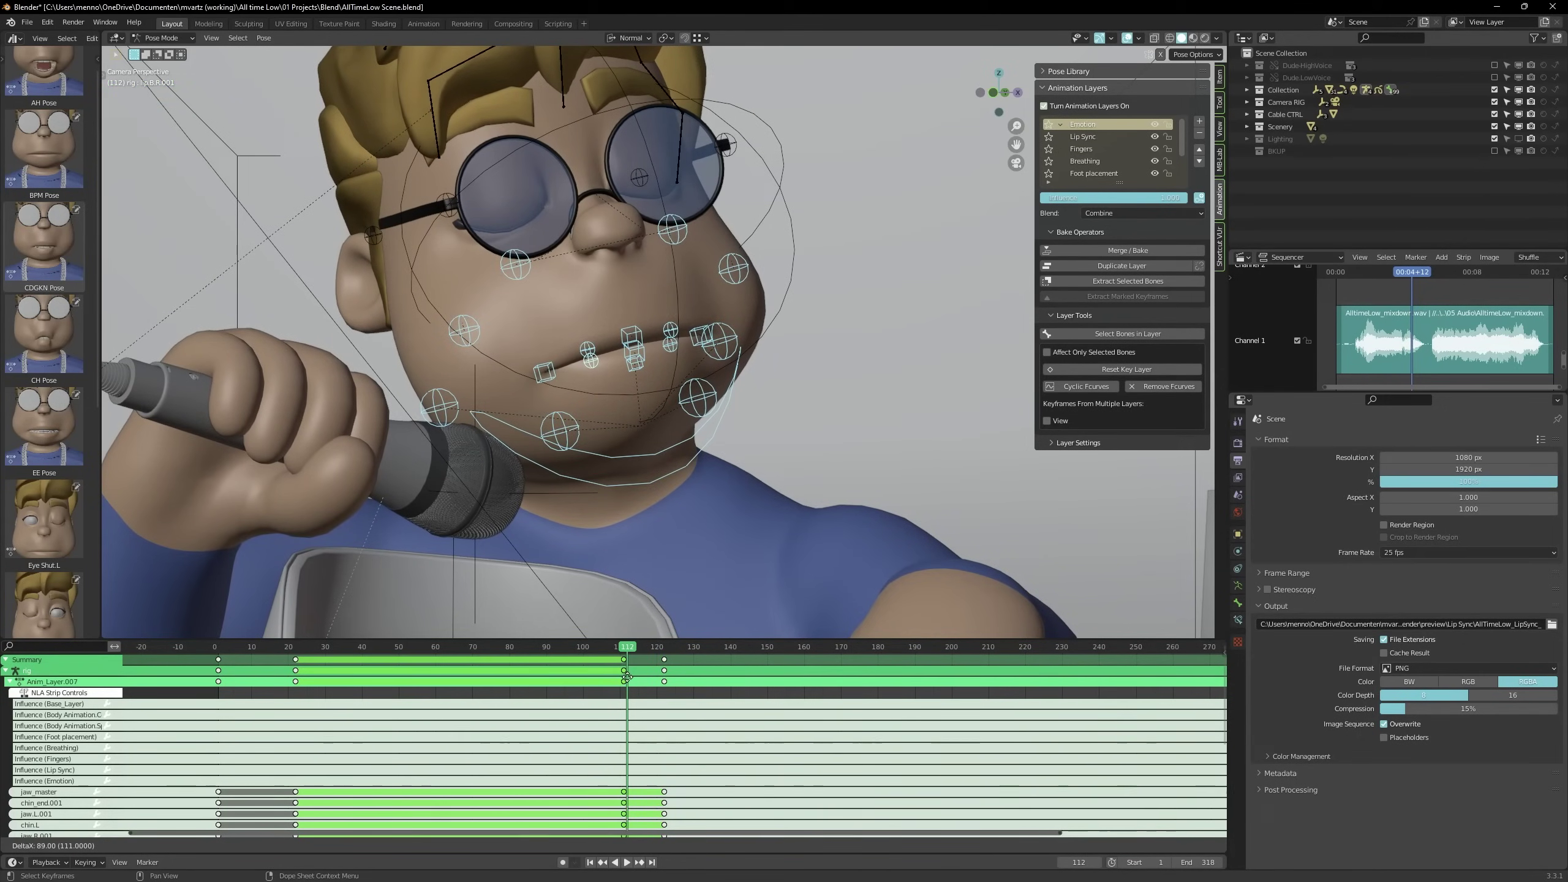
left_click(630, 681)
Play back the animation around frame 122 and again from frame 73 to check the returning sad expression
key("space")
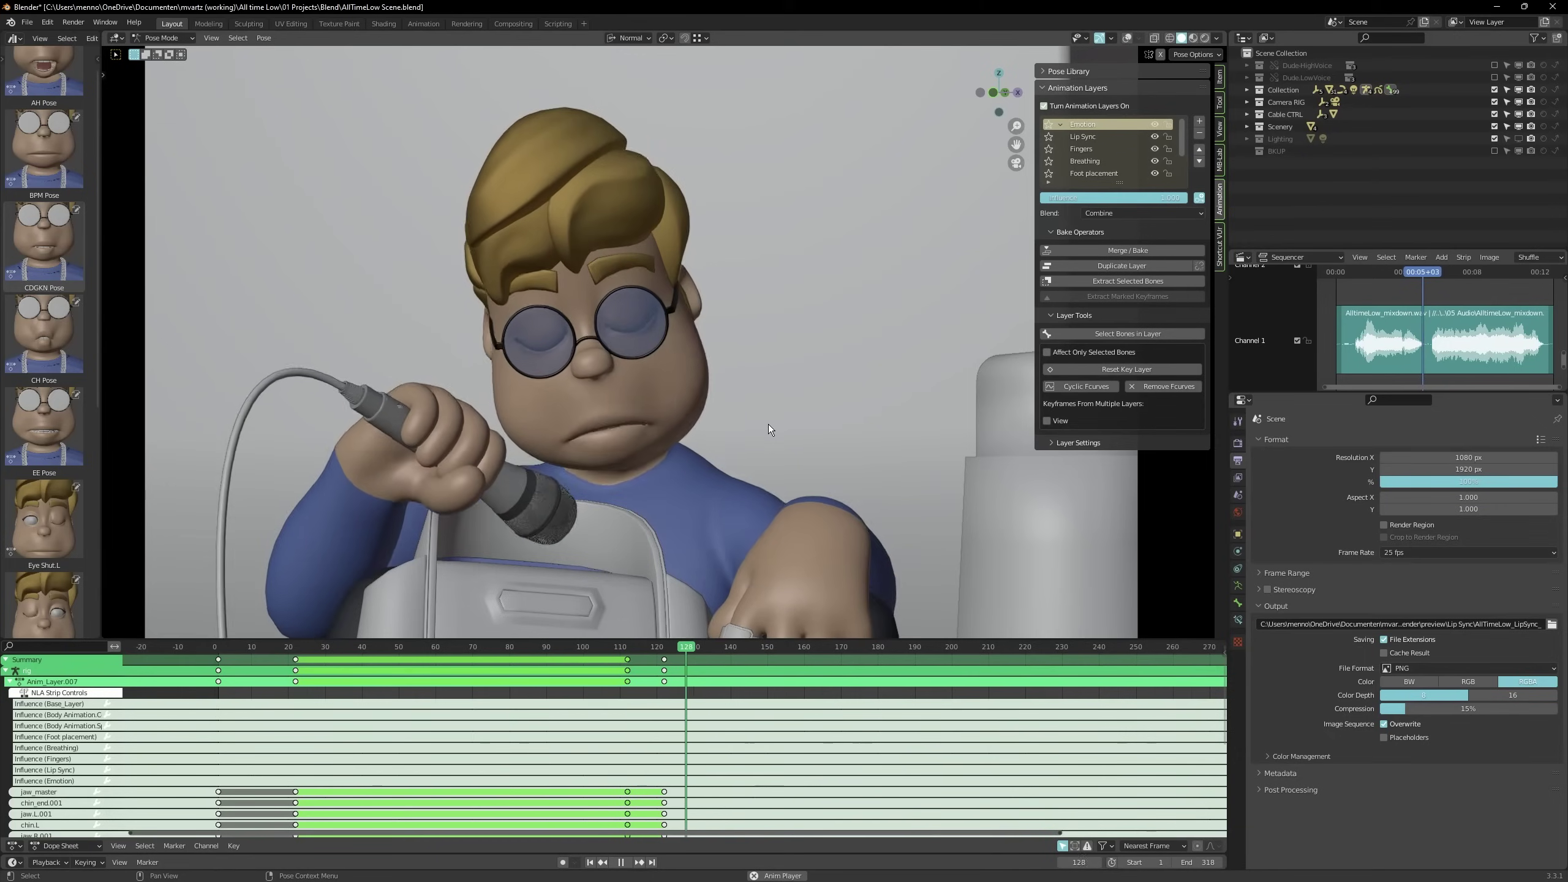
key("space")
left_click(483, 646)
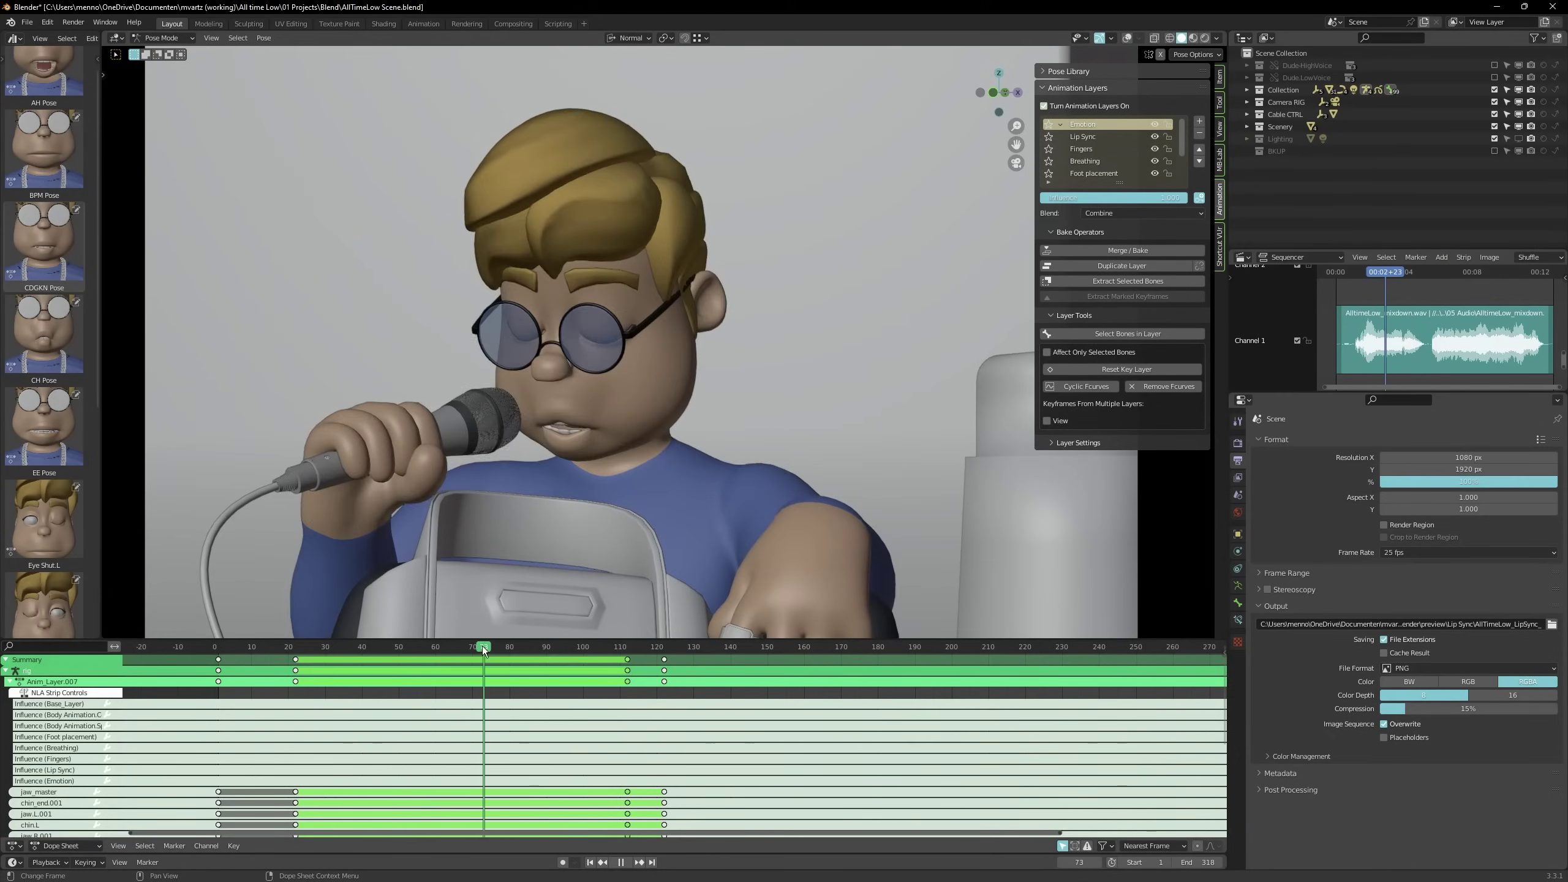
key("space")
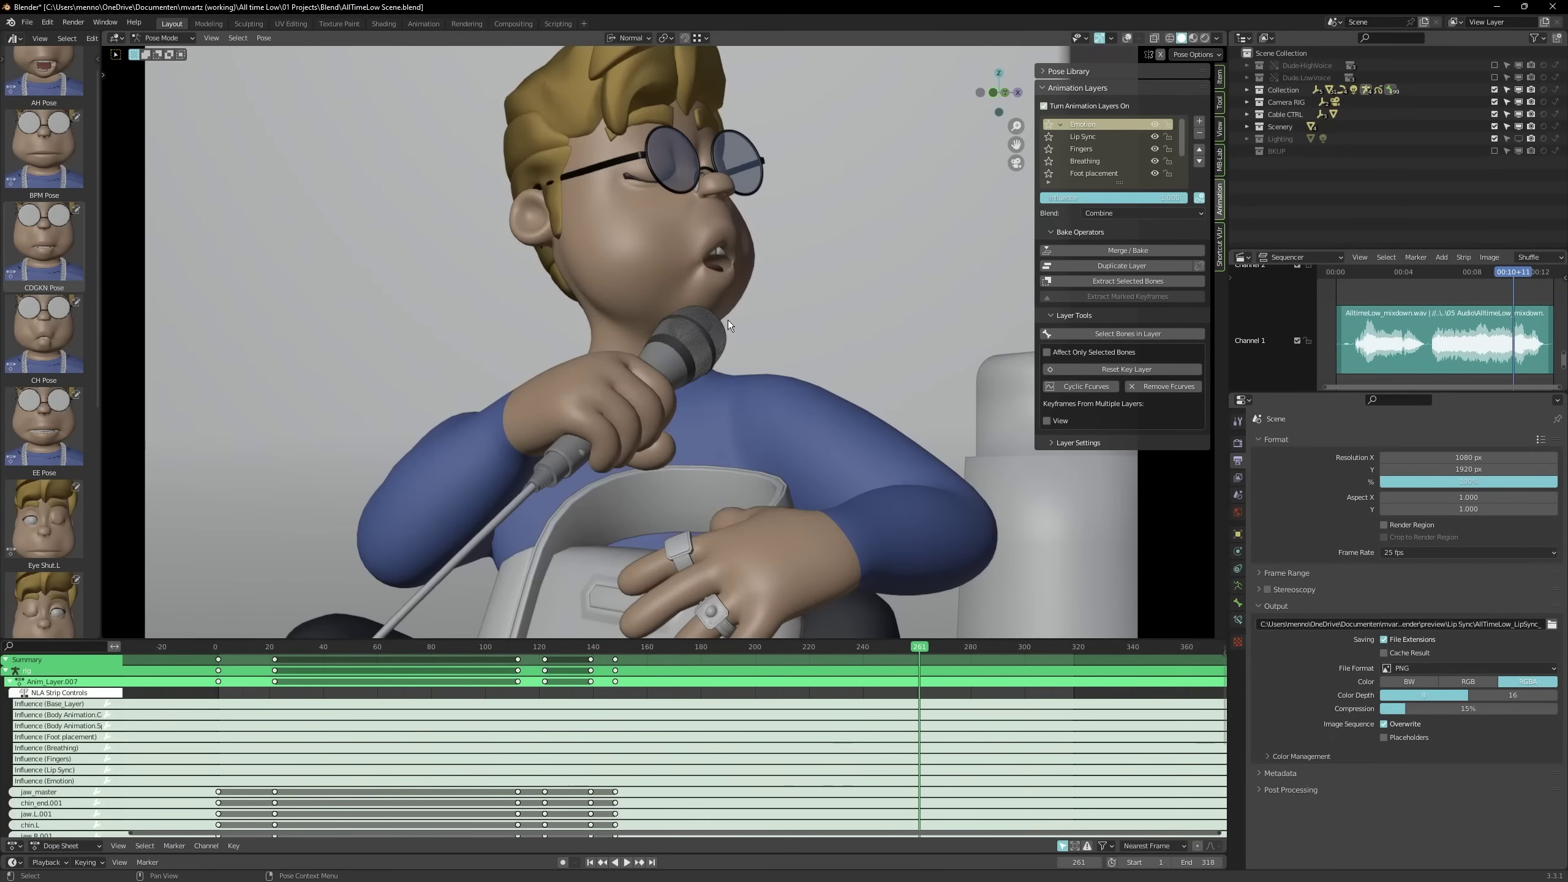
Show the rig controls and duplicate the last neutral mouth keyframes to about frame 251
key("shift+alt+z")
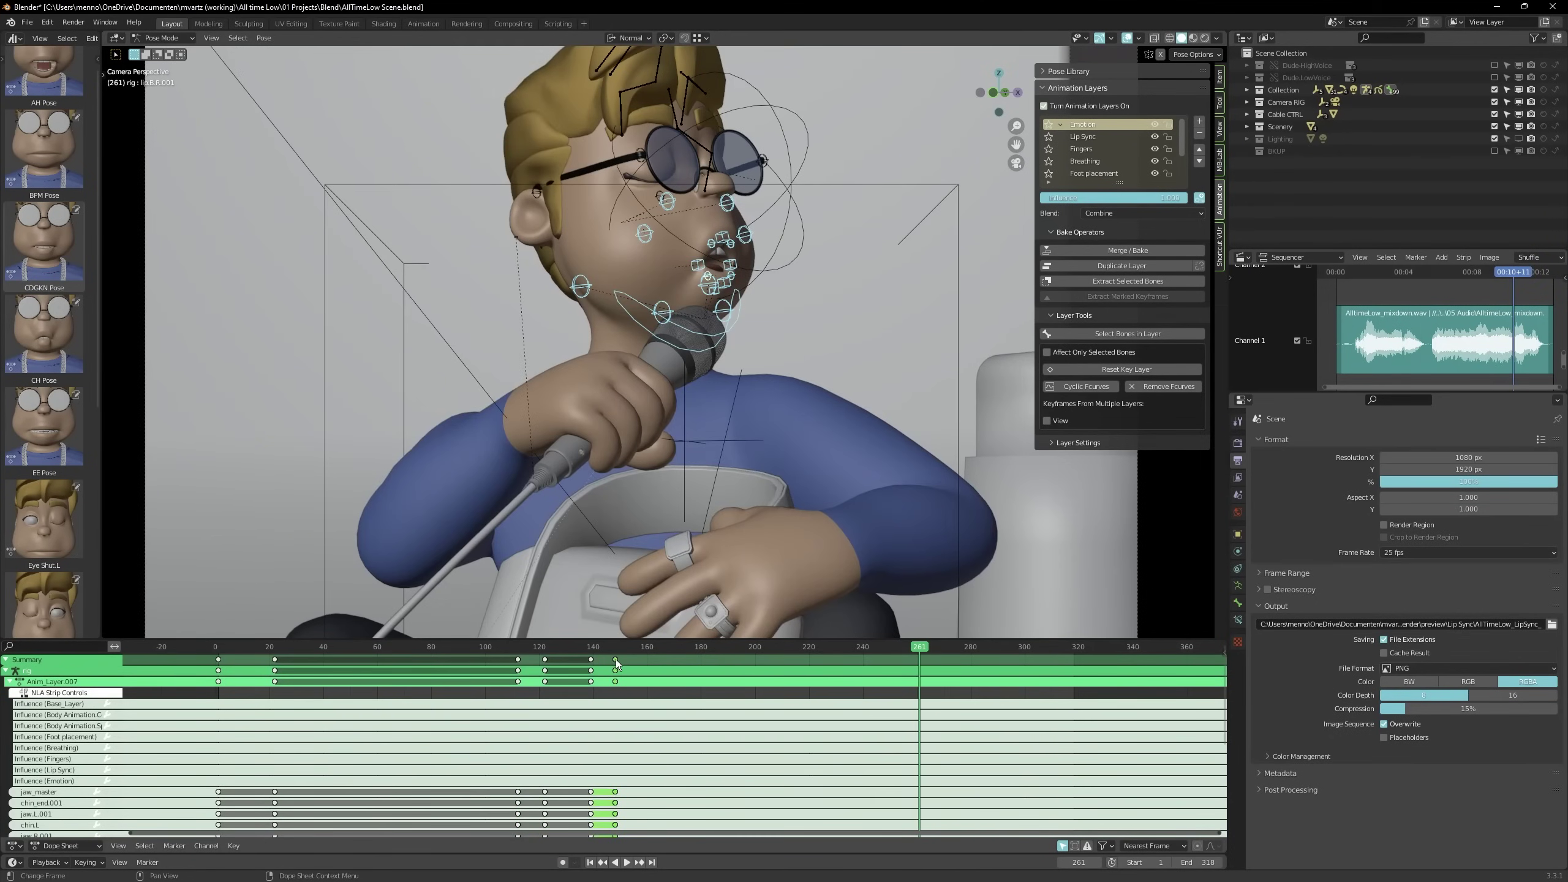
key("shift+d")
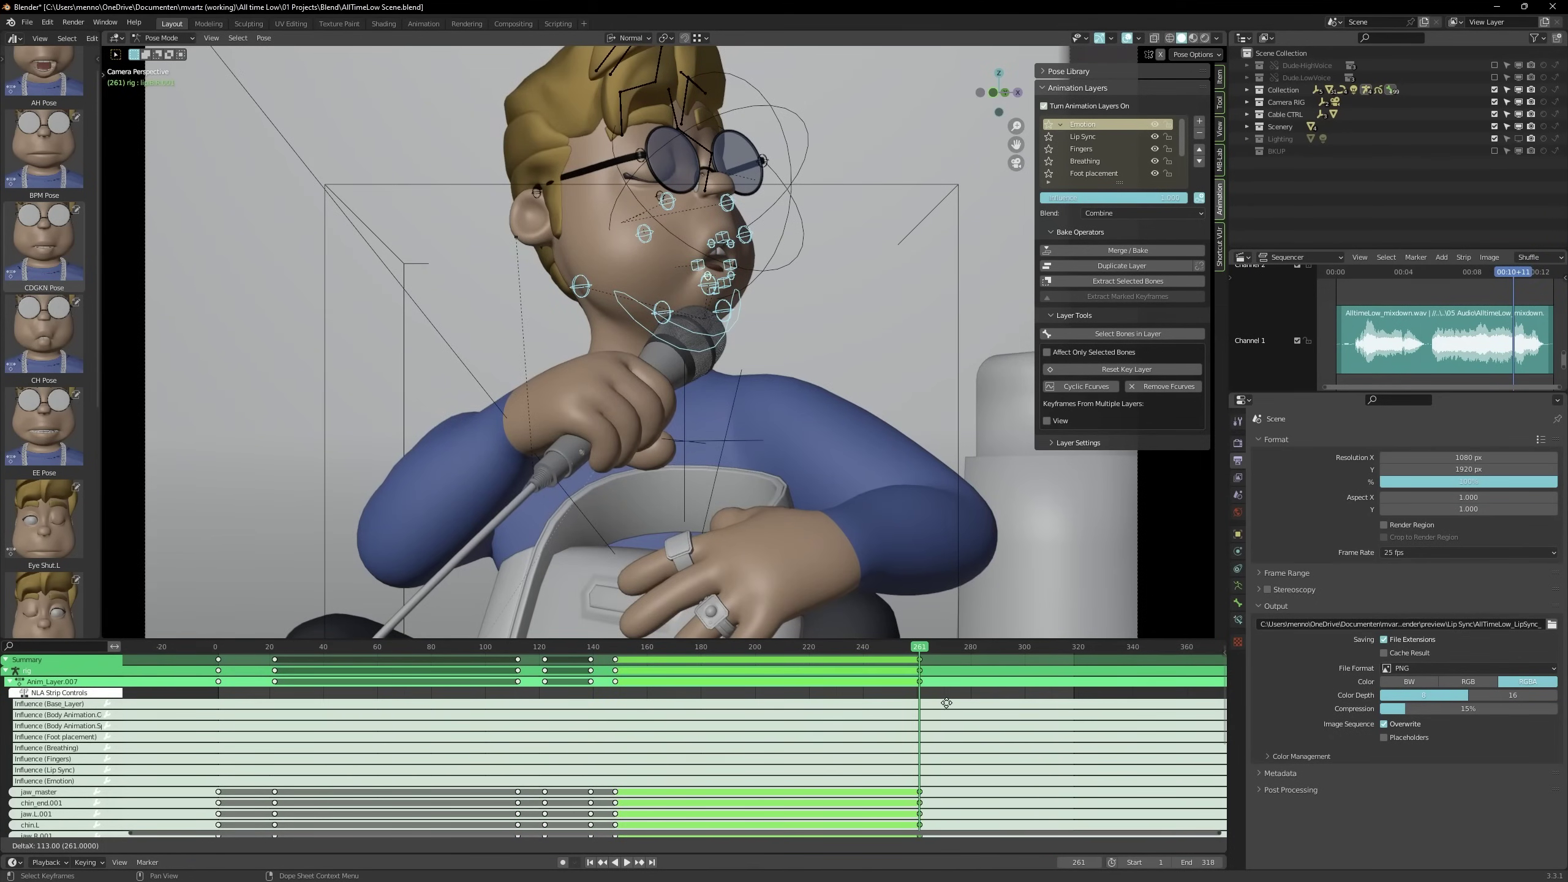
left_click(916, 703)
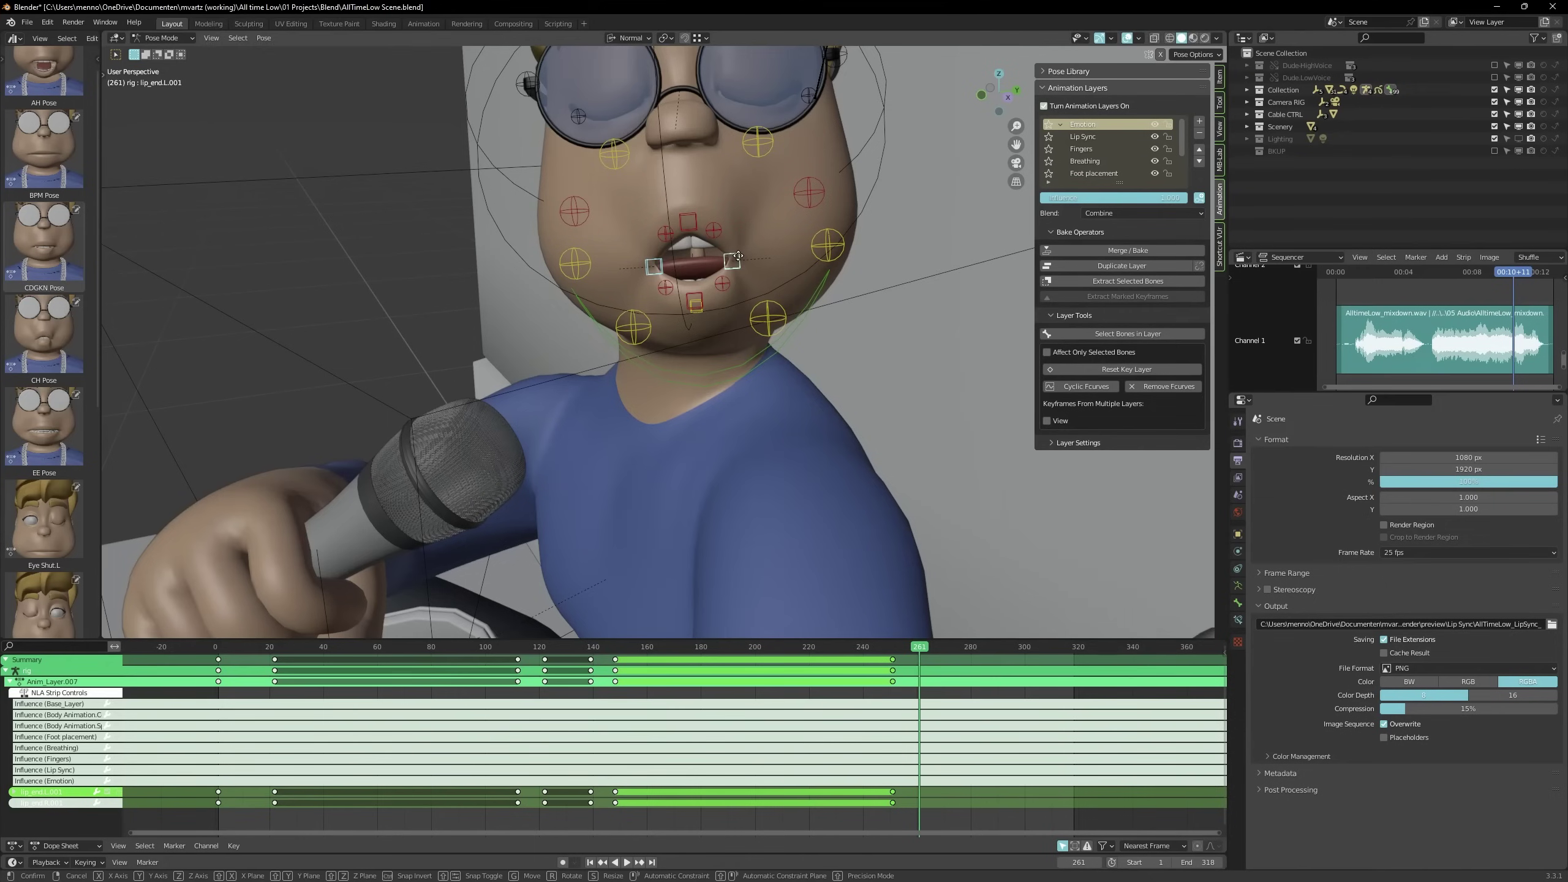
Shape a smile at frame 261 by raising both mouth corners along Y and moving each corner outward along X
key("g")
key("y")
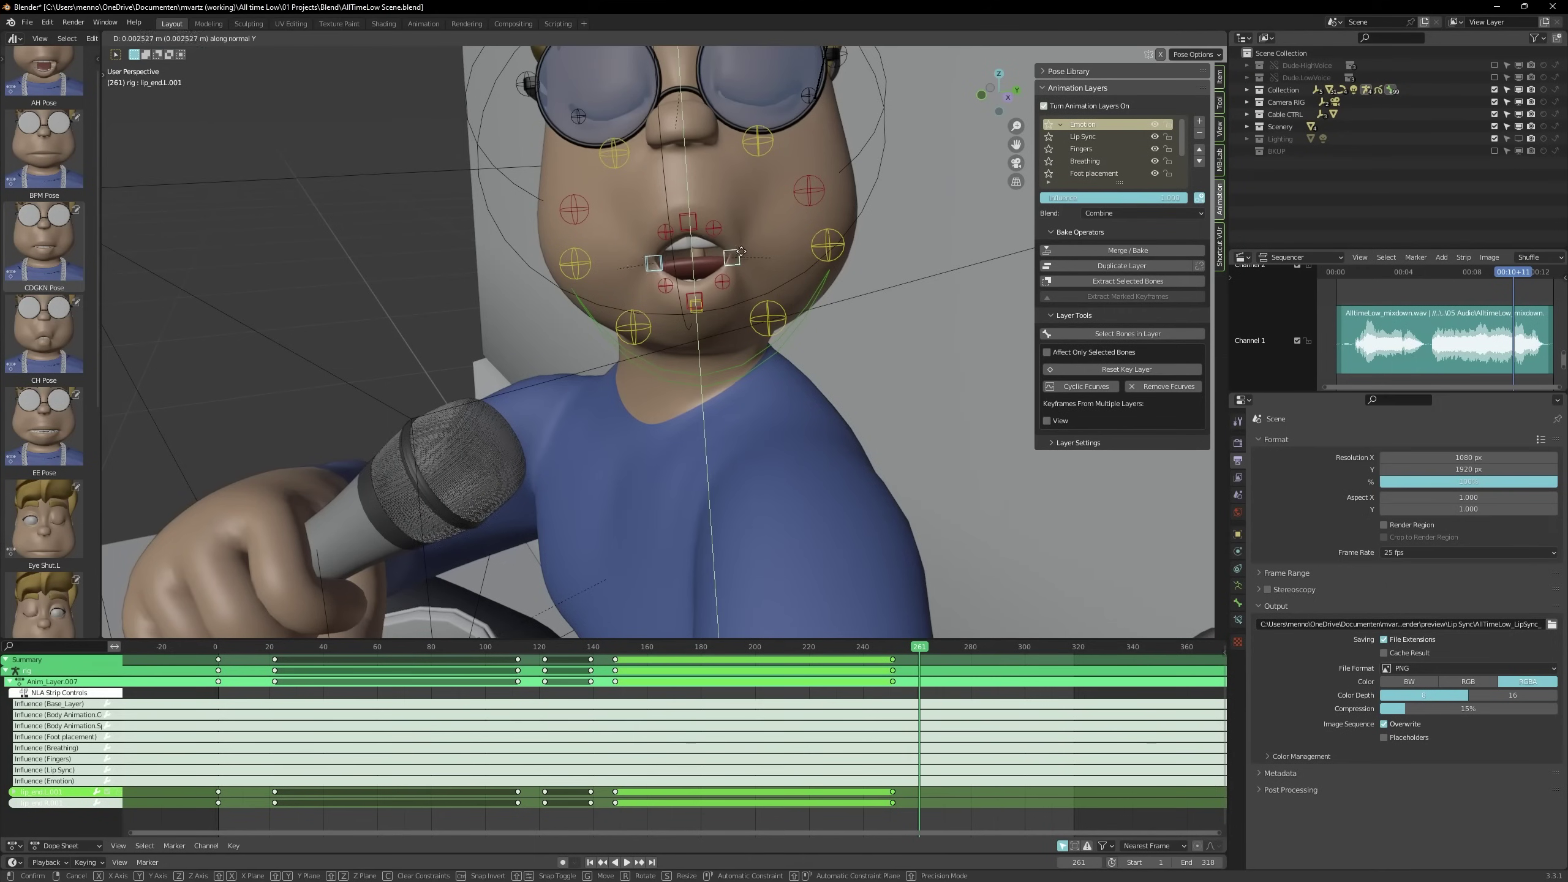
left_click(746, 246)
left_click(739, 248)
key("g")
key("x")
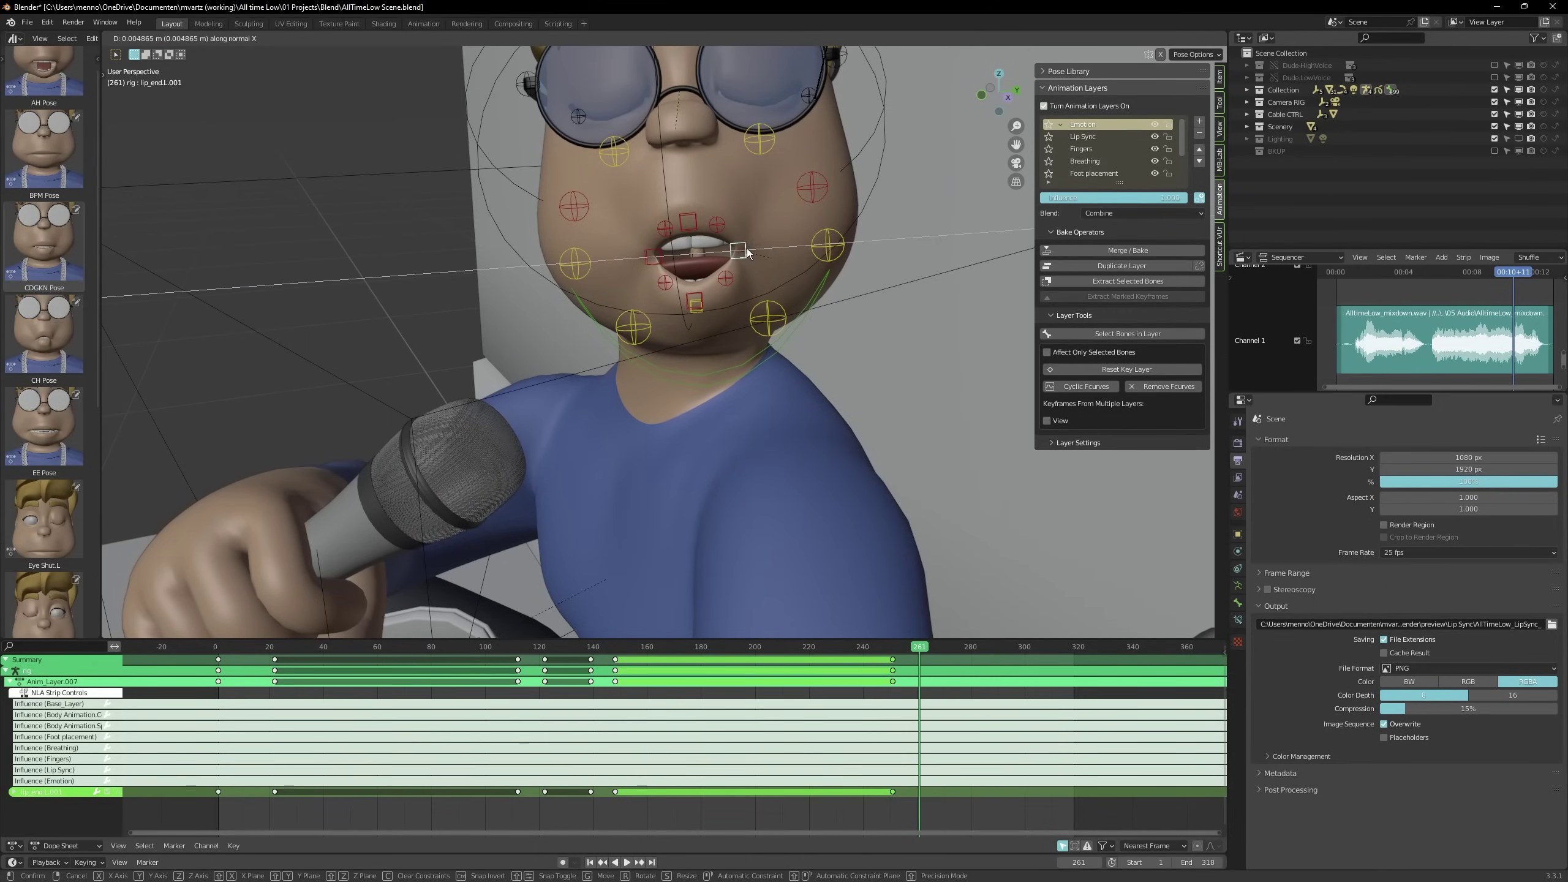
left_click(747, 253)
left_click(653, 257)
key("g")
key("x")
left_click(648, 258)
Select all mouth controls and keyframe the smile at frame 261
key("a")
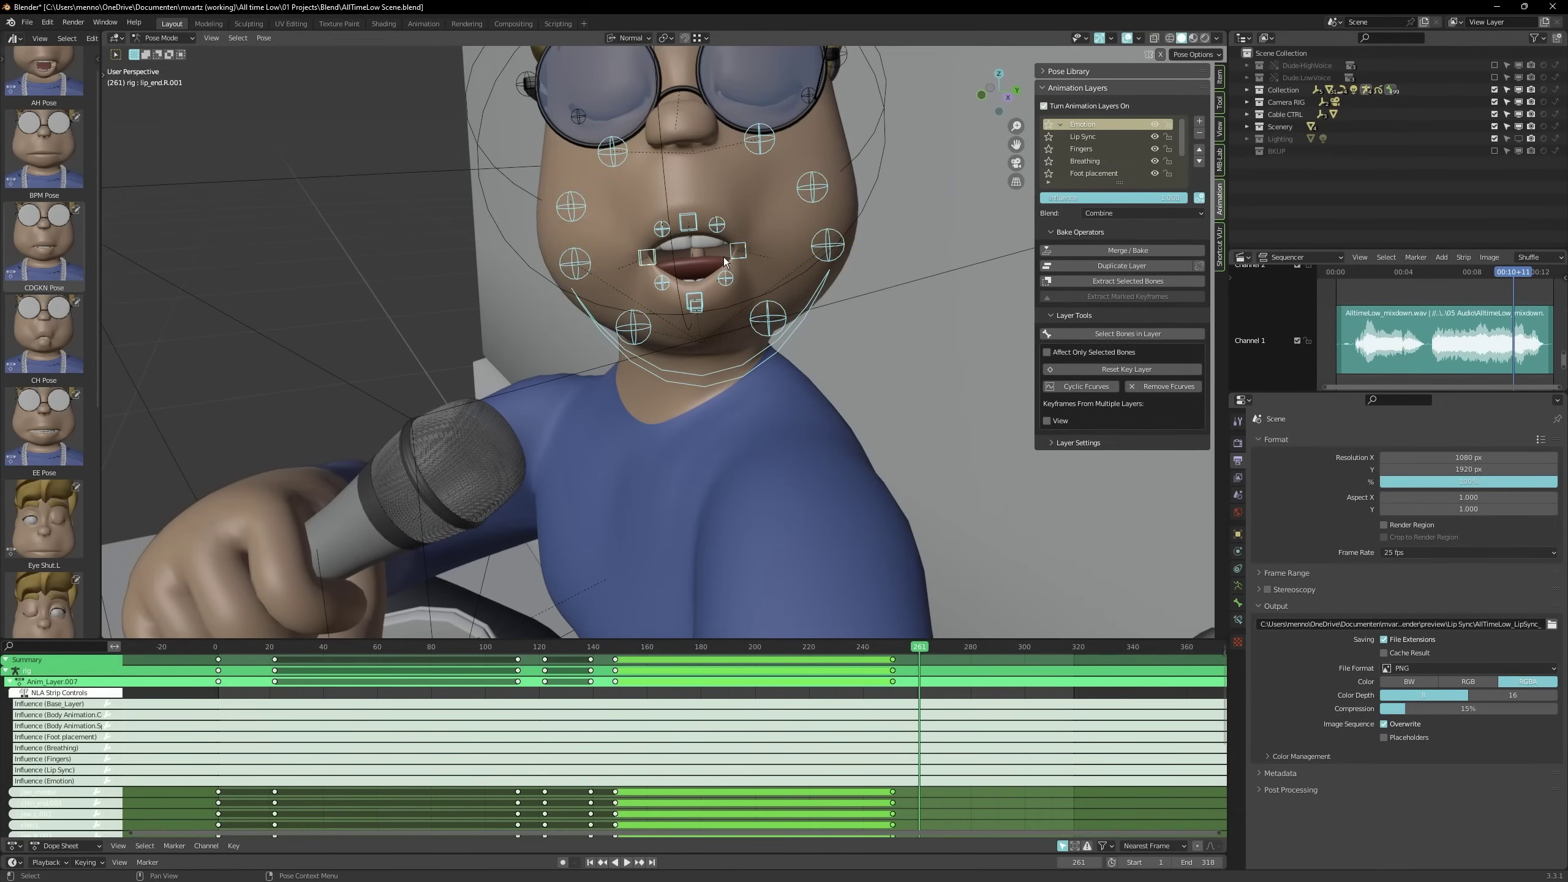
key("i")
left_click(724, 258)
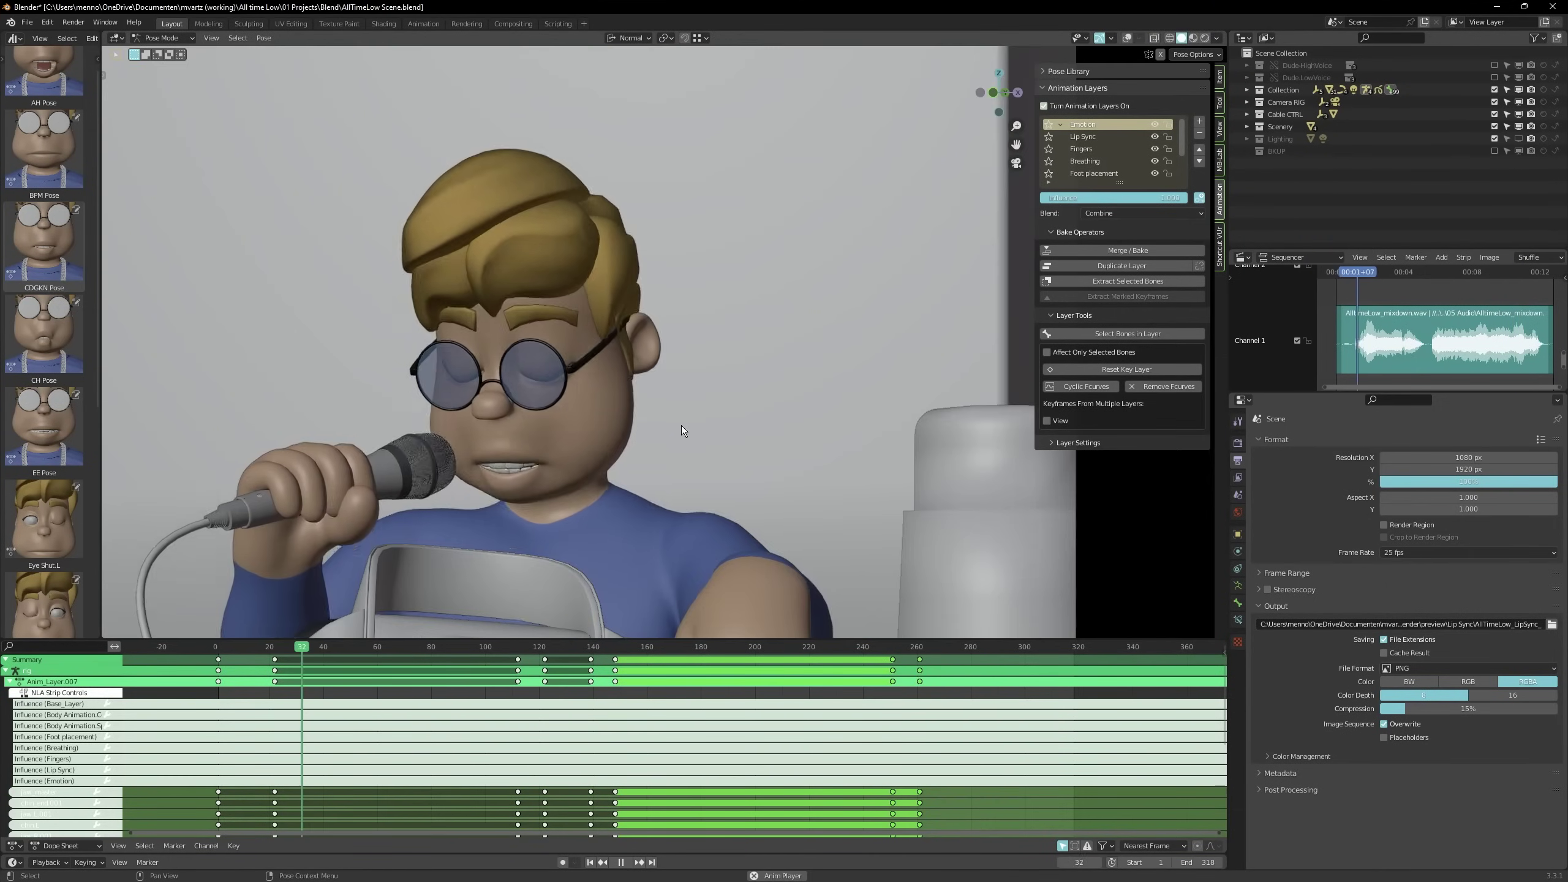
Play back the whole animation without overlays in the full camera view to check the expressions
scroll(682, 427, "down", 4)
key("shift+alt+z")
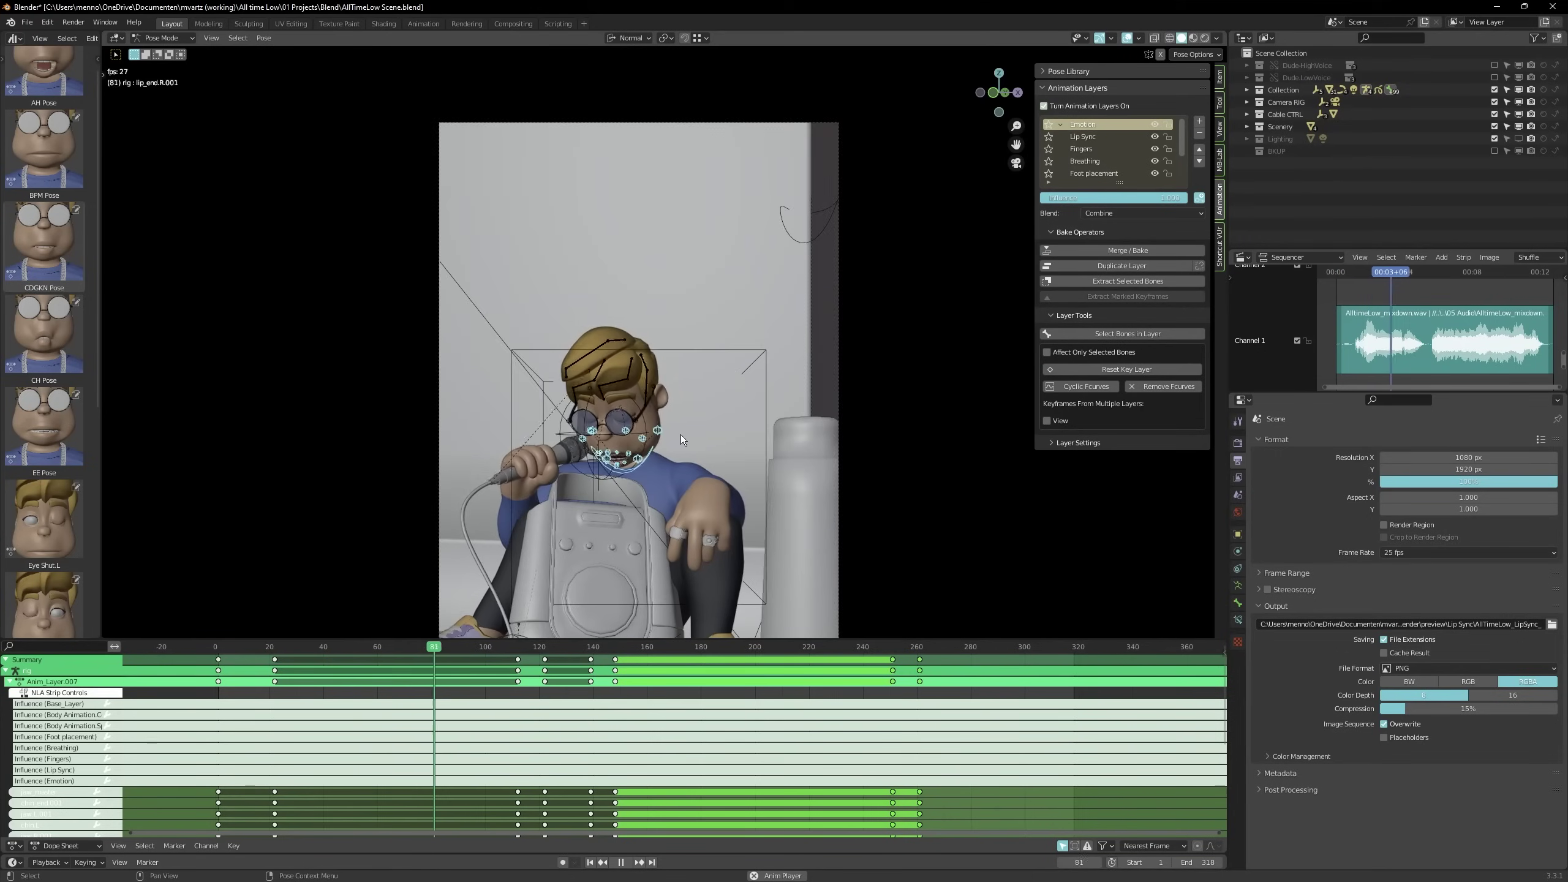
key("shift+alt+z")
middle_click_drag(675, 434, 687, 363, "shift")
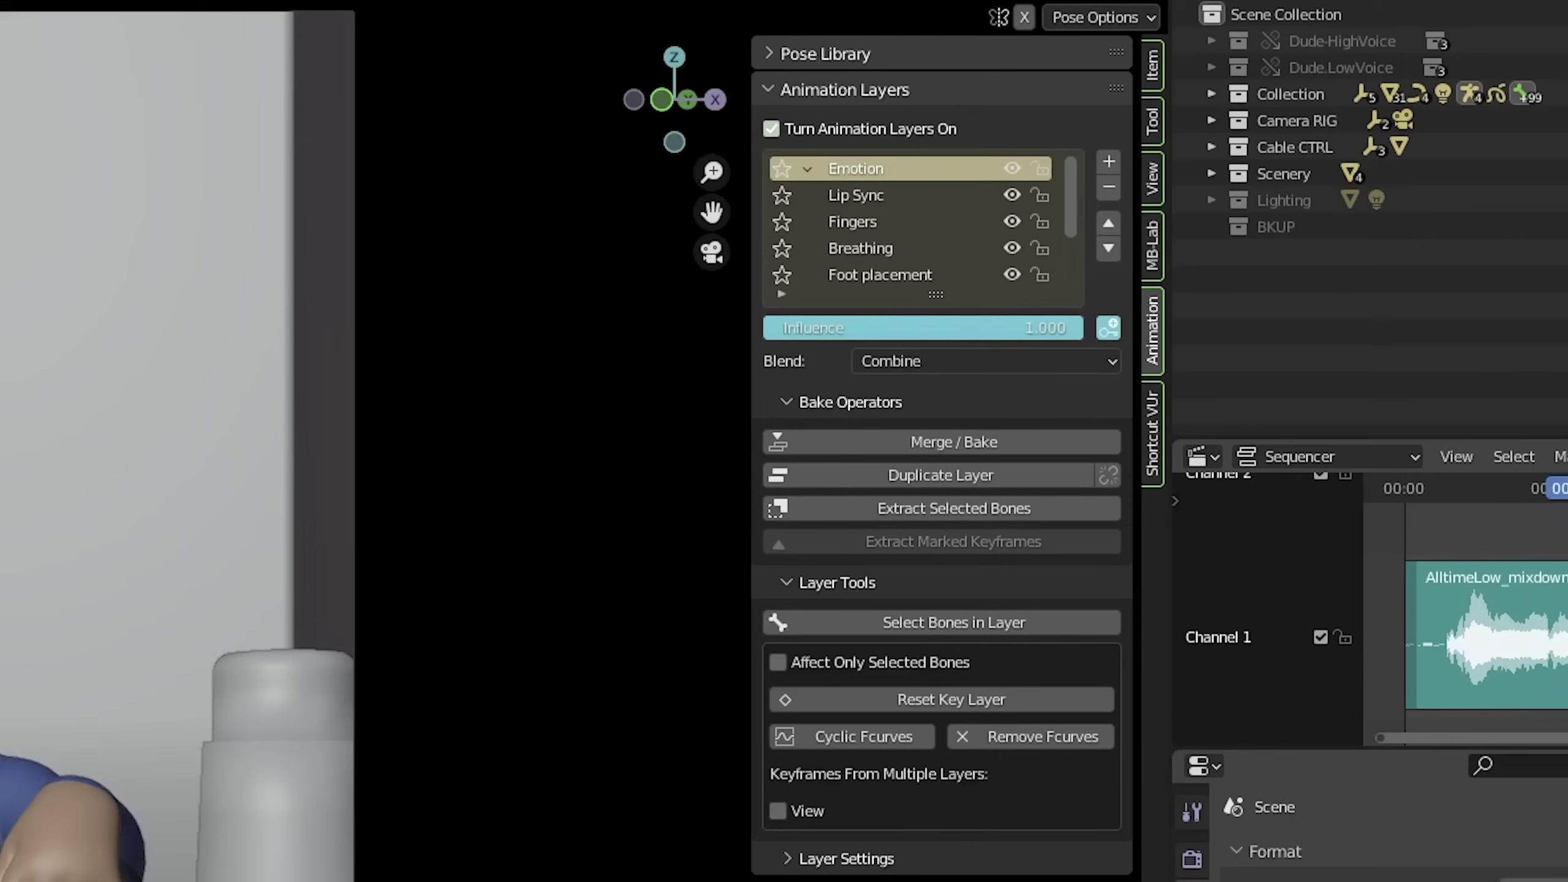
Stop the playback and add a new animation layer above the Emotion layer
key("Escape")
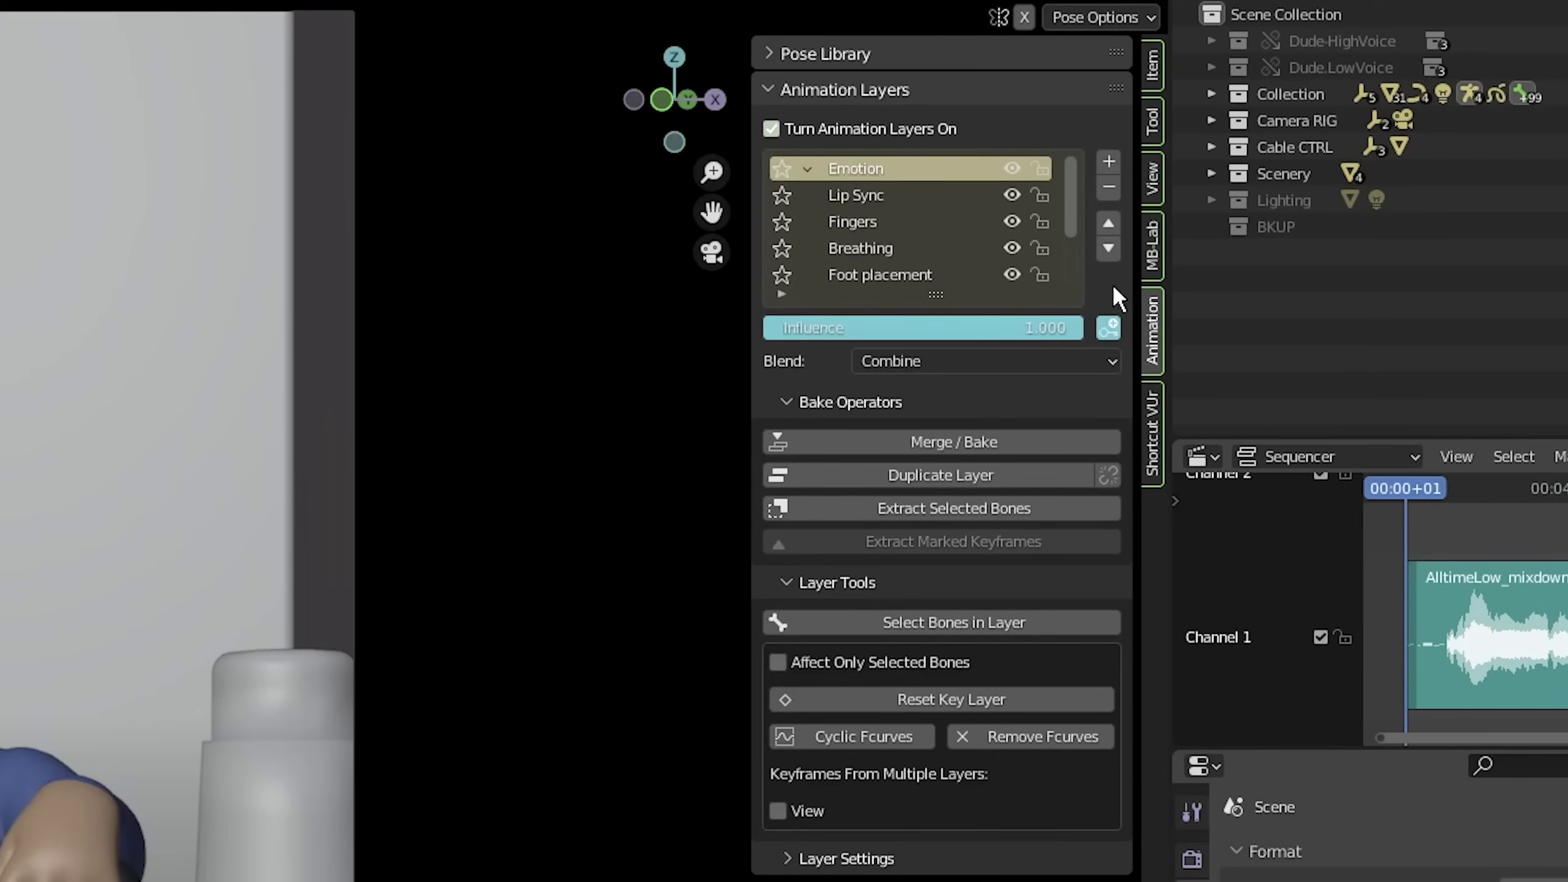
left_click(1110, 163)
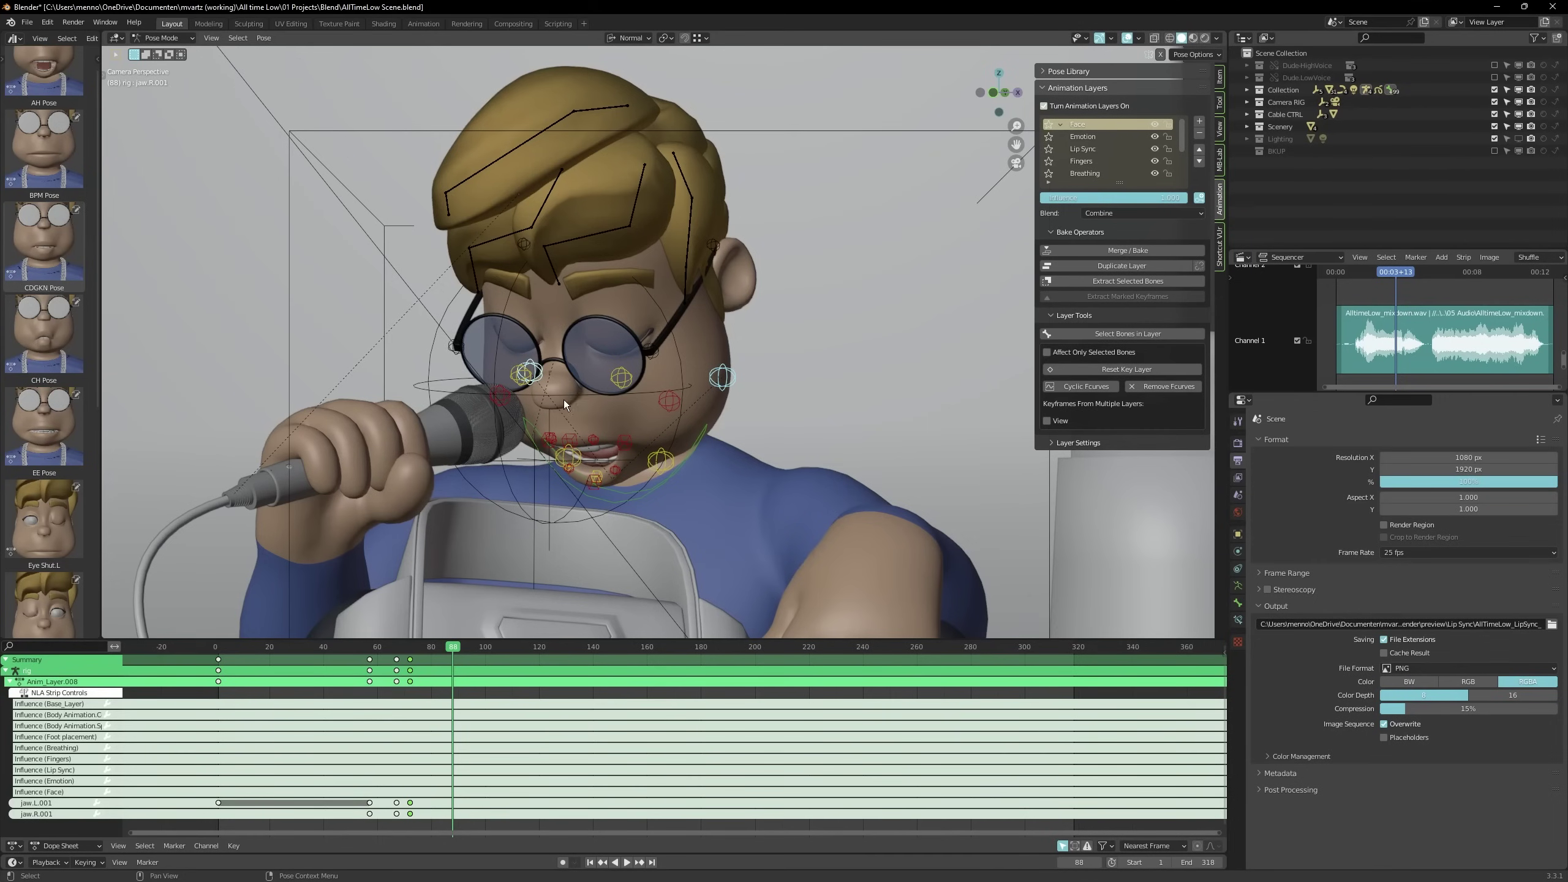
Scale the selected jaw.L.001 and jaw.R.001 controls to 0.838 along X and keyframe their available channels at frame 88
key("s")
key("x")
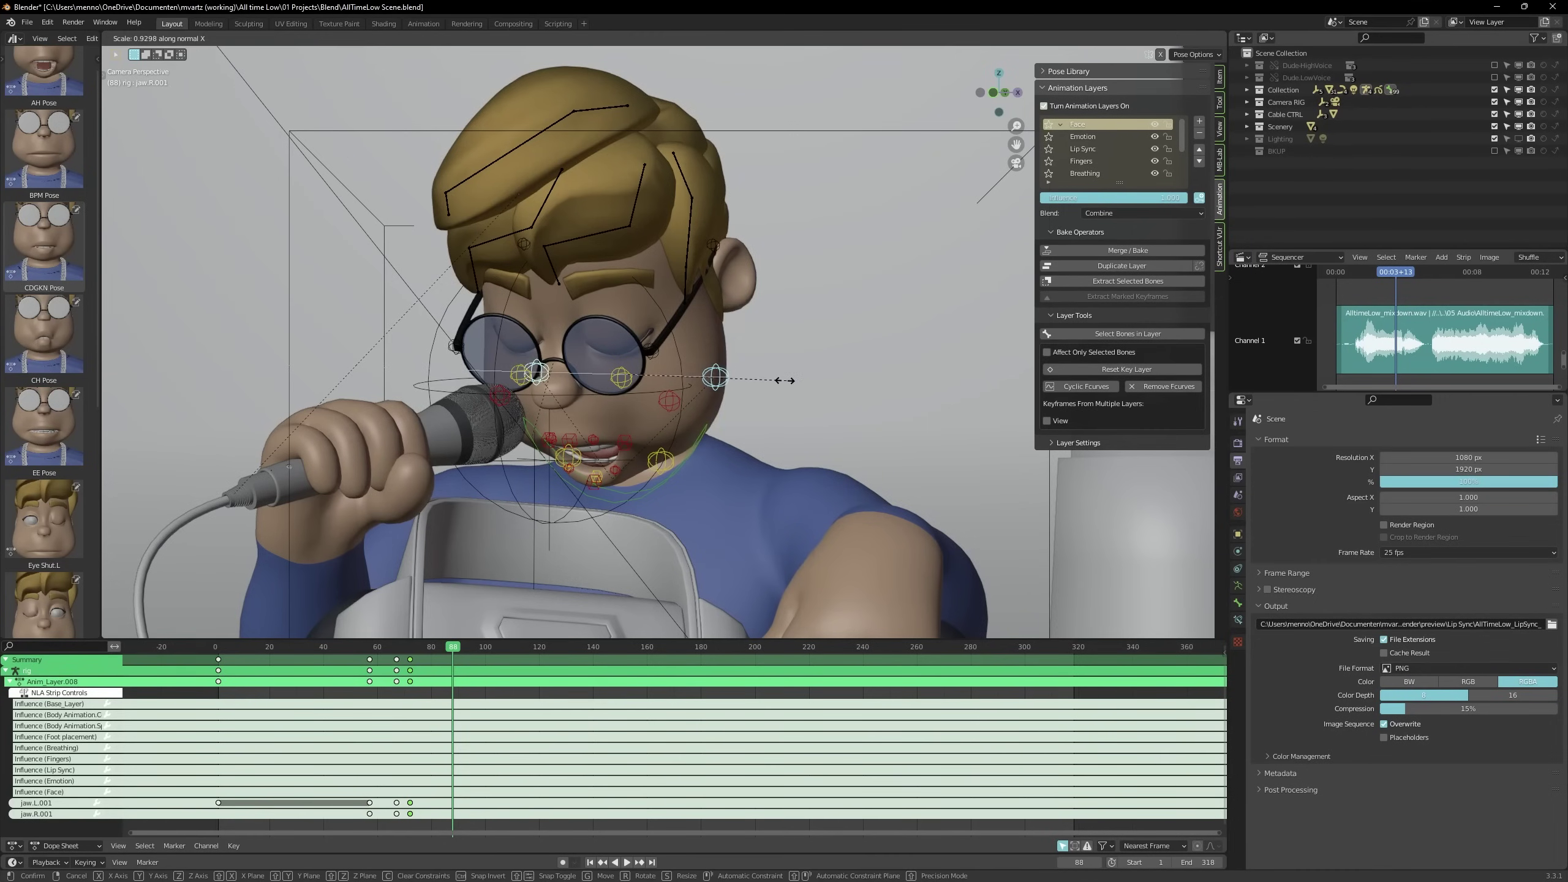
left_click(772, 380)
key("i")
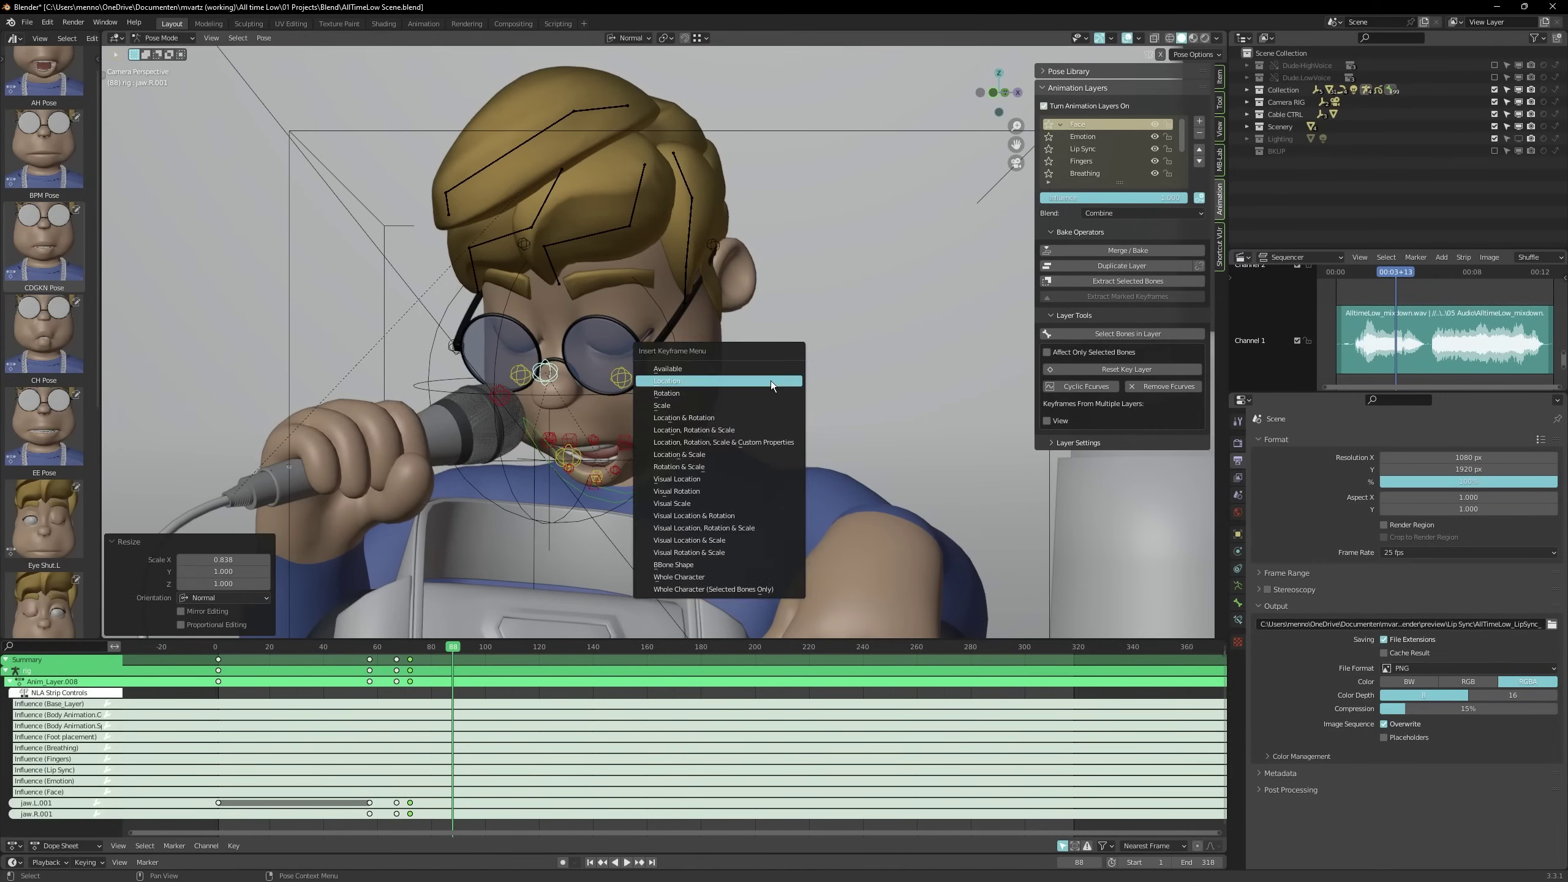
left_click(777, 369)
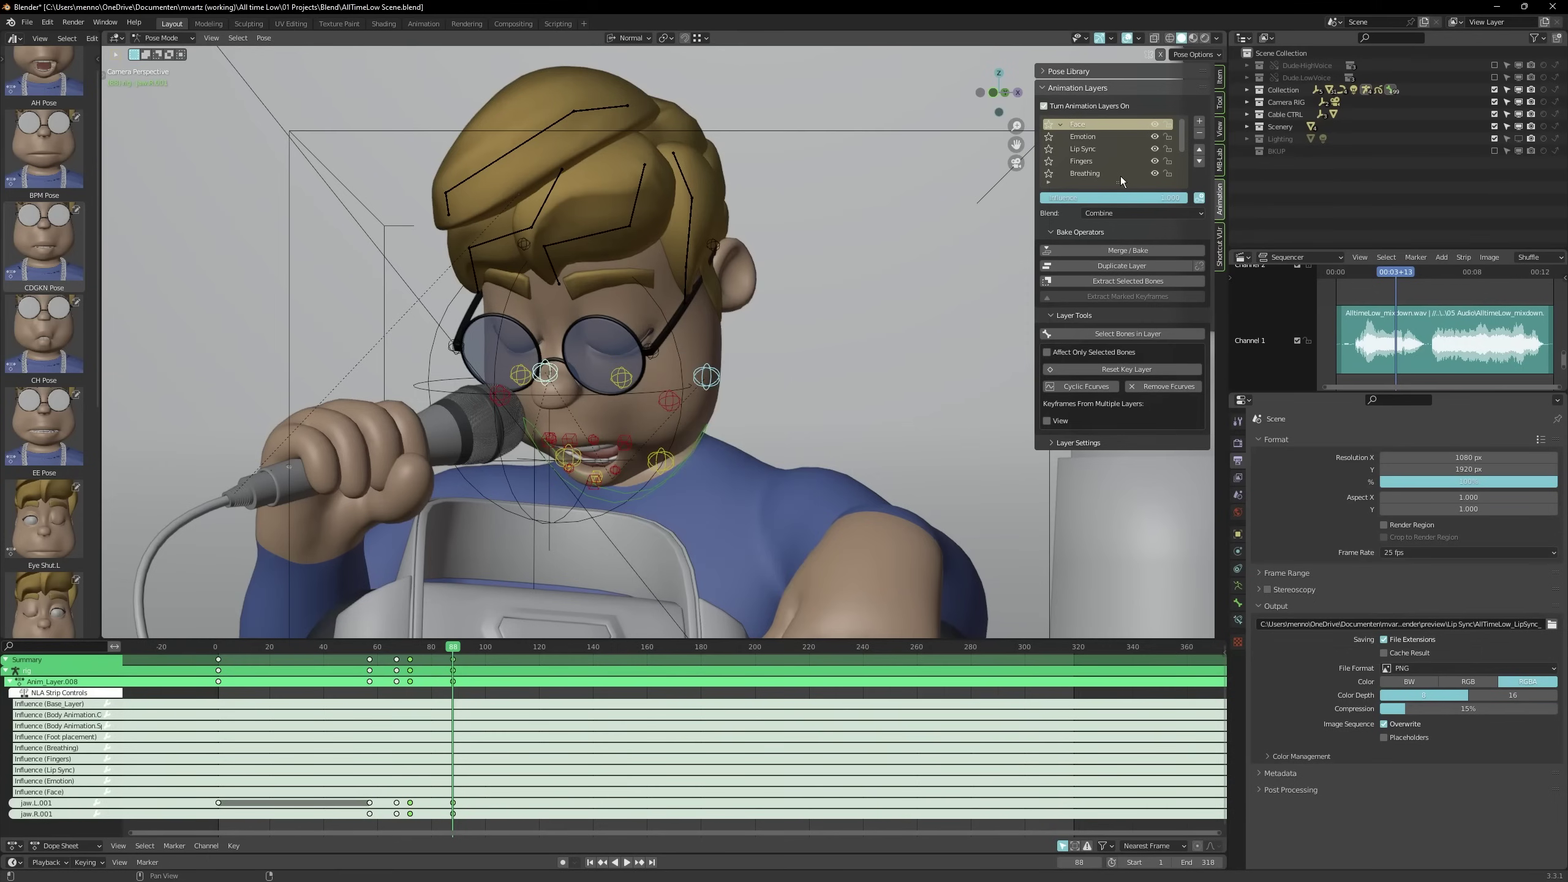
Select the bones of the Eye Shut R and Eye Shut L poses and hide all other rig controls
left_click(1219, 78)
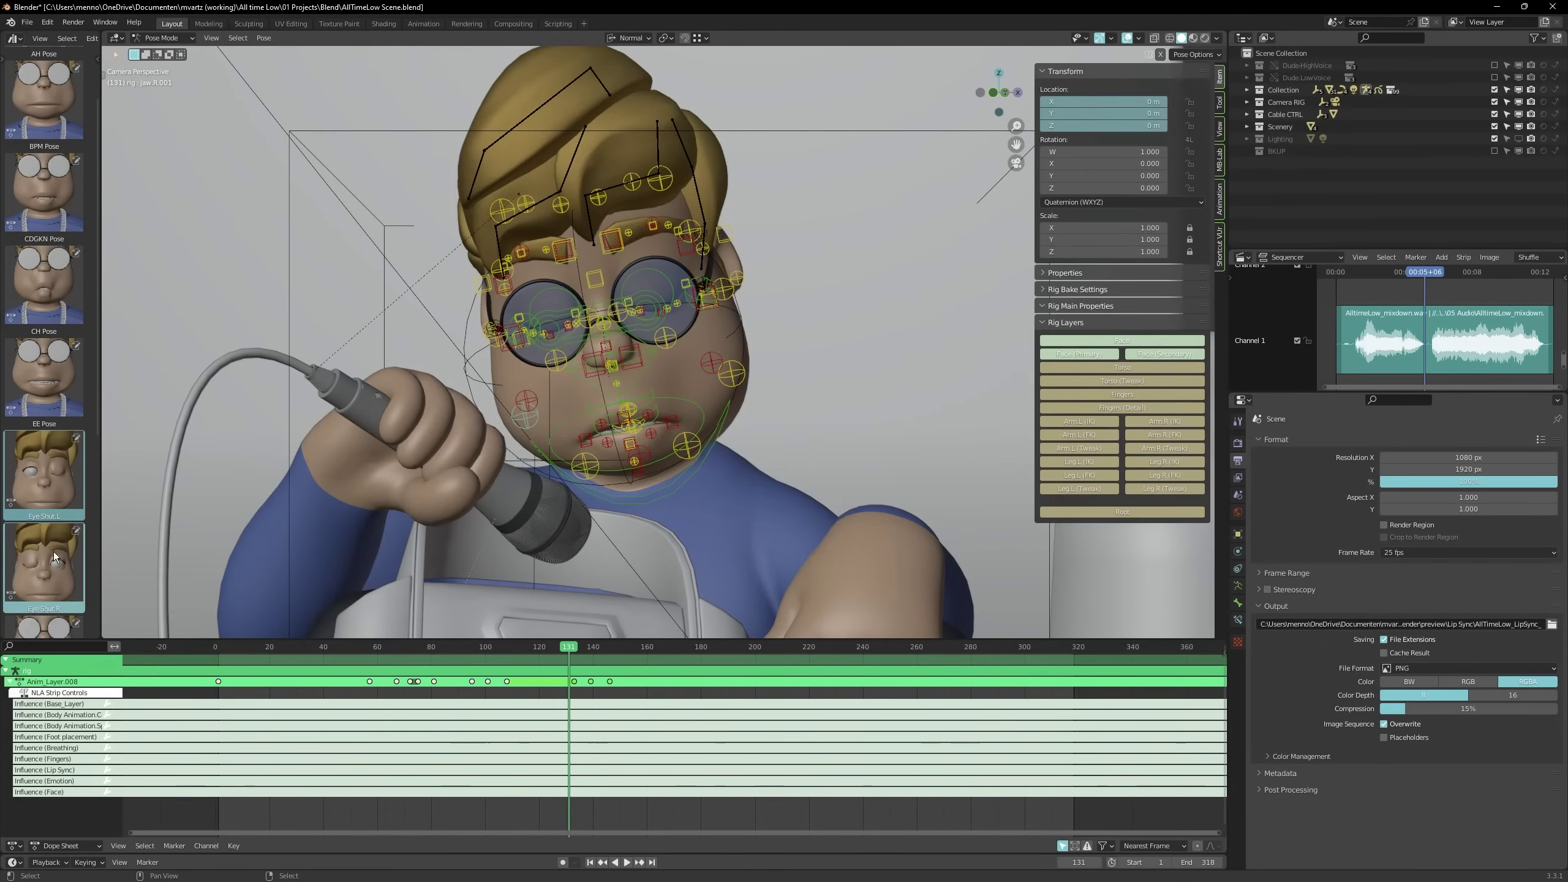
right_click(54, 552)
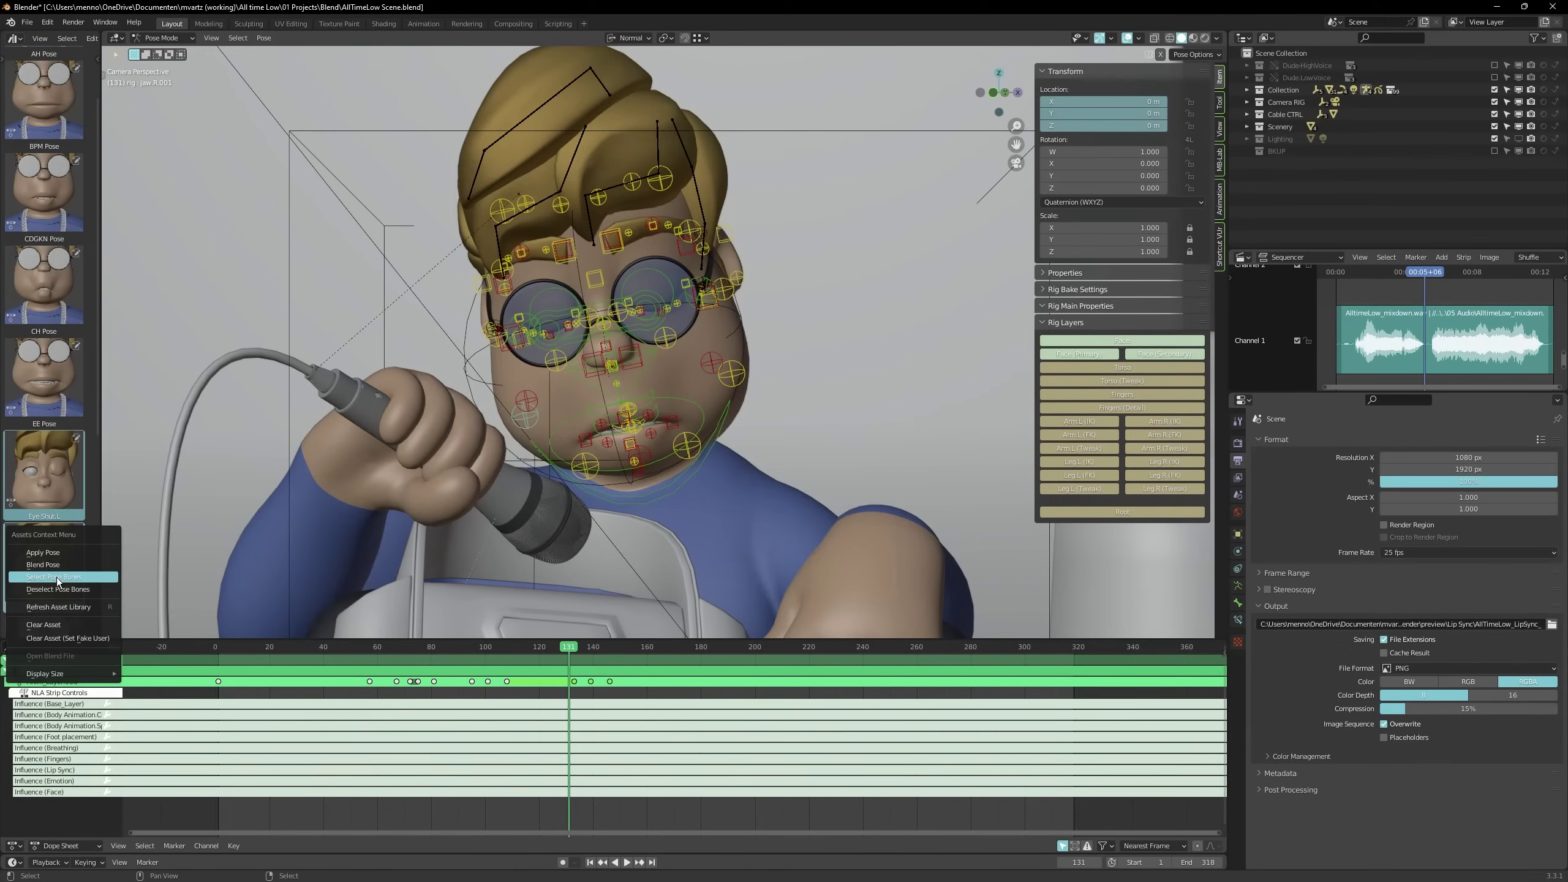
left_click(57, 577)
right_click(66, 505)
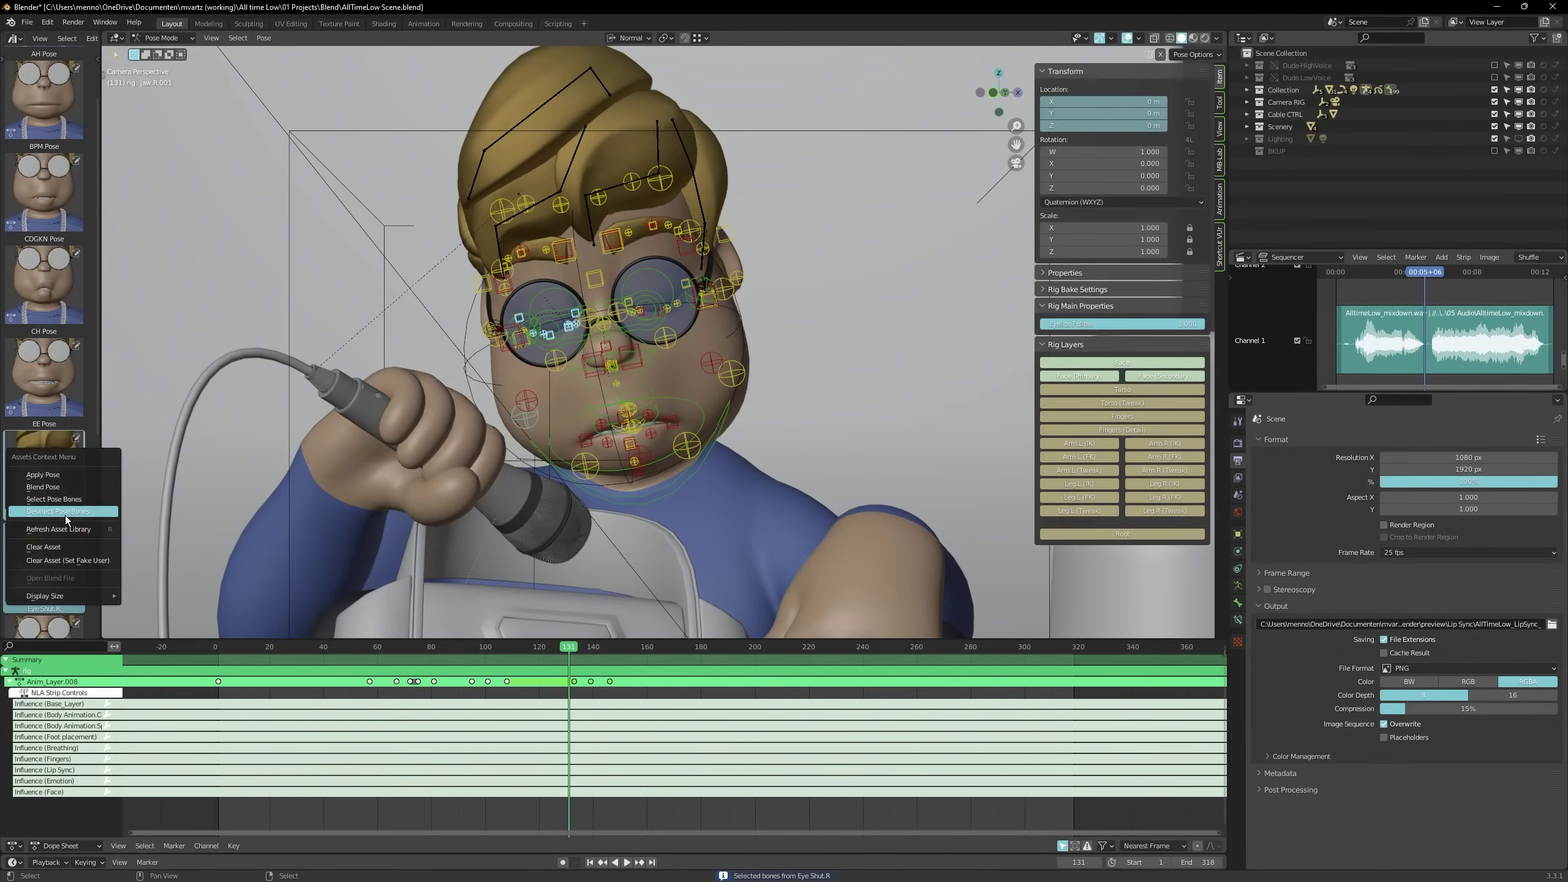
left_click(61, 499)
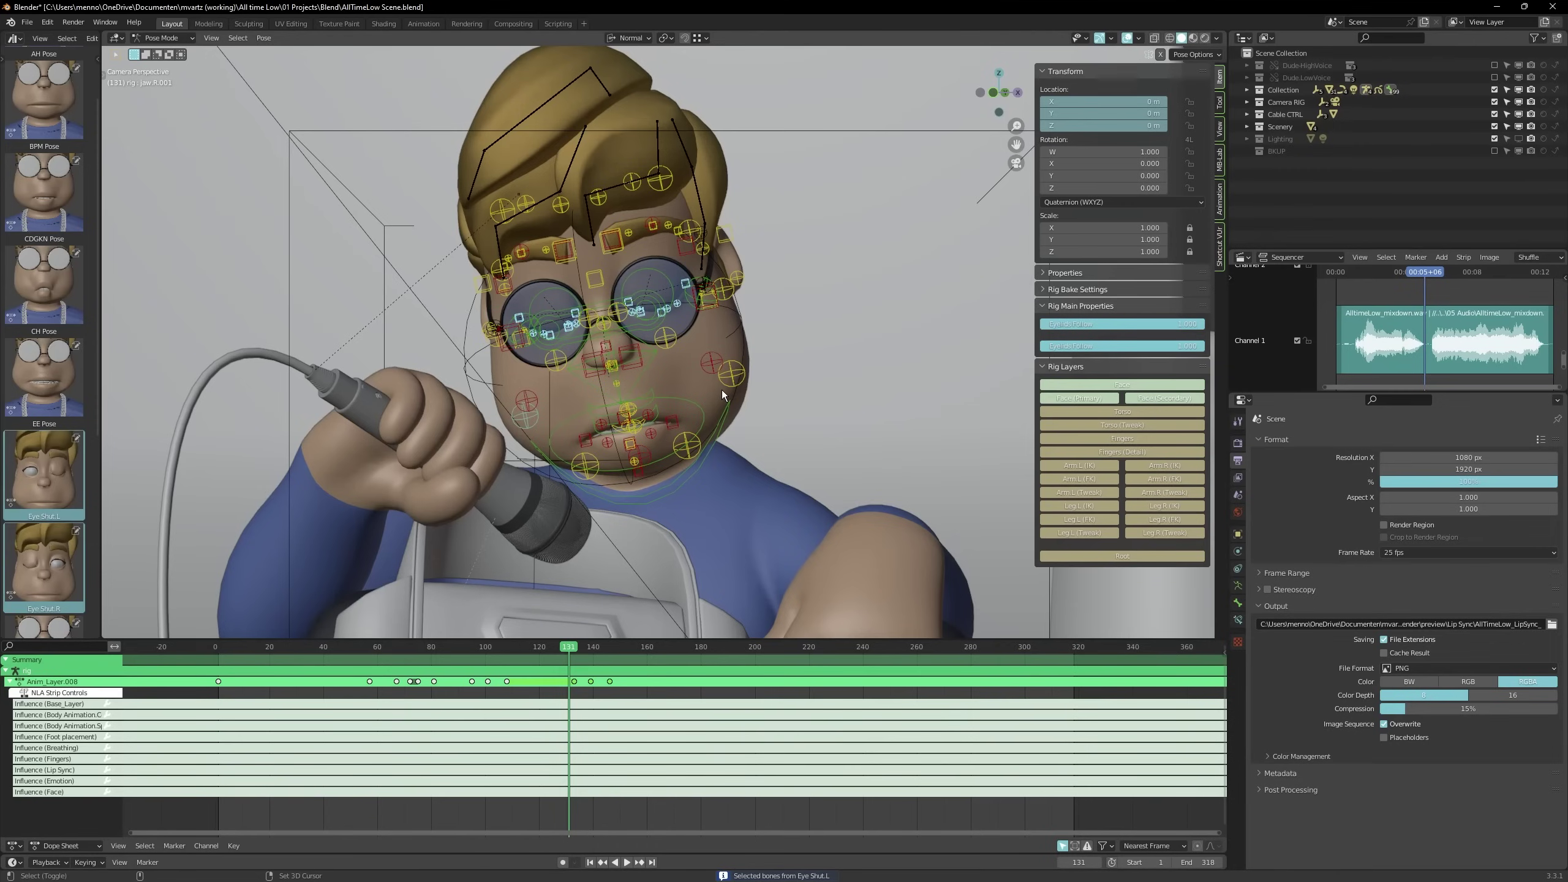
key("shift+h")
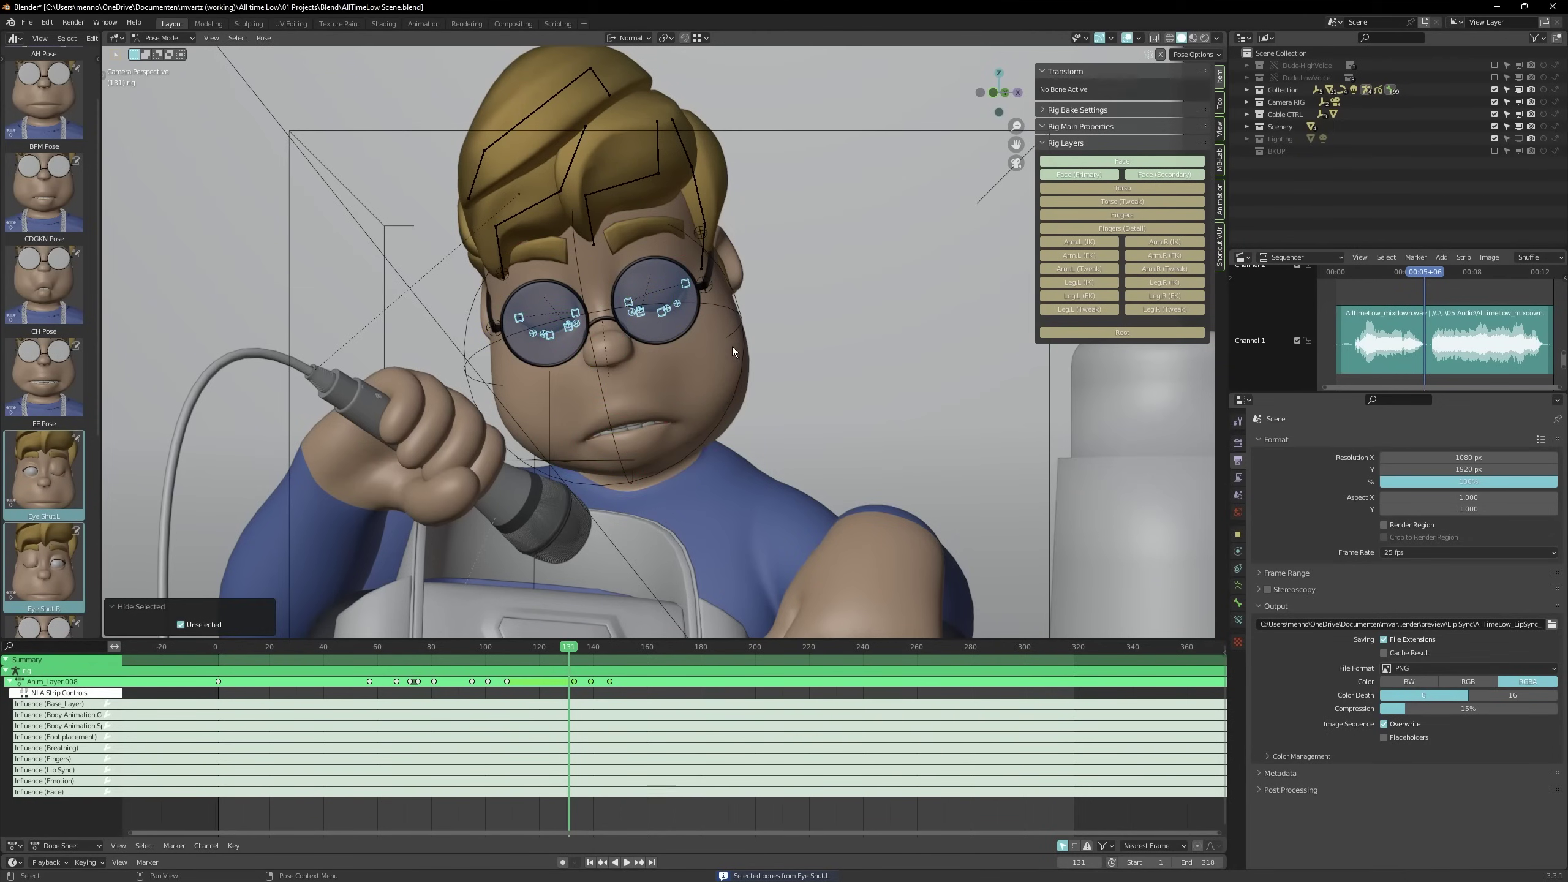
Keyframe the eyelid controls' location, rotation and scale at frame 131, and keyframe the eyelids at frame 1
key("i")
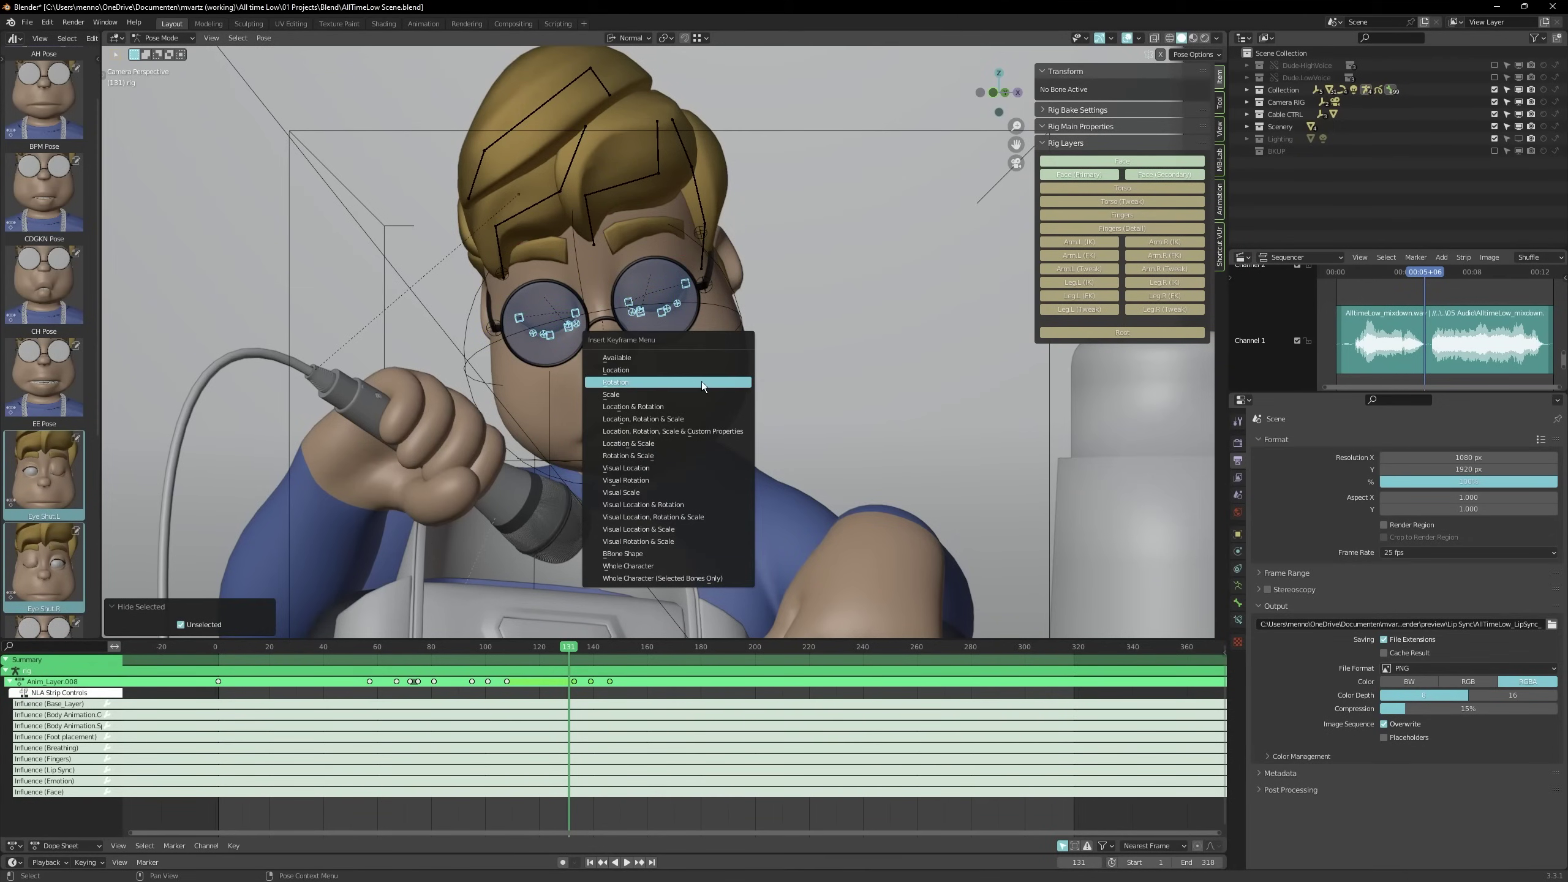
left_click(680, 421)
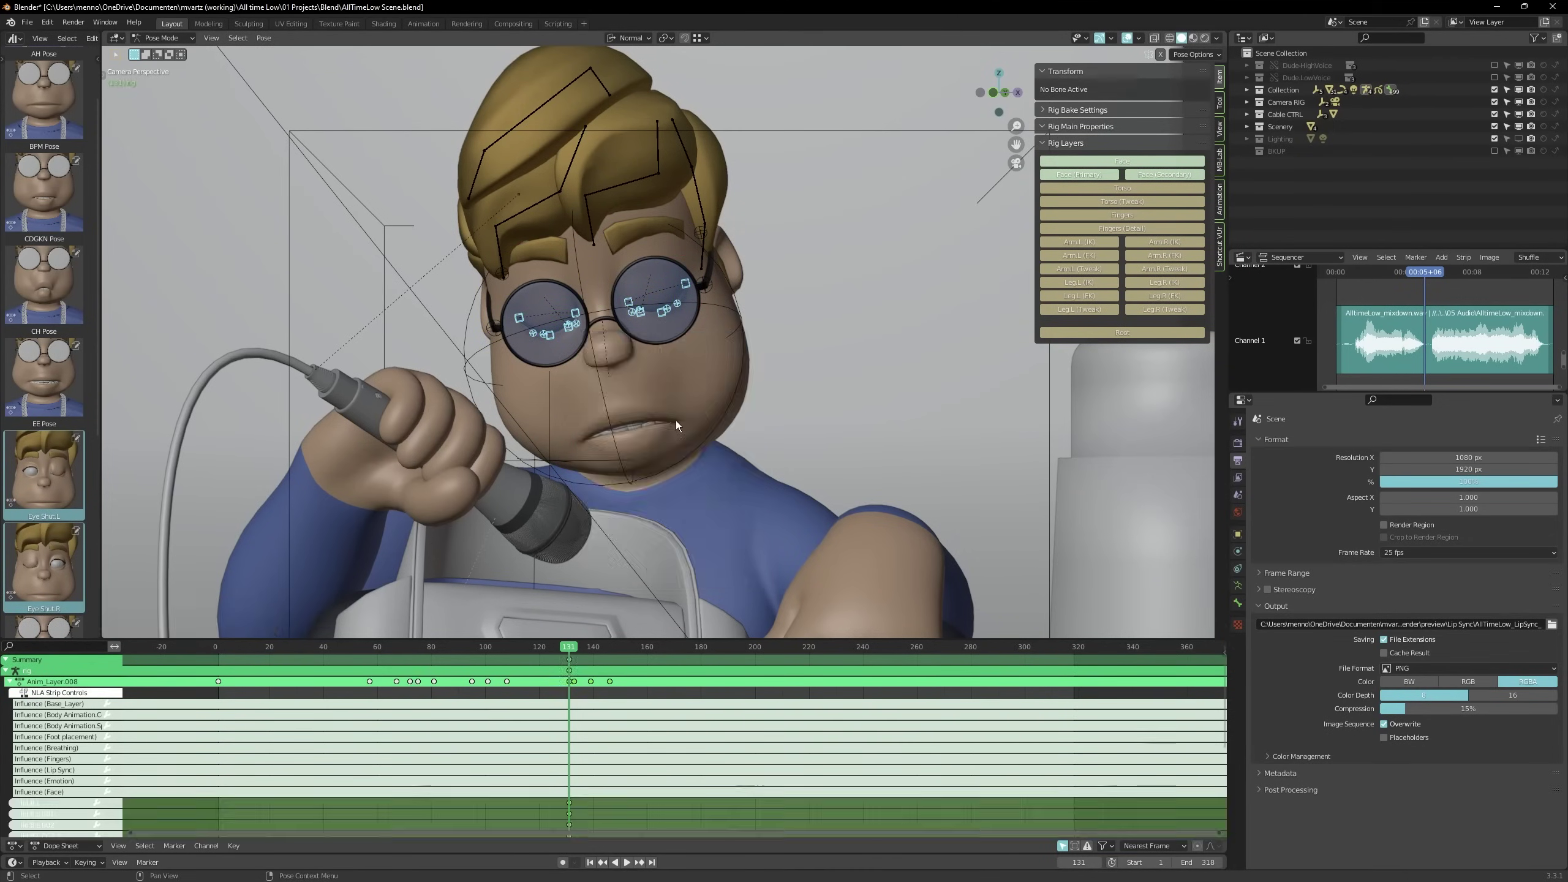
key("shift+Left")
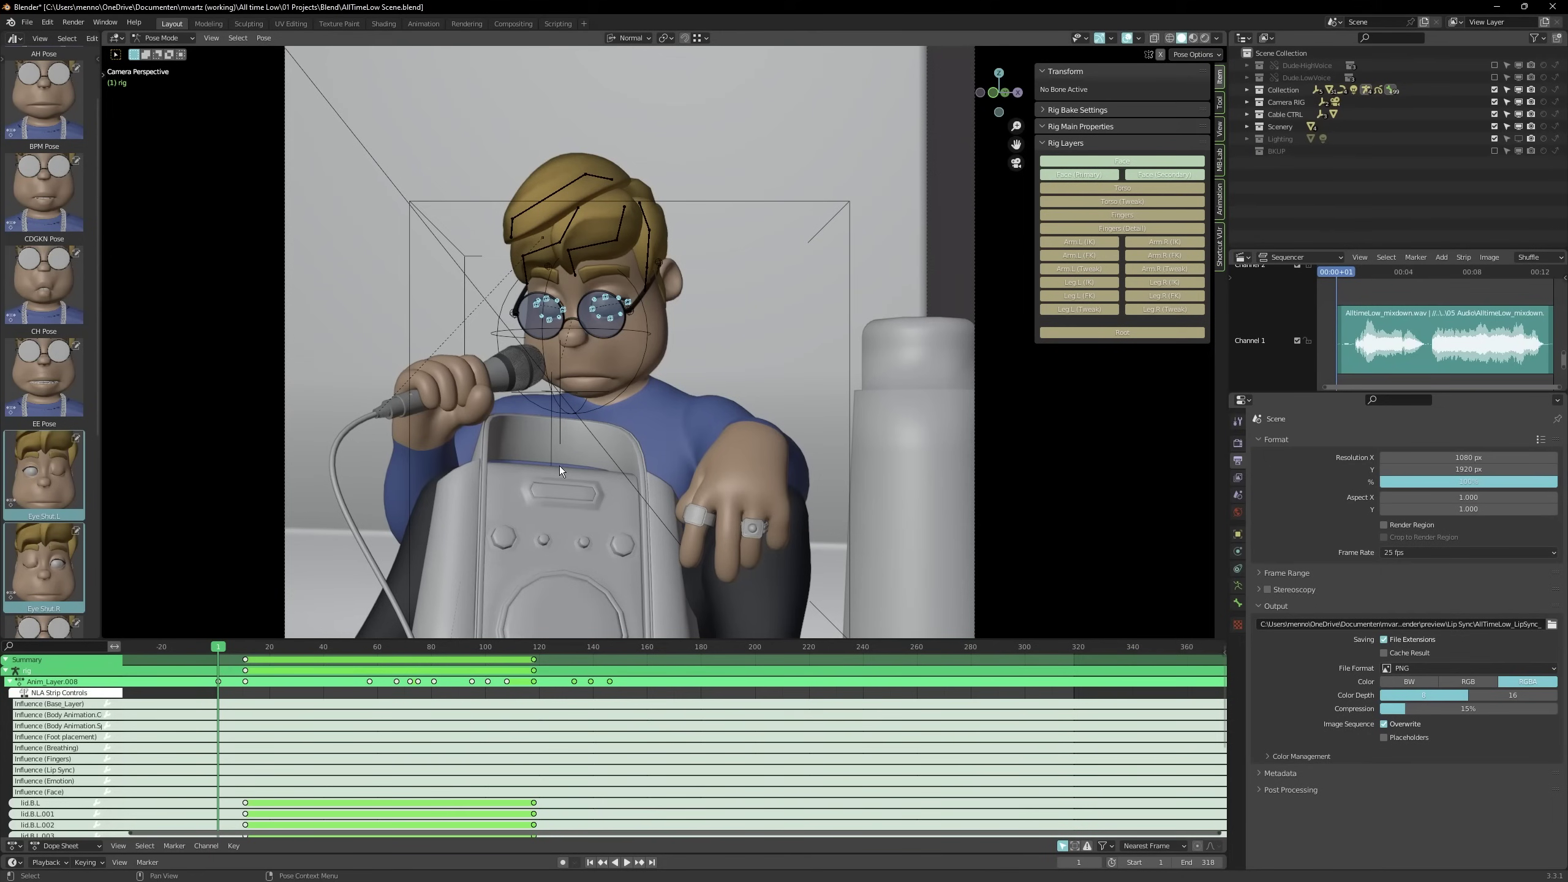
key("i")
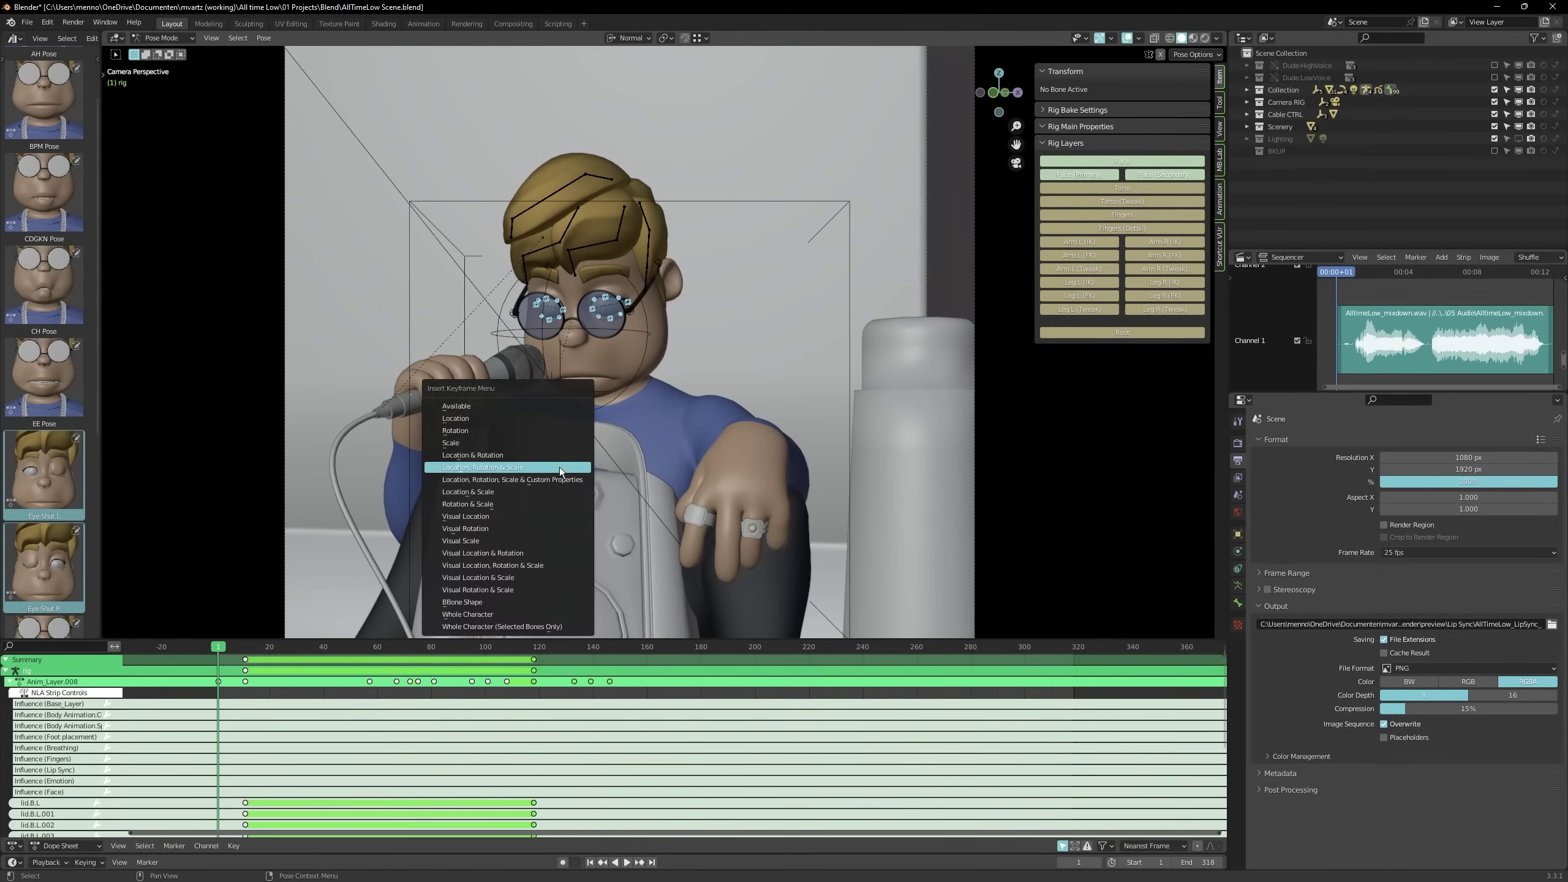
left_click(556, 412)
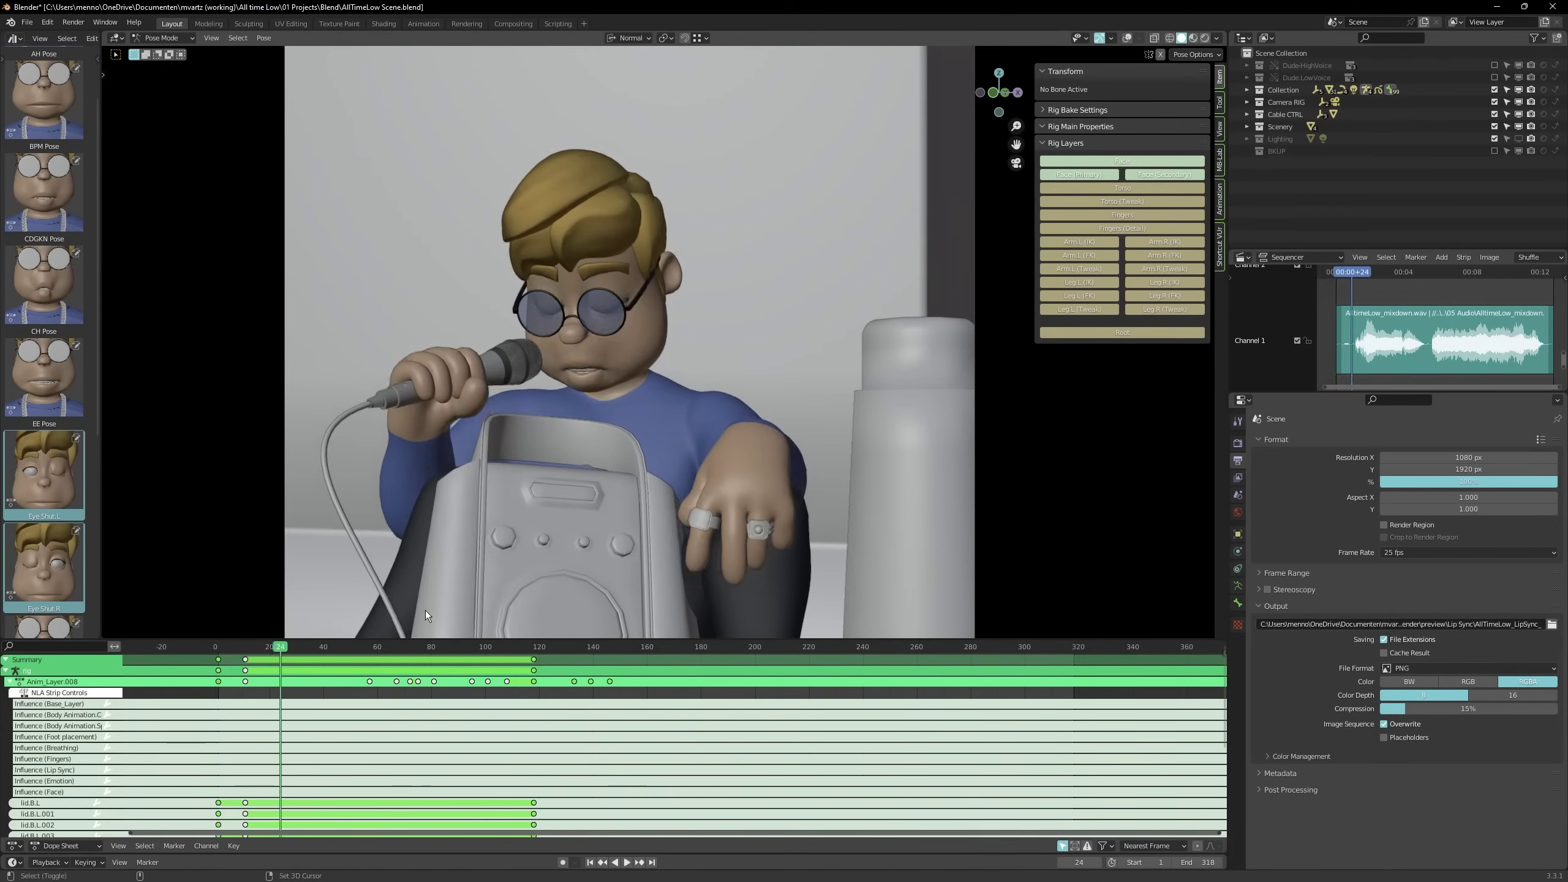
Stop the playback and duplicate the frame 1 eyelid keyframes to frame 25
key("space")
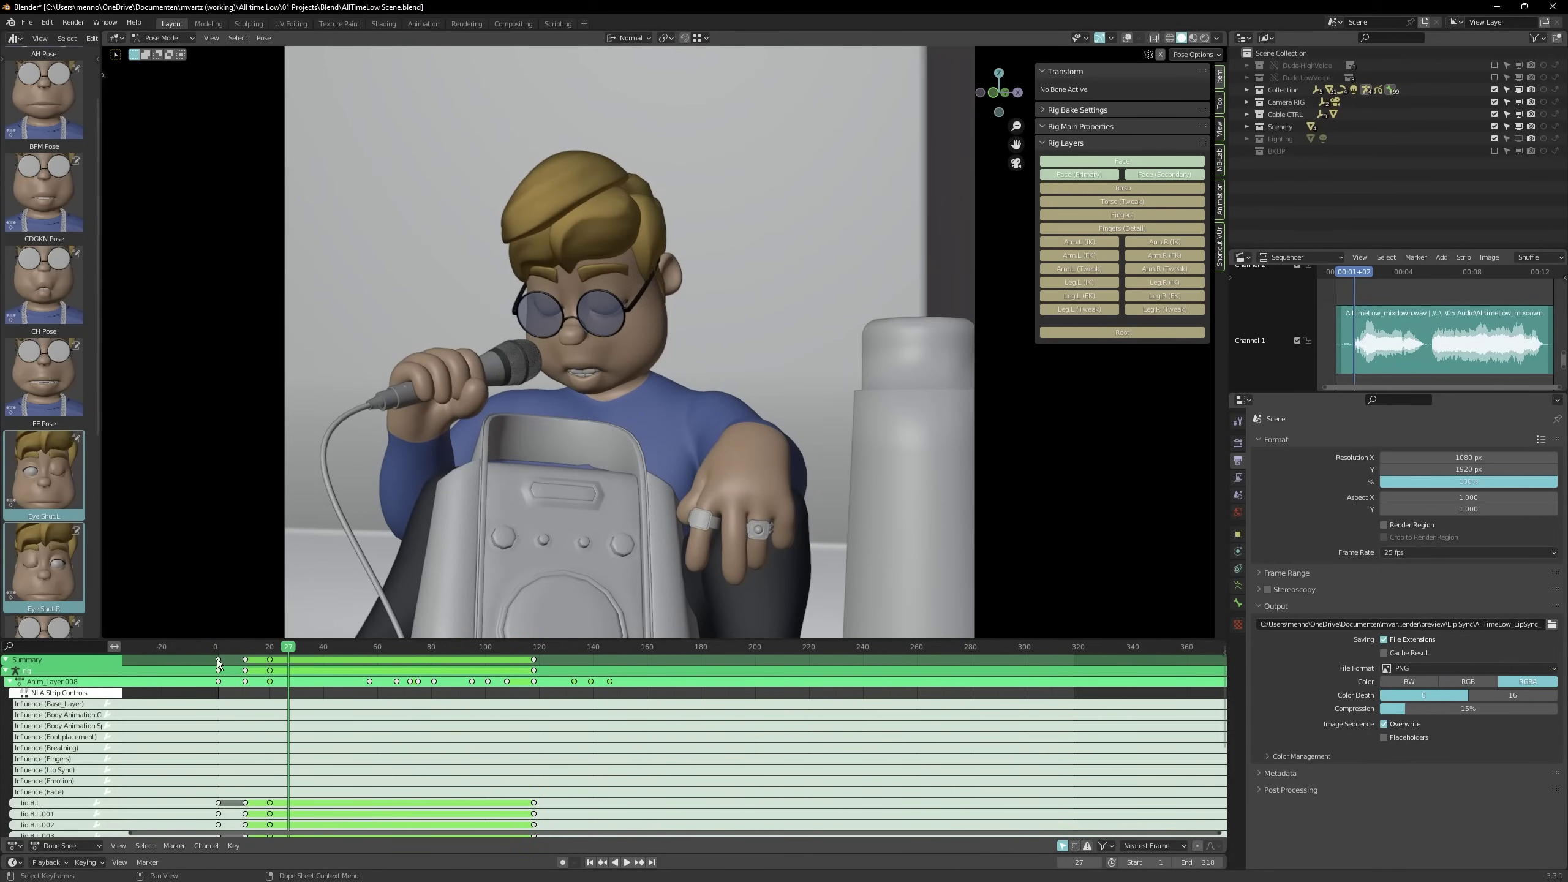
left_click(218, 660)
key("shift+d")
left_click(283, 671)
Step through the frames around the eye opening and move the duplicated eyelid keyframes to frame 26
key("Left")
key("Left")
key("Left")
key("Left")
key("Left")
key("Left")
key("Right")
key("Right")
key("Right")
key("g")
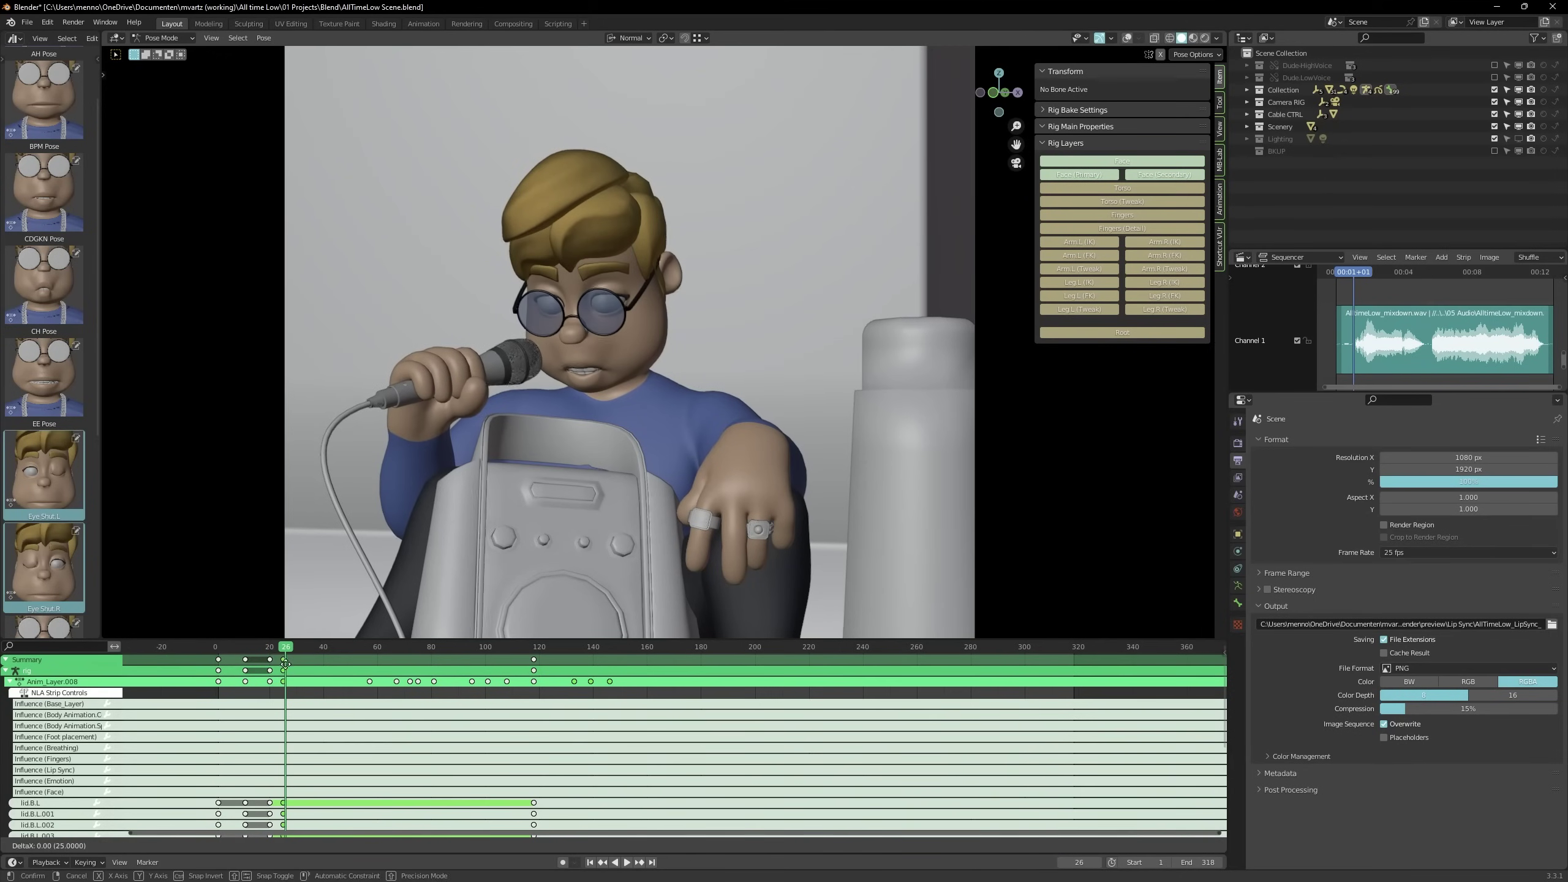
left_click(286, 670)
Play back the animation with overlays toggled and return to the start to check the eyelid timing
key("alt+shift+z")
key("space")
key("shift+Left")
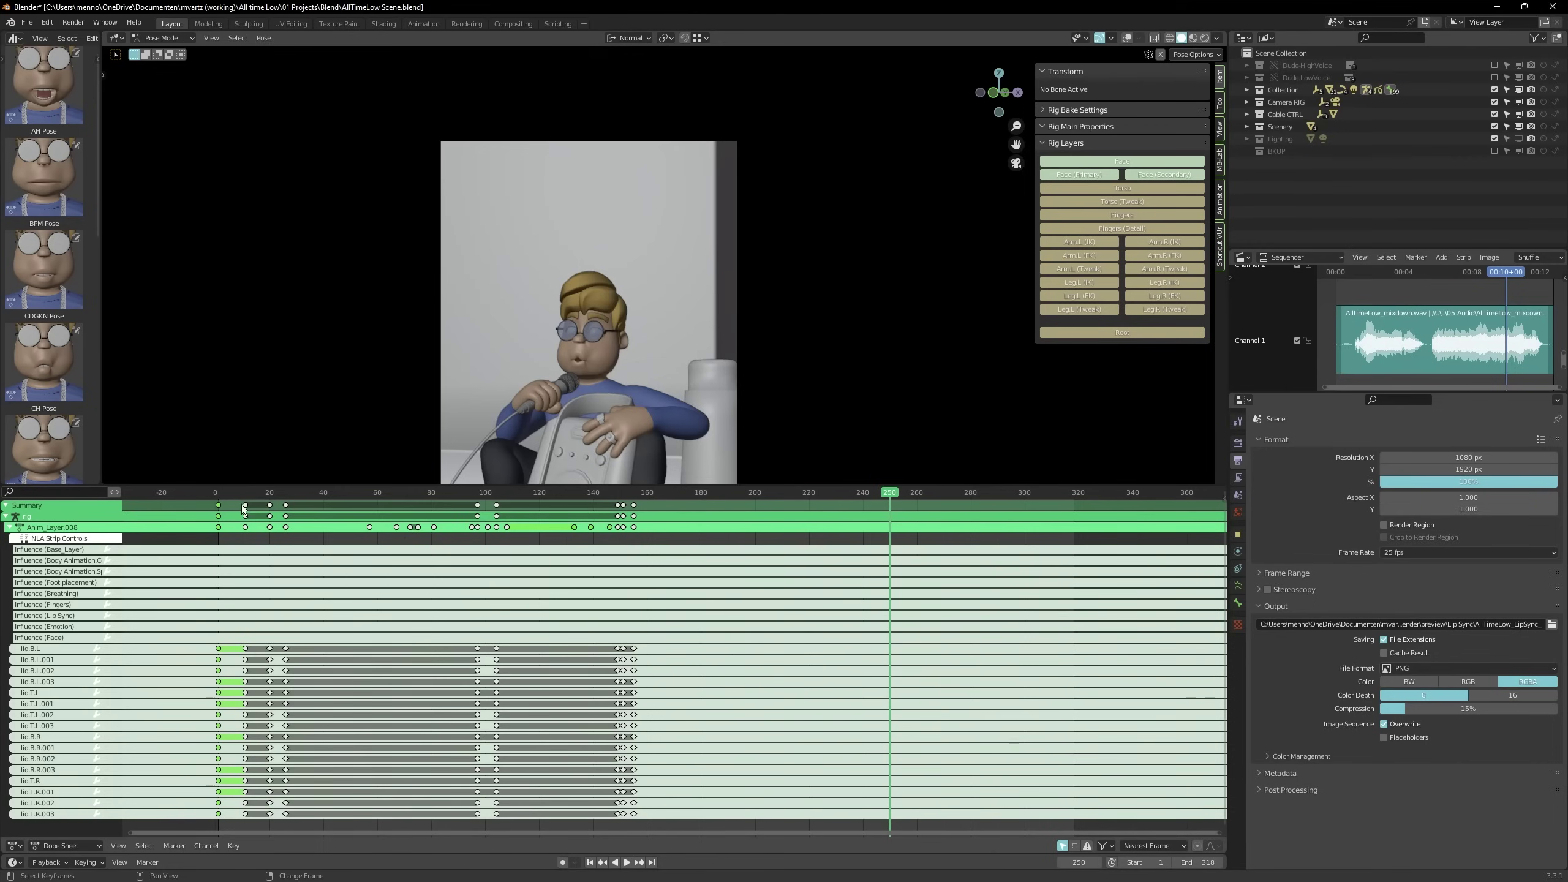
Duplicate the first four eyelid keyframe columns so the copied sequence starts at frame 250
left_click(245, 506, "shift")
left_click(269, 505, "shift")
left_click(286, 506, "shift")
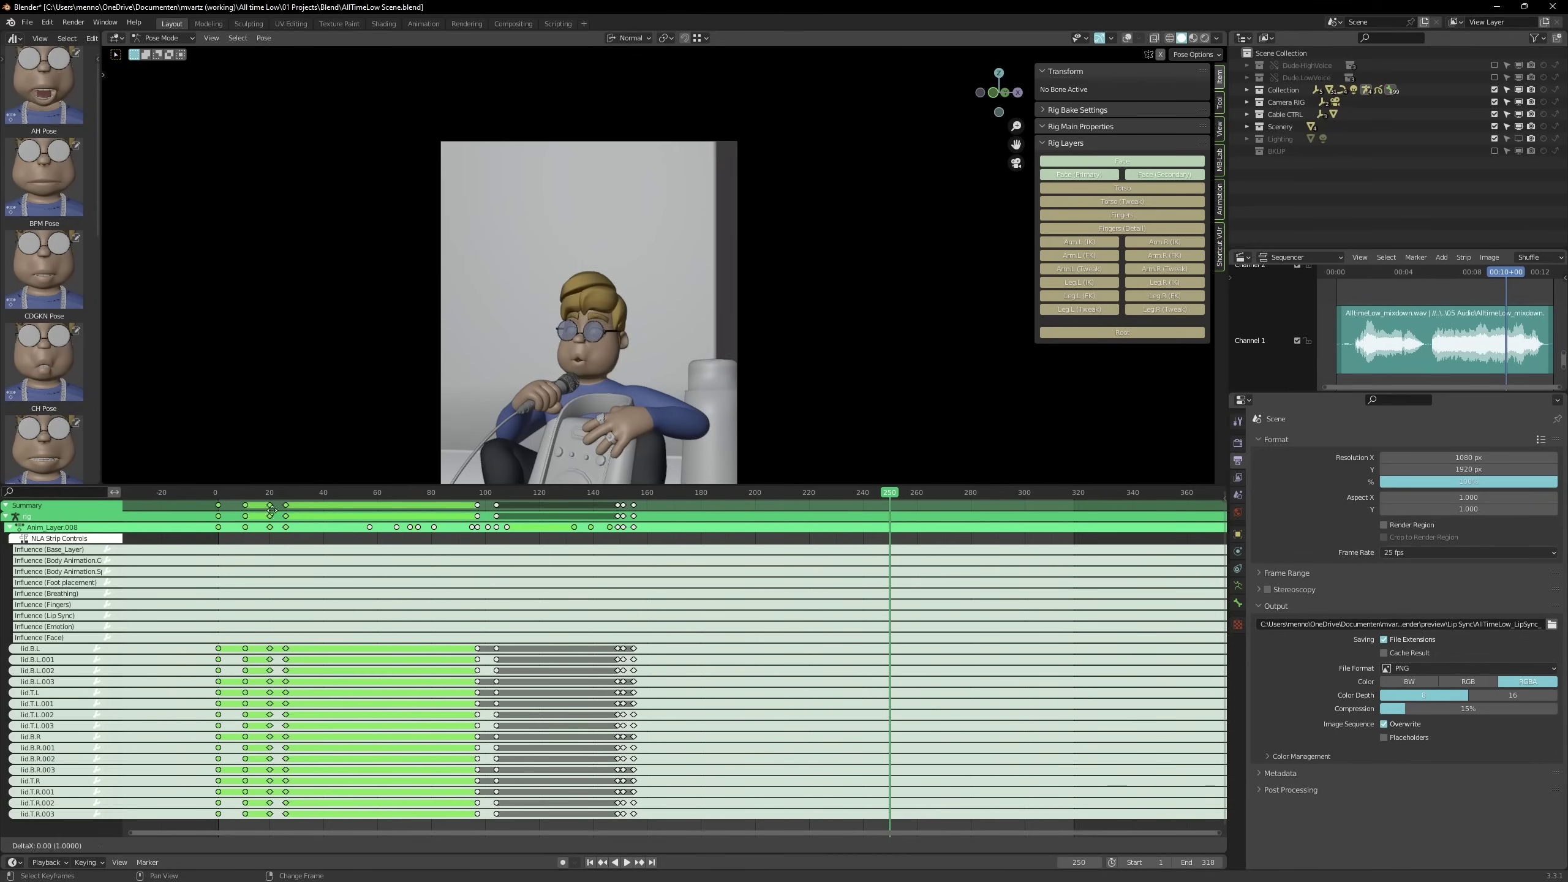
key("shift+d")
left_click(934, 534)
Play back the copied eyelid movement from about frame 250 to check its timing
key("space")
left_click(885, 493)
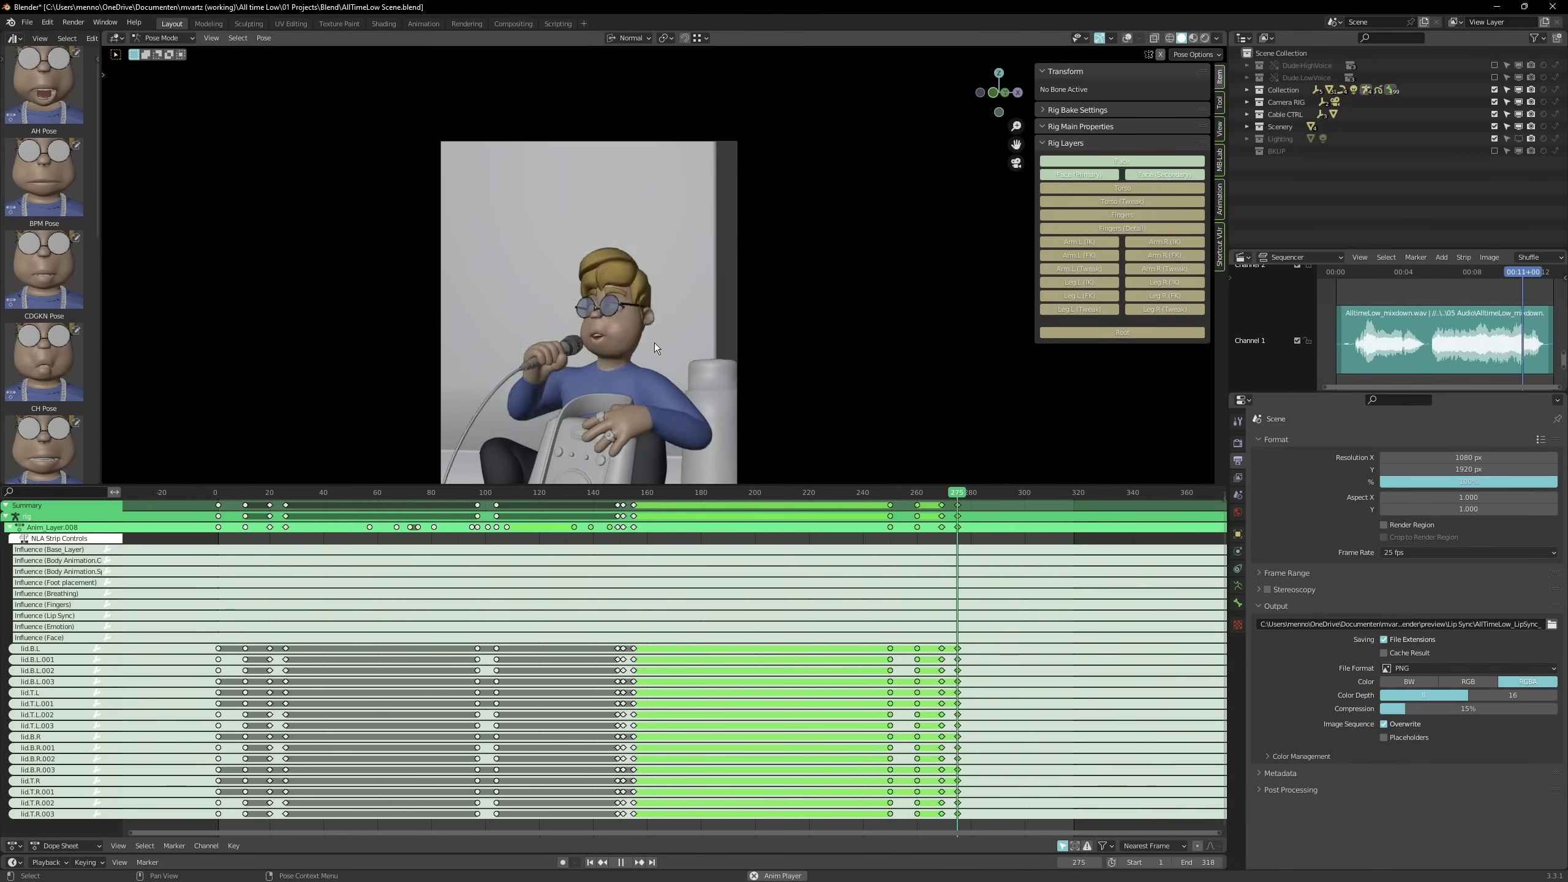
scroll(907, 496, "up", 4)
left_click(887, 492)
key("space")
Delete the copied eyelid keyframe column at frame 260 and move the two columns after it 15 frames earlier
left_click(921, 505)
key("Delete")
left_click(955, 507)
left_click(976, 507, "shift")
key("g")
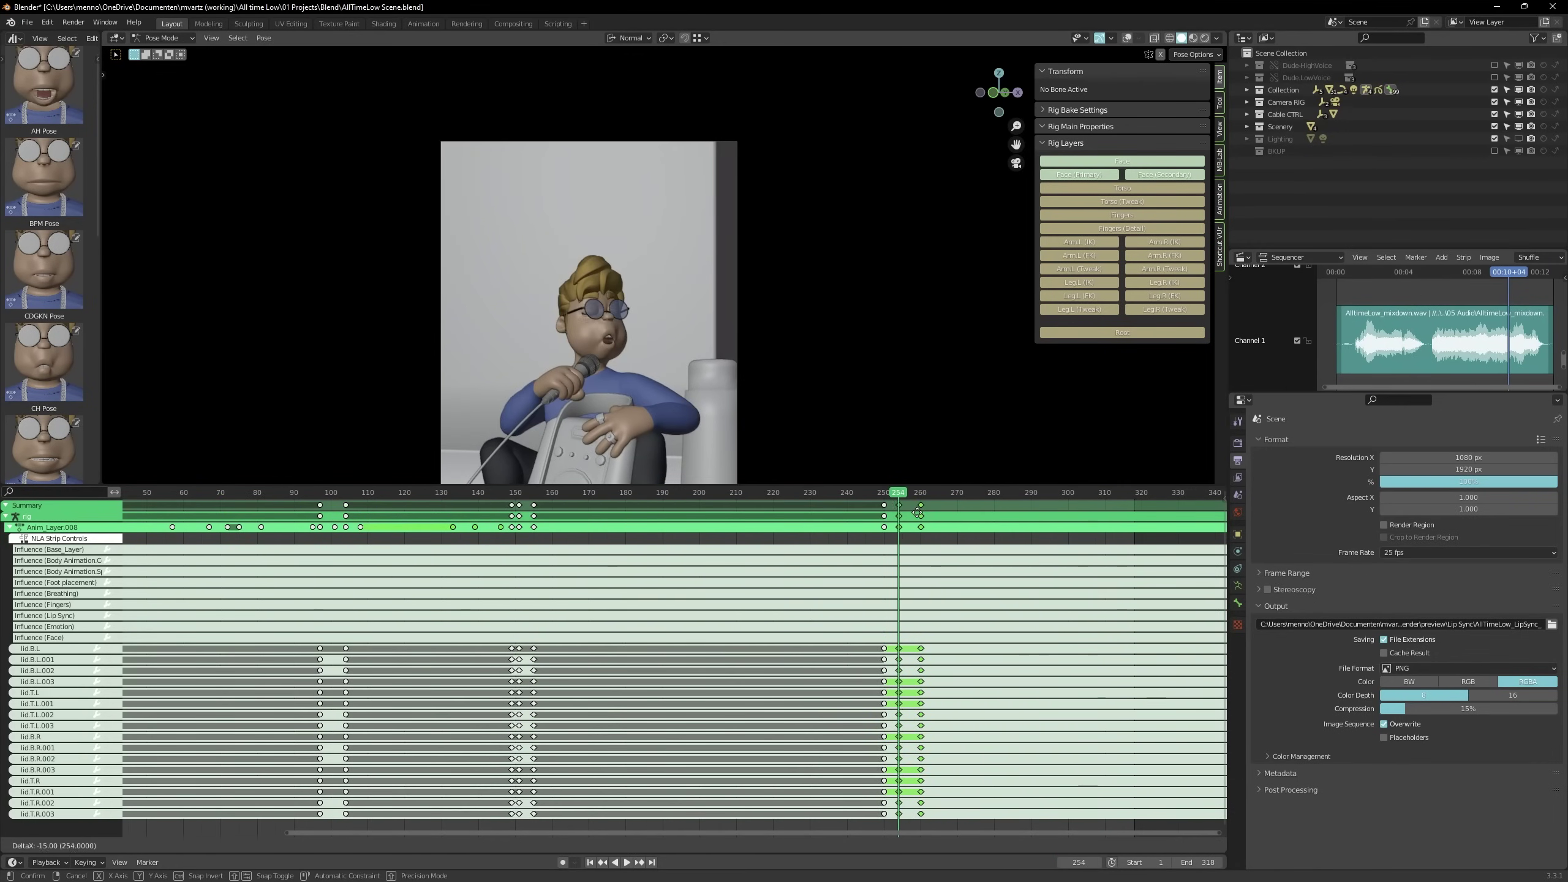
left_click(922, 507)
Play back the shortened blink at frame 250 and duplicate its three keyframe columns to start at about frames 269 and 304
left_click(872, 493)
key("space")
key("space")
left_click(885, 507, "shift")
key("shift+d")
Play back the animation to check the added blinks and save the file
key("space")
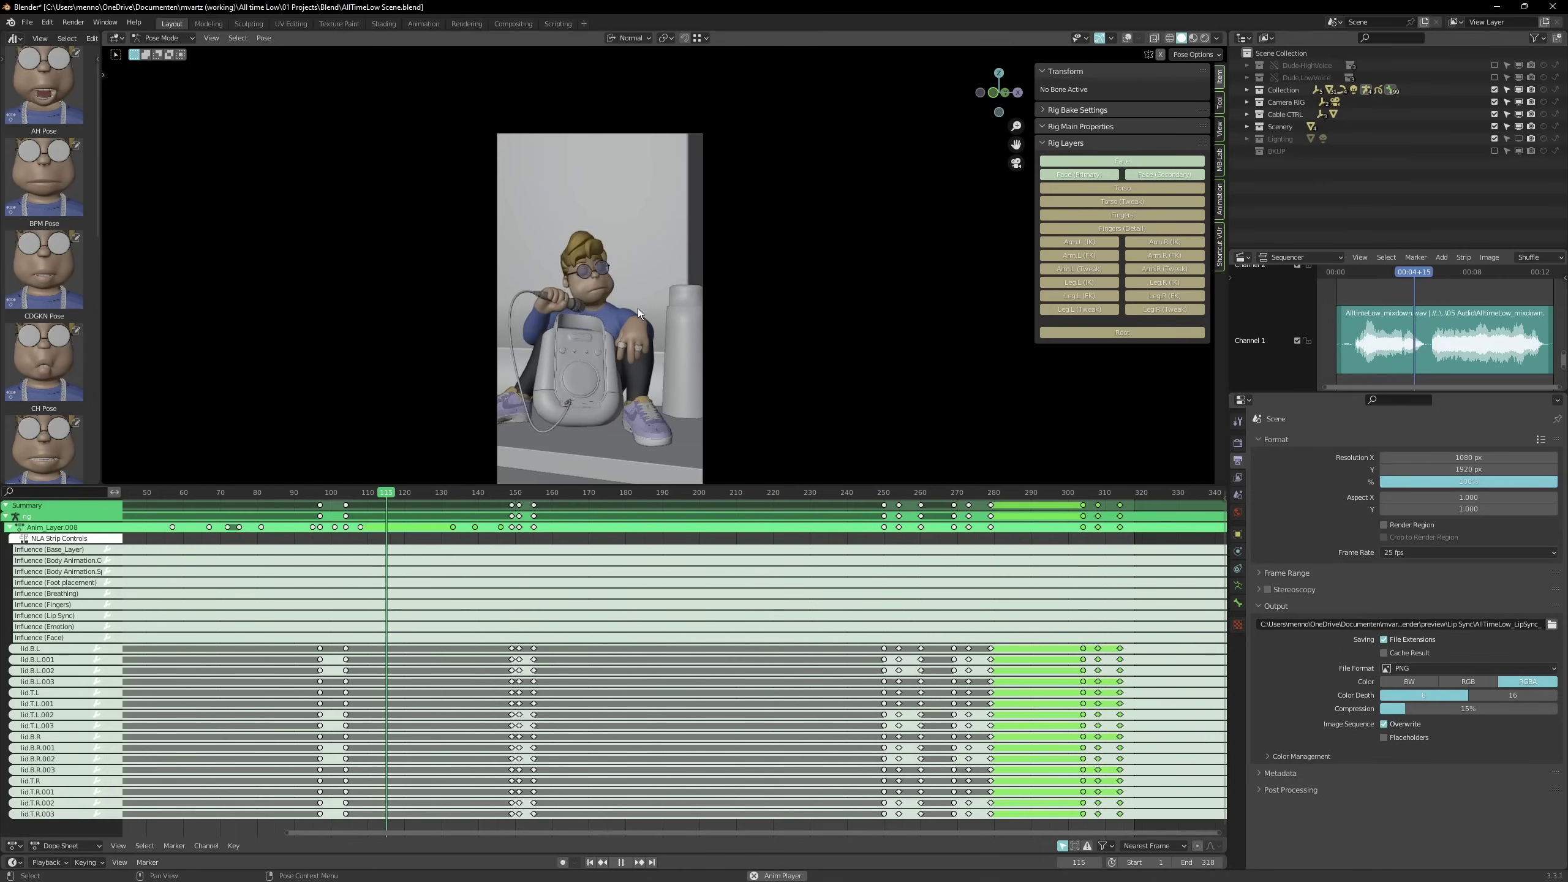
key("space")
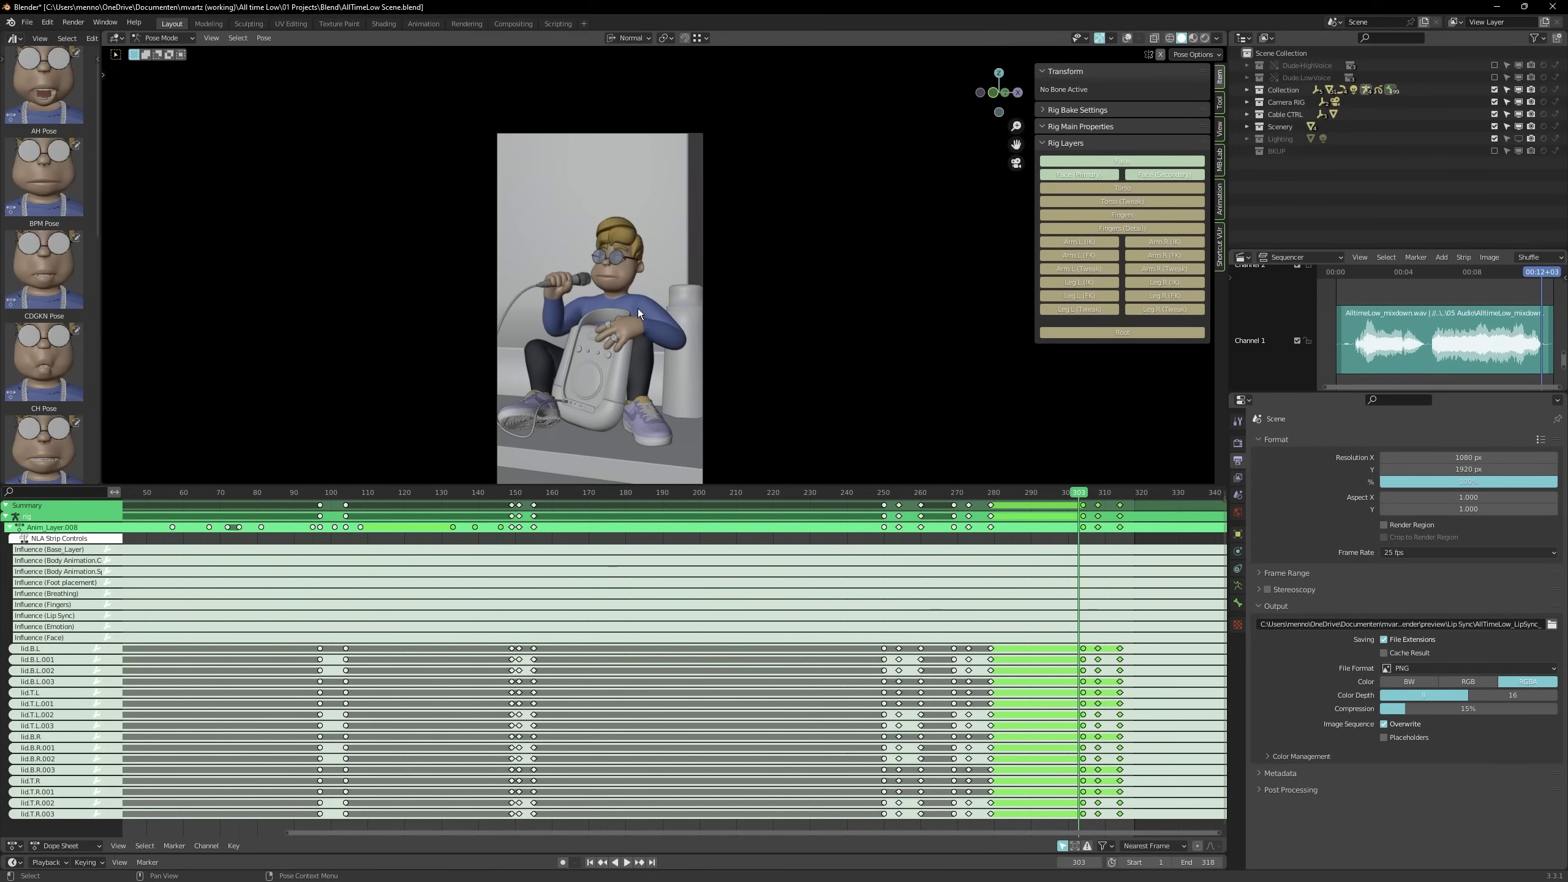
key("ctrl+s")
Enlarge the 3D viewport and move the middle control of the character's left eyebrow along Z at frame 1
left_click_drag(766, 484, 766, 608)
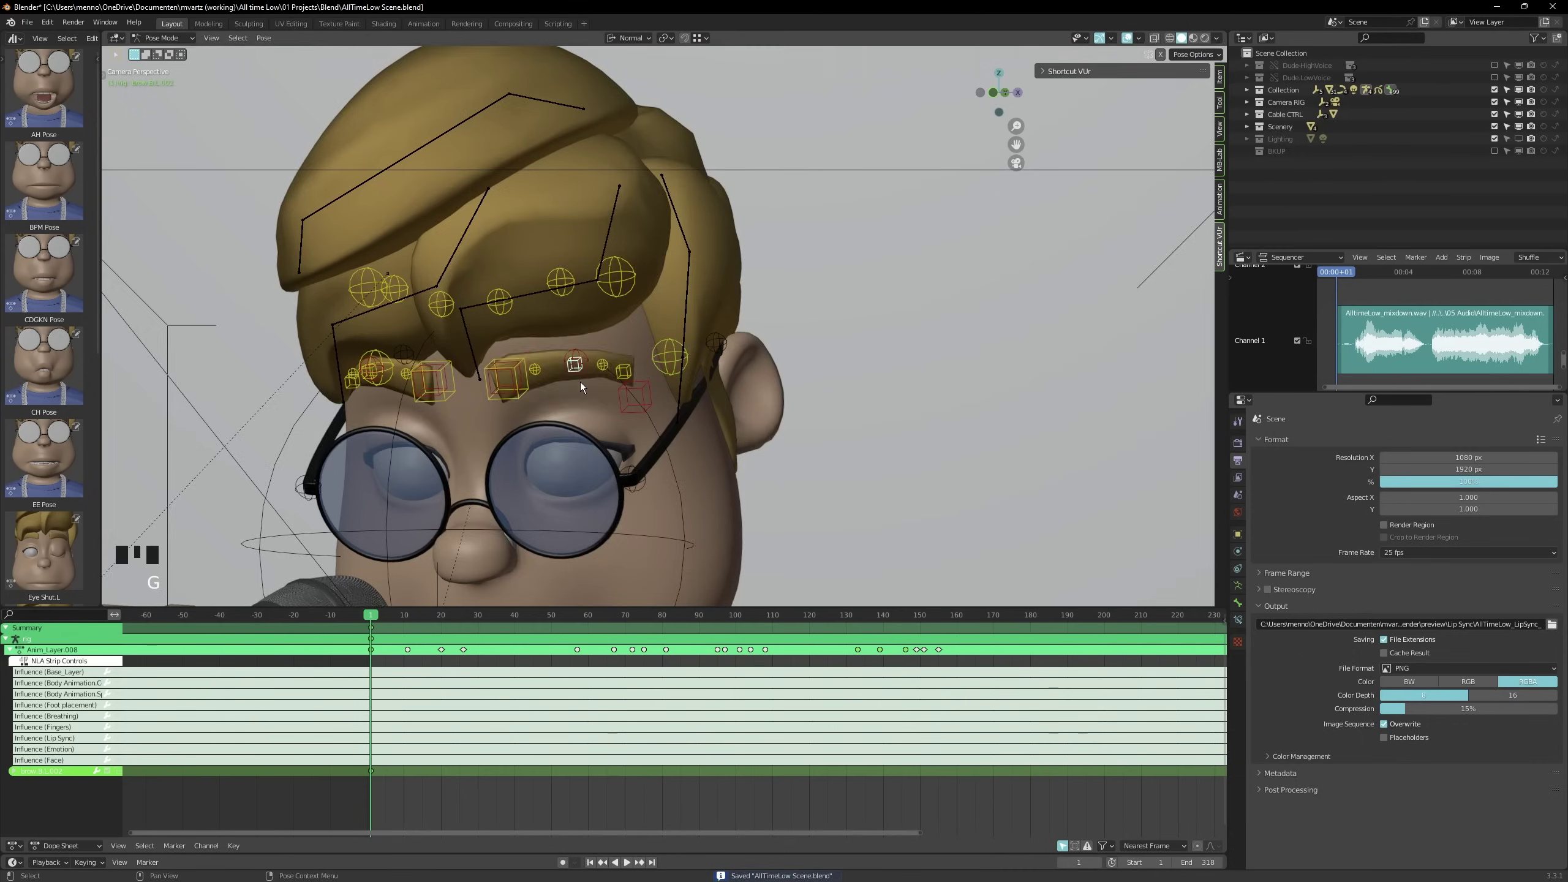
scroll(560, 415, "down", 5)
scroll(561, 409, "up", 10)
key("g")
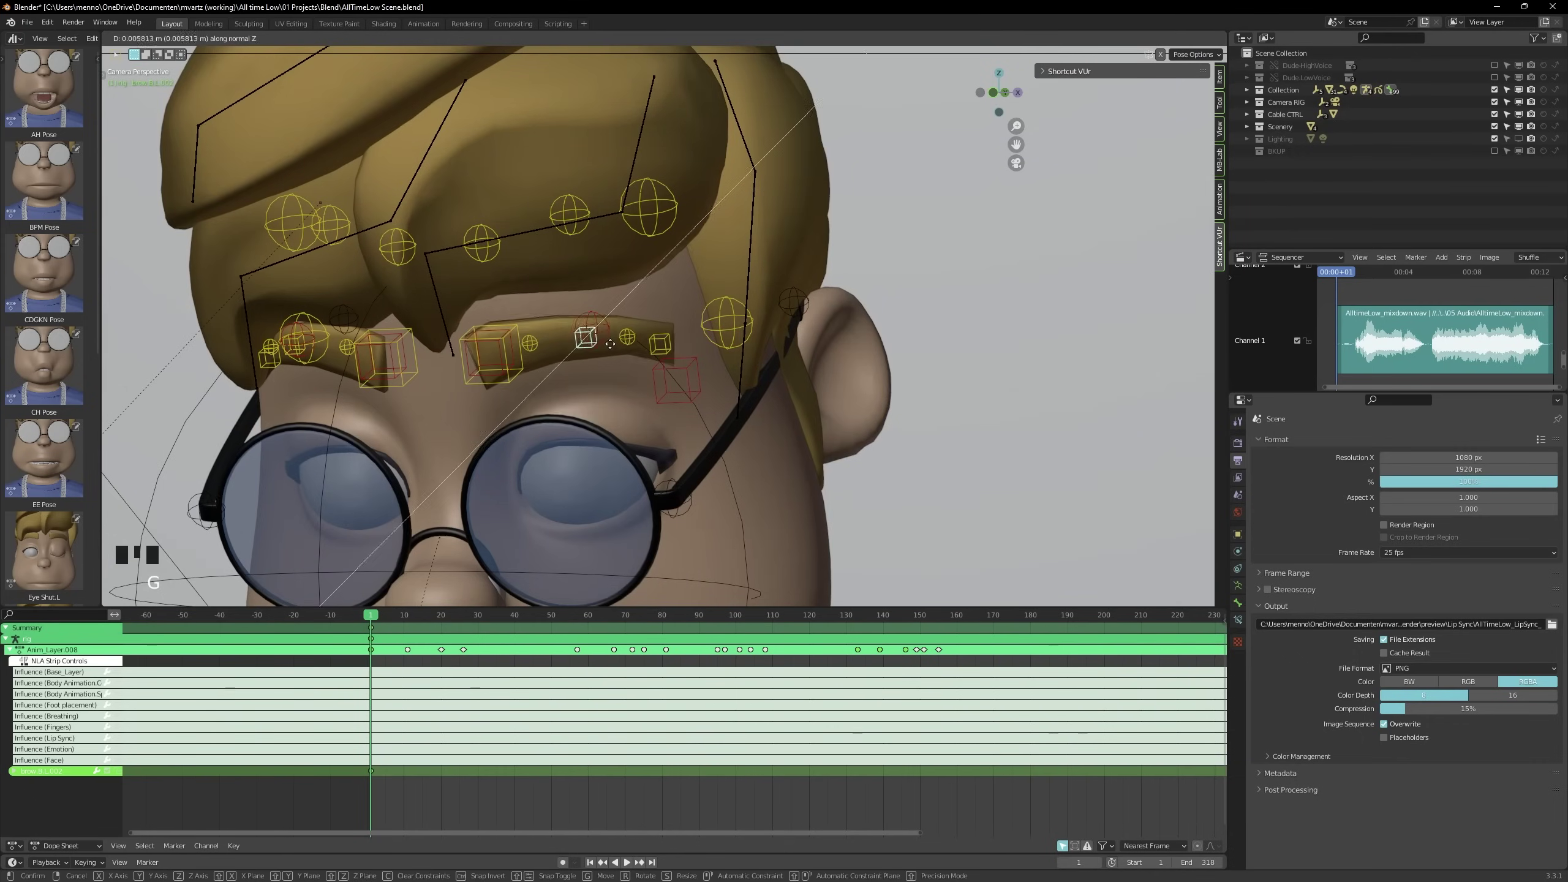
key("z")
left_click(590, 367)
Reposition the inner control of the left eyebrow and rotate it around its local Y axis
left_click(516, 355)
key("g")
left_click(545, 335)
key("r")
right_click(549, 339)
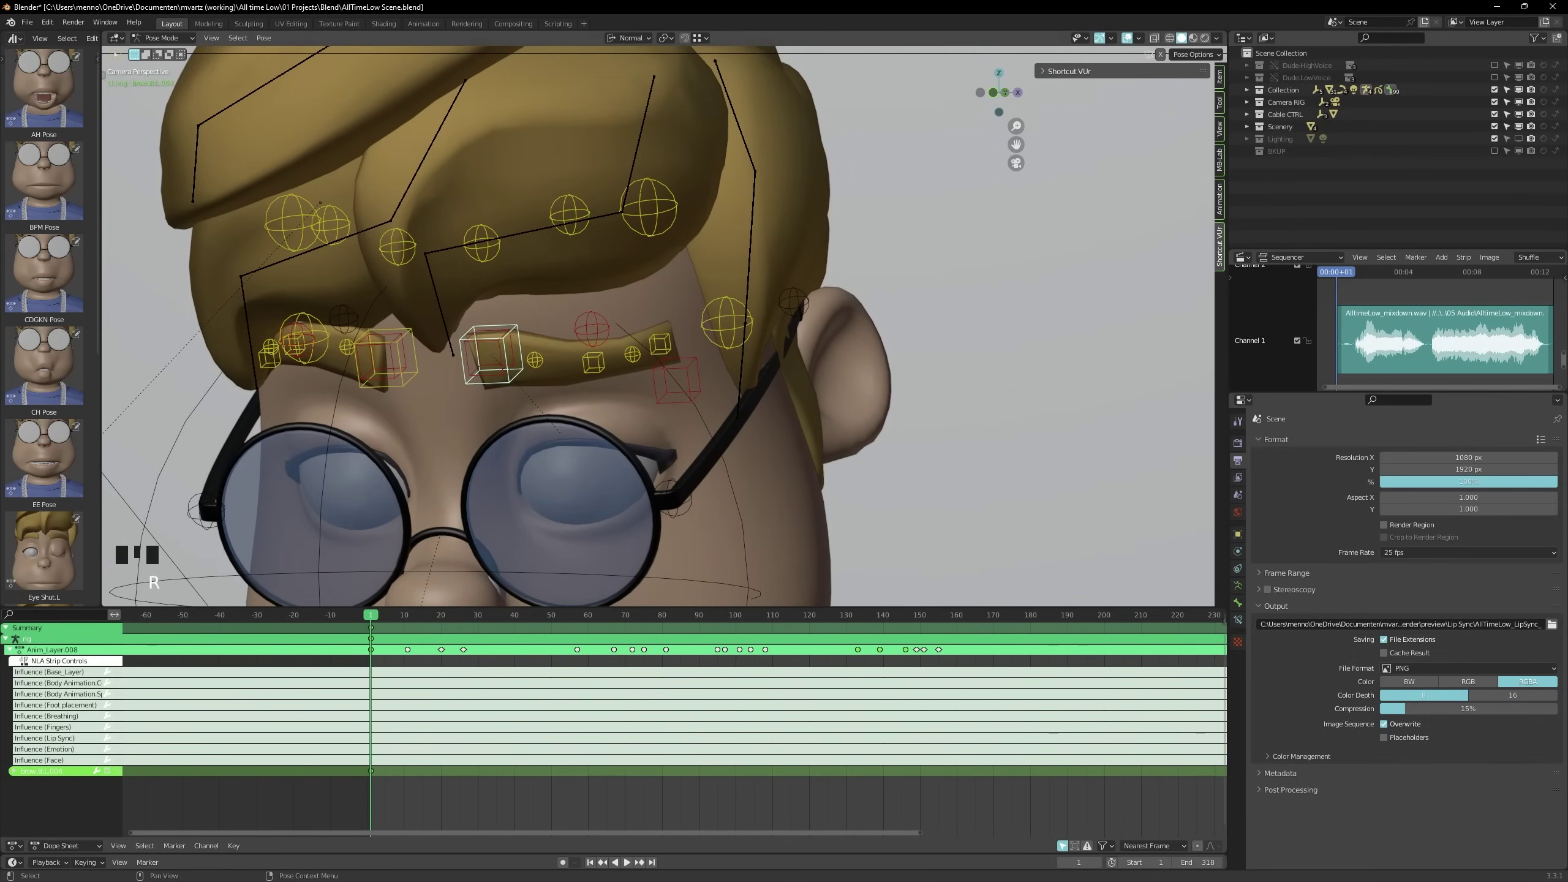
key("r")
key("y")
key("y")
left_click(525, 349)
Try rotating the middle control of the left eyebrow
scroll(525, 349, "down", 3)
left_click(579, 361)
scroll(604, 359, "up", 3)
left_click(503, 343)
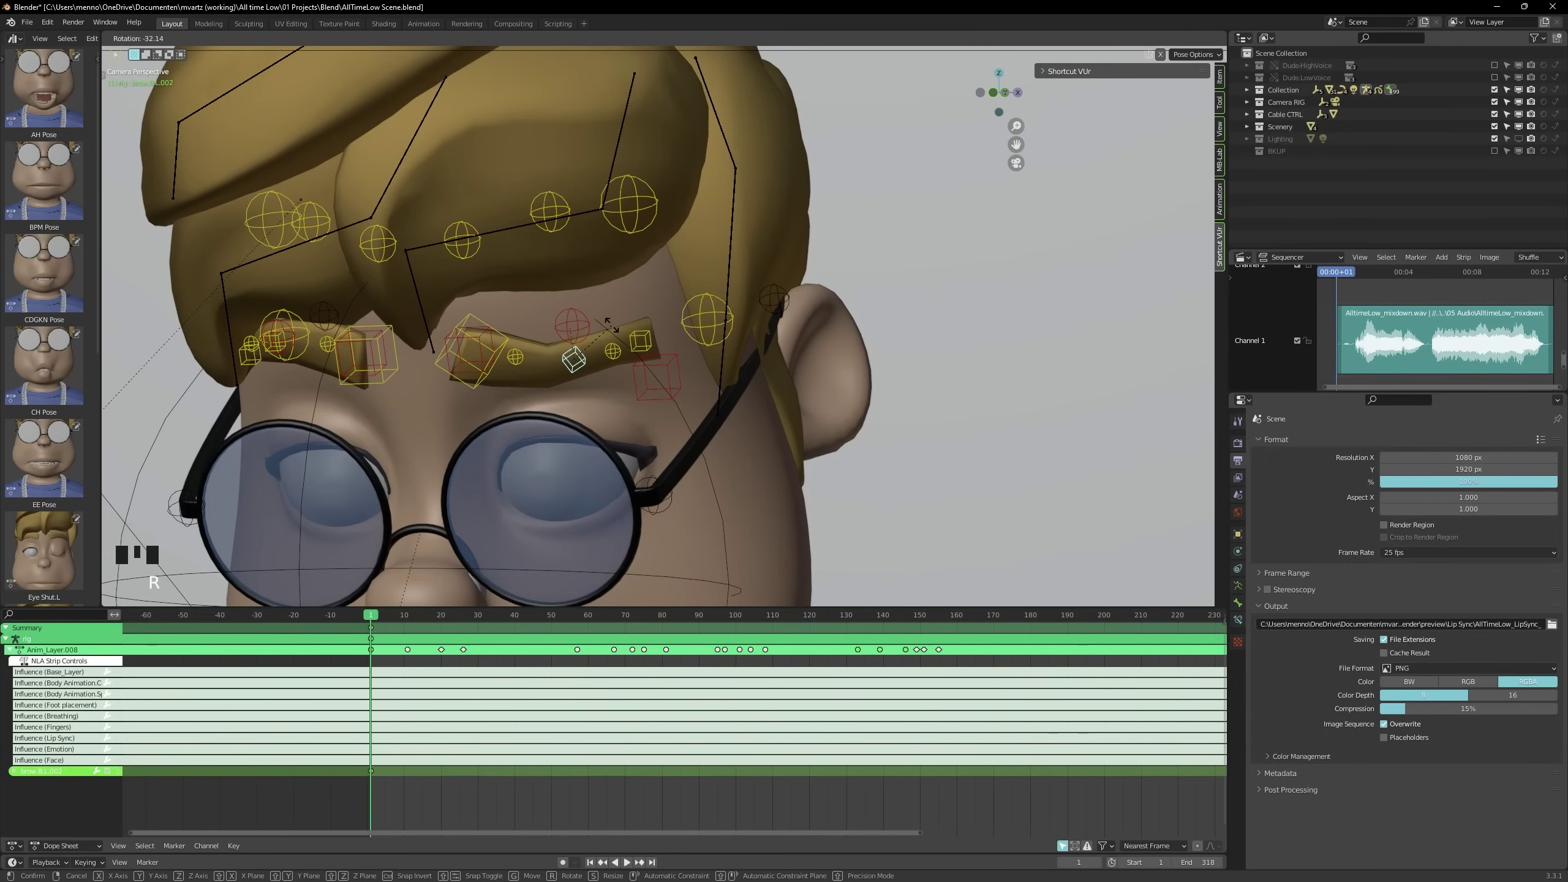
Copy the pose of the left eyebrow's inner and middle controls and paste it flipped onto the right eyebrow
key("ctrl+c")
key("ctrl+shift+v")
key("ctrl+z")
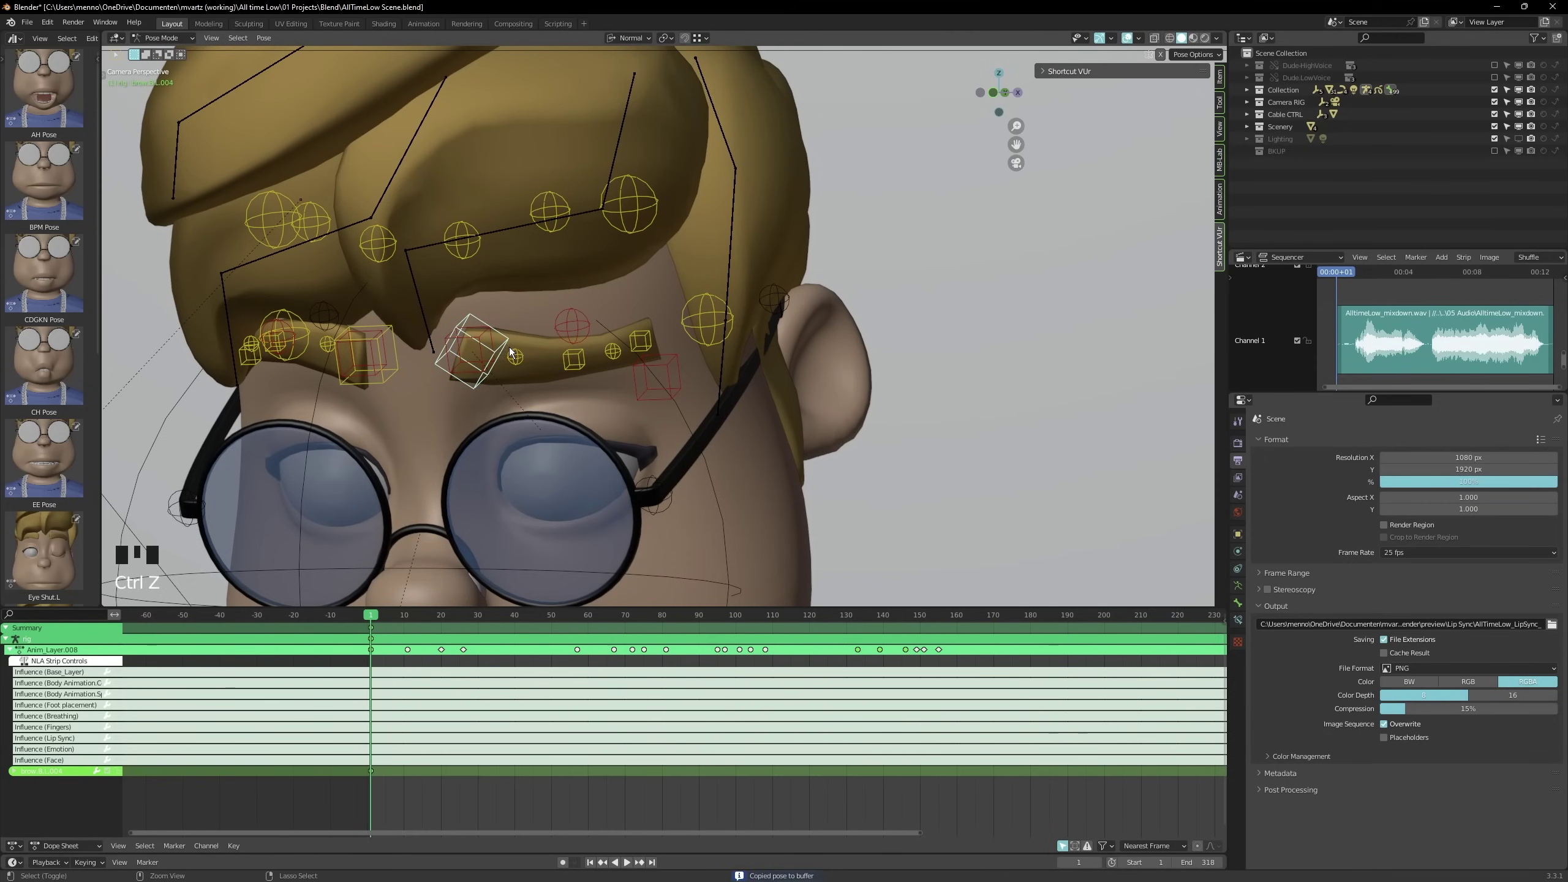
key("ctrl+shift+z")
left_click(575, 358, "shift")
key("ctrl+c")
key("ctrl+shift+v")
scroll(533, 373, "down", 8)
key("shift+alt+z")
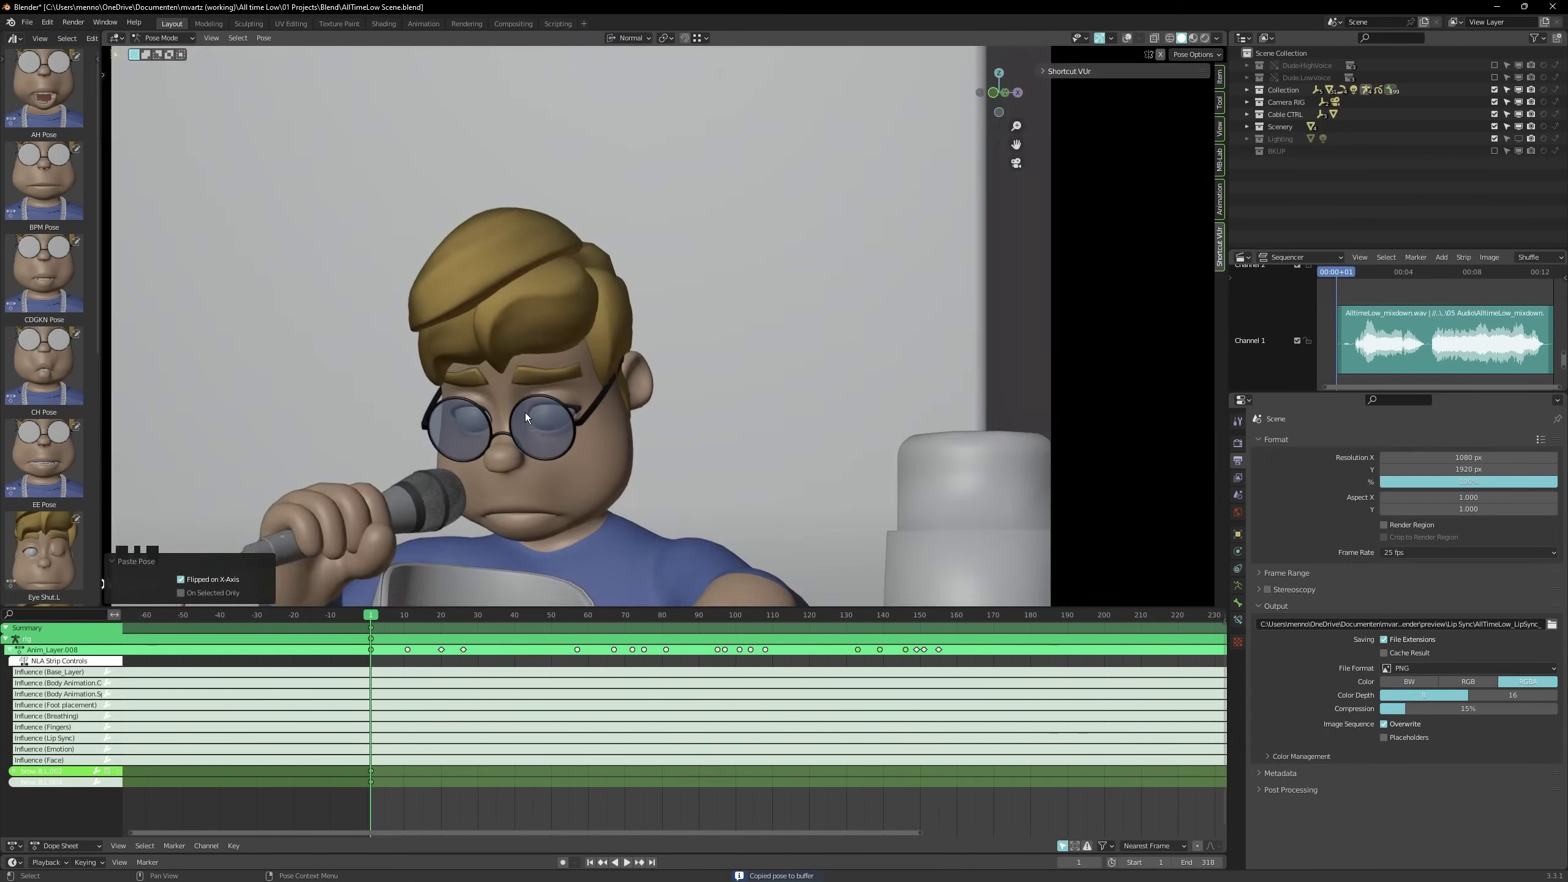
Select all eyebrow controls, relax their pose at frame 147 and clear their location
scroll(527, 395, "up", 4)
key("shift+alt+z")
key("a")
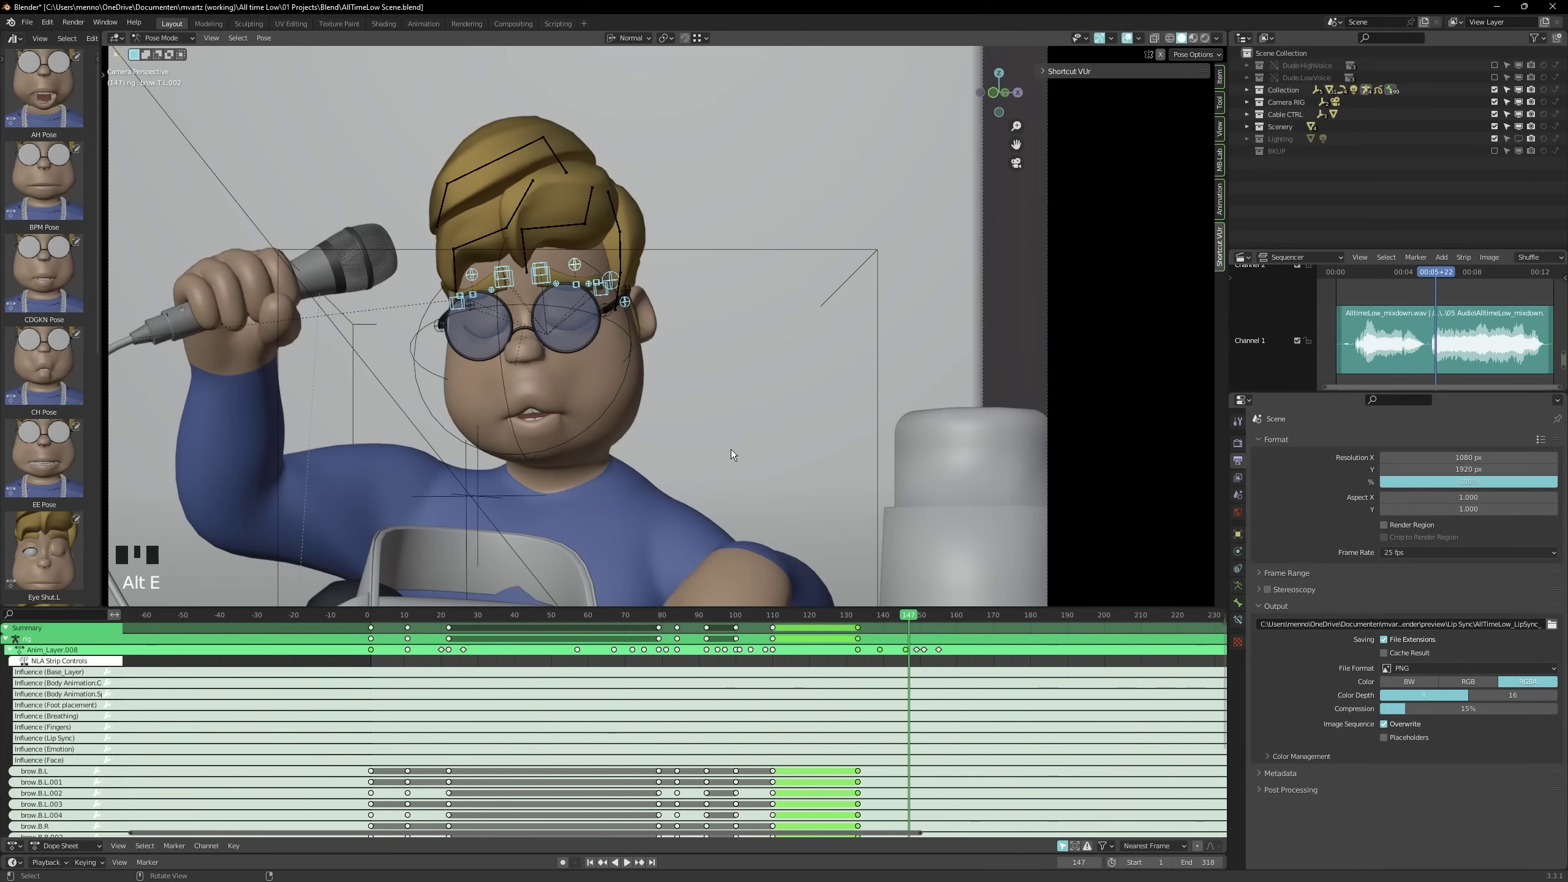
key("alt+e")
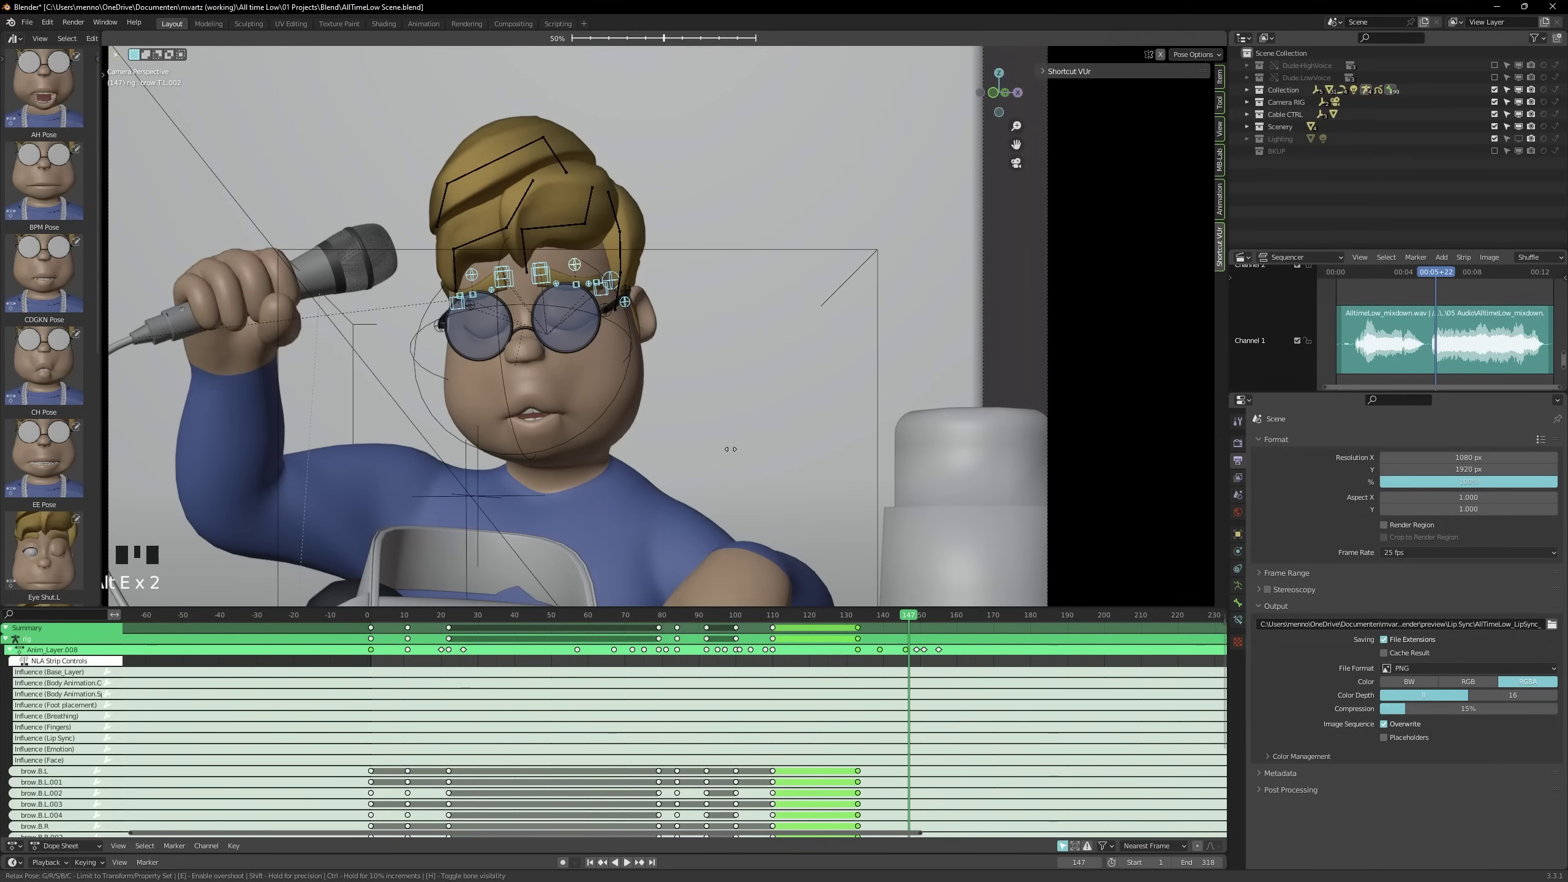
key("alt+g")
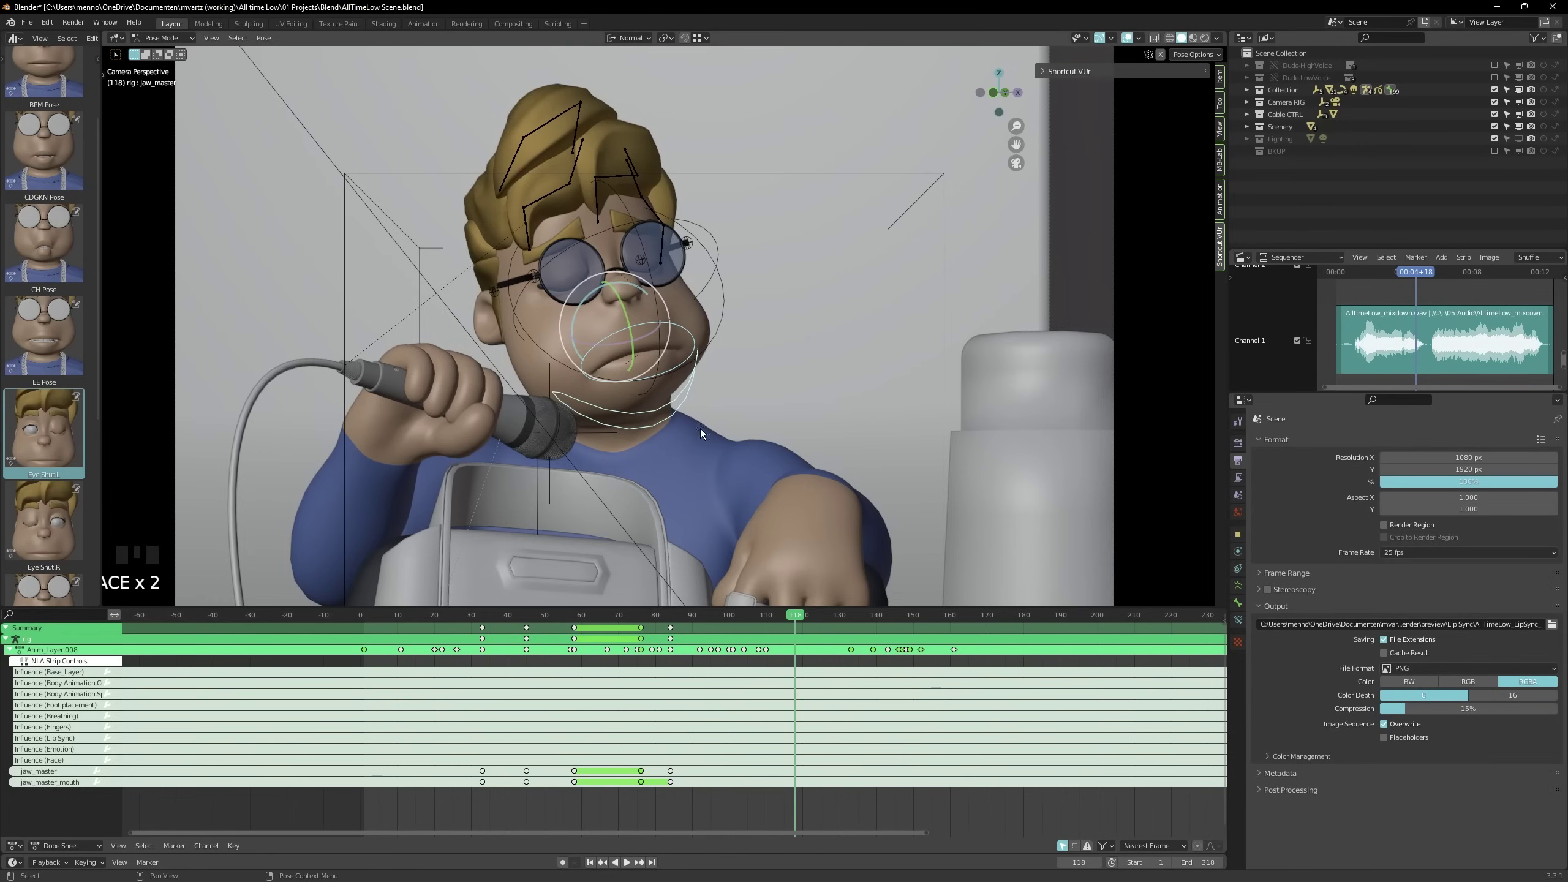
Rotate the jaw_master control about 5.87° around its Z axis at frame 118 and insert a keyframe
key("r")
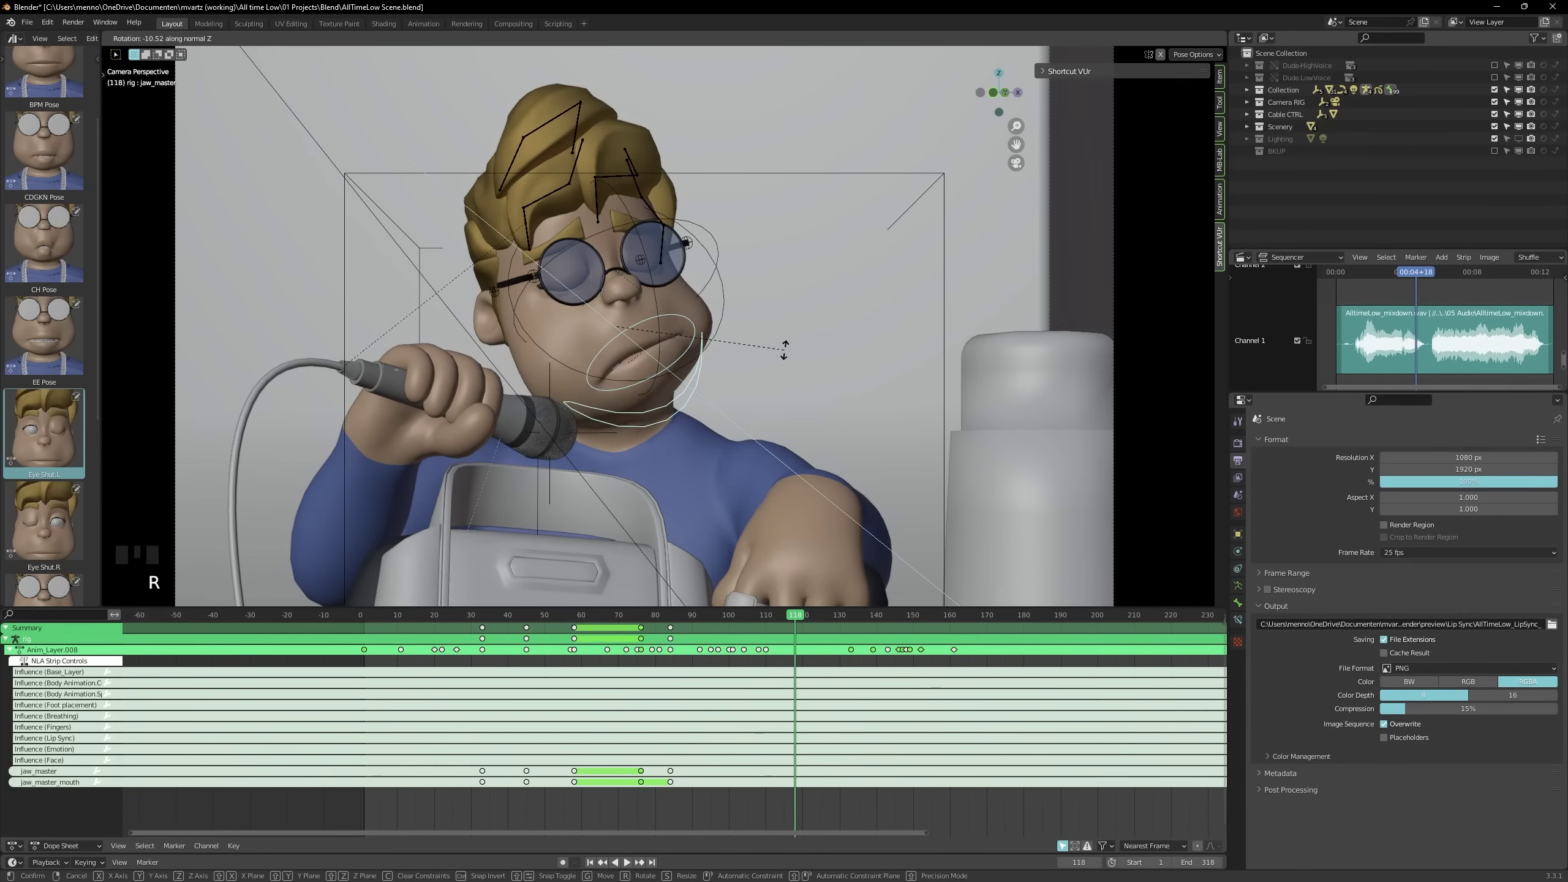
left_click(772, 384)
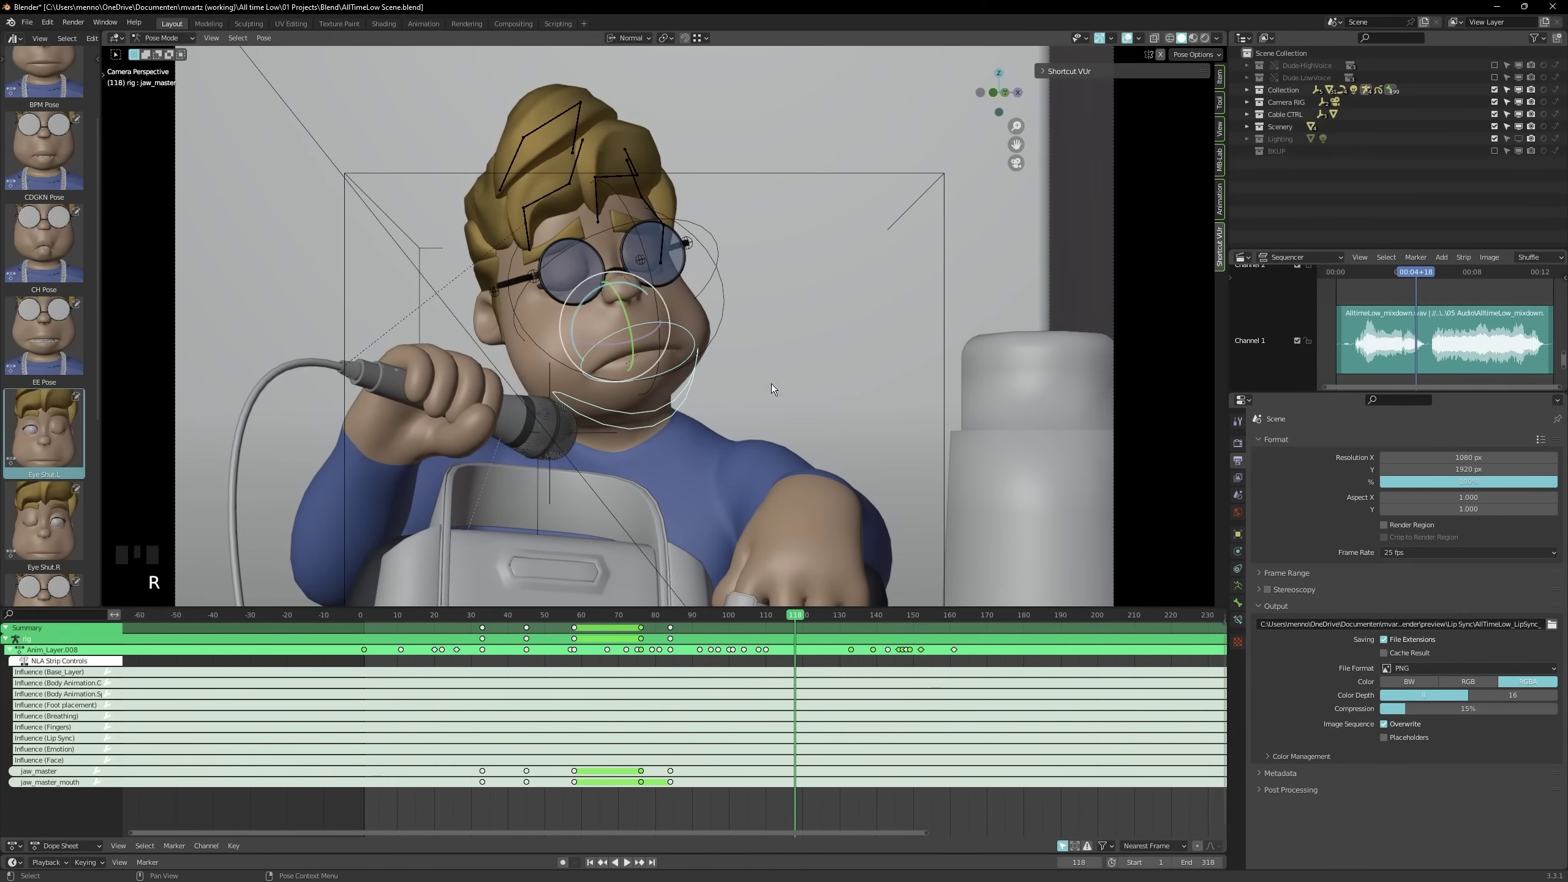
left_click(679, 402)
key("r")
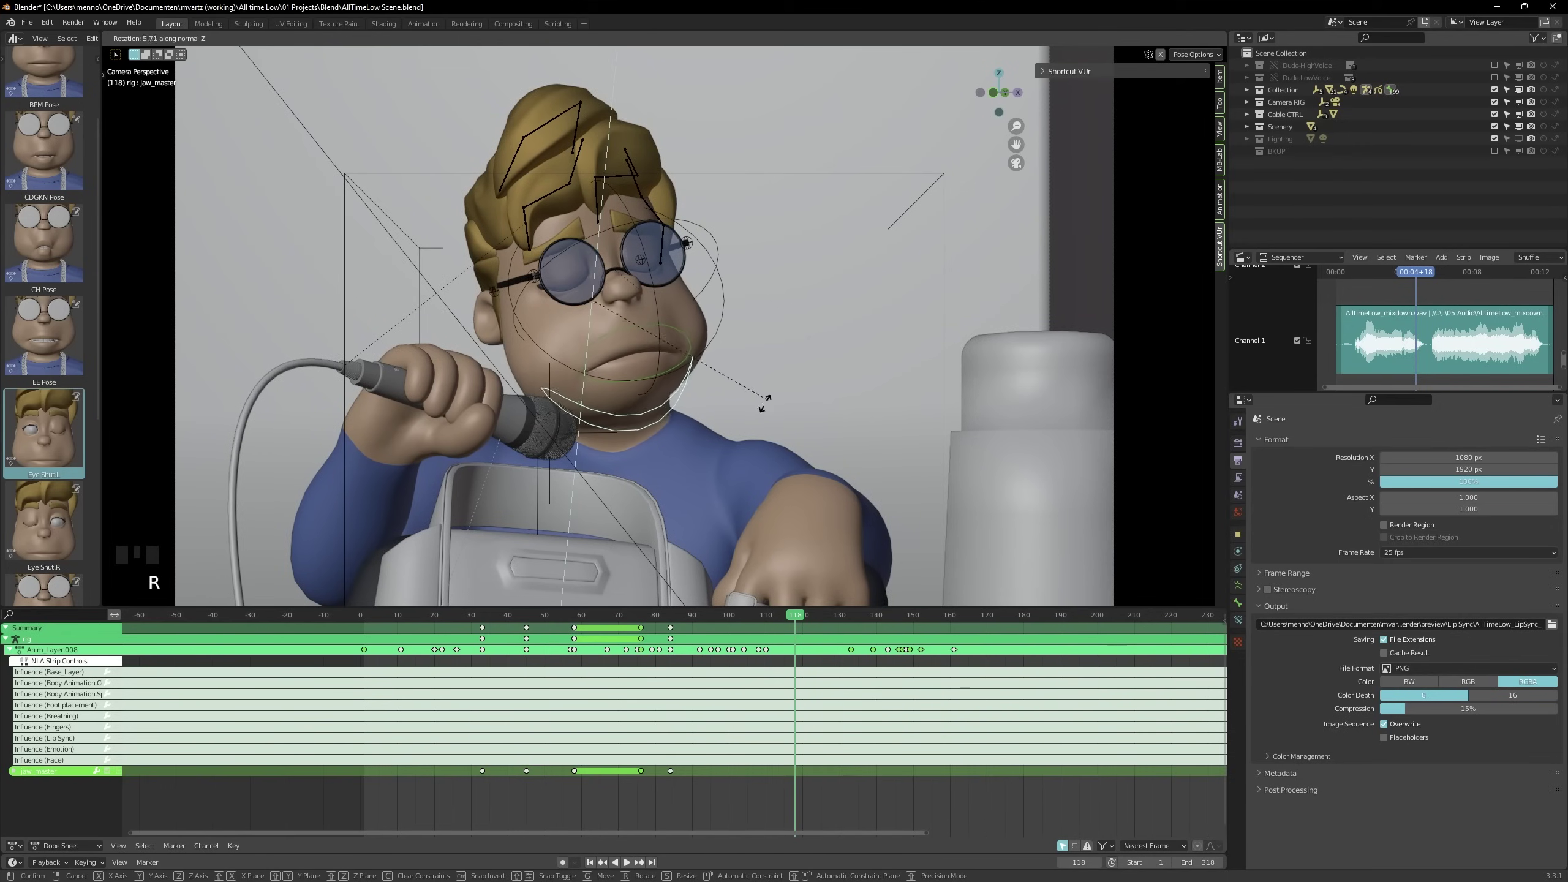
key("r")
left_click(759, 417)
key("i")
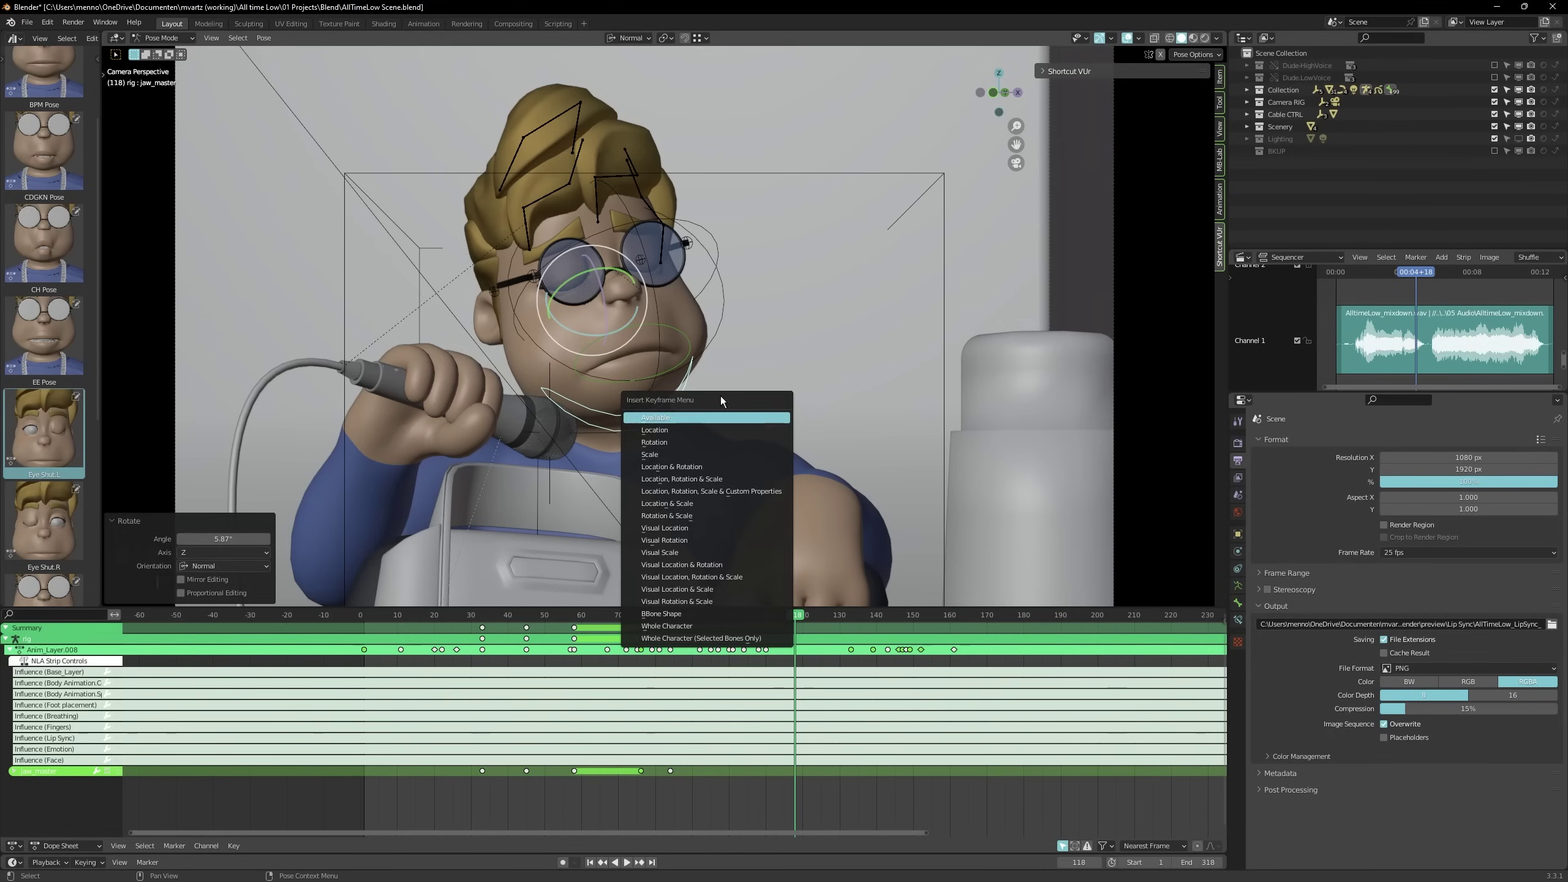
left_click(720, 396)
Move the jaw_master_mouth control along its X axis at frame 118
left_click(686, 367)
key("g")
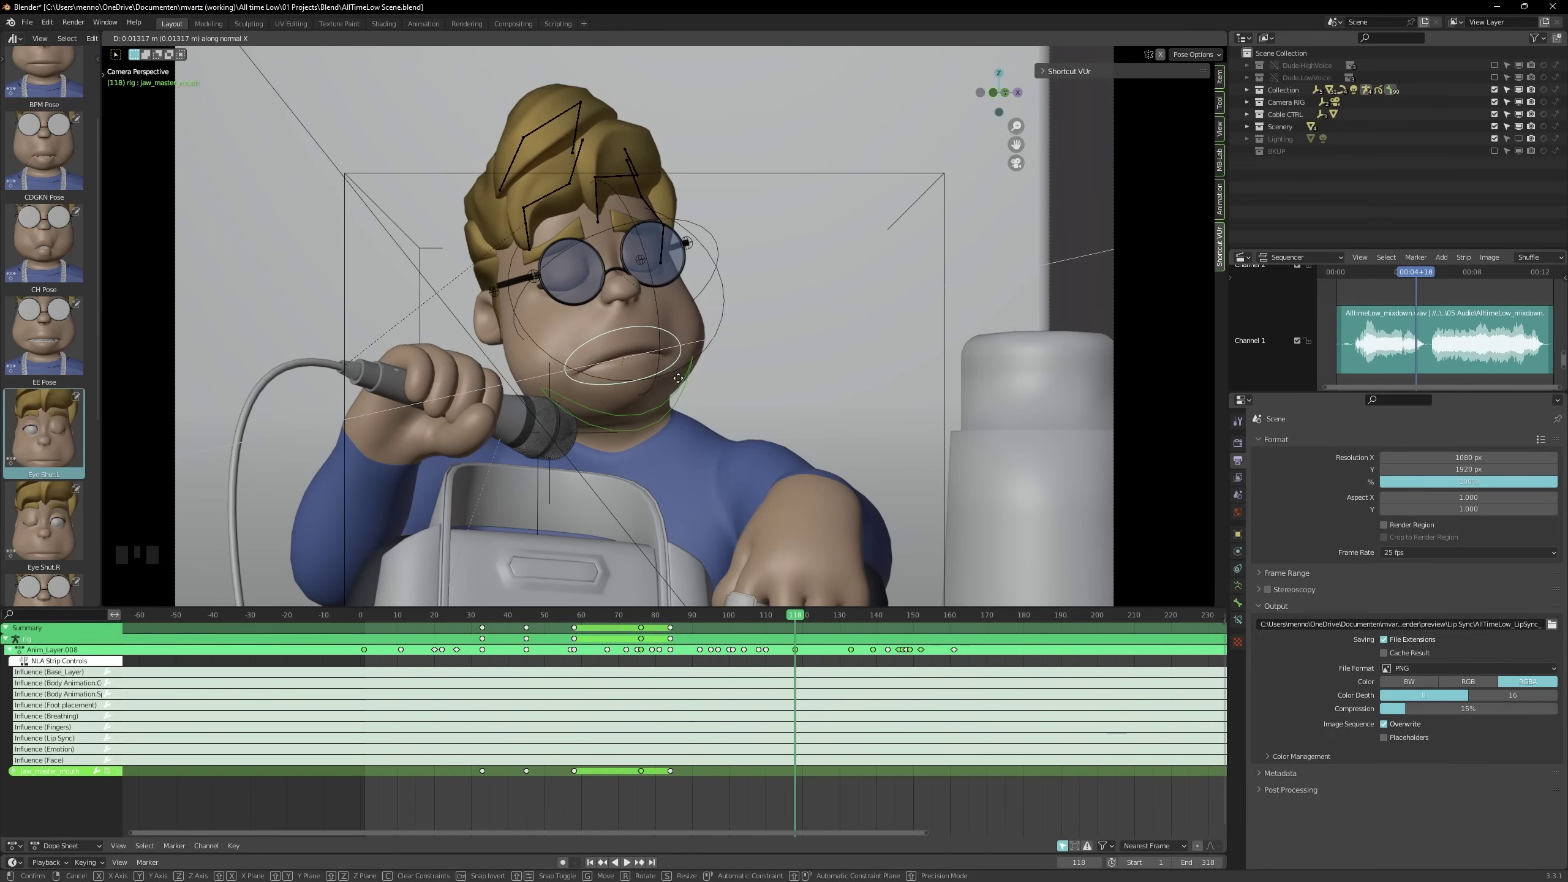
left_click(679, 378)
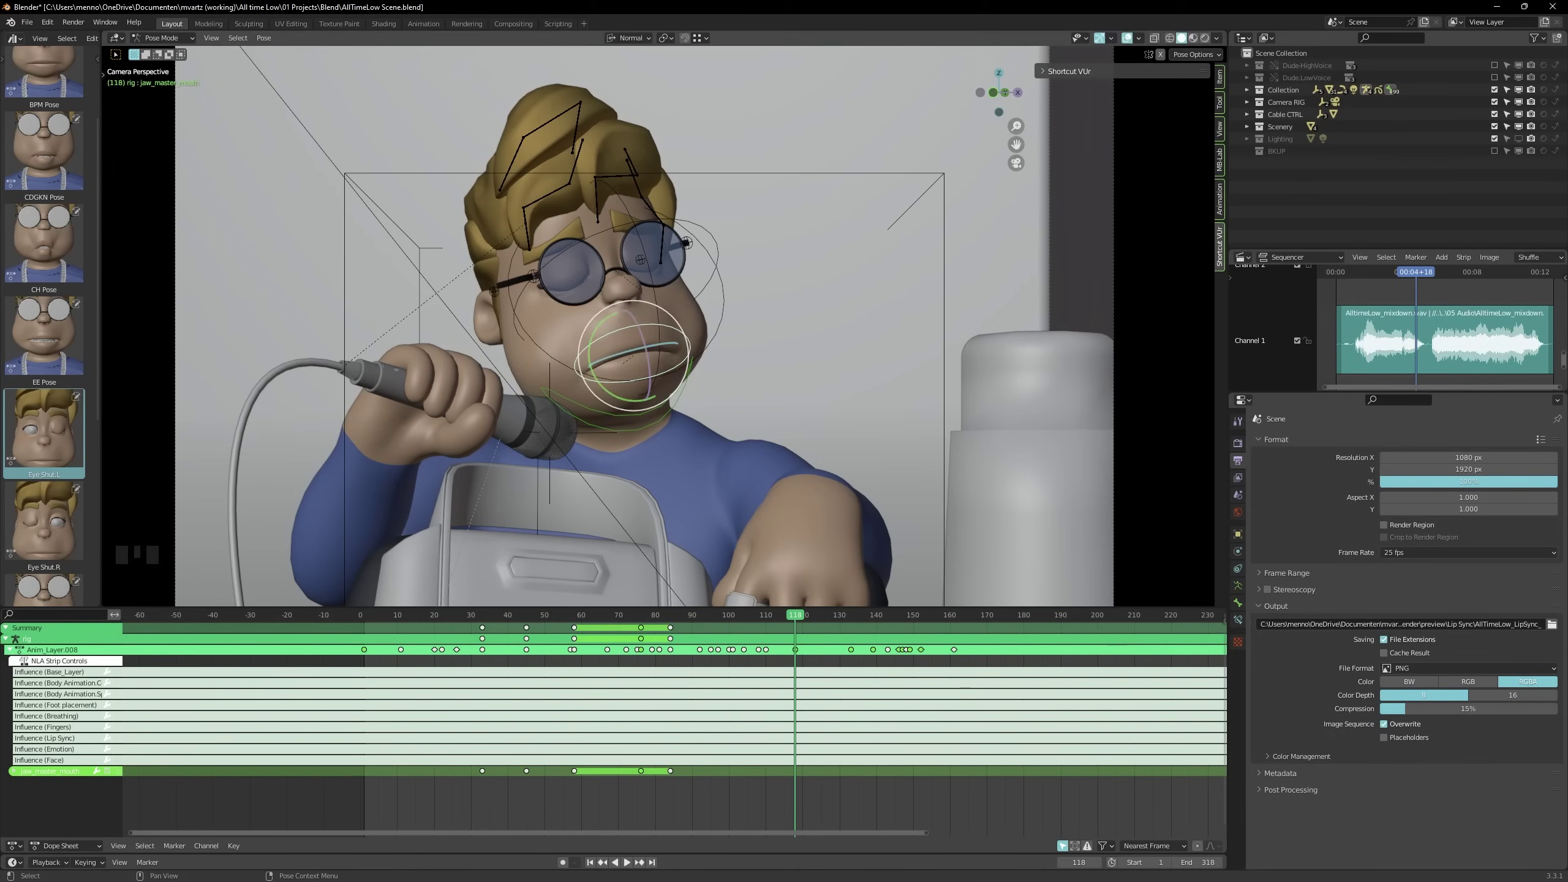